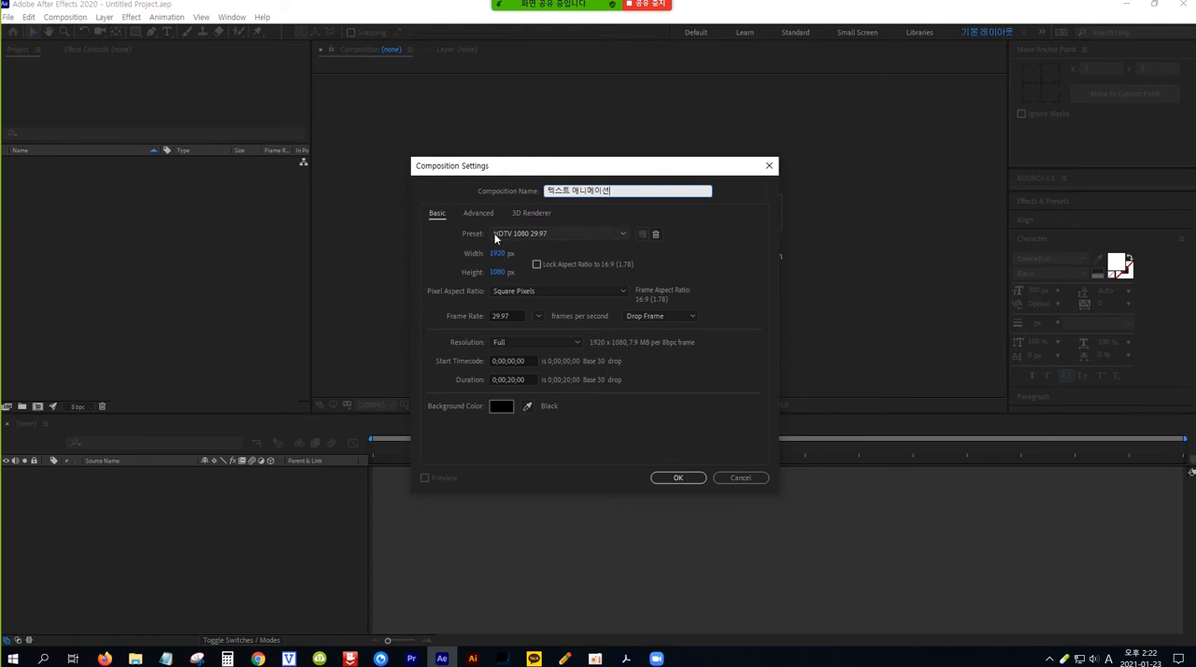
# Step: Create the composition 텍스트 애니메이션 with the HDTV 1080 29.97 preset and a 20-second duration
pyautogui.click(623, 237)
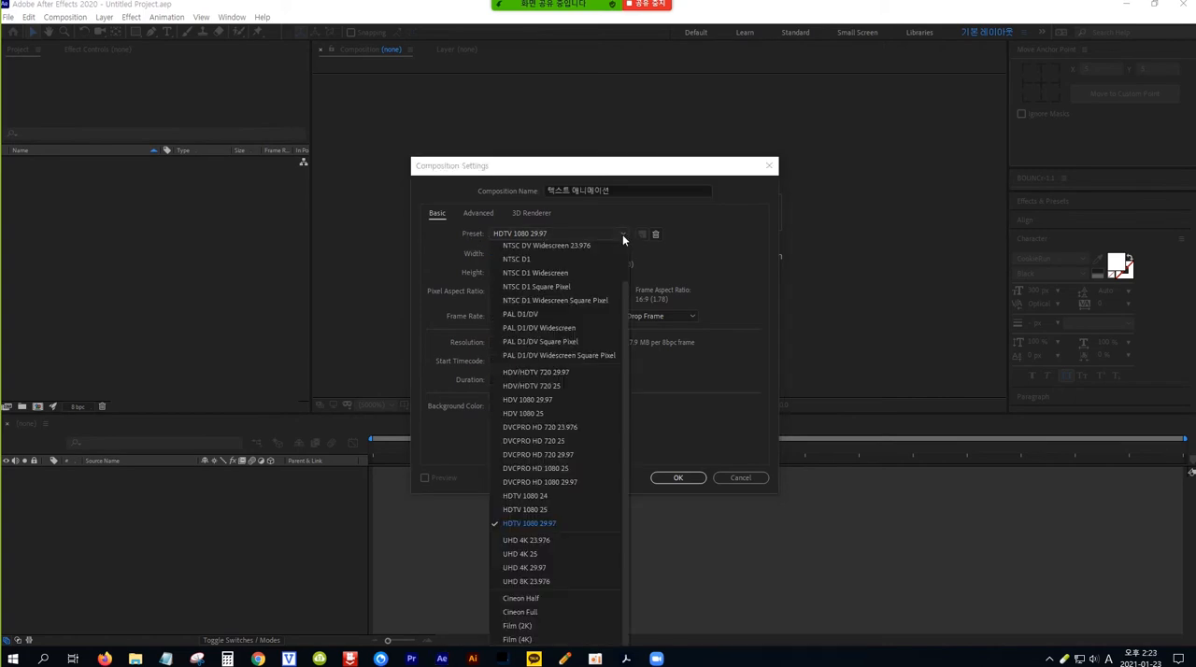
pyautogui.click(579, 526)
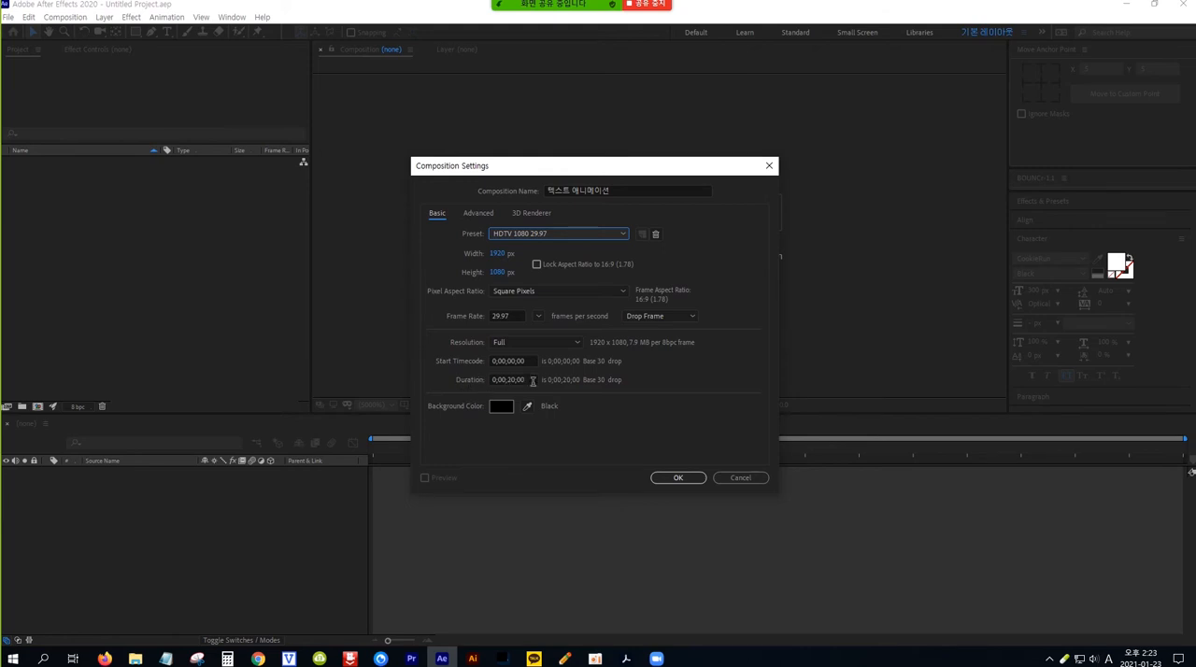
pyautogui.click(531, 380)
pyautogui.write('20')
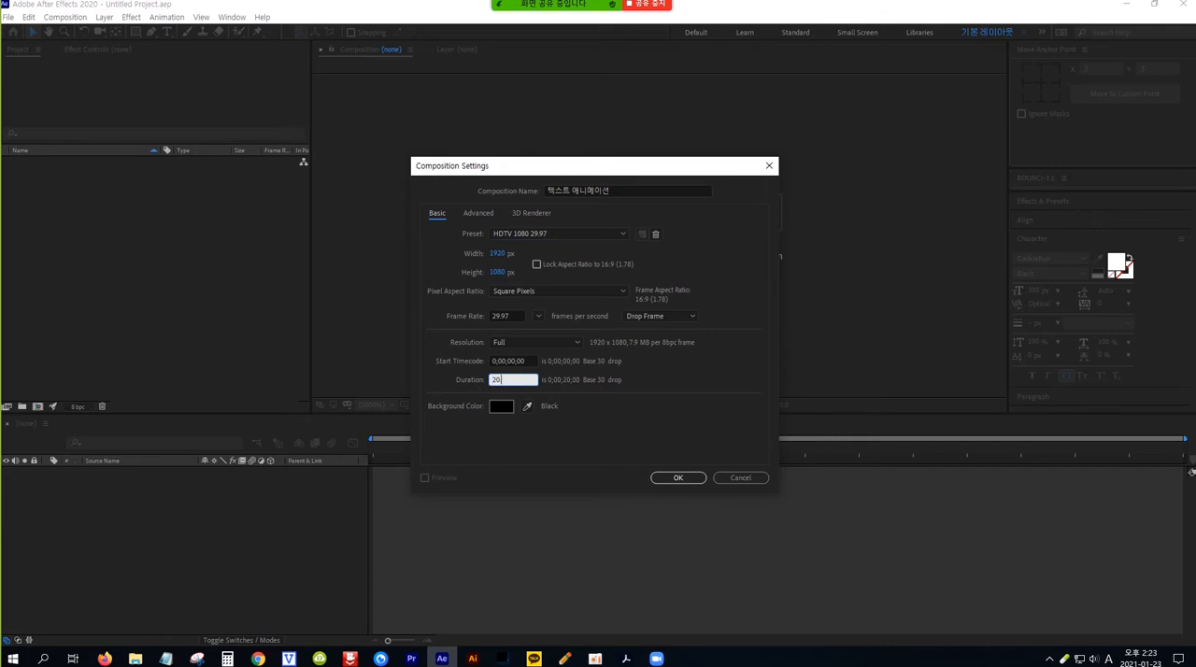
pyautogui.click(678, 478)
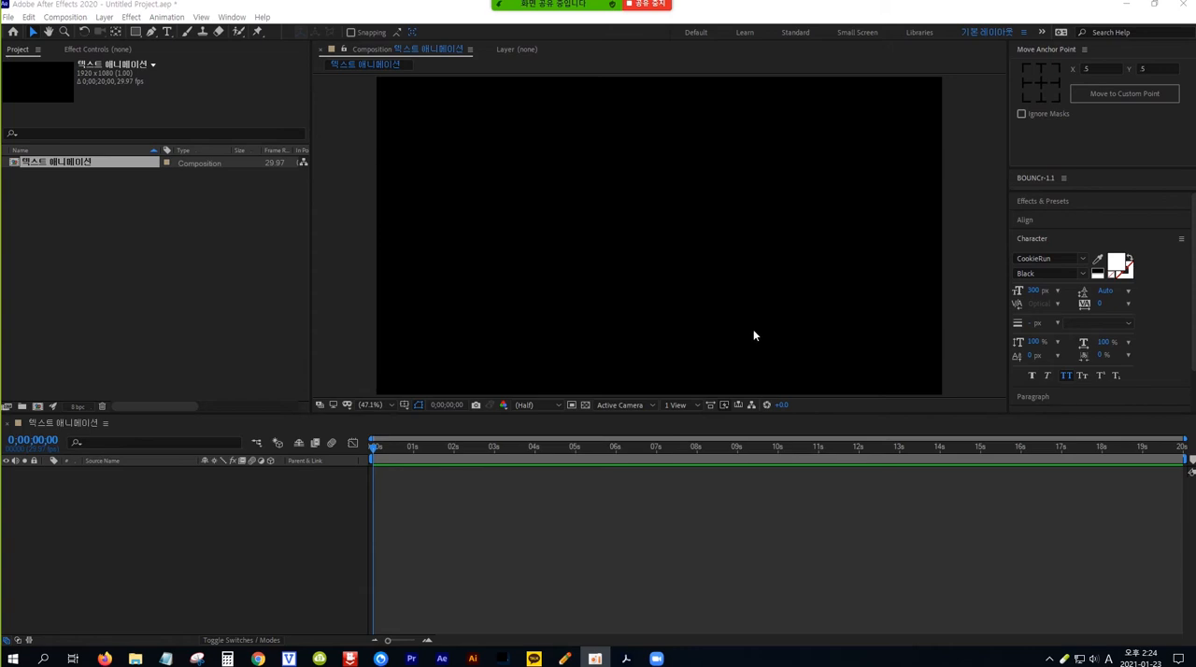
# Step: Add an orange 1920 x 1080 px solid layer as the composition's background
pyautogui.click(106, 18)
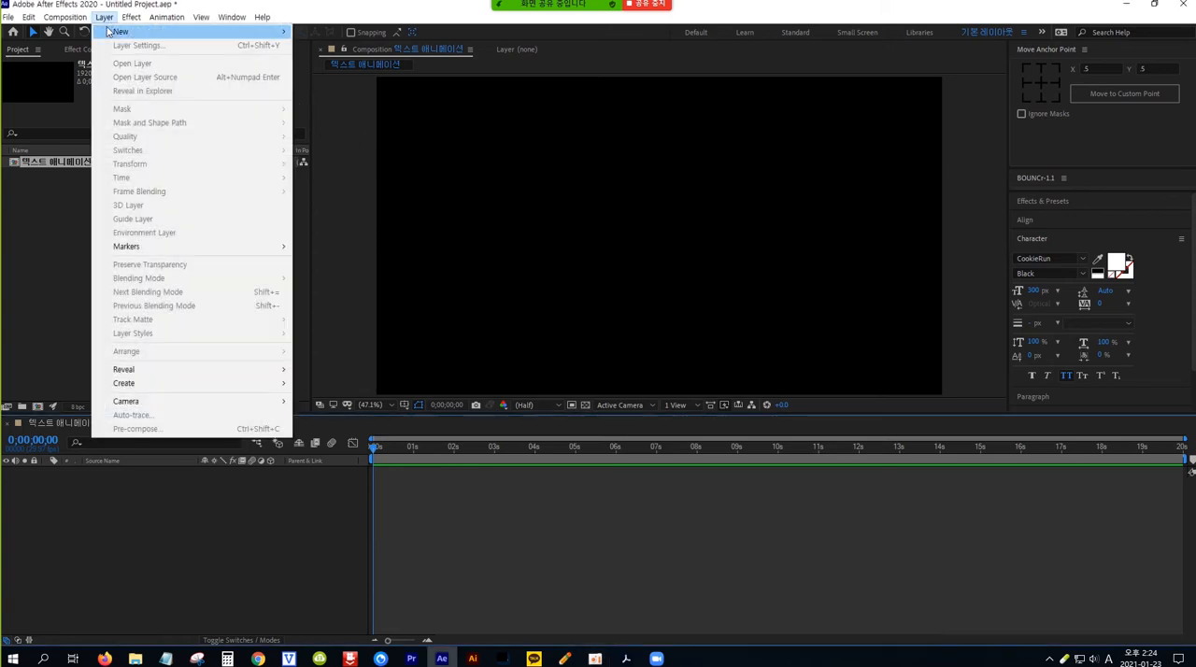
pyautogui.moveTo(157, 33)
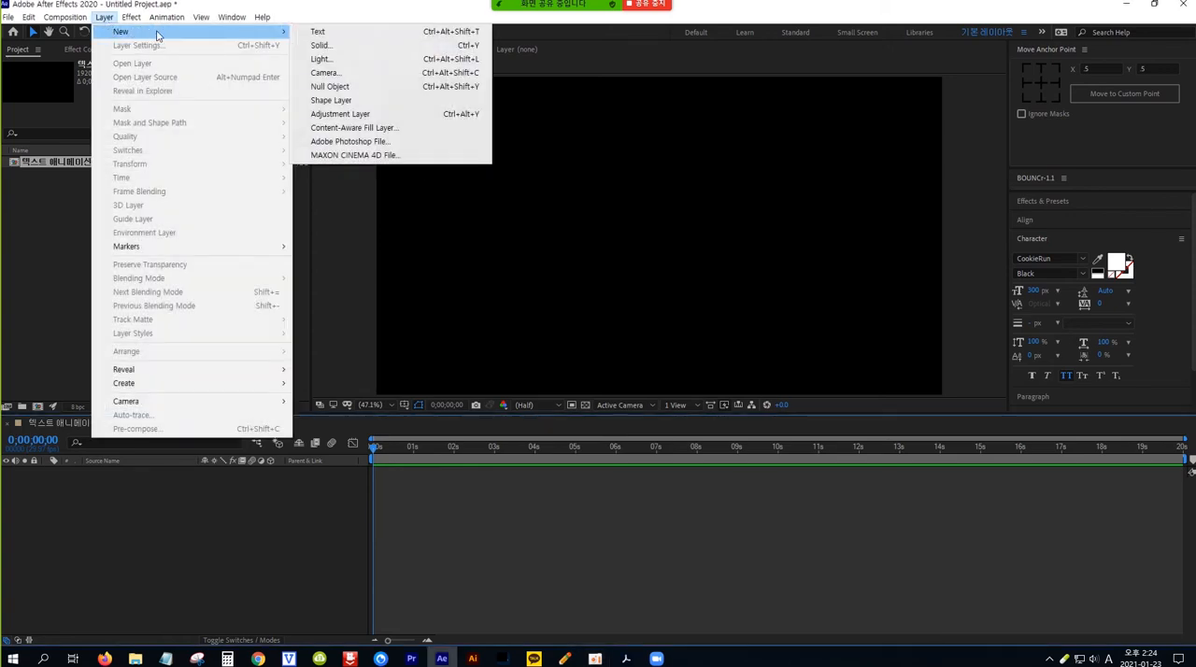
pyautogui.click(378, 52)
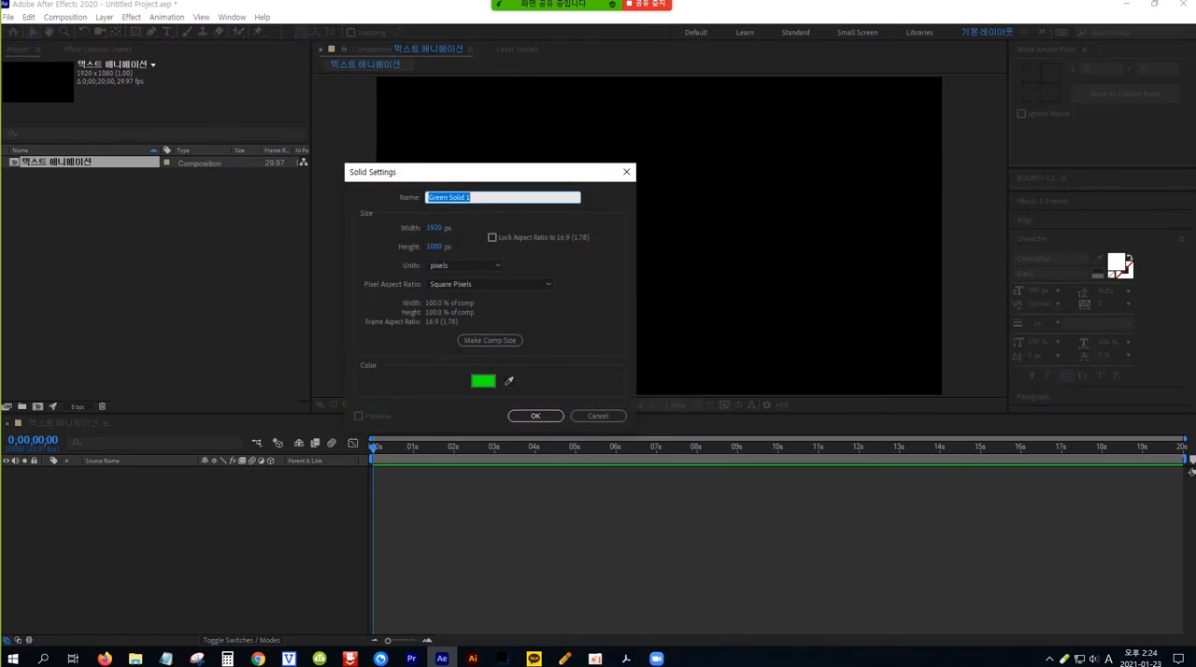
pyautogui.click(483, 383)
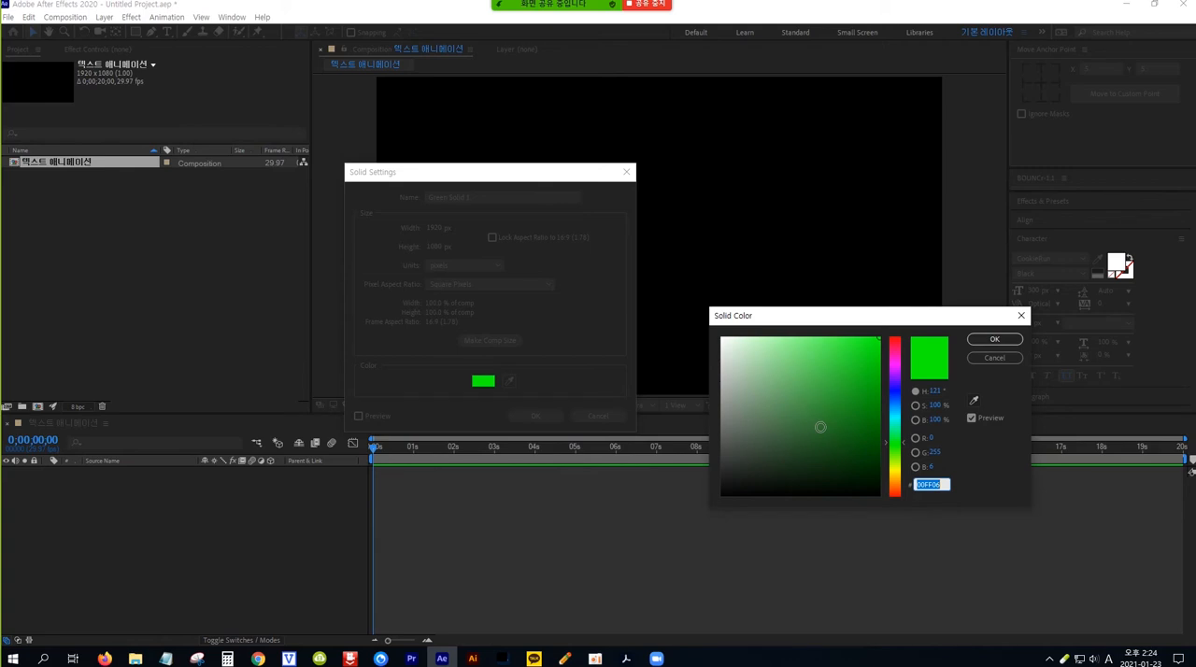
pyautogui.click(896, 476)
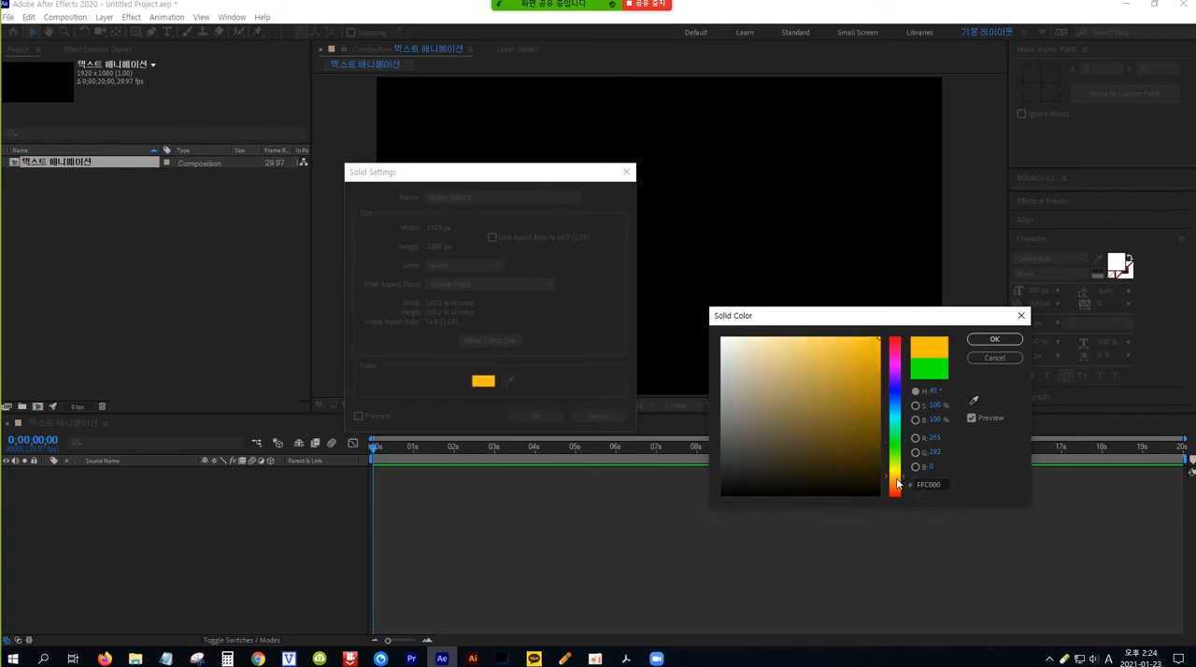
pyautogui.click(881, 337)
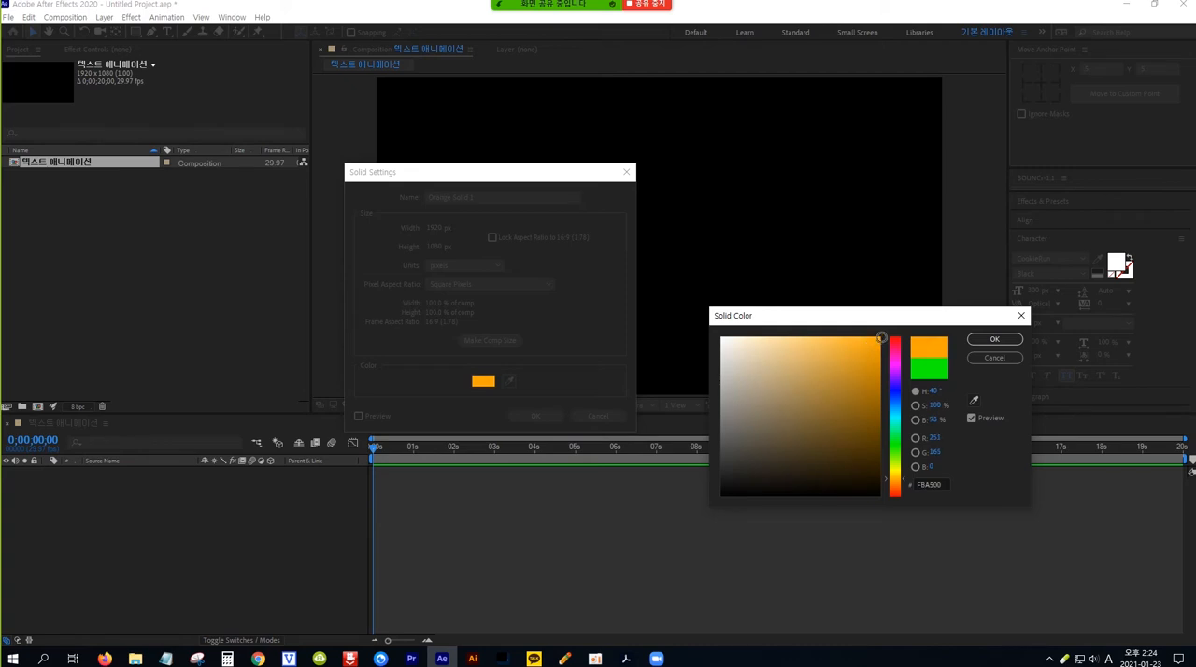
pyautogui.click(990, 340)
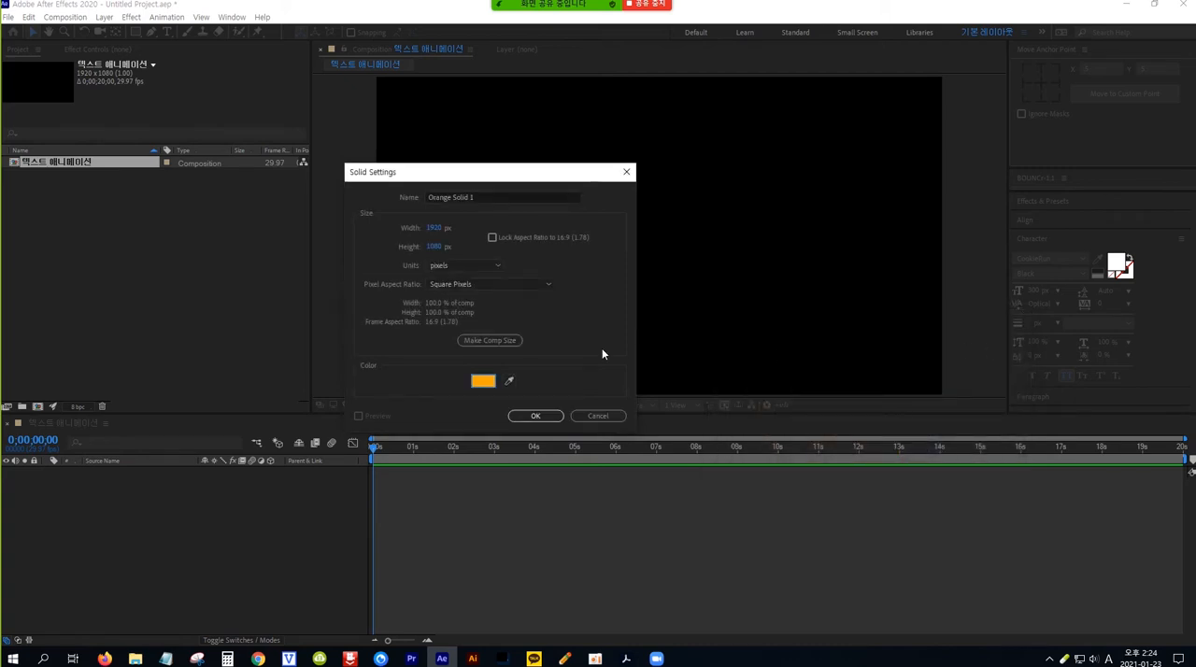
pyautogui.click(535, 416)
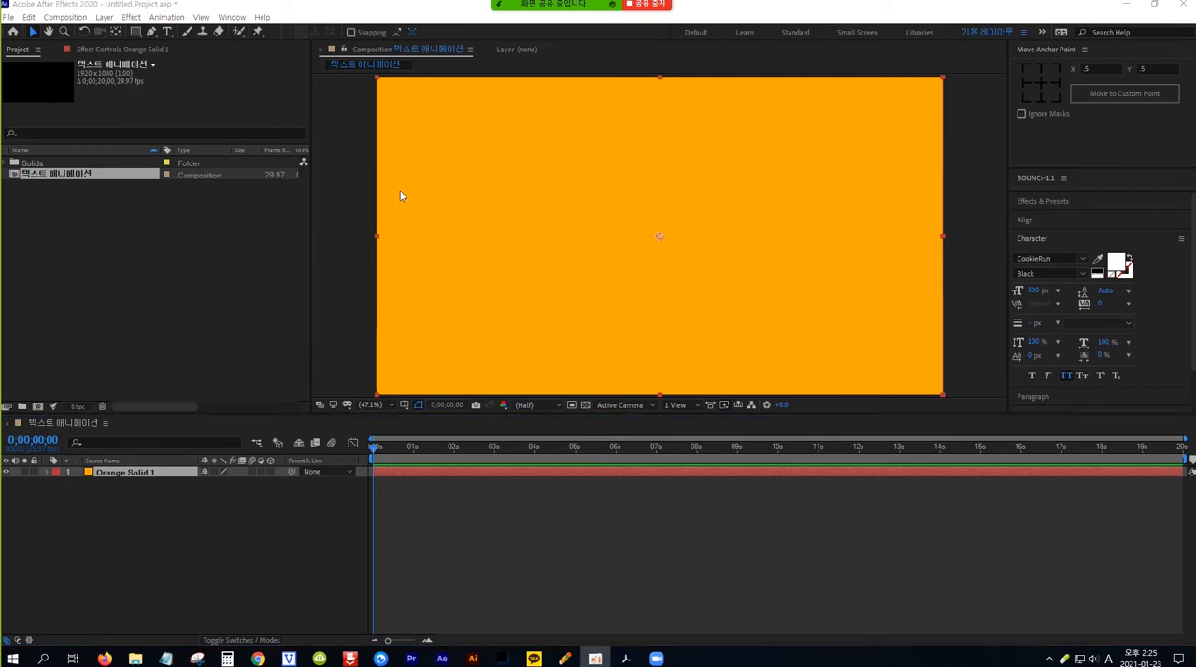
# Step: Add a text layer reading "AFTER EFFECT" in the middle of the orange background
pyautogui.click(166, 34)
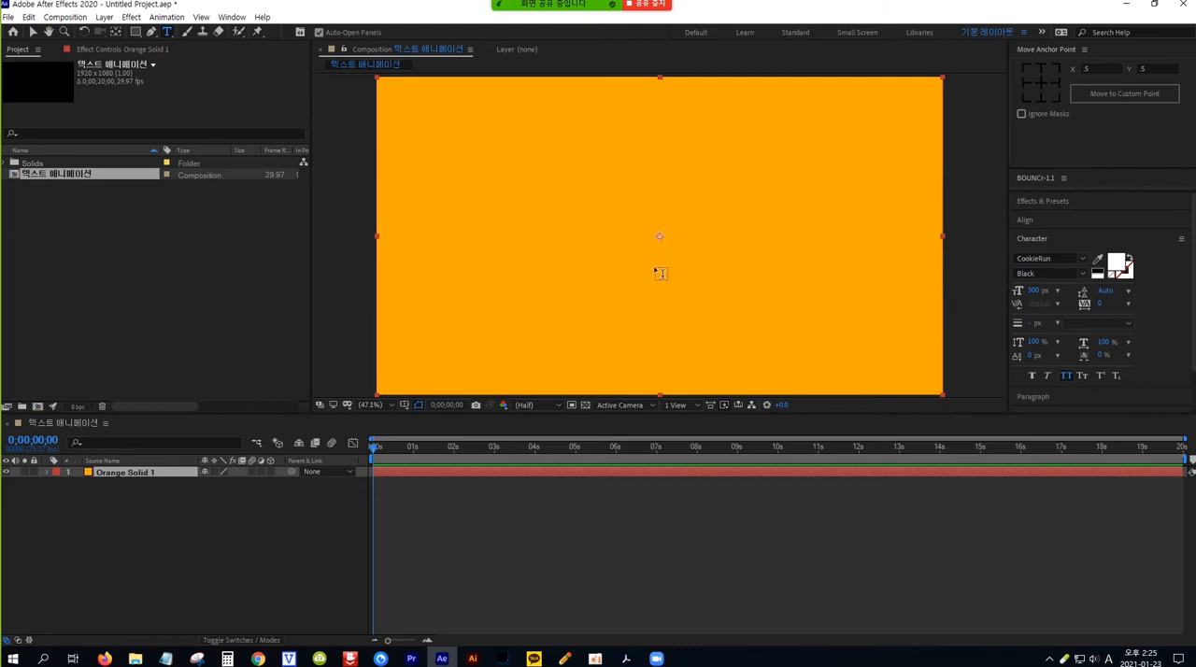
pyautogui.click(654, 265)
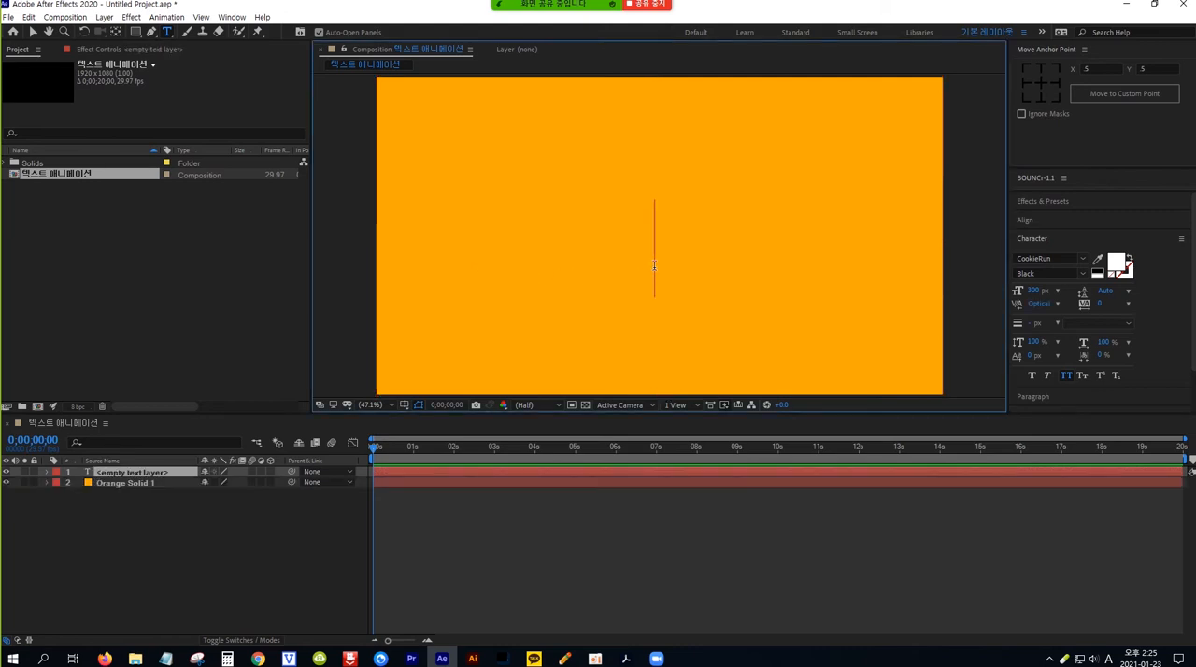
pyautogui.write('AF')
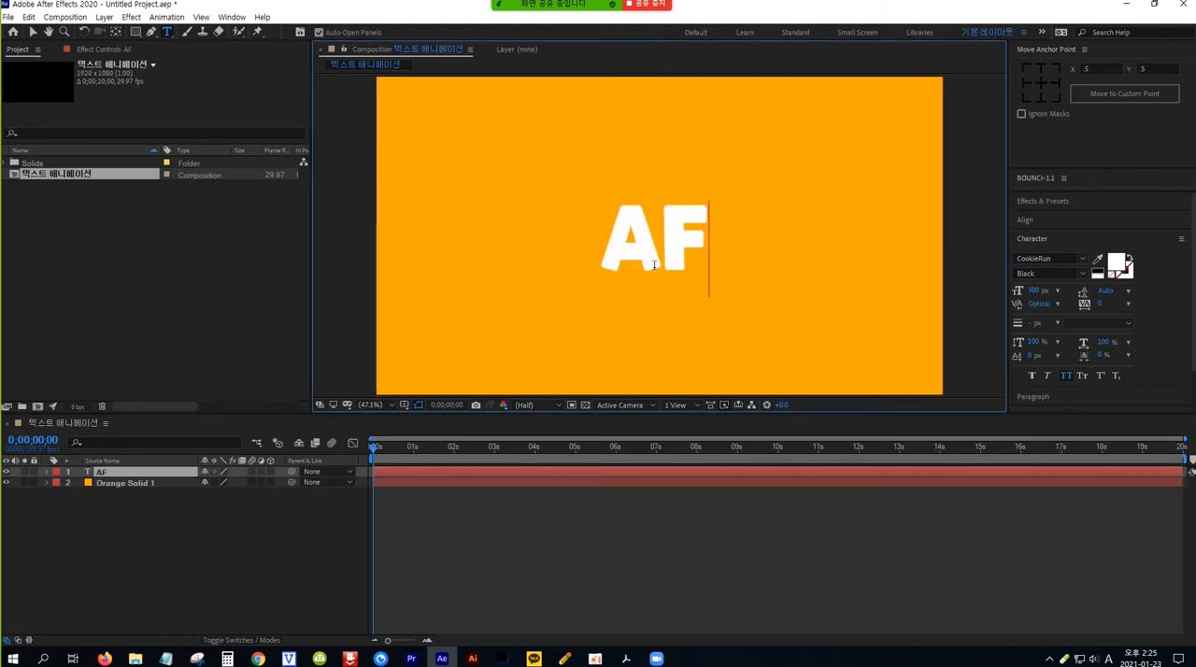
pyautogui.write('TER')
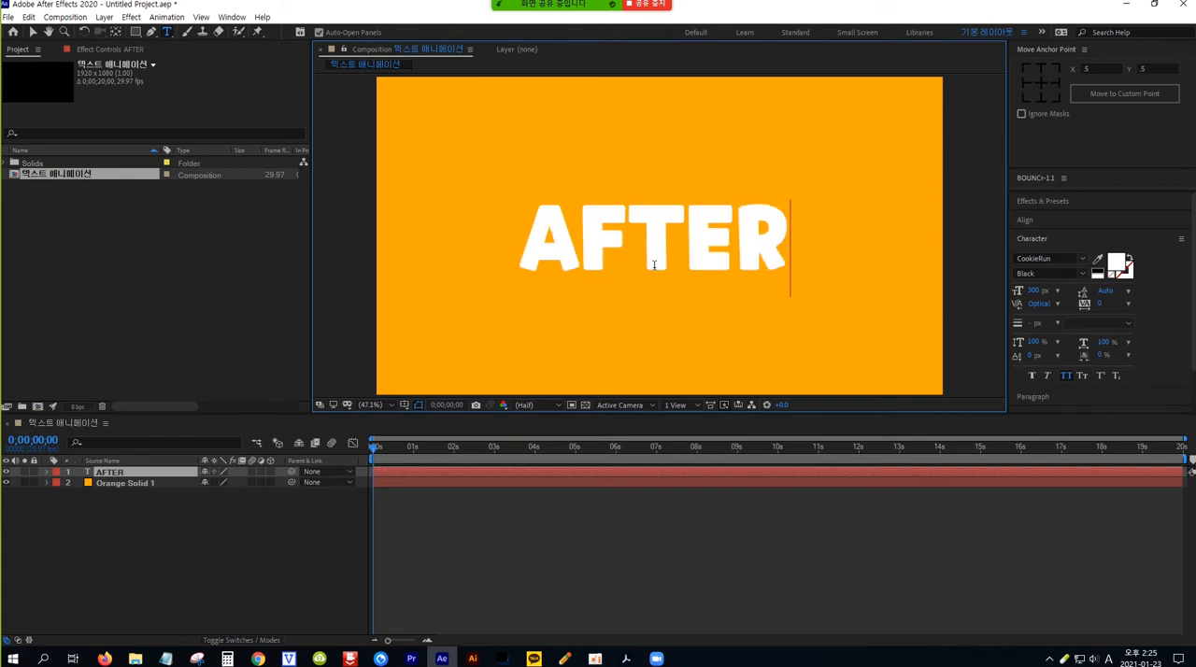
pyautogui.write(' EFFEC')
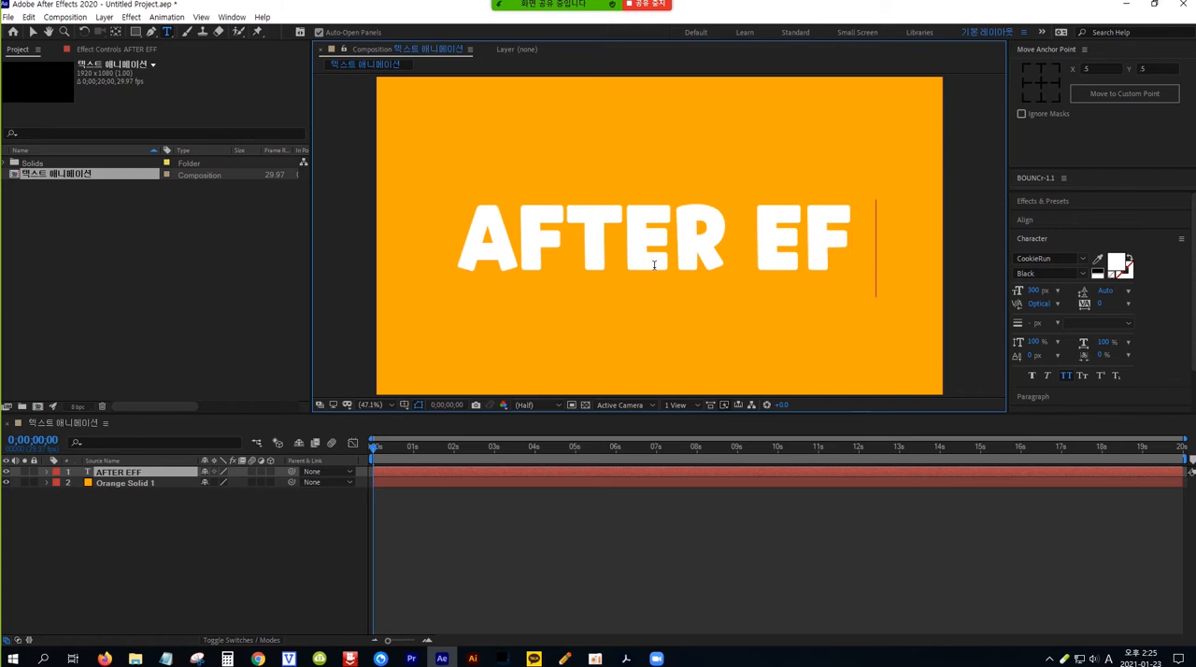
pyautogui.write('T')
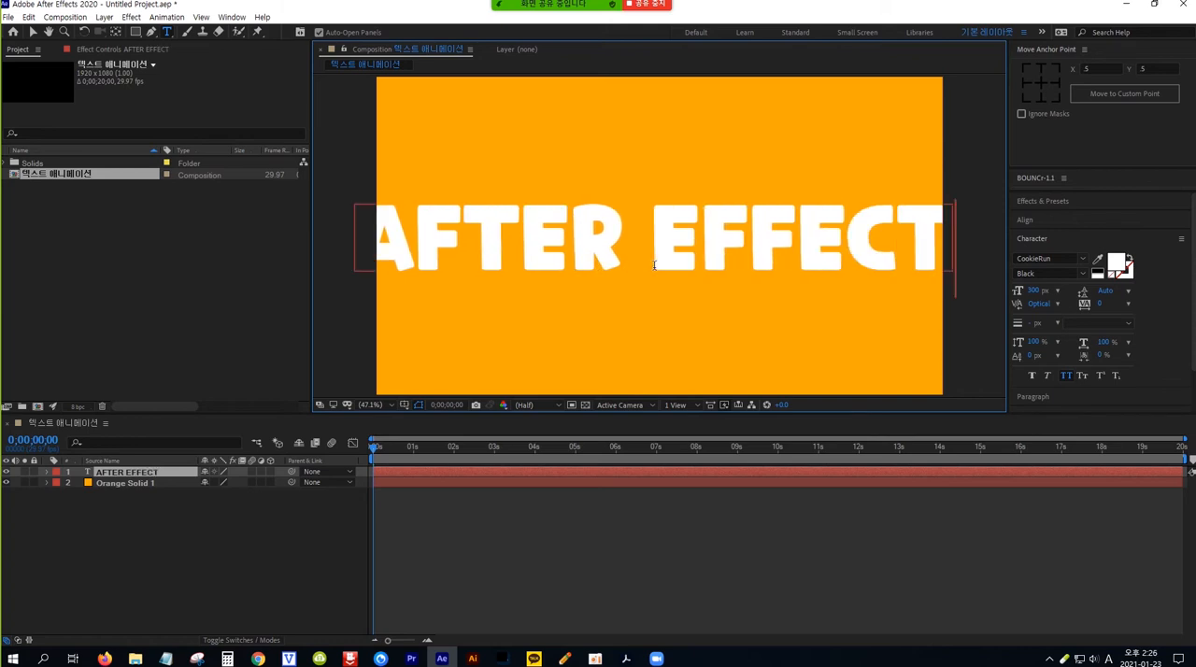
pyautogui.click(32, 35)
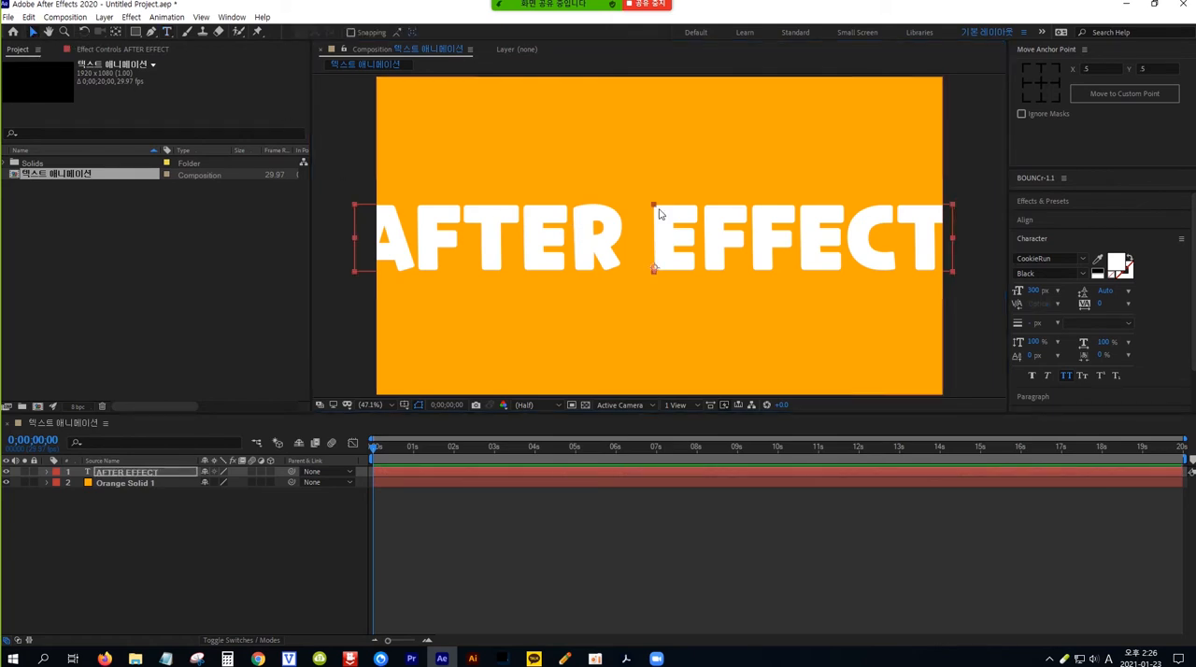
# Step: Reduce the font size of the AFTER EFFECT text to 209 px so it fits the frame
pyautogui.click(1065, 236)
pyautogui.click(1082, 242)
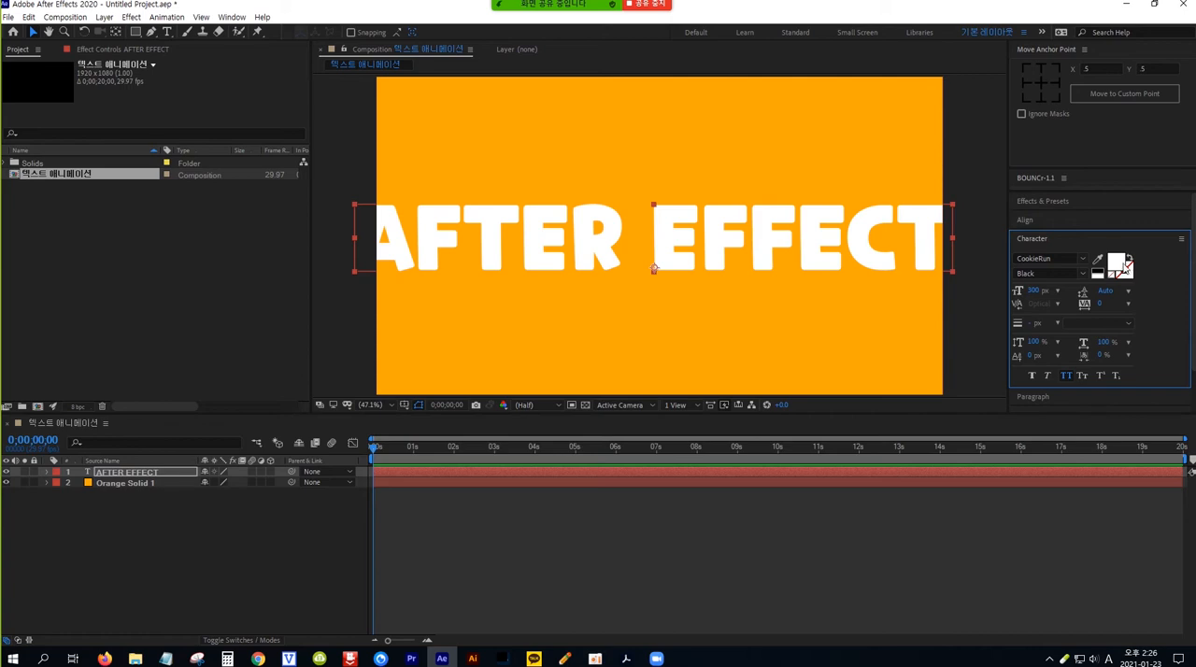
pyautogui.moveTo(1036, 291); pyautogui.dragTo(1014, 291)
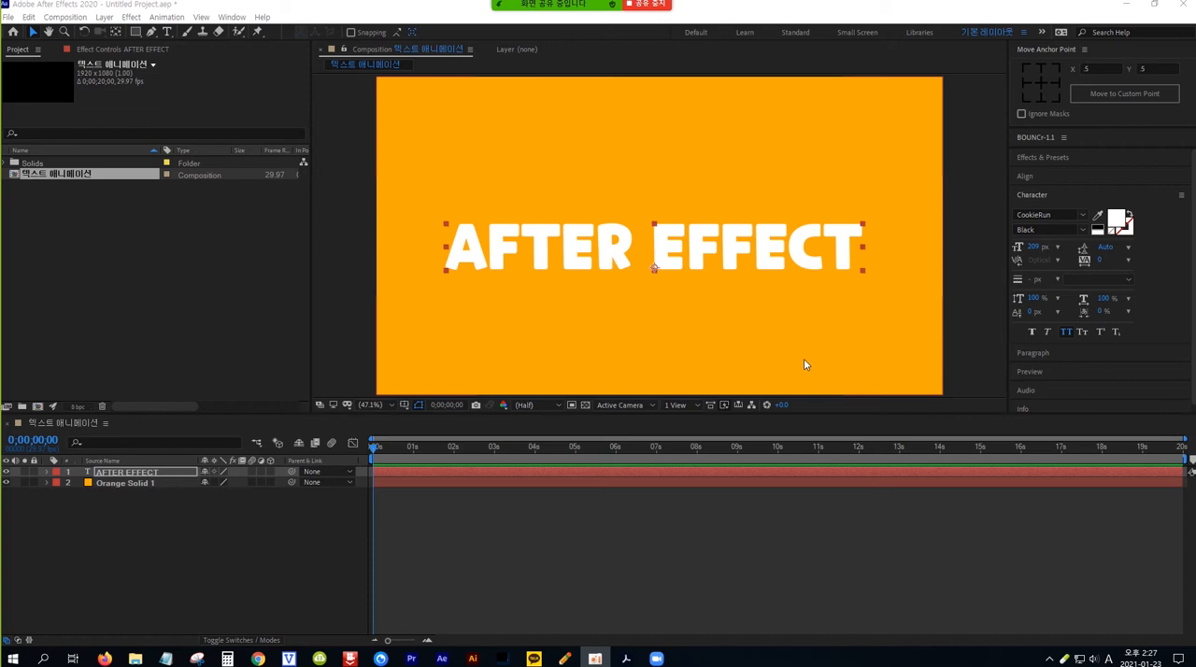
# Step: Align the AFTER EFFECT text layer to the horizontal and vertical center of the composition
pyautogui.click(1052, 176)
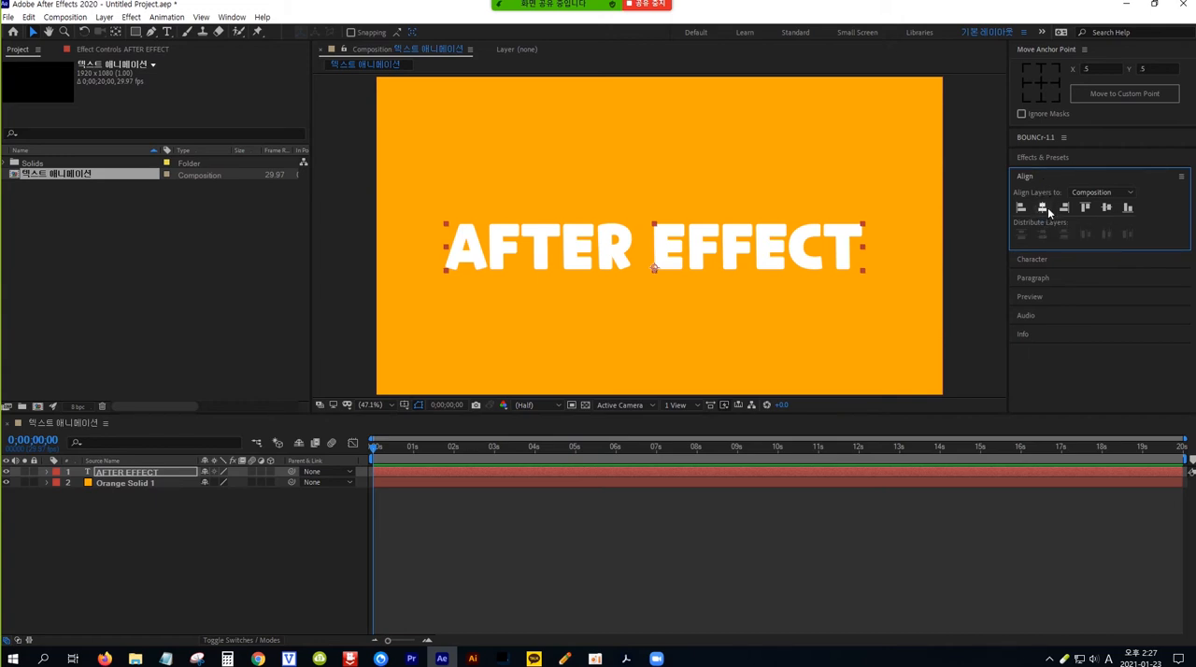
pyautogui.click(1043, 209)
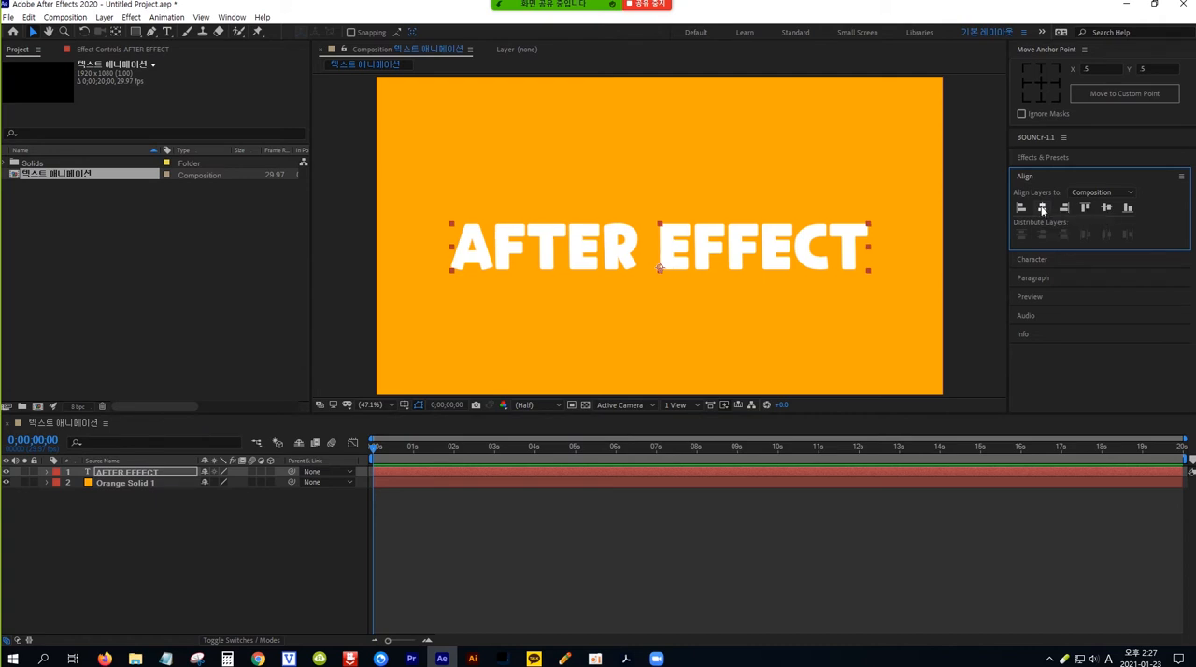
pyautogui.click(1106, 209)
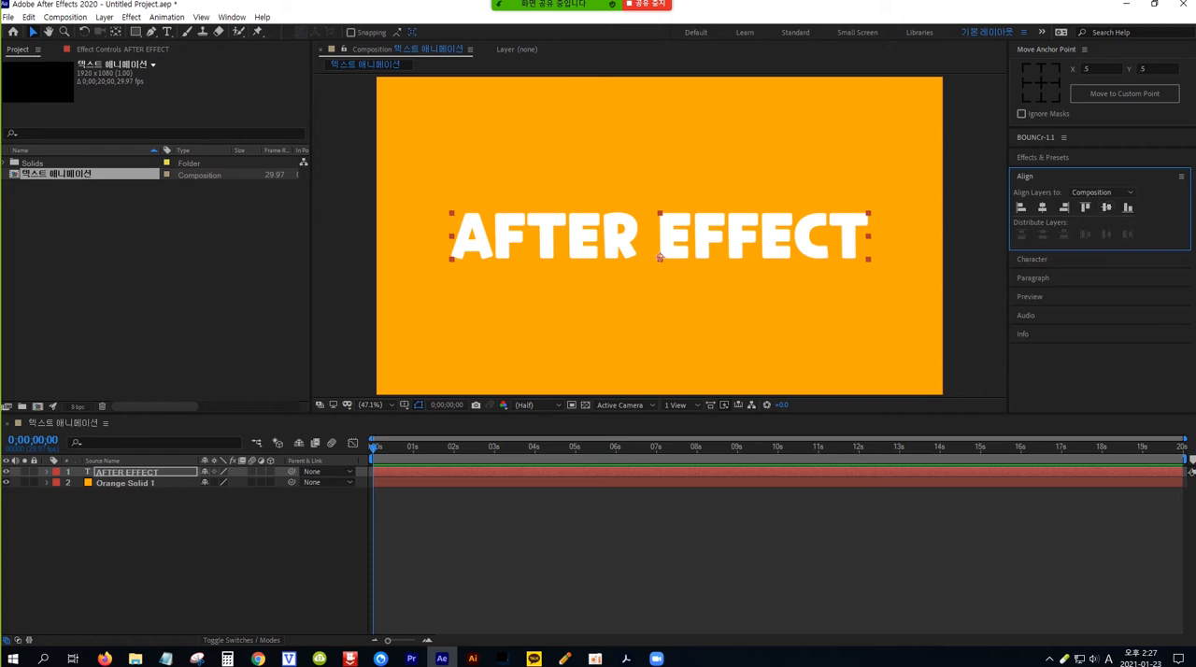
# Step: Set the paragraph alignment of the AFTER EFFECT text to centered
pyautogui.hotkey('alt', 'Tab')
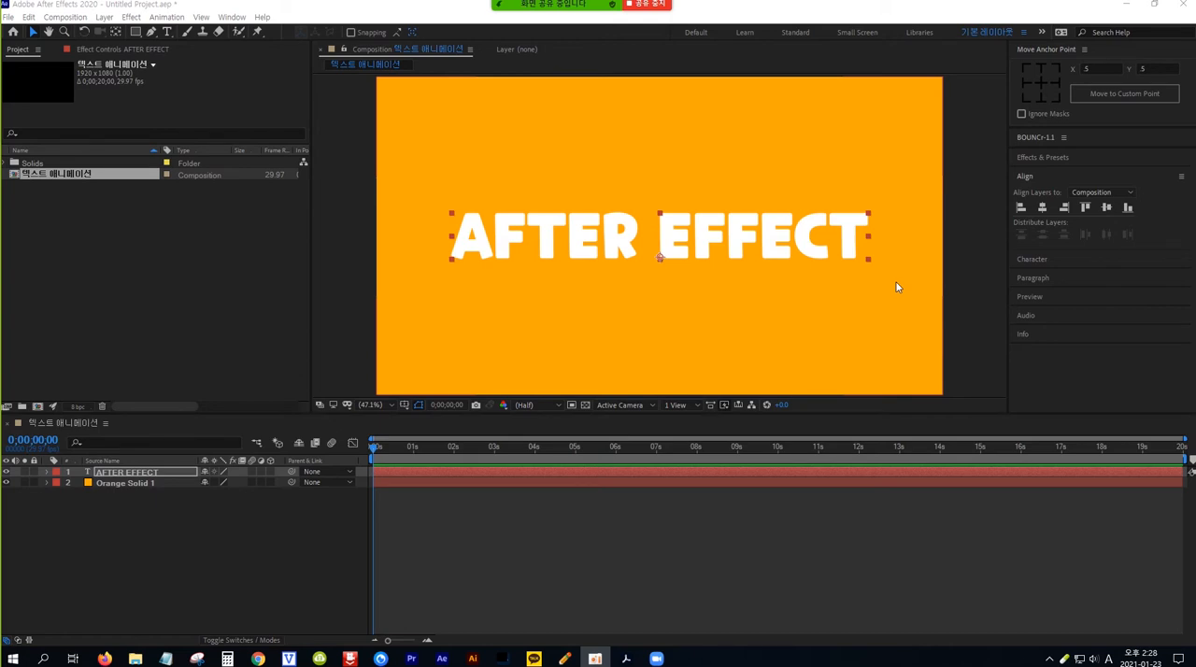
pyautogui.click(1071, 279)
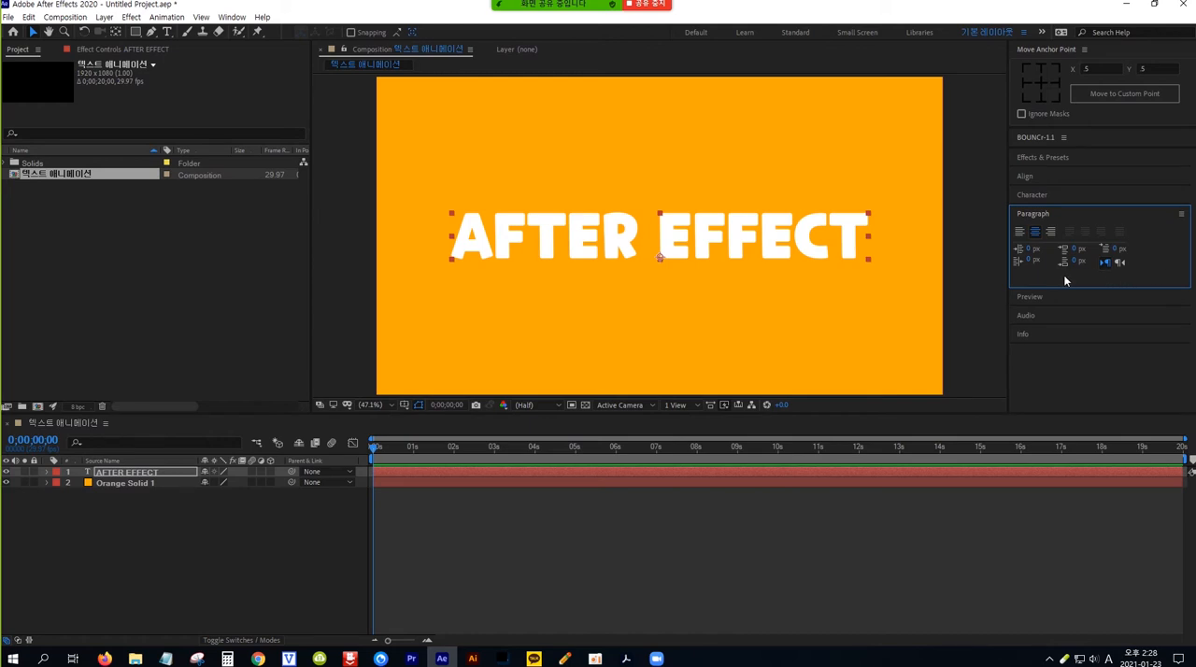
pyautogui.click(1035, 234)
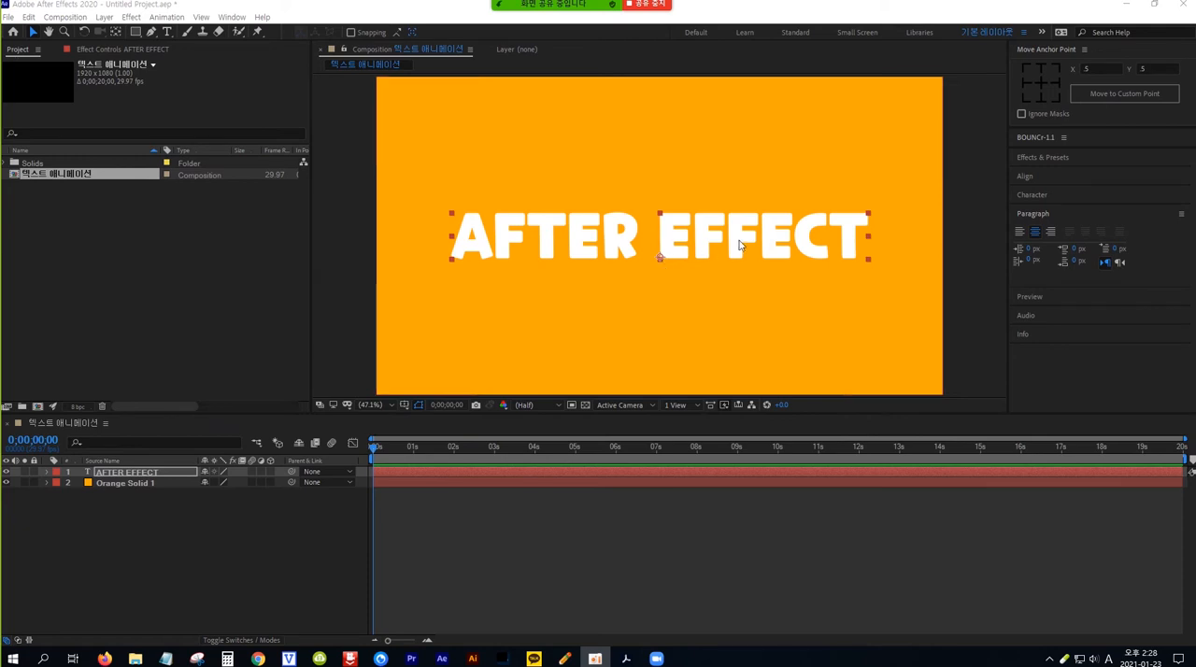
# Step: Move the text layer's anchor point up from the baseline to the center of the text with the Pan Behind tool
pyautogui.click(1095, 115)
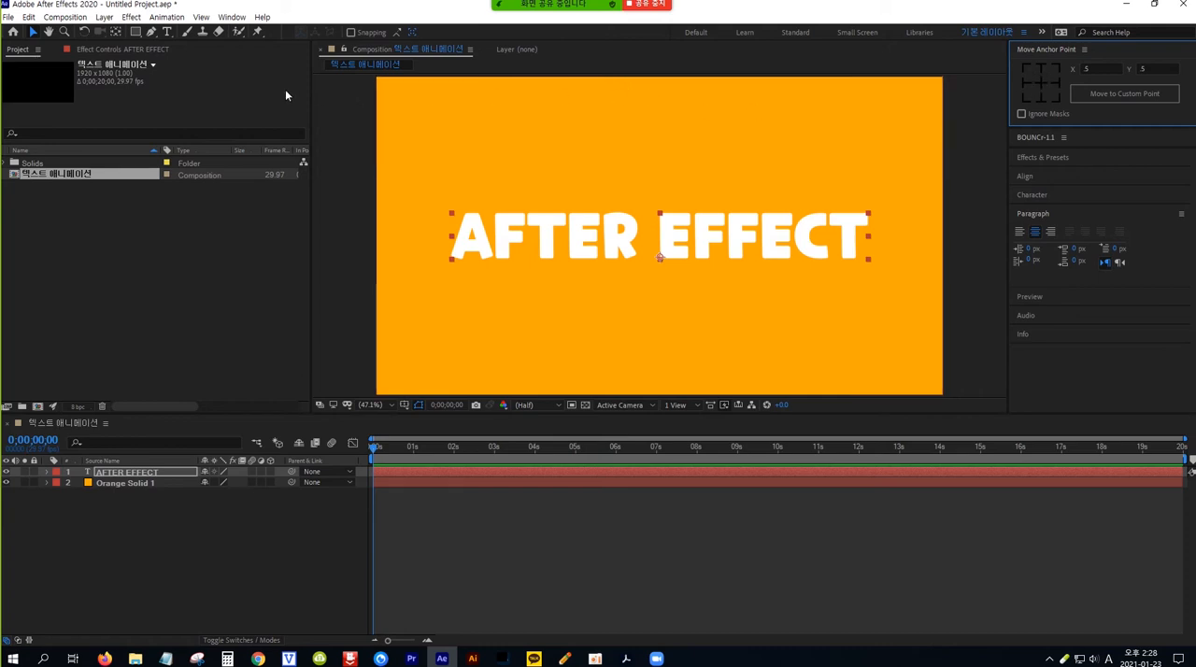
pyautogui.click(117, 35)
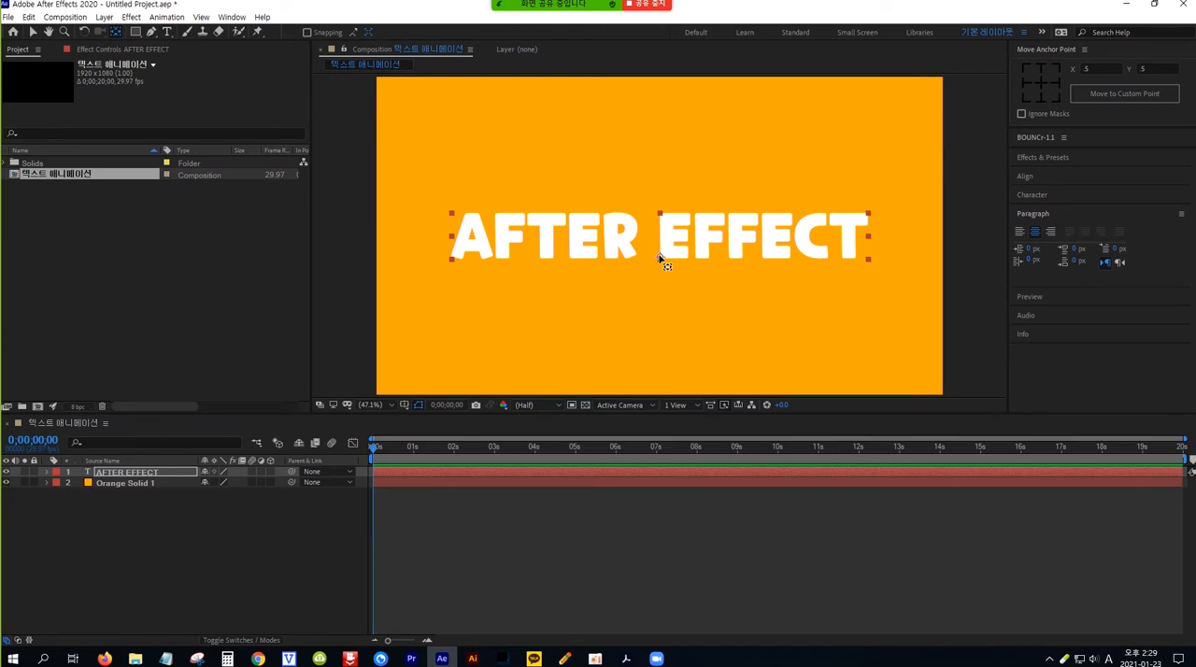
pyautogui.moveTo(659, 258); pyautogui.dragTo(659, 236)
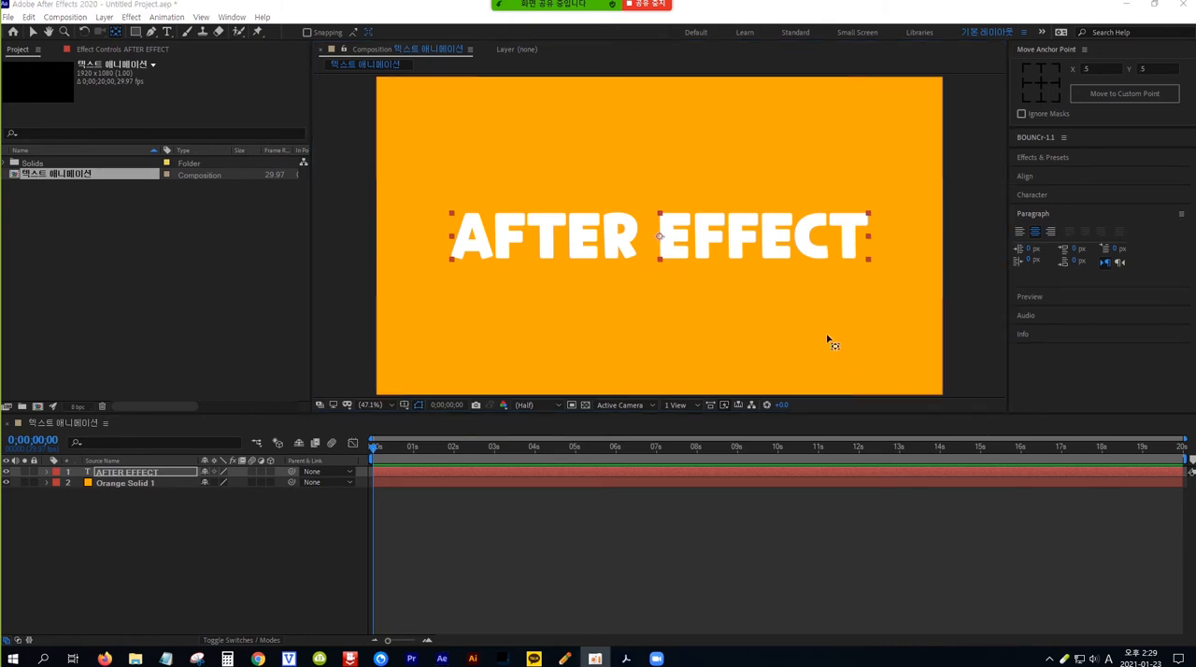
# Step: Duplicate the AFTER EFFECT text layer ten times, up to AFTER EFFECT 11
pyautogui.click(169, 472)
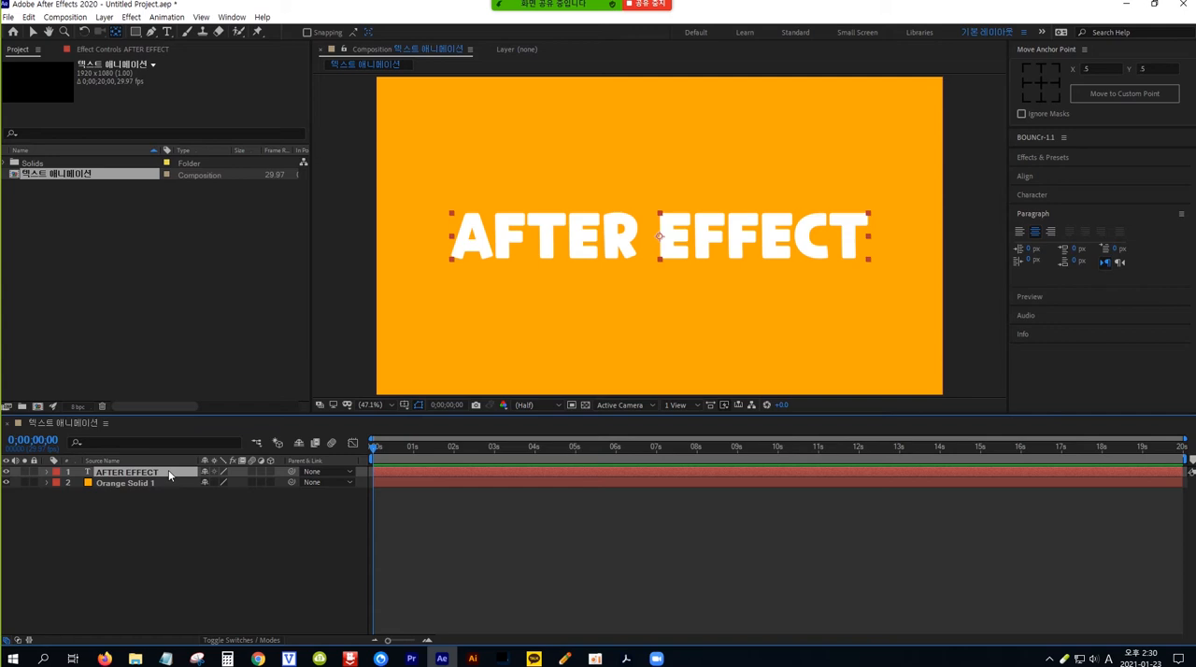
pyautogui.hotkey('ctrl', 'd')
pyautogui.hotkey('ctrl', 'd')
pyautogui.hotkey('ctrl', 'd')
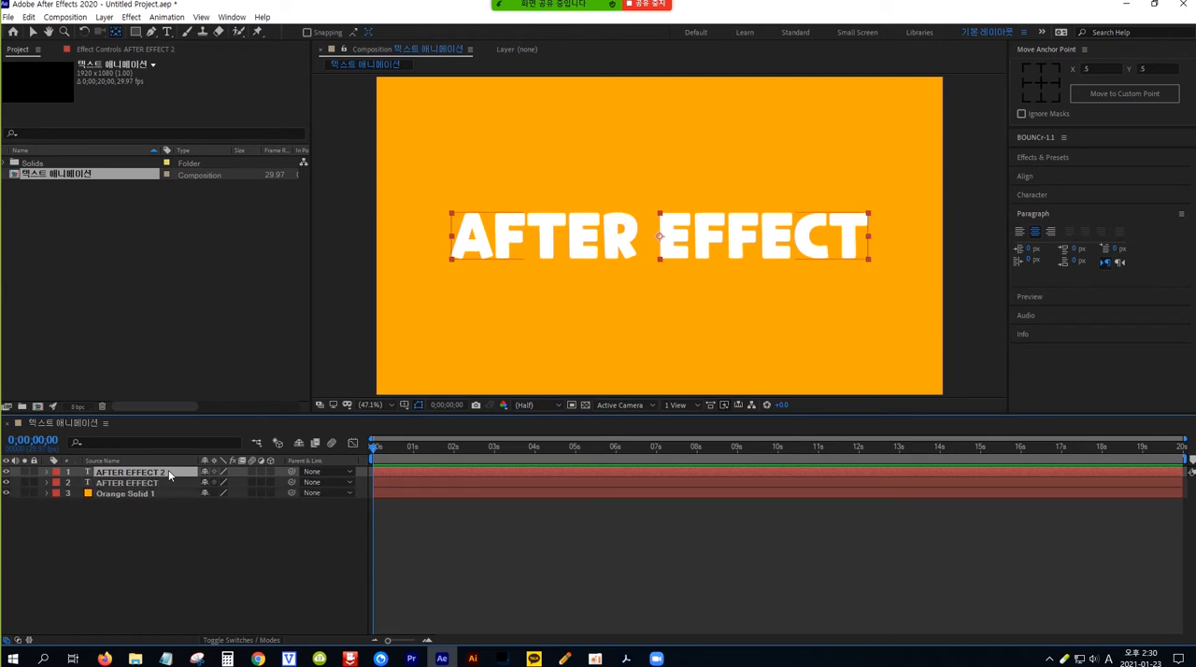
pyautogui.hotkey('ctrl', 'd')
pyautogui.hotkey('ctrl', 'd')
pyautogui.hotkey('ctrl', 'd')
pyautogui.hotkey('ctrl', 'd')
pyautogui.hotkey('ctrl', 'd')
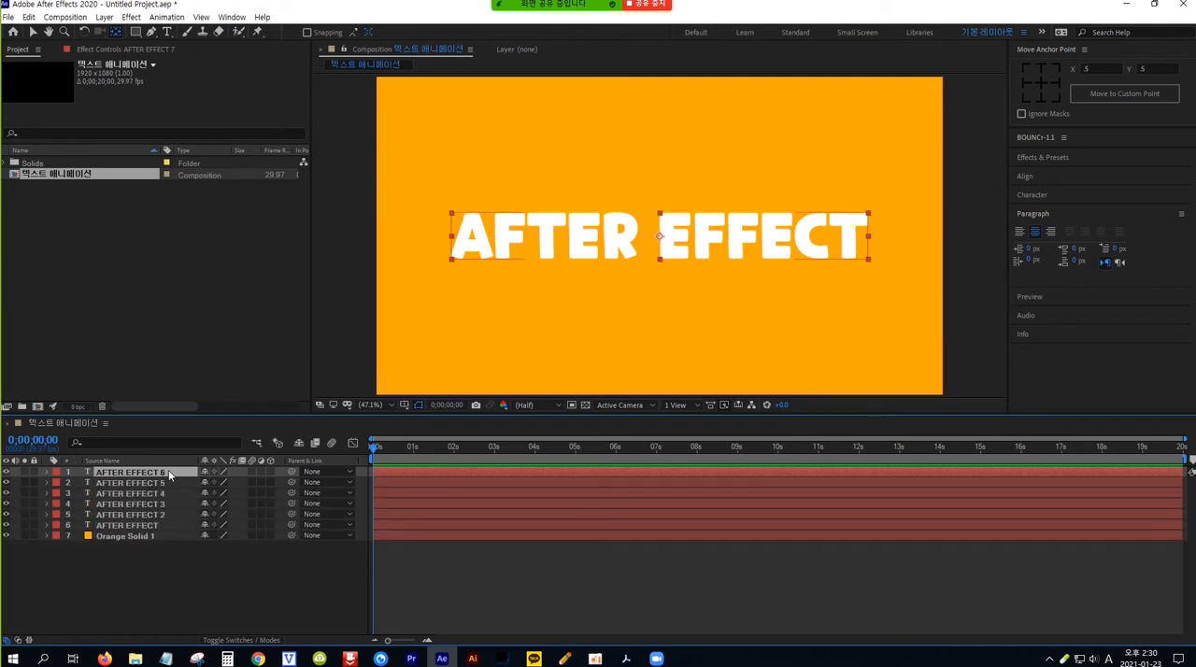
pyautogui.hotkey('ctrl', 'd')
pyautogui.hotkey('ctrl', 'd')
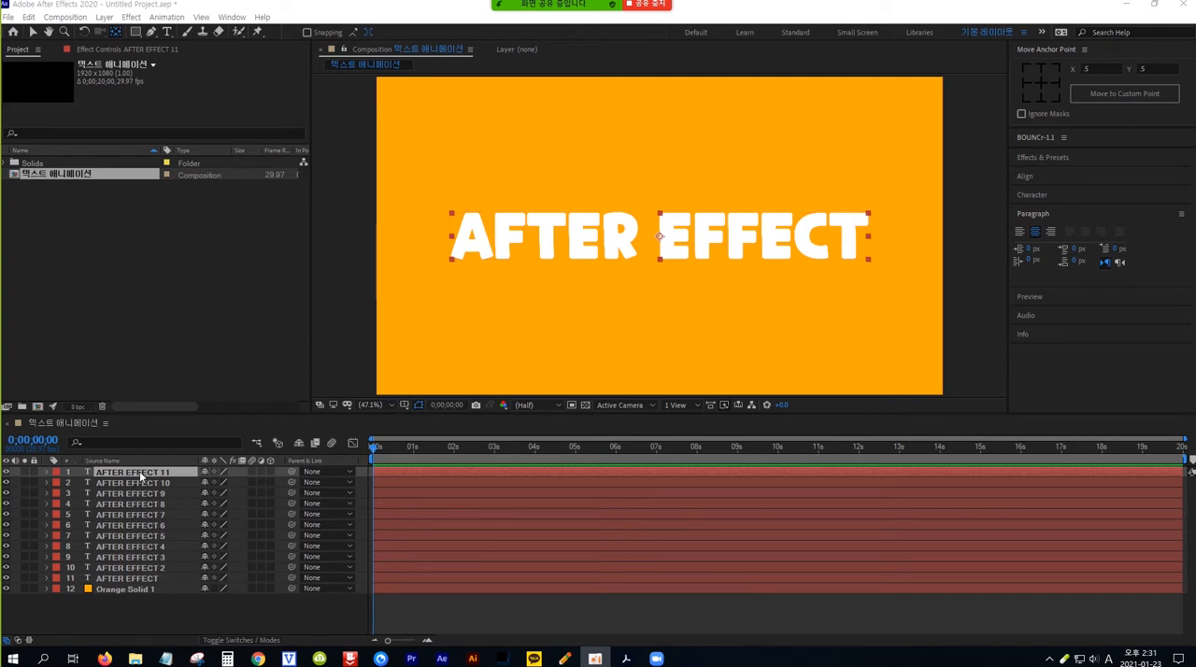
# Step: Hide the text layers from AFTER EFFECT 10 down to AFTER EFFECT, leaving only AFTER EFFECT 11 and the orange solid visible
pyautogui.click(7, 483)
pyautogui.click(7, 493)
pyautogui.click(6, 504)
pyautogui.moveTo(6, 507); pyautogui.dragTo(7, 576)
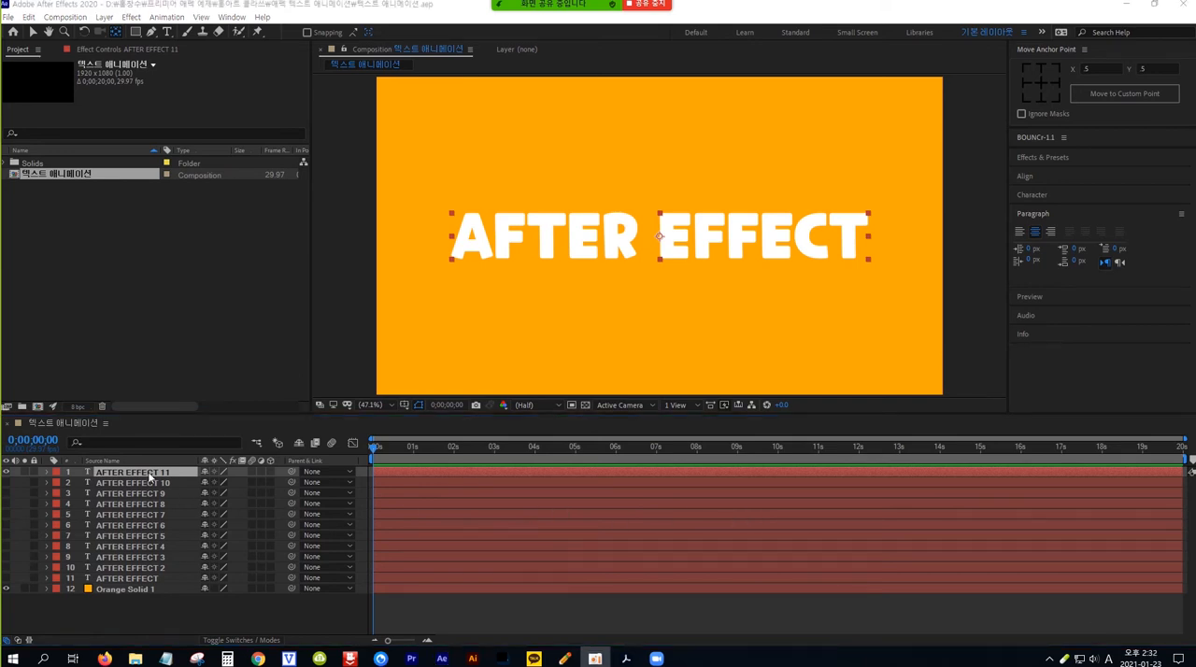
# Step: Add a Tracking animator to the AFTER EFFECT 11 layer and keyframe its Tracking Amount at 200 at 0 seconds
pyautogui.click(47, 474)
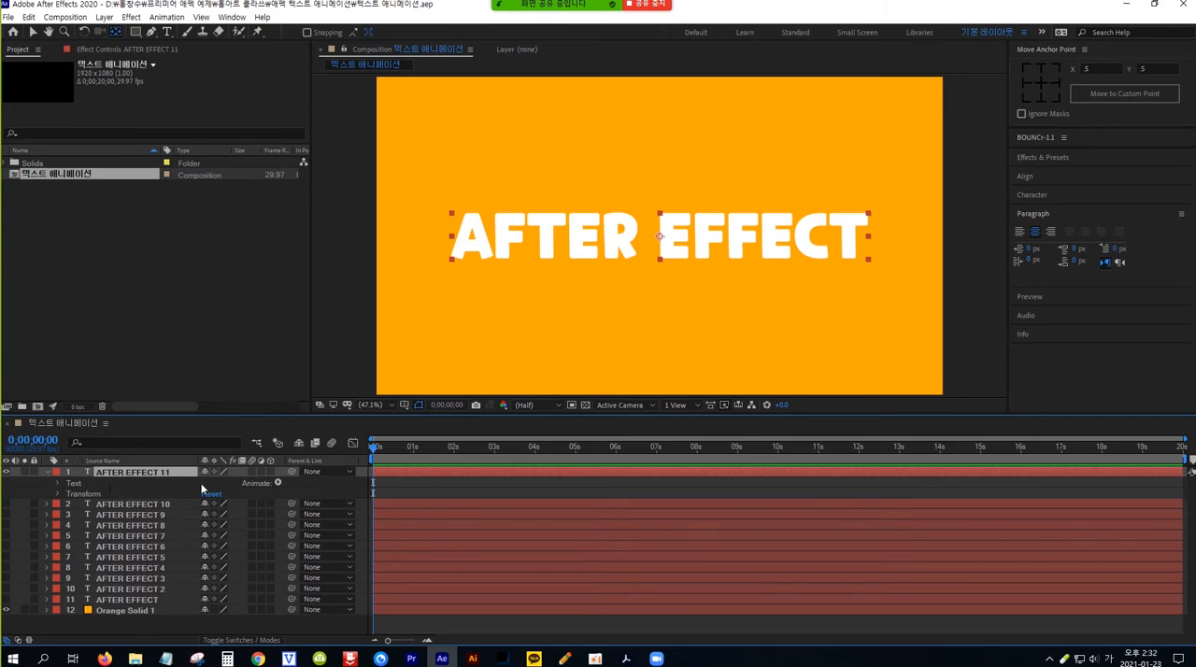
pyautogui.click(277, 483)
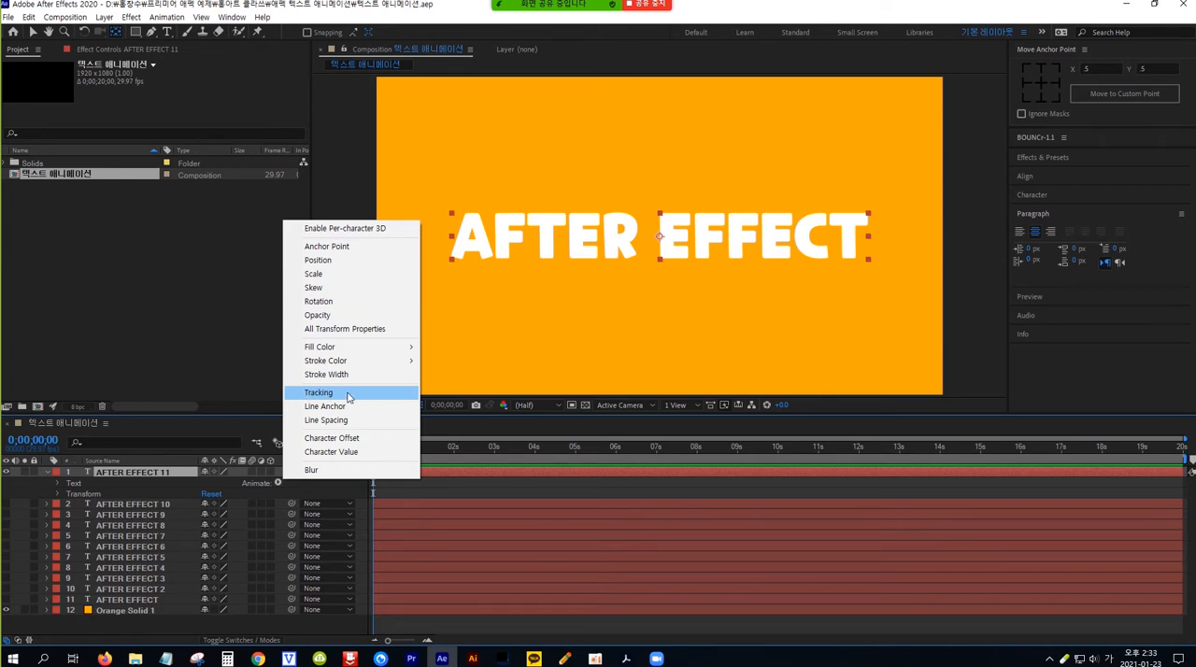
pyautogui.click(348, 393)
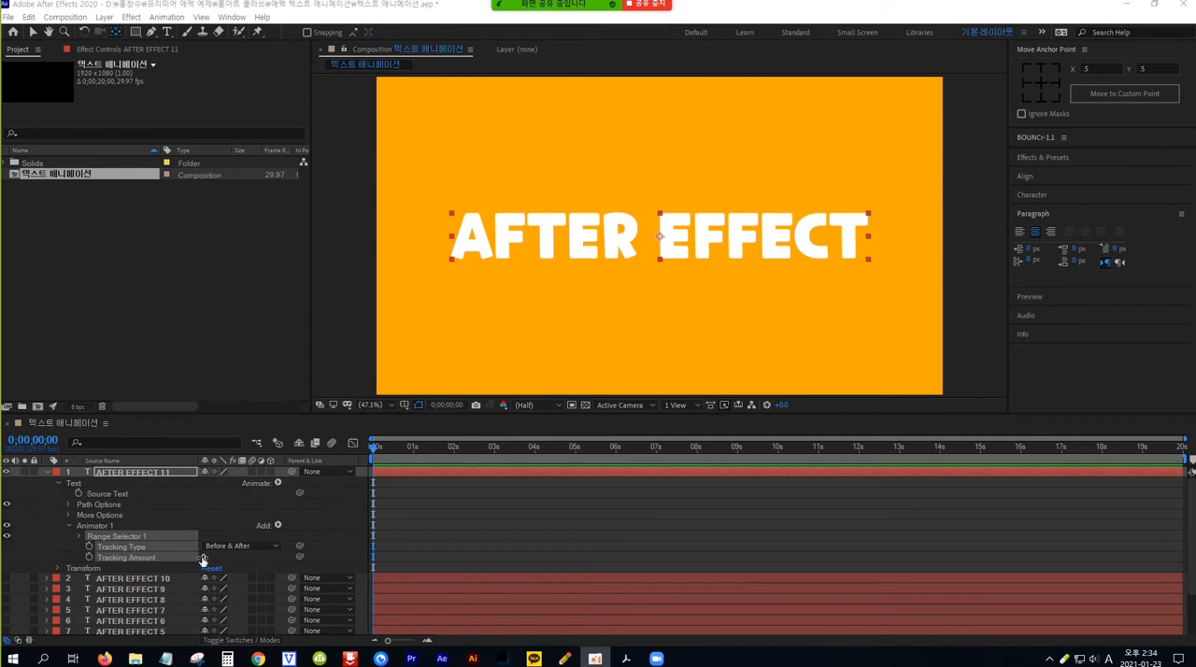
pyautogui.moveTo(202, 559); pyautogui.dragTo(328, 559)
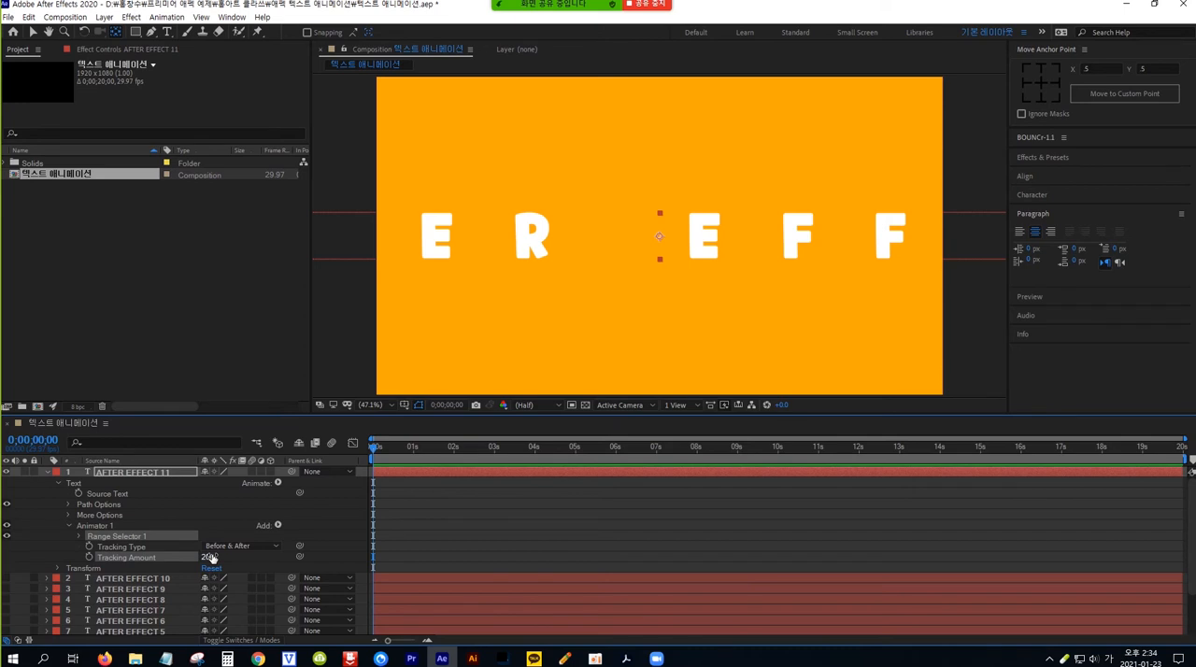
pyautogui.click(89, 558)
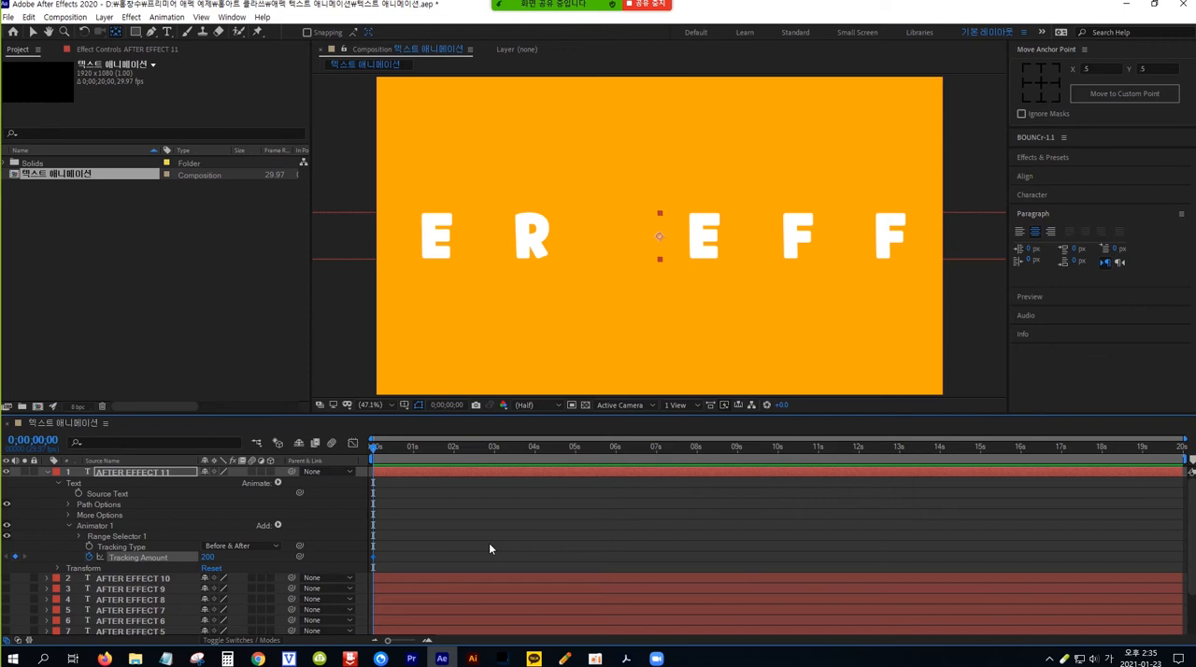
# Step: Keyframe AFTER EFFECT 11's Tracking Amount at 0 at frame 20 and play the animation from the start
pyautogui.hotkey('shift', 'pagedown')
pyautogui.hotkey('shift', 'pagedown')
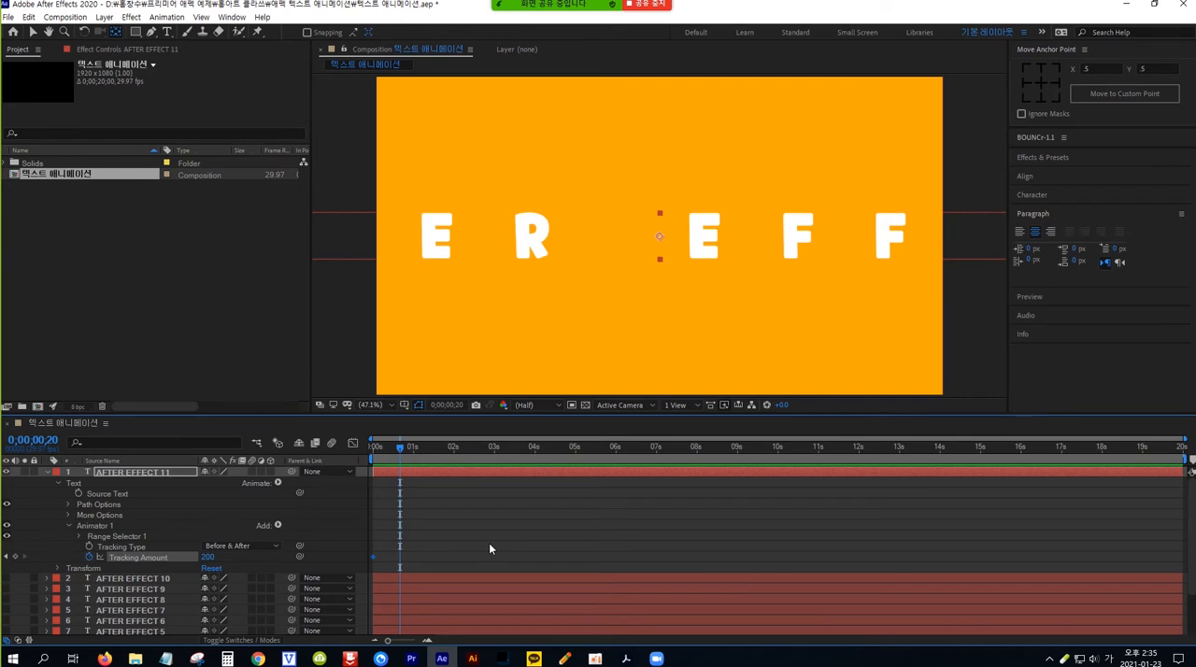
pyautogui.click(208, 557)
pyautogui.write('0')
pyautogui.press('Return')
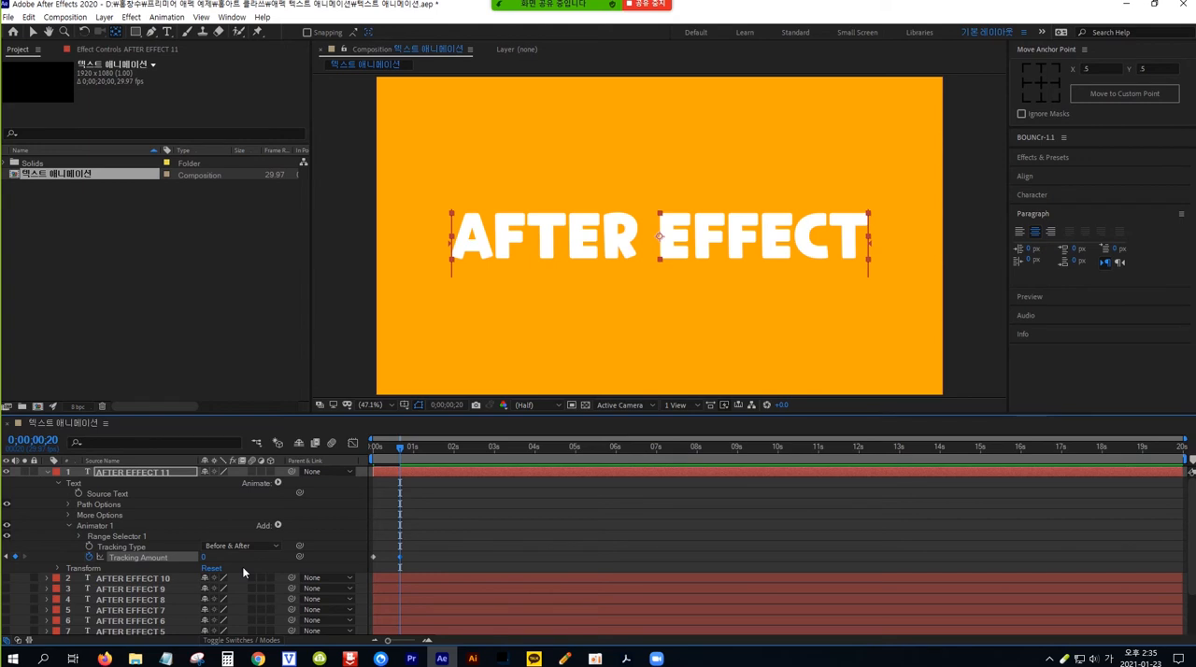
pyautogui.press('Home')
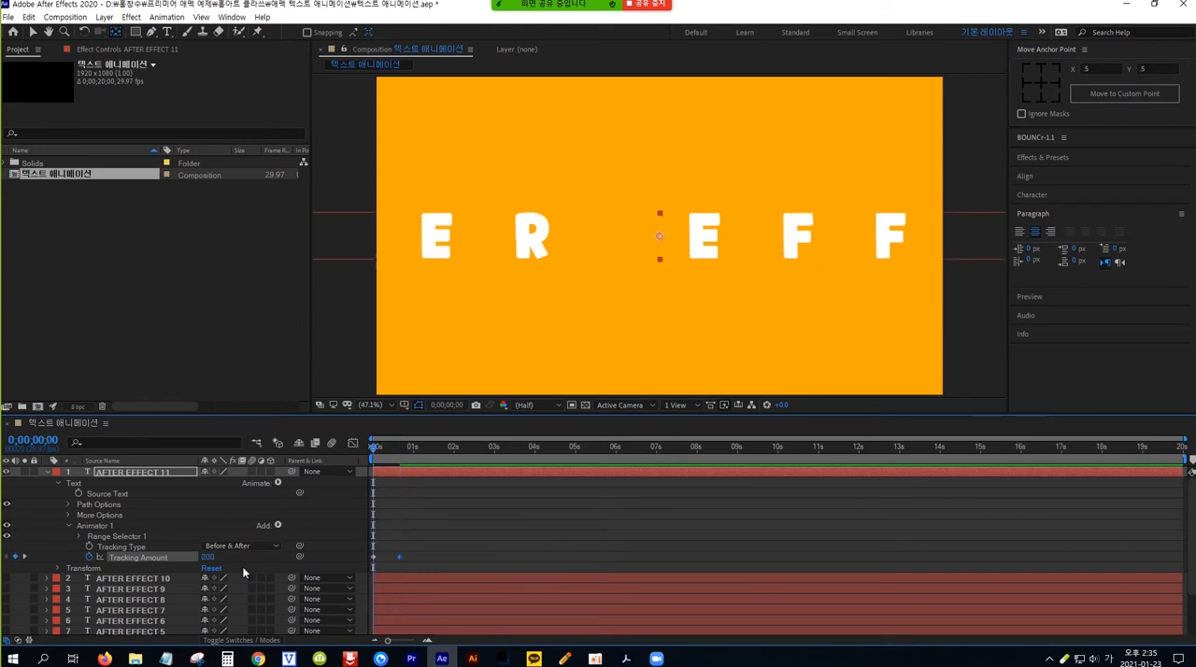
pyautogui.press('space')
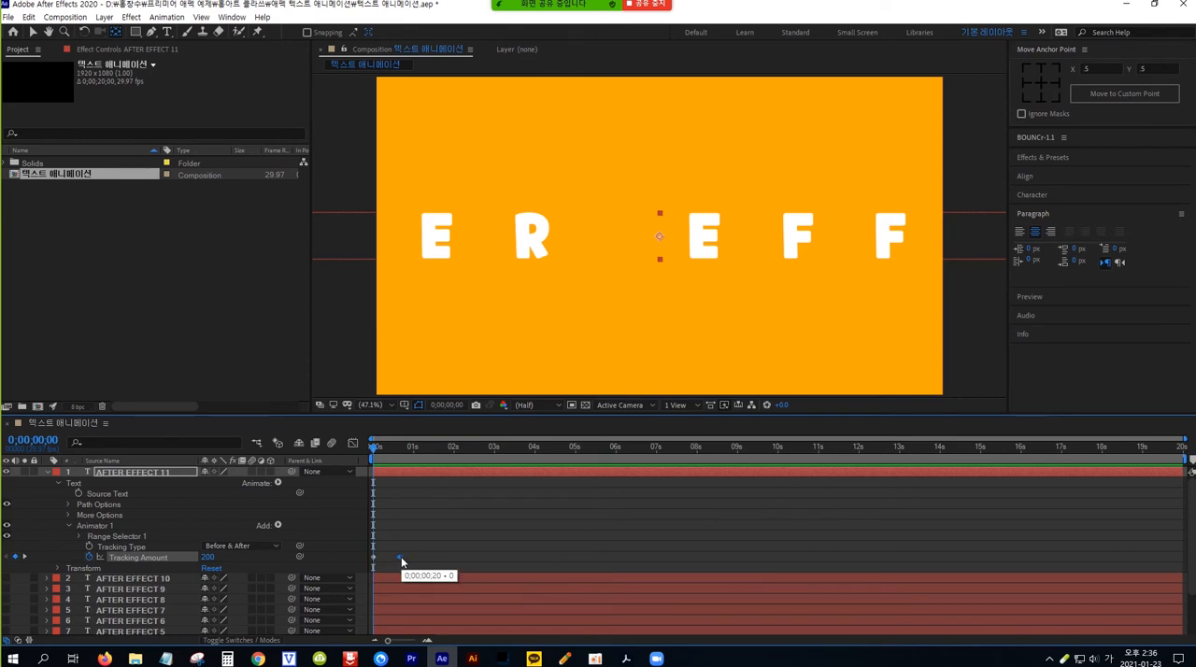
# Step: Move the second Tracking Amount keyframe of AFTER EFFECT 11 earlier to about frame 10 and play back the faster animation
pyautogui.press('F9')
pyautogui.moveTo(397, 557); pyautogui.dragTo(390, 557)
pyautogui.press('space')
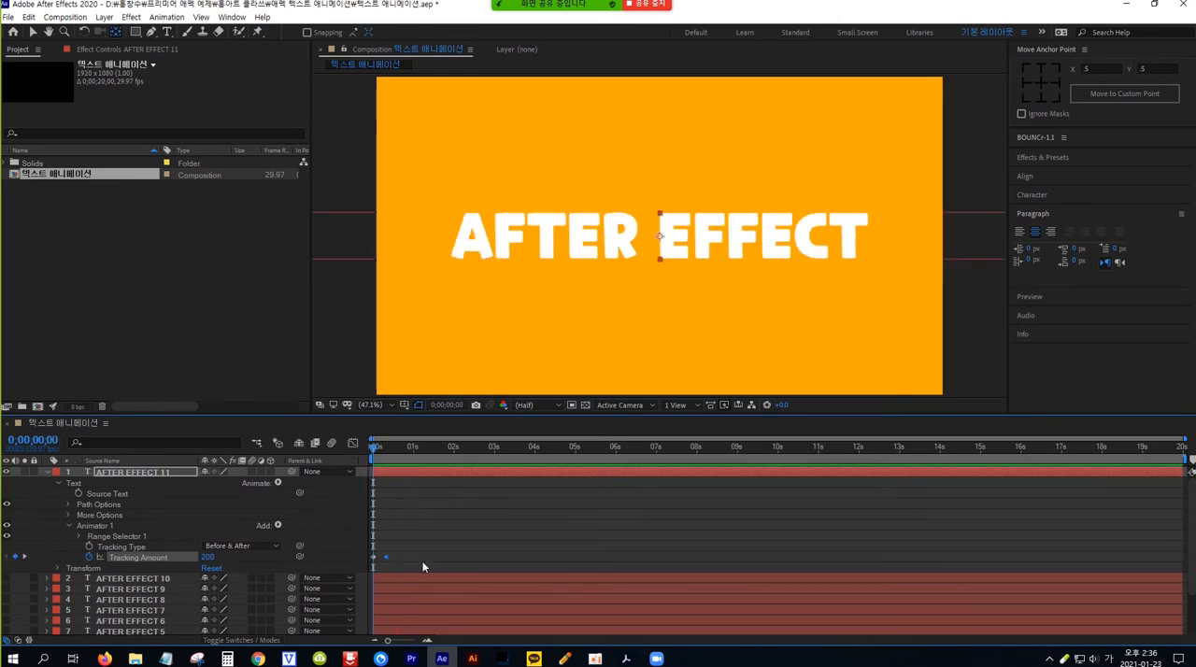
pyautogui.press('space')
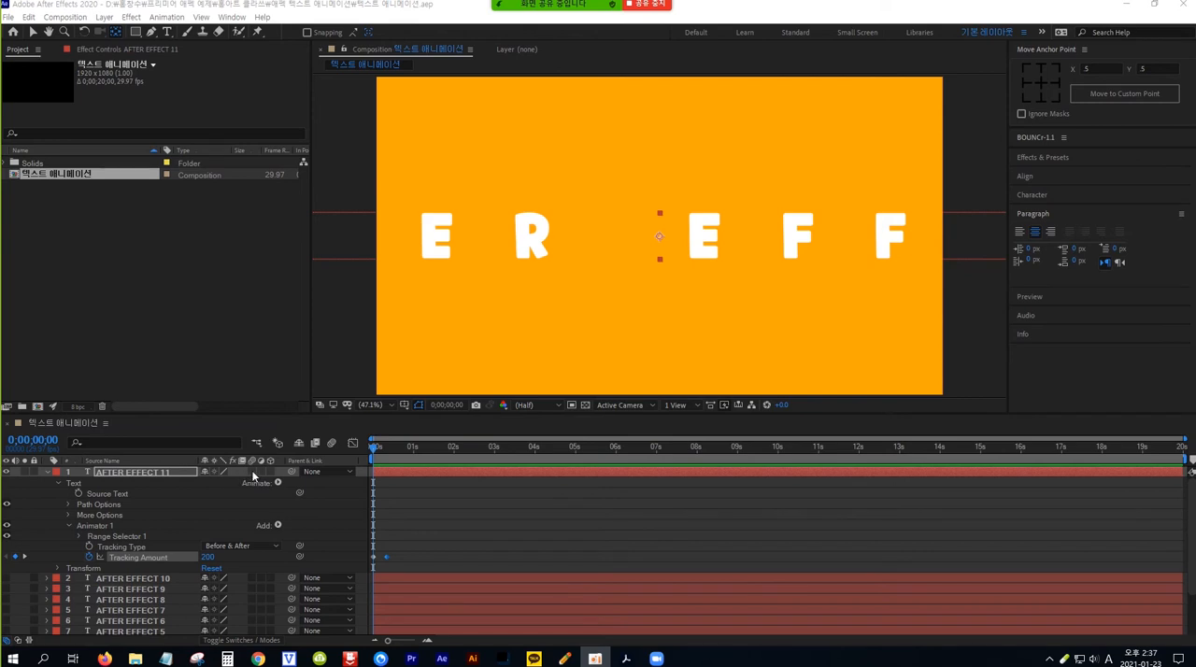
# Step: Enable motion blur for the AFTER EFFECT 11 layer and for the composition
pyautogui.click(252, 472)
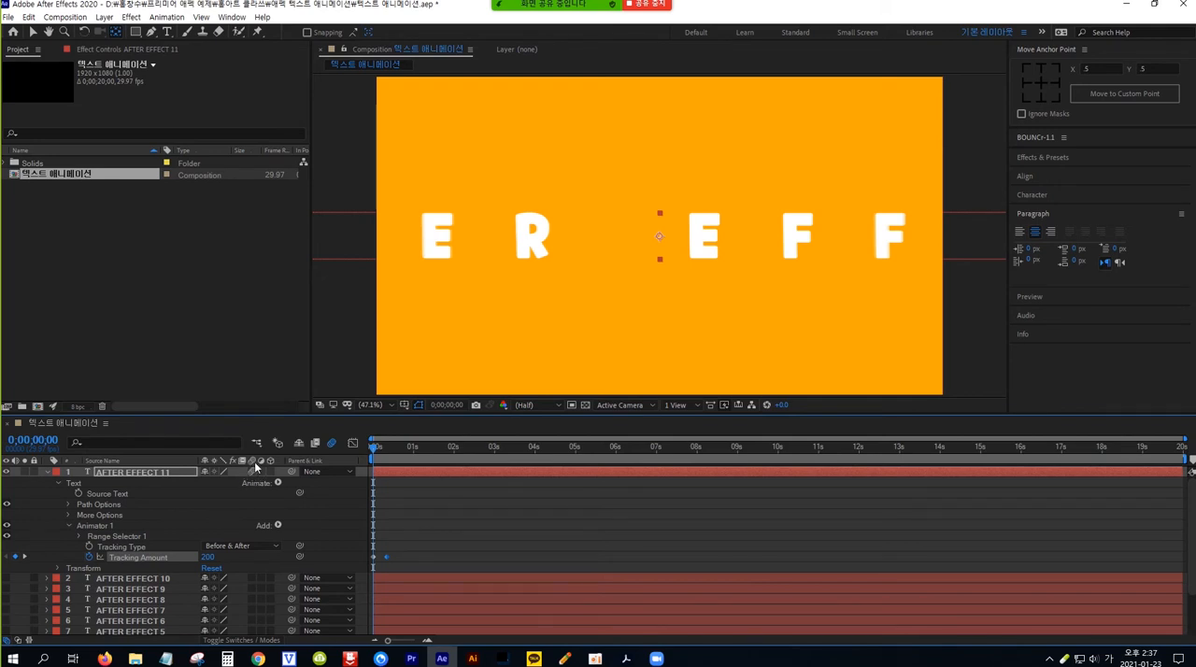
pyautogui.click(253, 470)
# Step: Examine the motion blur on the tracking animation by scrubbing its first frames and playing it repeatedly from the start
pyautogui.click(374, 449)
pyautogui.moveTo(375, 449); pyautogui.dragTo(376, 449)
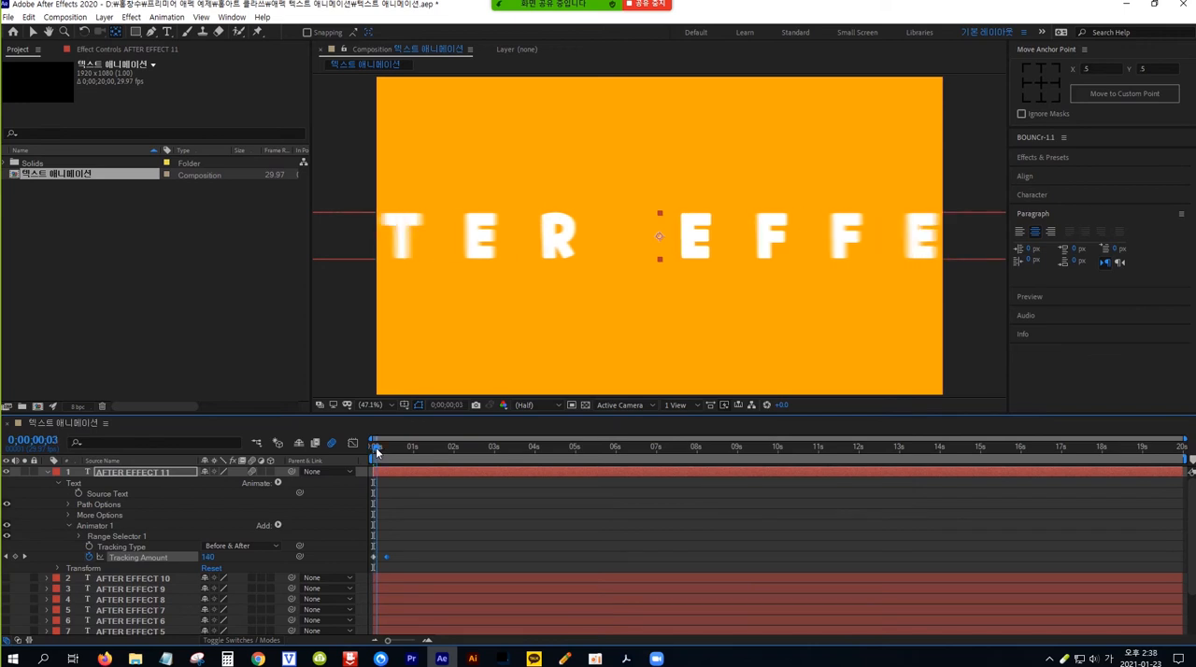
pyautogui.moveTo(376, 451); pyautogui.dragTo(381, 450)
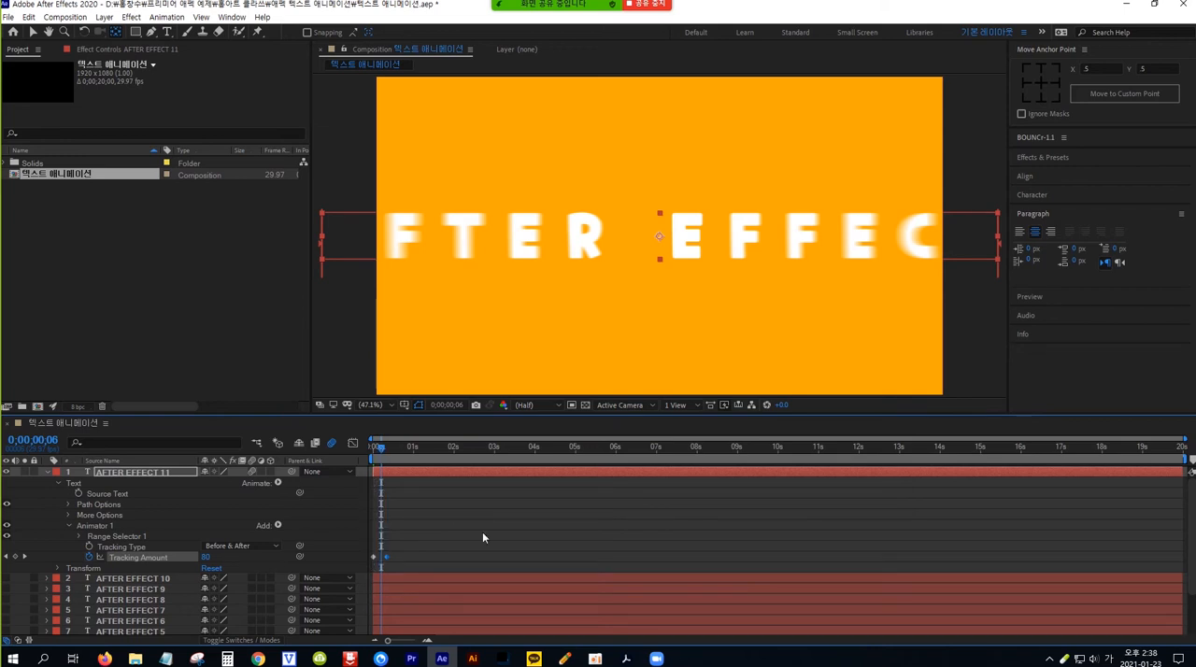
pyautogui.press('Home')
pyautogui.press('space')
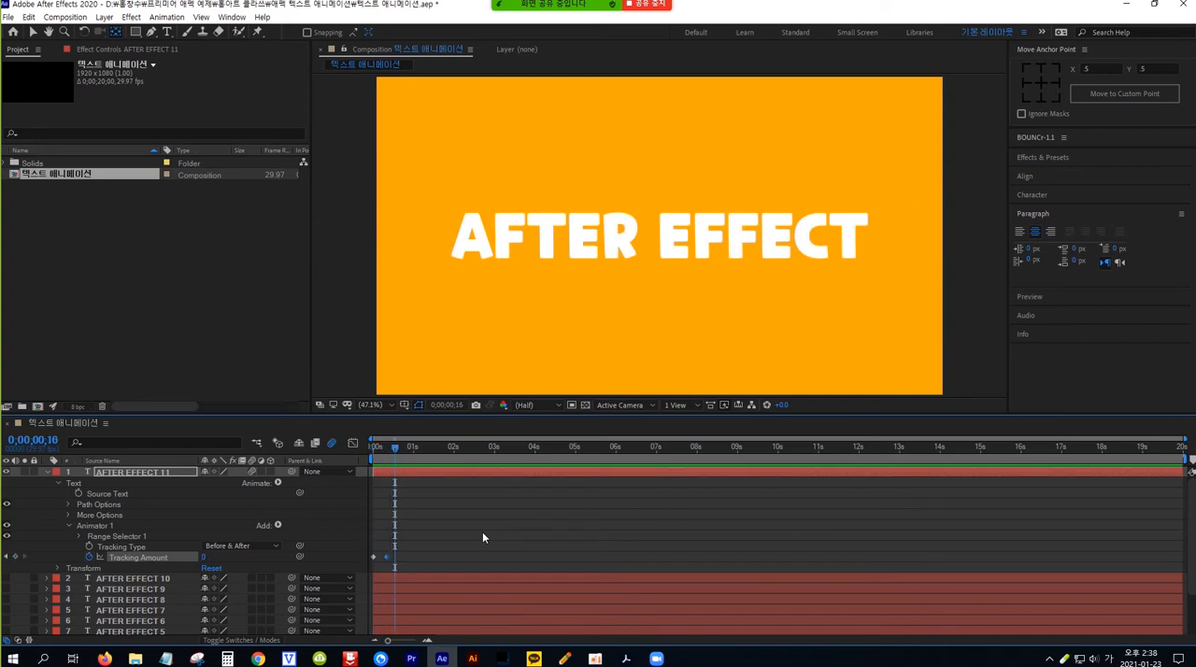
pyautogui.press('space')
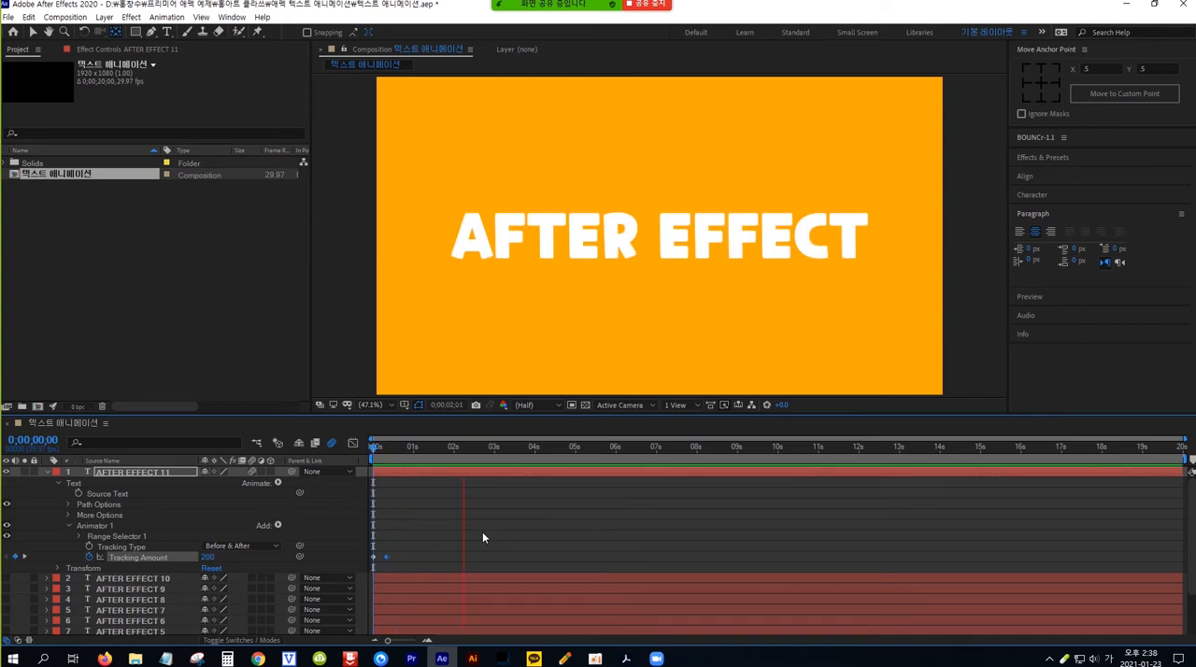
pyautogui.press('space')
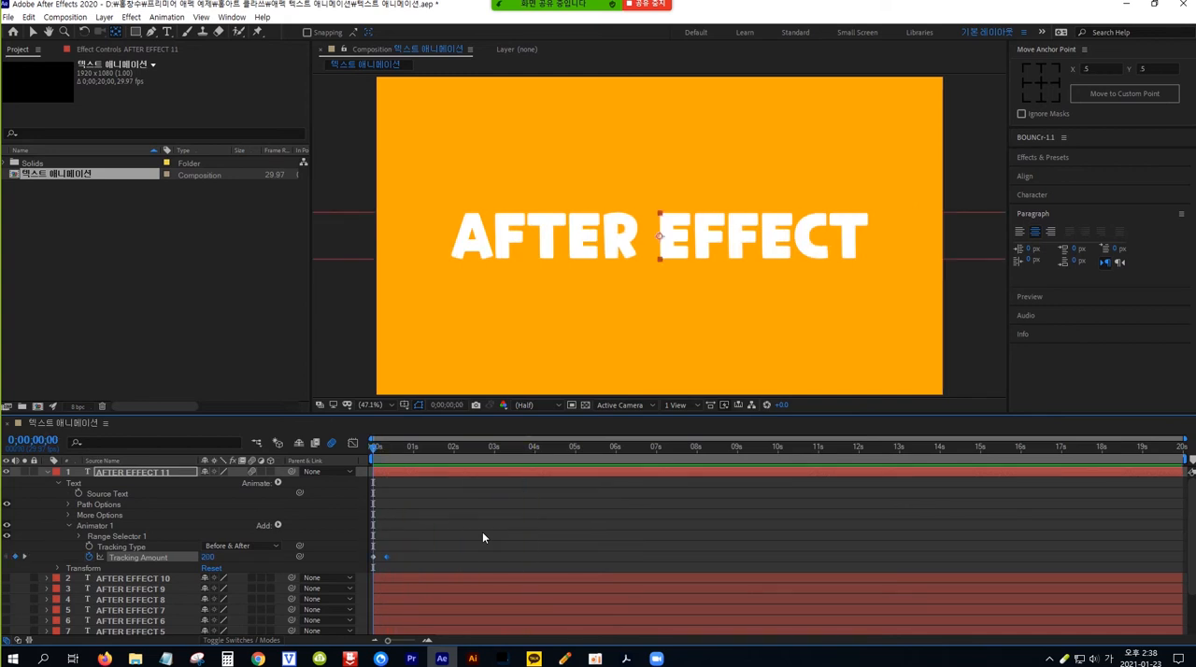
pyautogui.press('space')
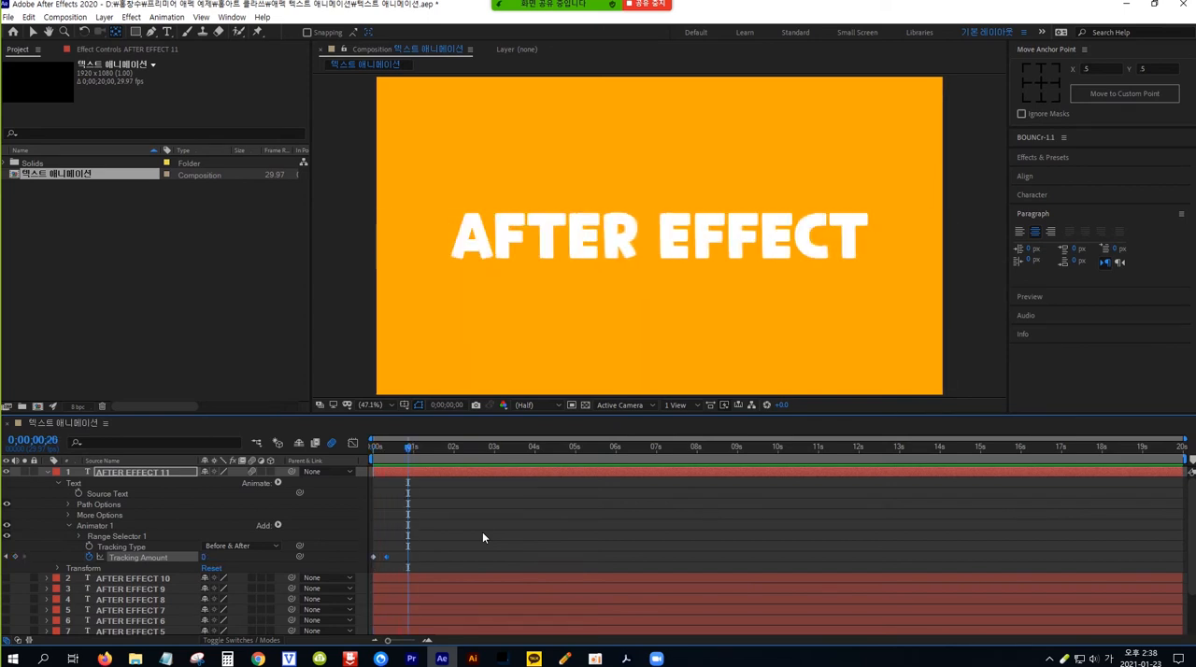
pyautogui.press('space')
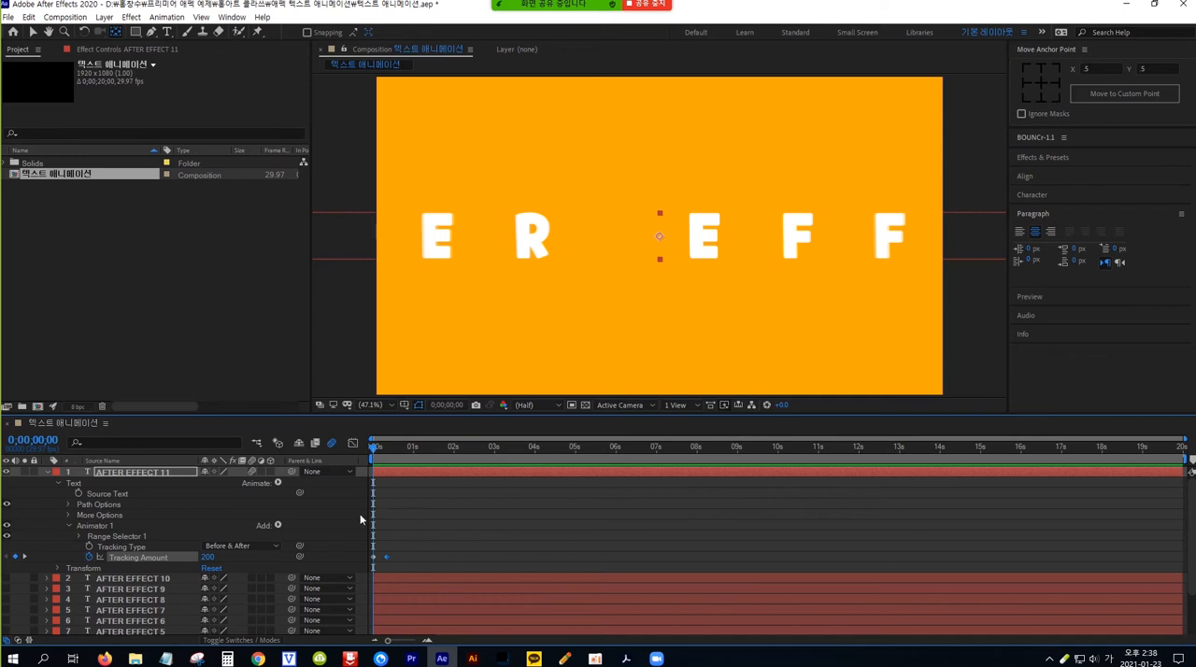
# Step: Collapse the AFTER EFFECT 11 layer's properties and duplicate the animated layer
pyautogui.click(175, 472)
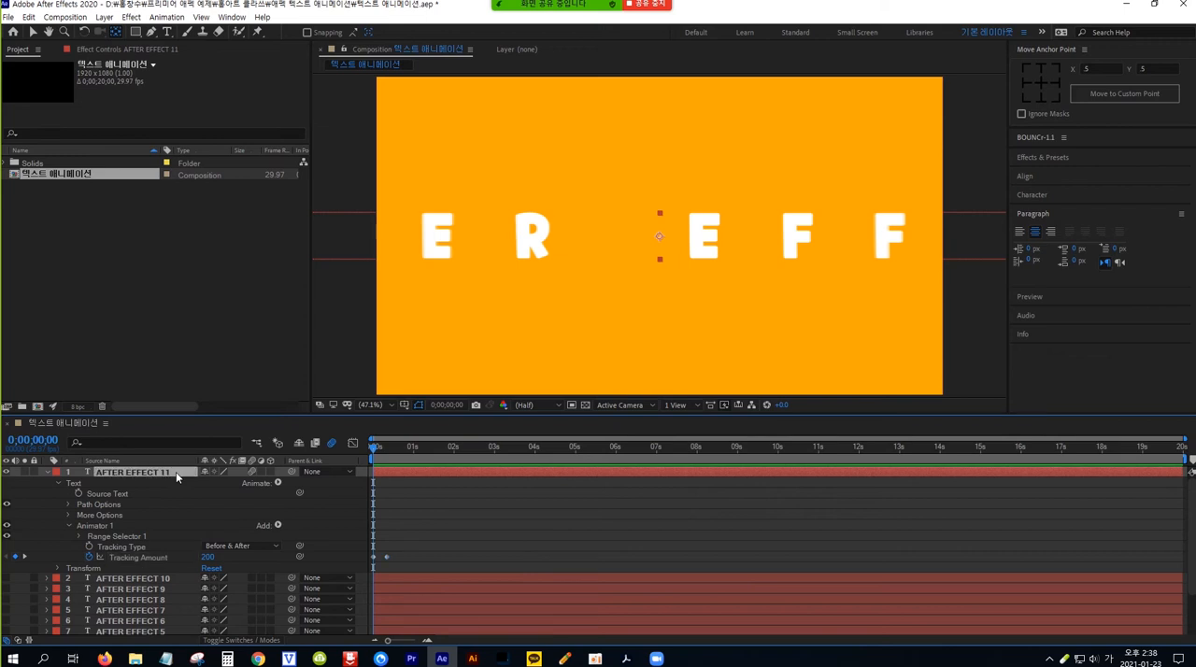
pyautogui.click(48, 474)
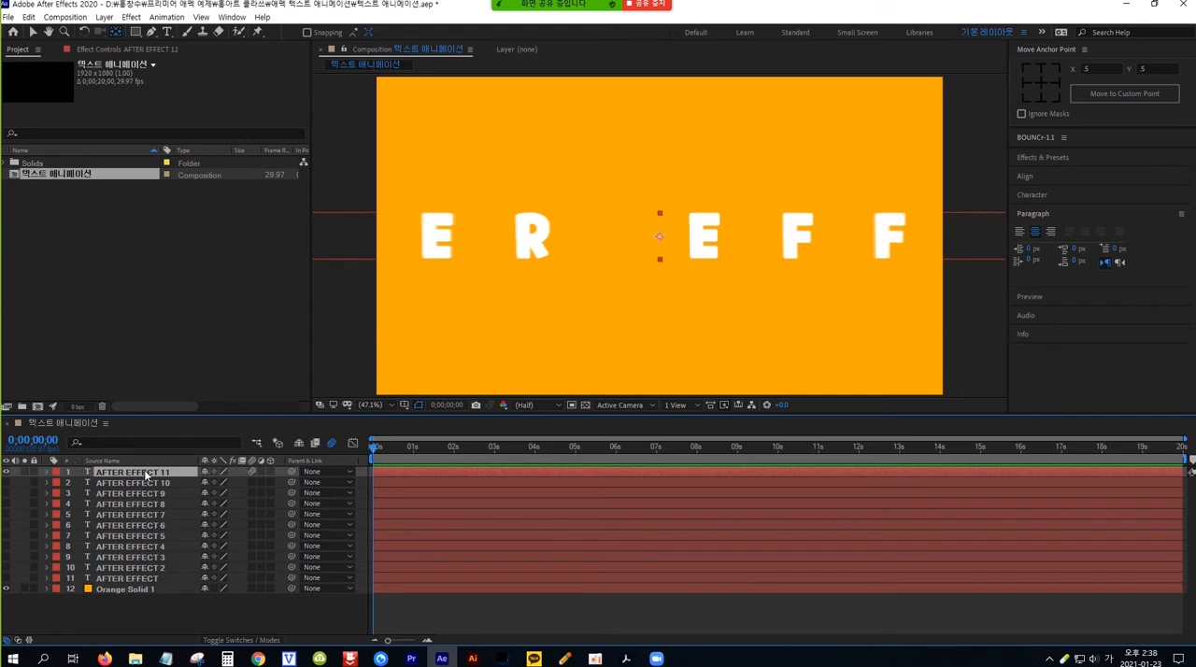
pyautogui.hotkey('ctrl', 'd')
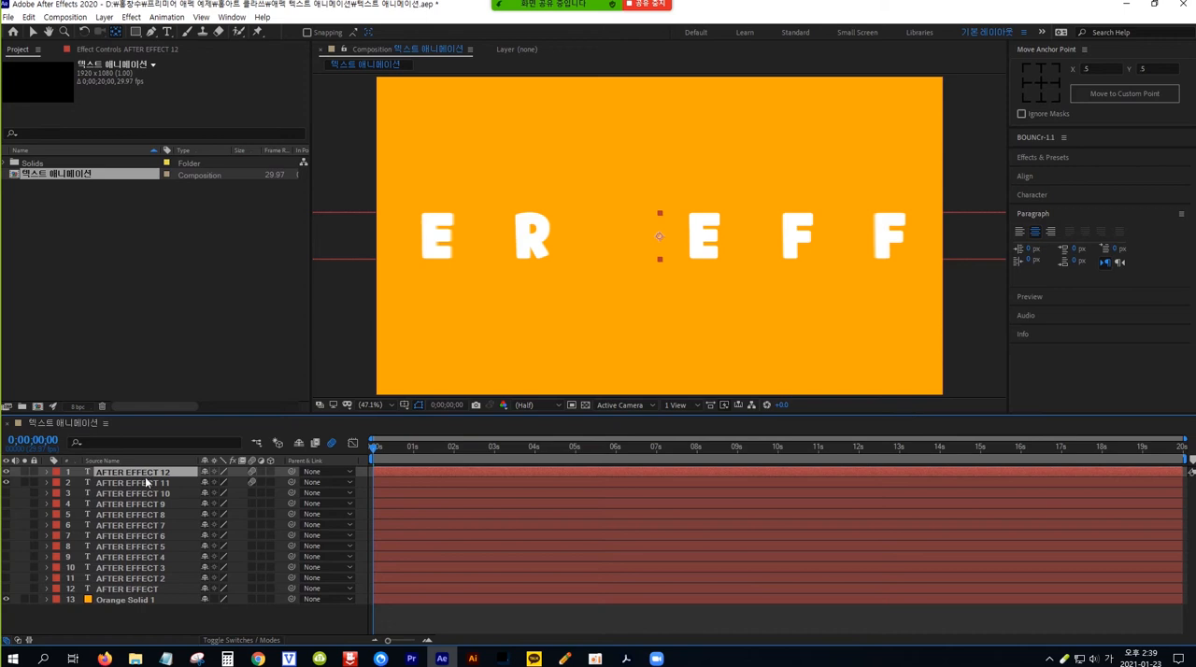
# Step: Reveal the keyframes of AFTER EFFECT 12 and AFTER EFFECT 11 and move both layers' second Tracking Amount keyframes slightly earlier
pyautogui.keyDown('shift'); pyautogui.click(147, 484); pyautogui.keyUp('shift')
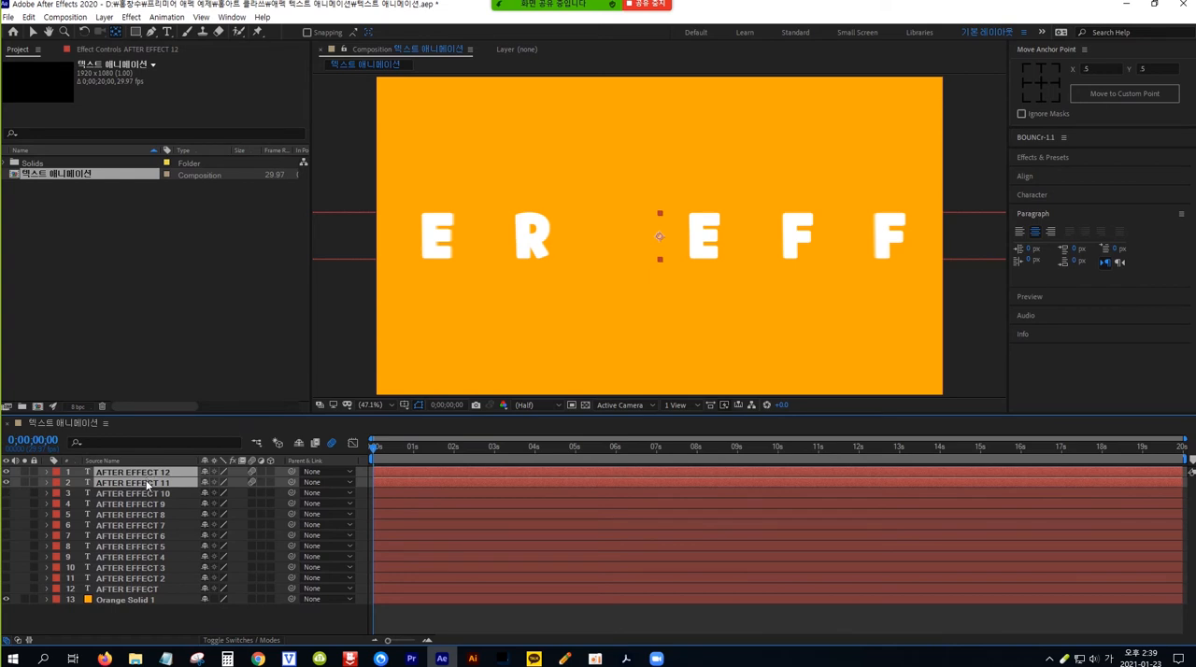
pyautogui.press('Hangul')
pyautogui.press('u')
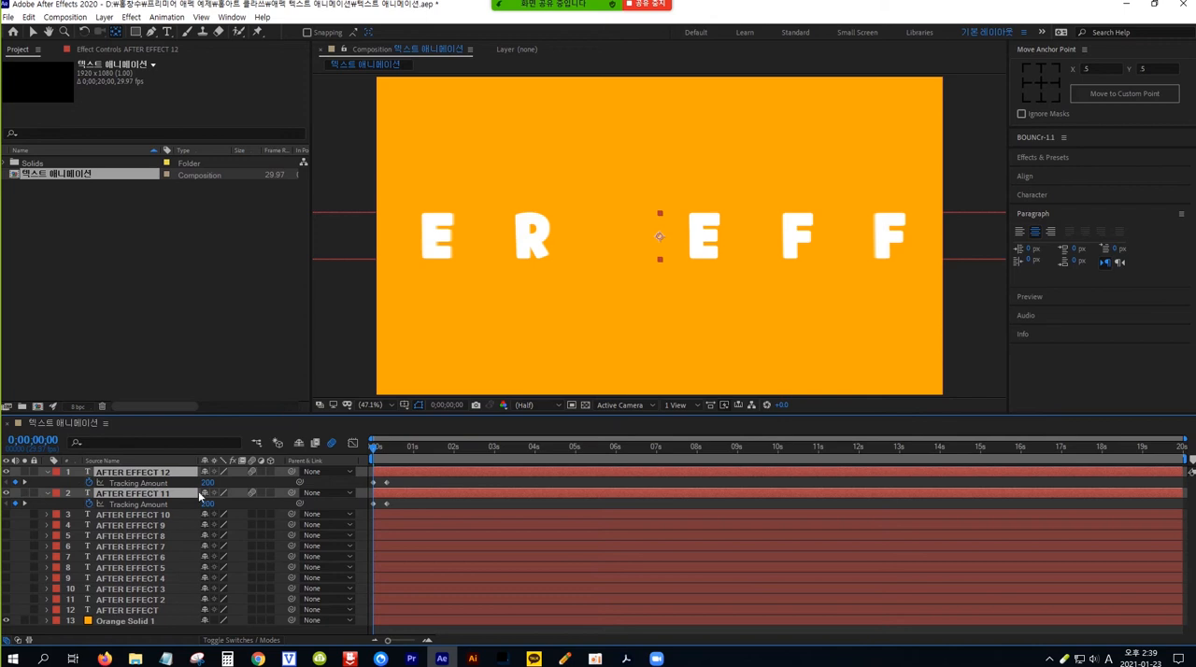
pyautogui.click(386, 504)
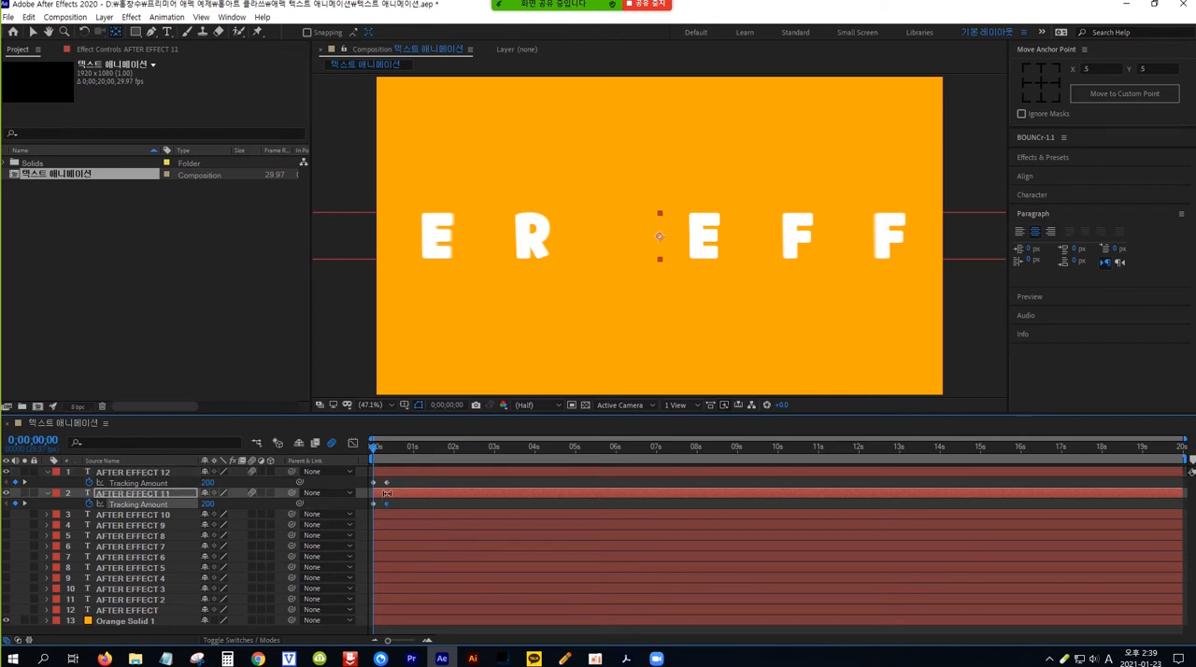
pyautogui.keyDown('shift'); pyautogui.click(387, 481); pyautogui.keyUp('shift')
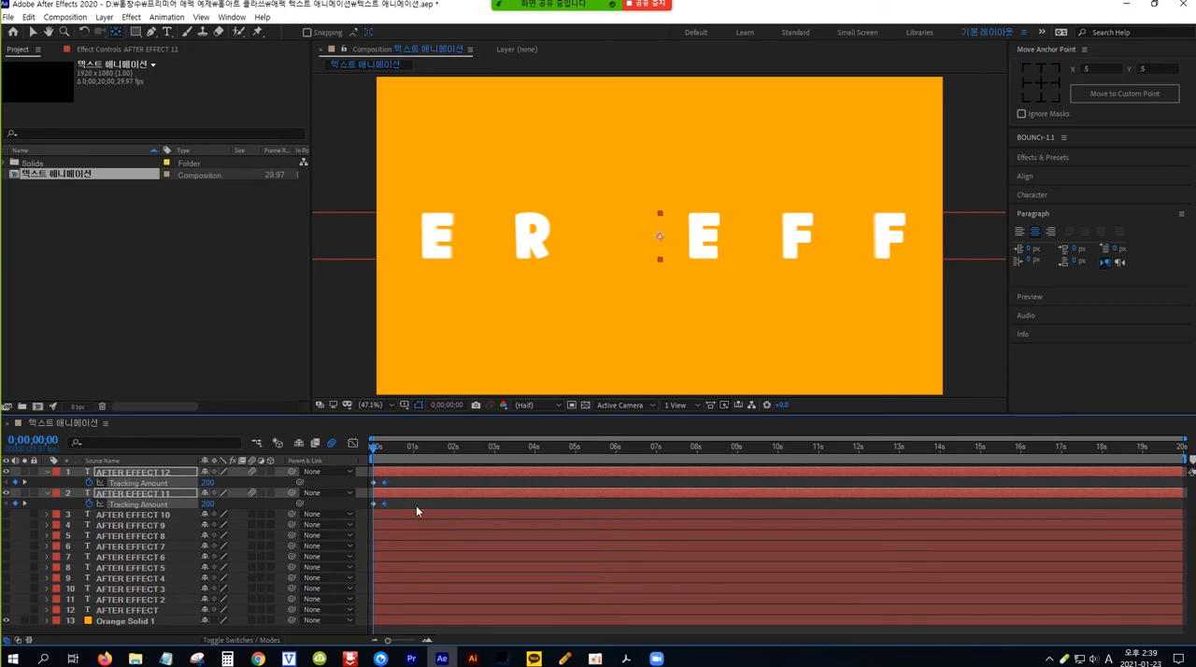
pyautogui.click(416, 505)
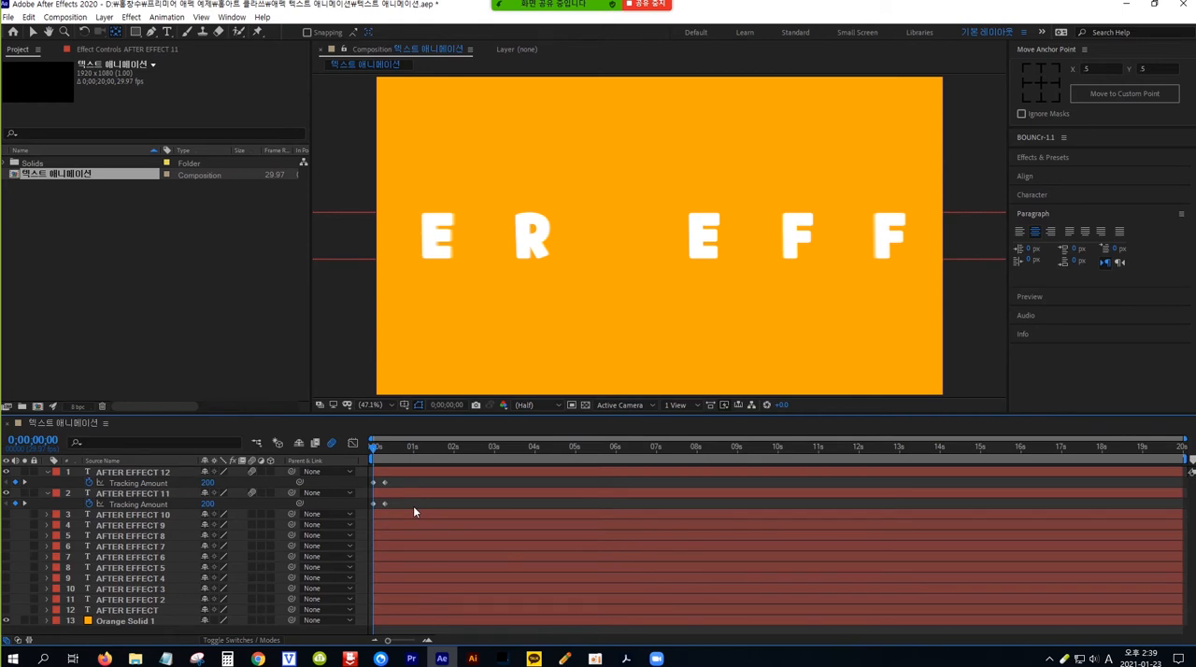
# Step: Split the AFTER EFFECT 11 layer at frame 20 and delete the part after the split
pyautogui.click(138, 491)
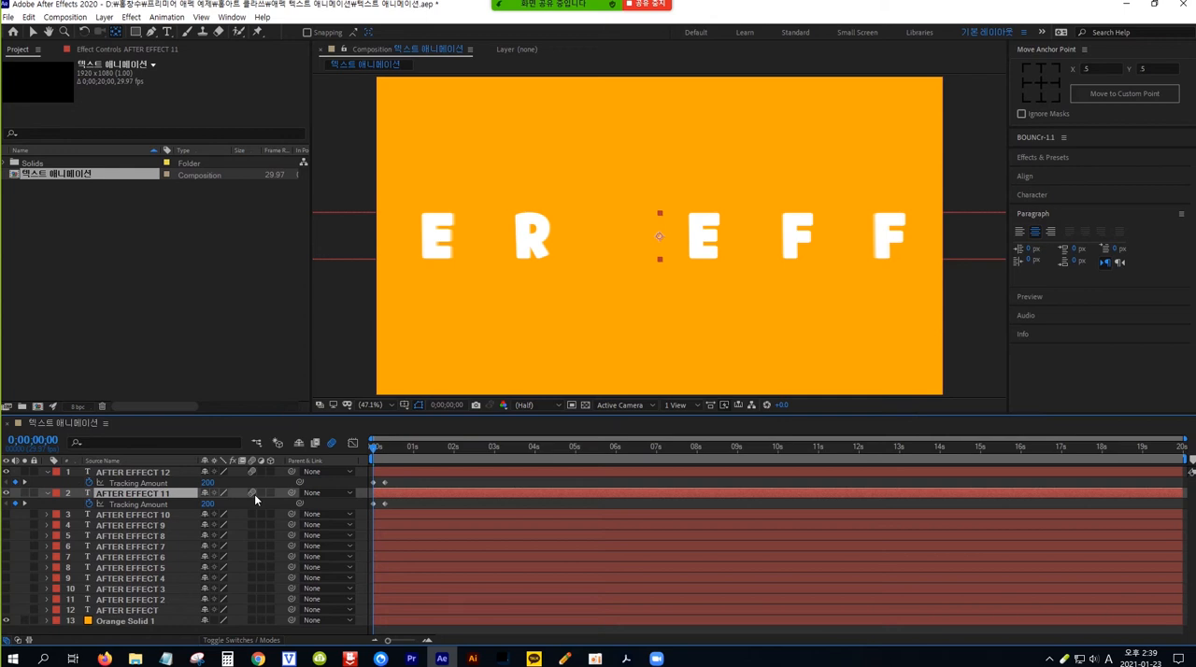
pyautogui.press('space')
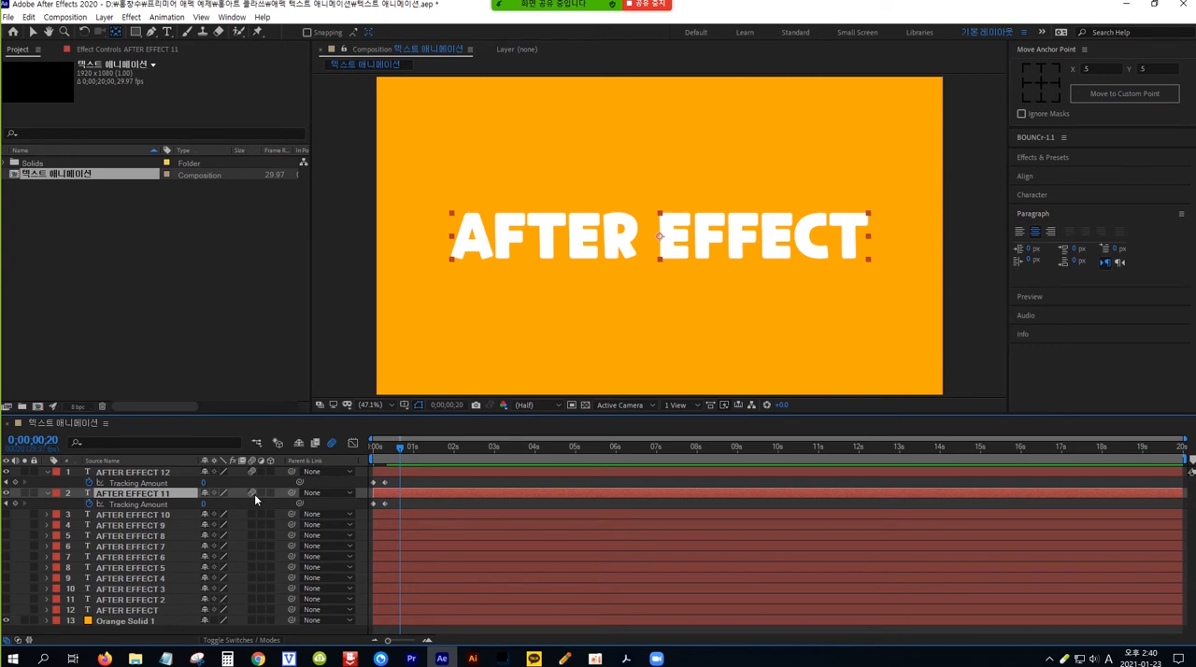
pyautogui.hotkey('ctrl', 'd')
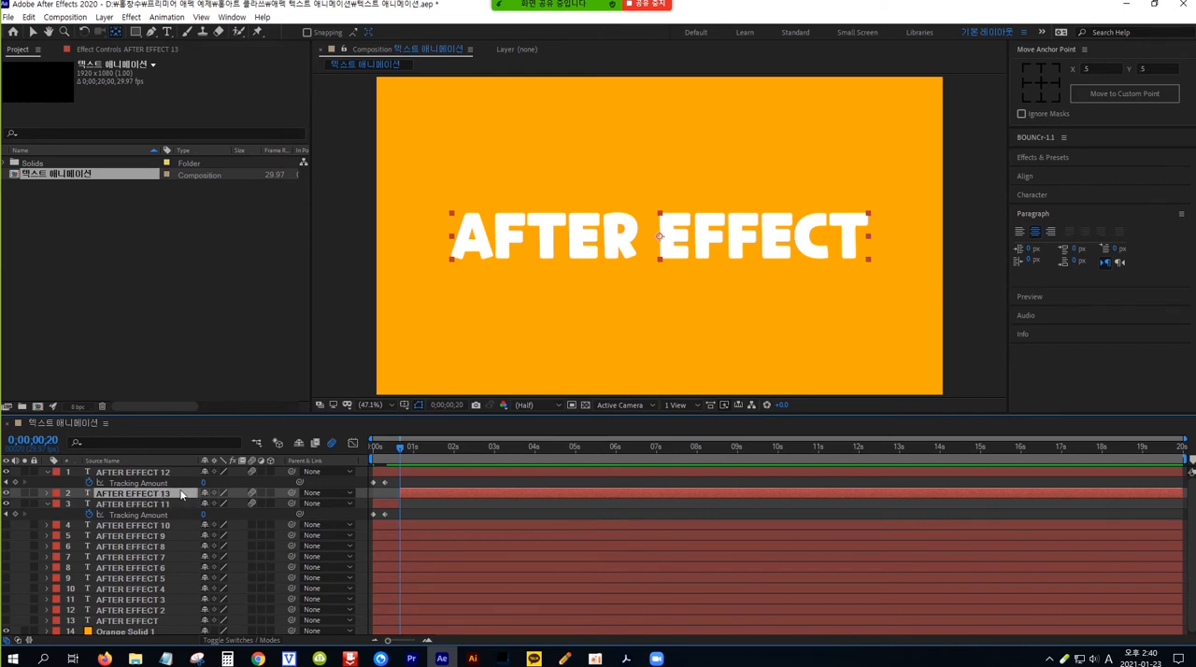
pyautogui.press('Delete')
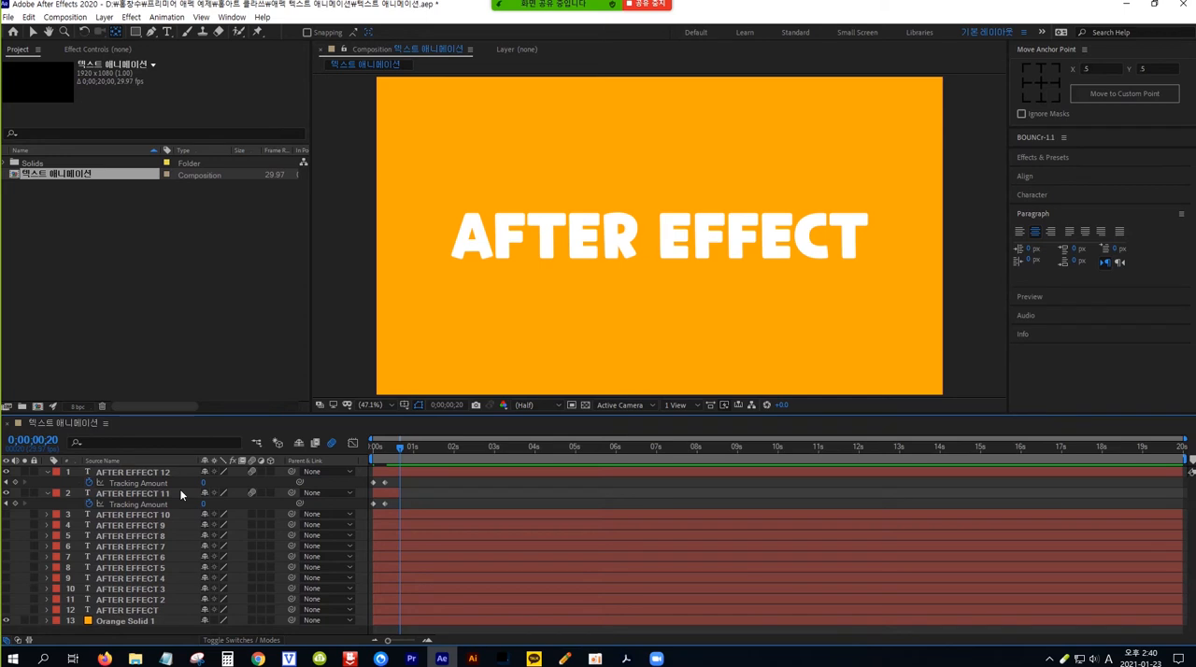
# Step: Shift the AFTER EFFECT 12 layer so that it starts at frame 20
pyautogui.click(151, 476)
pyautogui.click(169, 471)
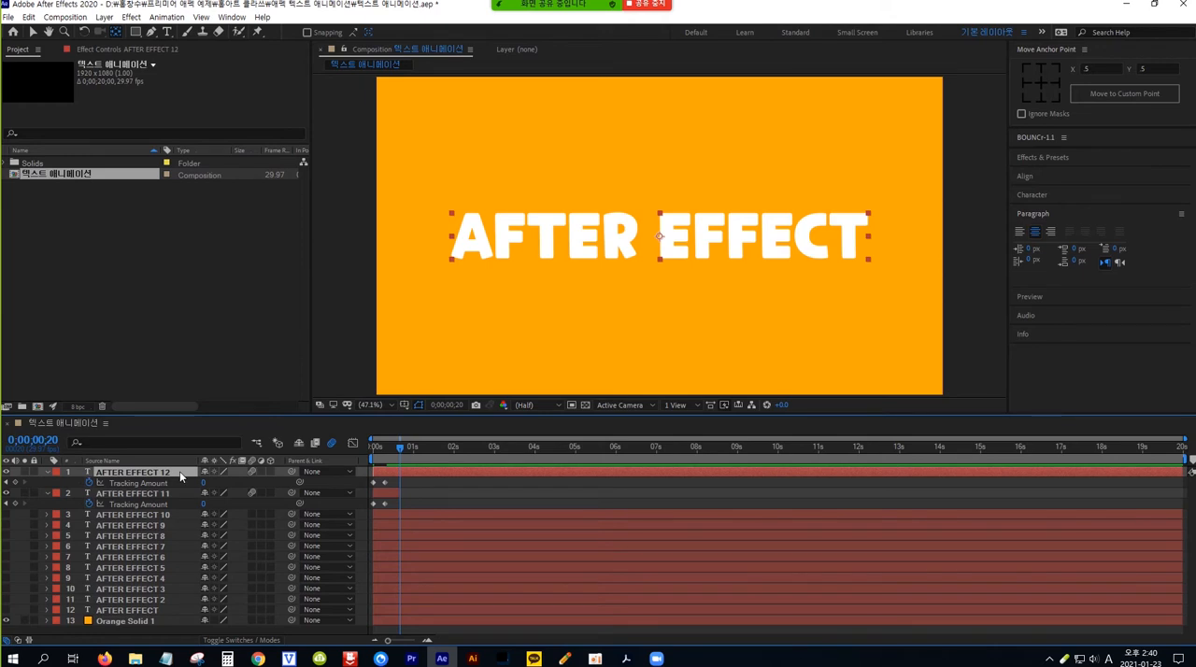
pyautogui.press('[')
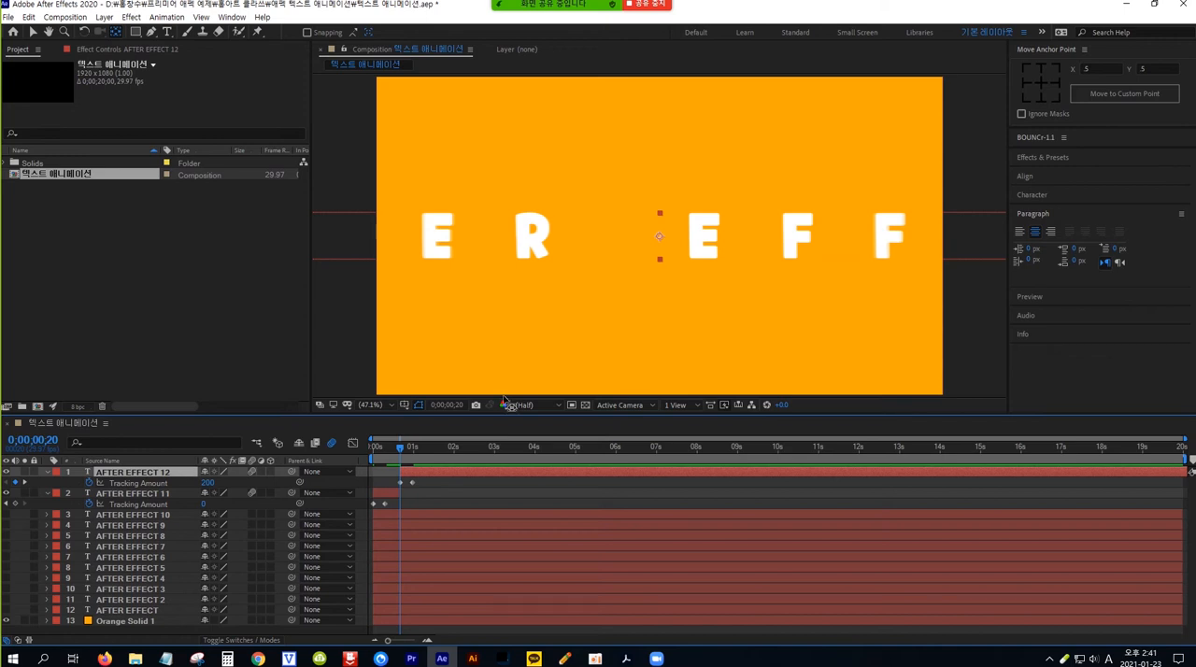
# Step: Left-align the text of the AFTER EFFECT 12 layer
pyautogui.click(1097, 213)
pyautogui.click(1097, 214)
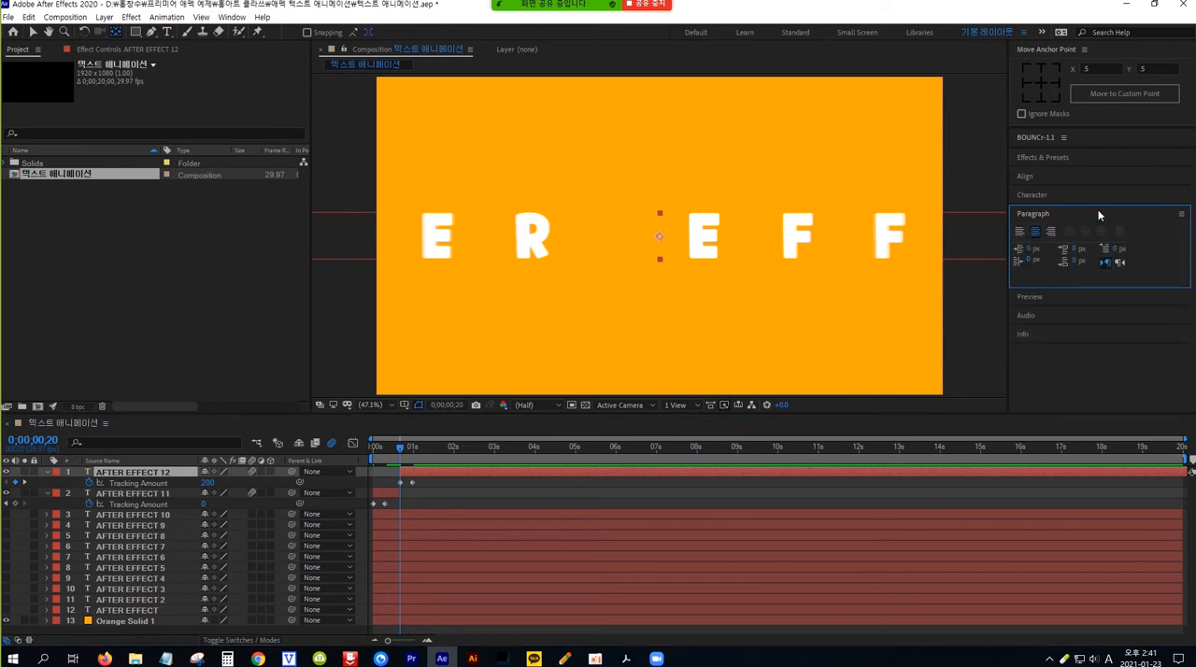
pyautogui.click(1033, 230)
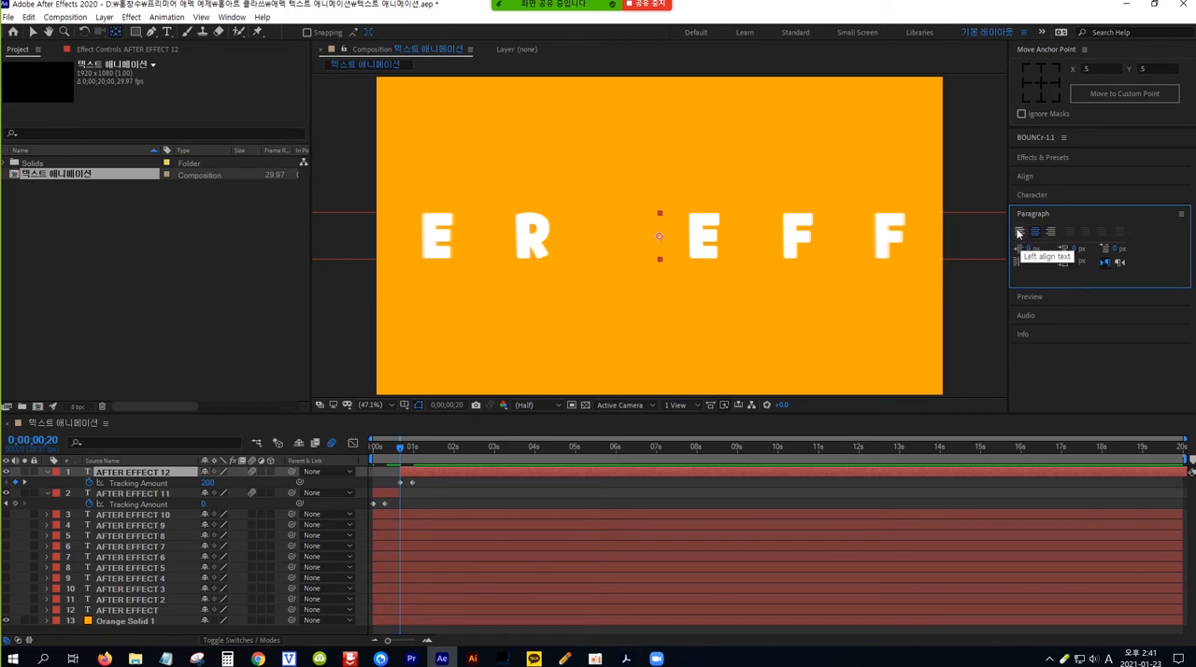
pyautogui.click(1019, 234)
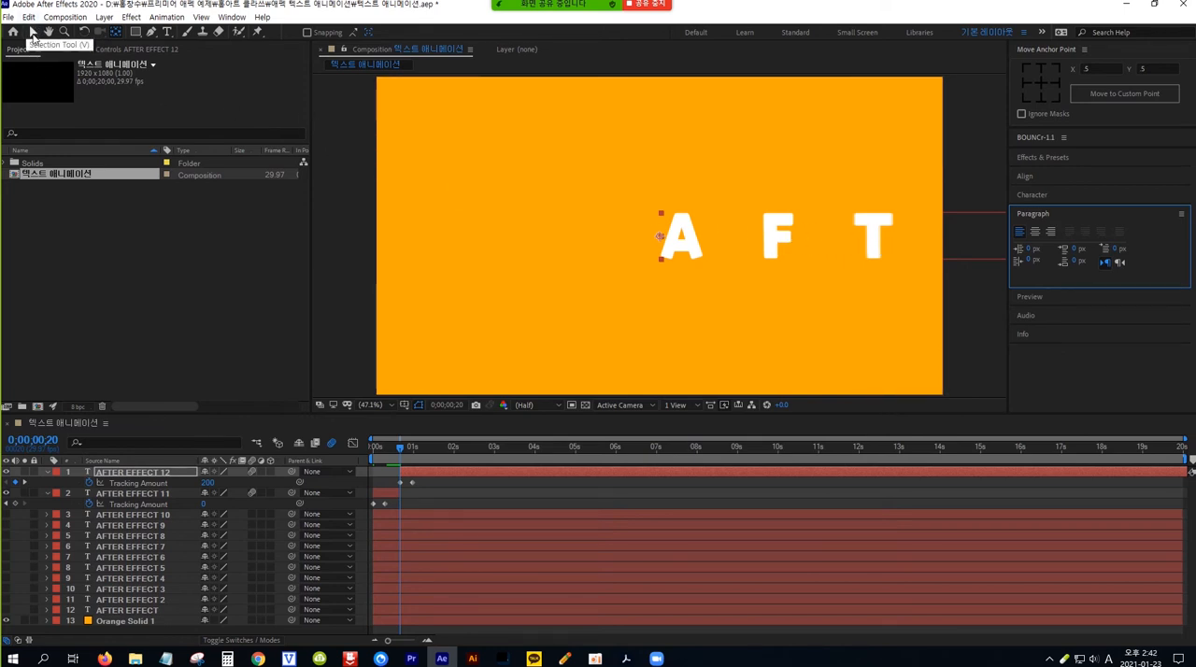
# Step: Move the left-aligned AFTER EFFECT 12 text so that its closed-up words sit centred in the frame, and preview the animation from the start
pyautogui.click(28, 32)
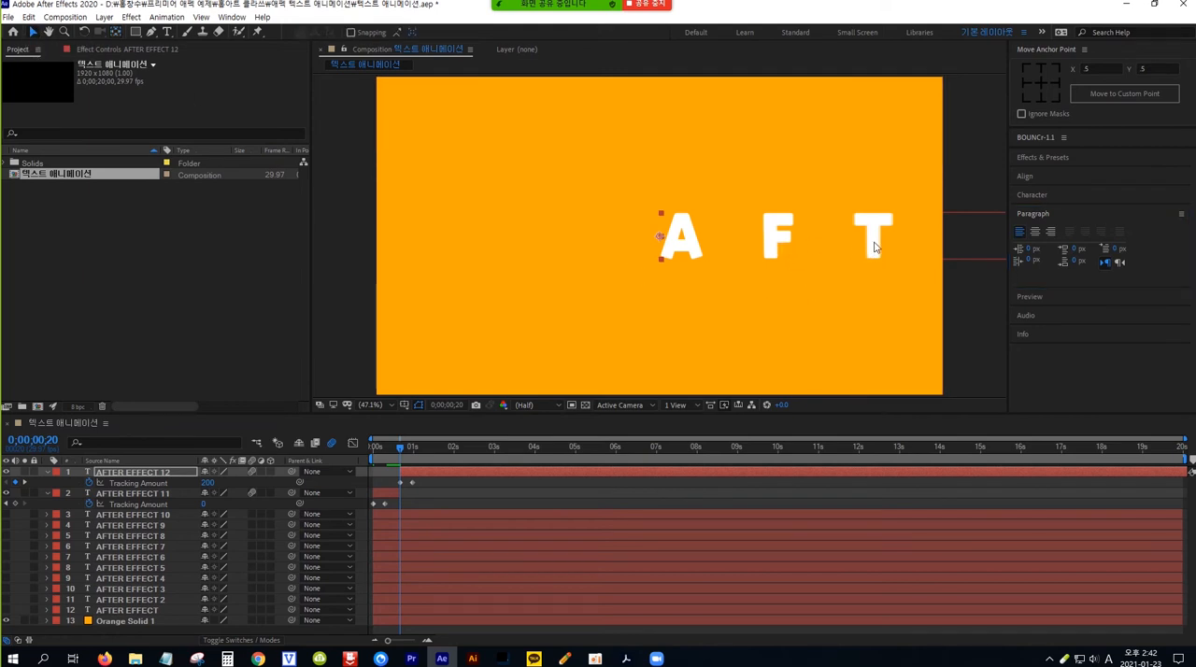
pyautogui.moveTo(874, 245); pyautogui.dragTo(682, 247)
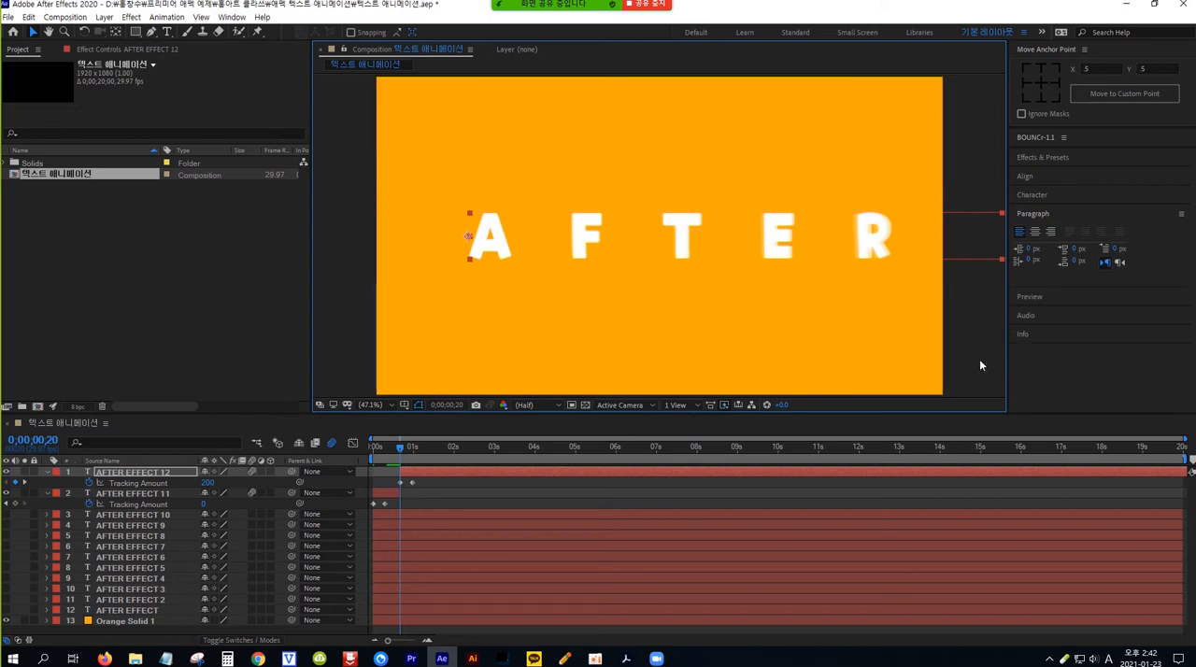
pyautogui.press('space')
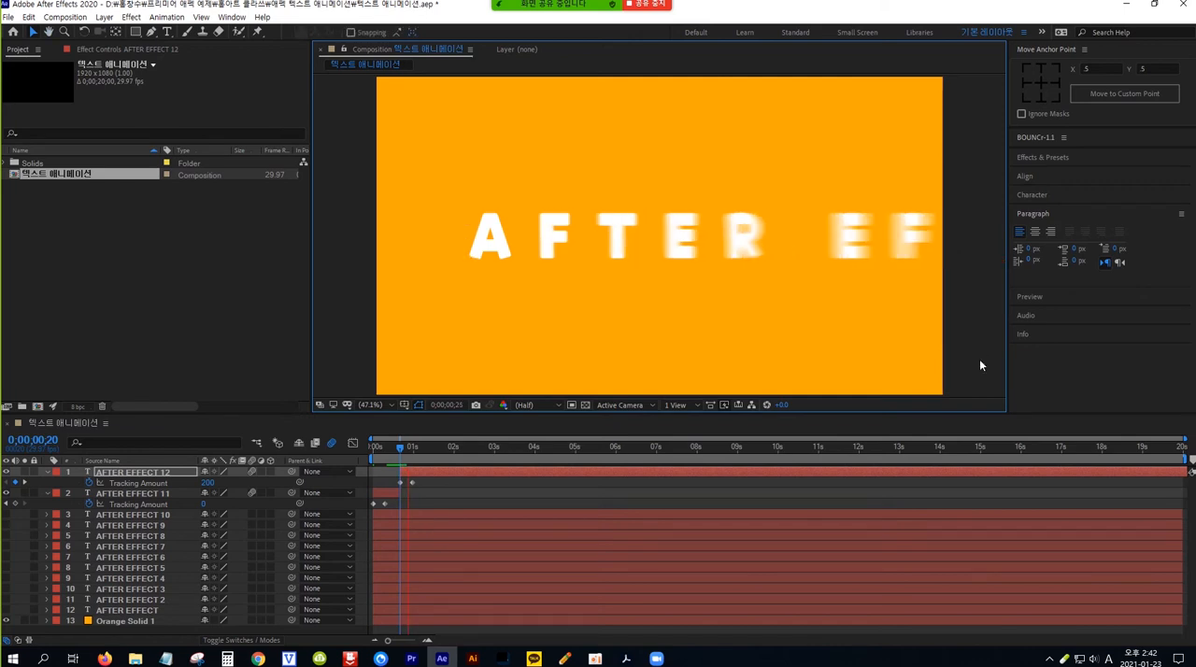
pyautogui.press('space')
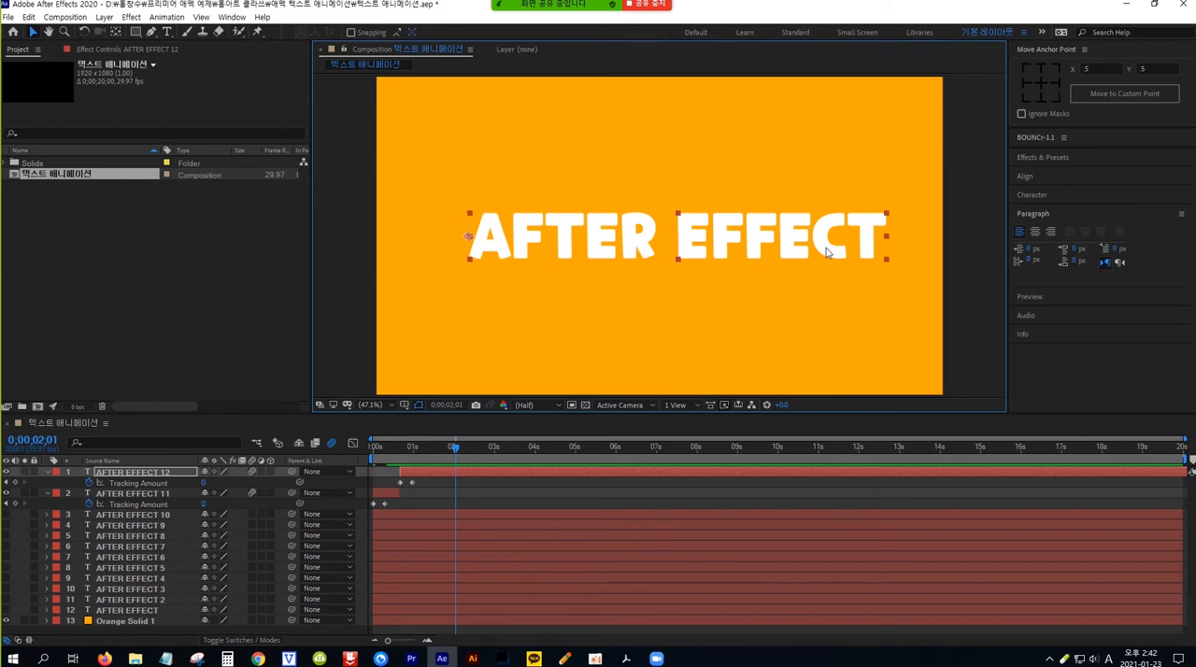
pyautogui.moveTo(825, 252); pyautogui.dragTo(807, 252)
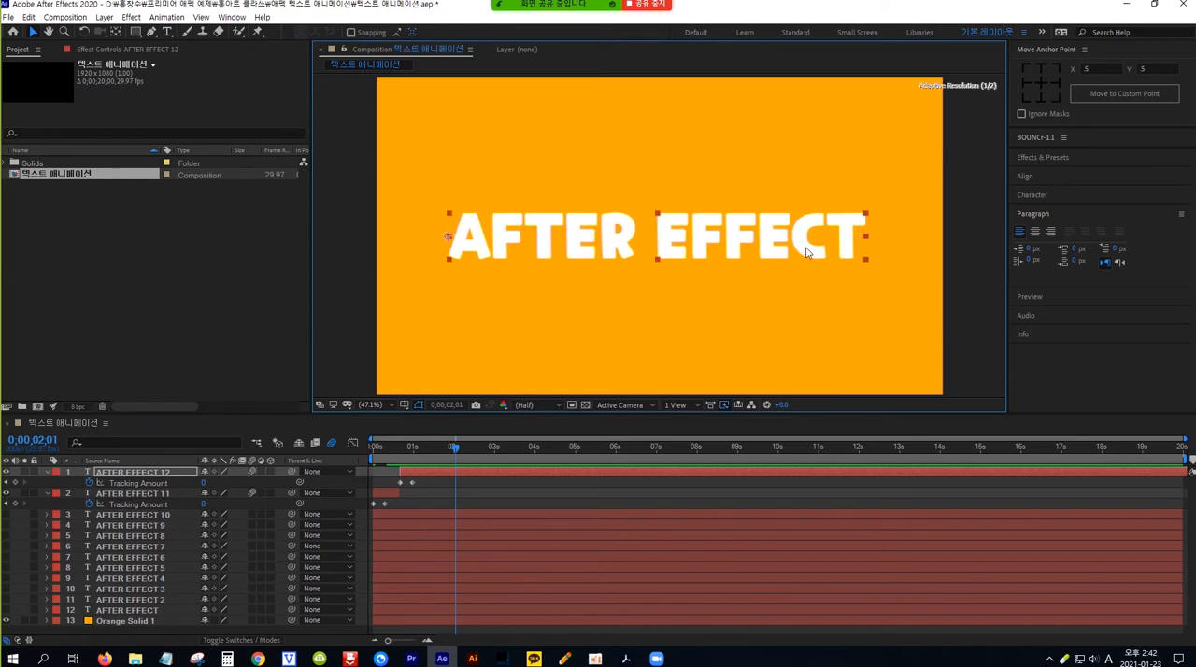
pyautogui.press('Home')
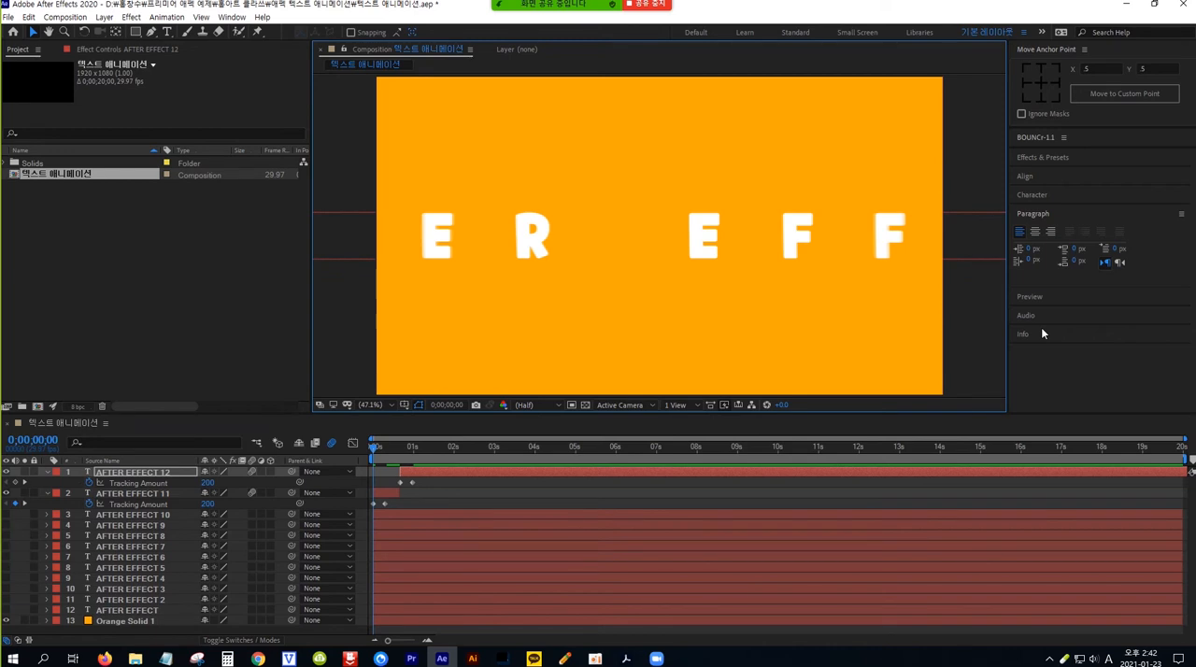
pyautogui.press('space')
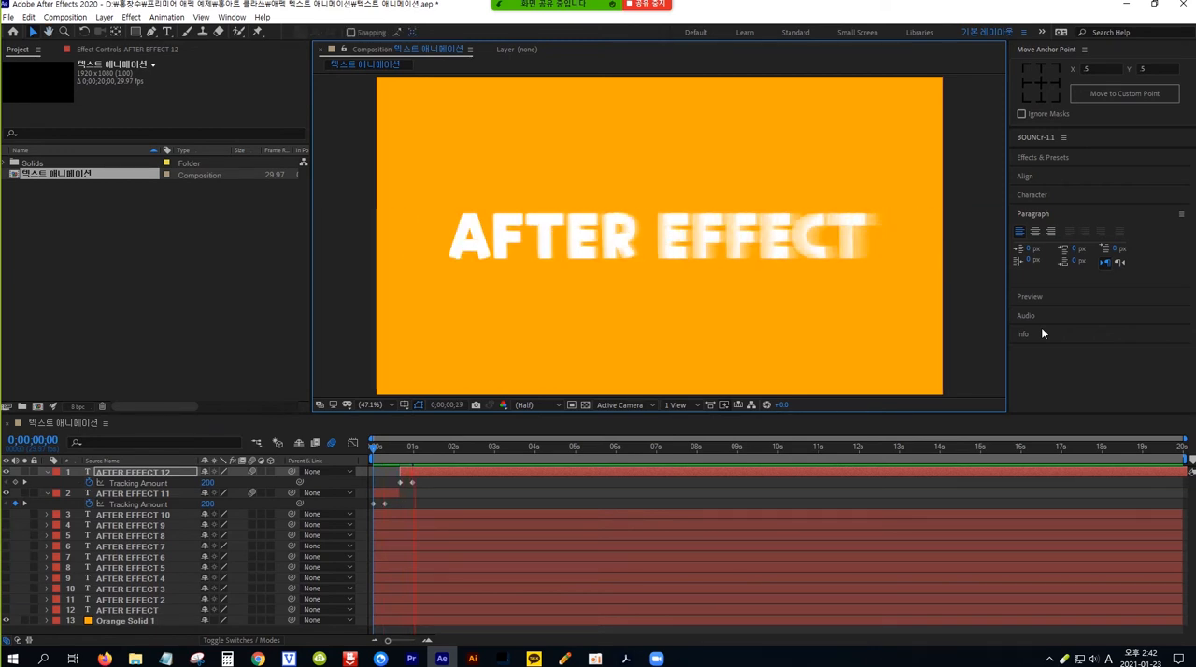
pyautogui.press('space')
pyautogui.press('space')
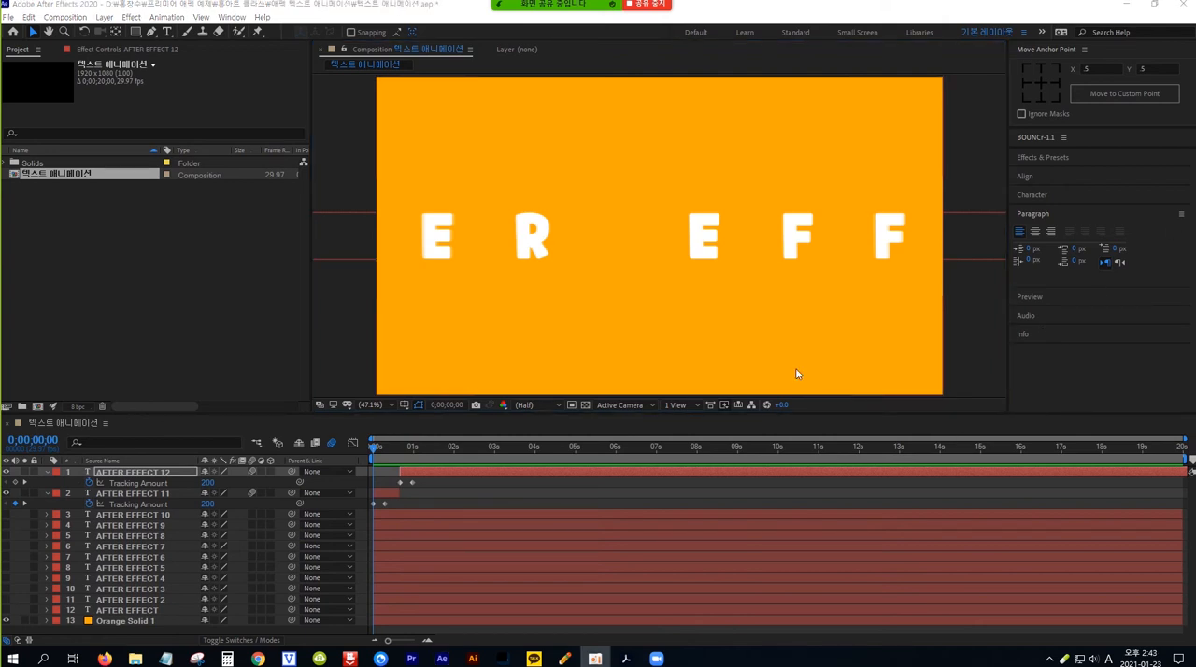
# Step: Create a right-aligned duplicate of the AFTER EFFECT 12 layer that starts at 0;00;01;10
pyautogui.click(158, 475)
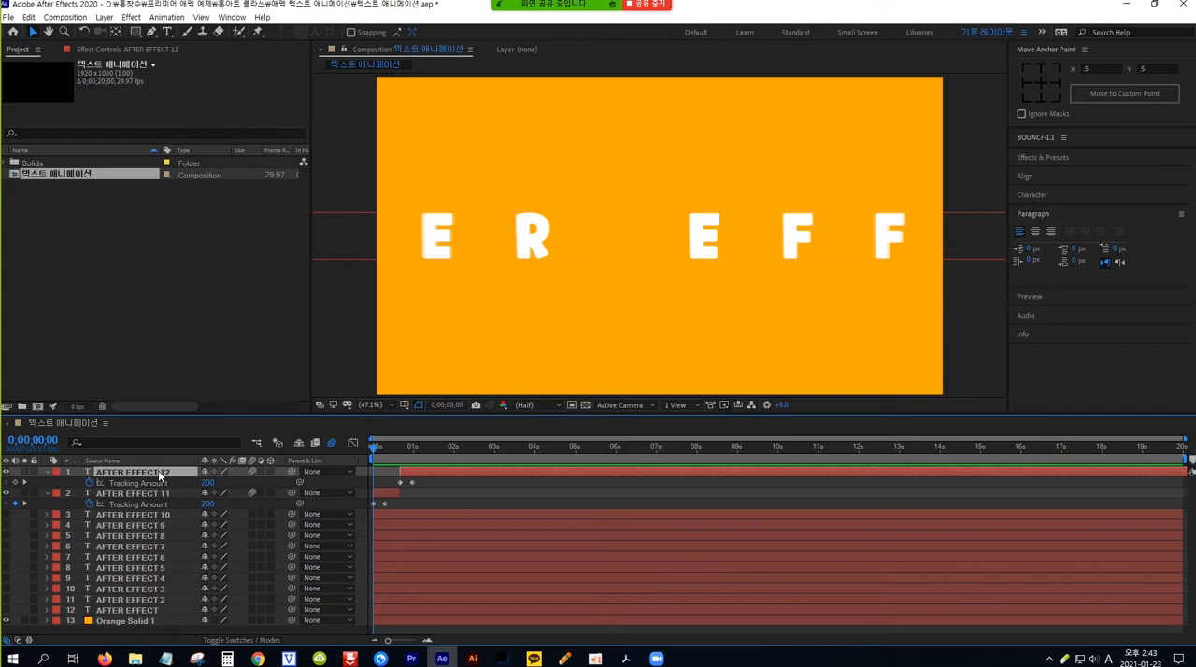
pyautogui.hotkey('ctrl', 'd')
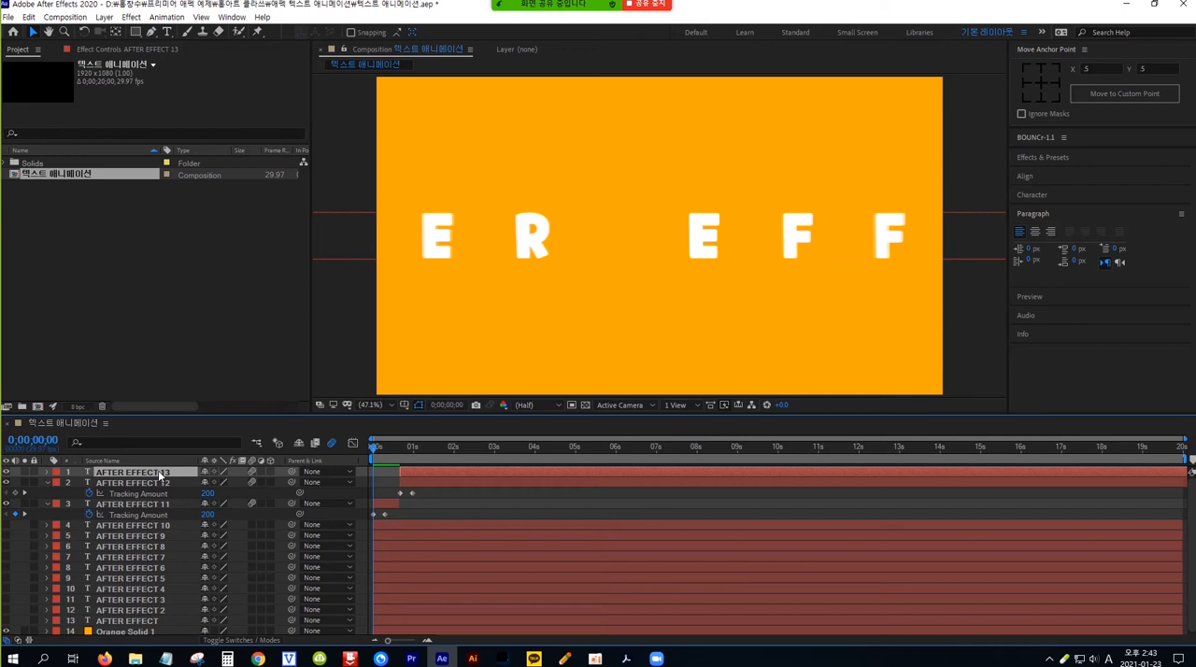
pyautogui.press('space')
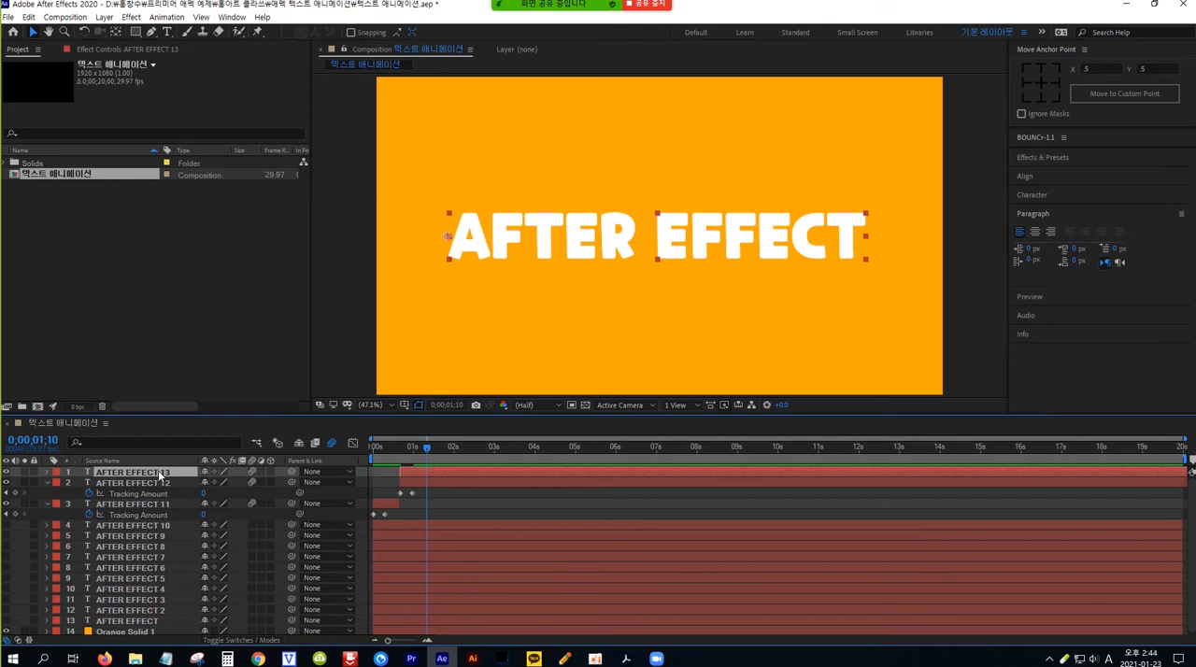
pyautogui.press('[')
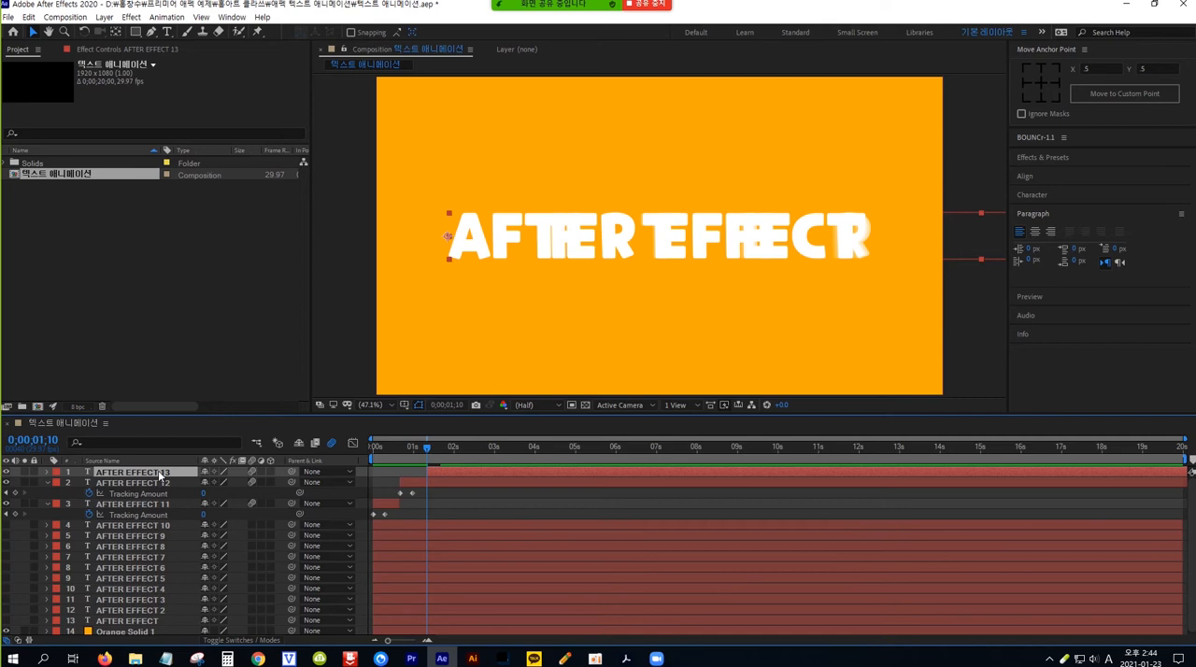
pyautogui.click(1050, 233)
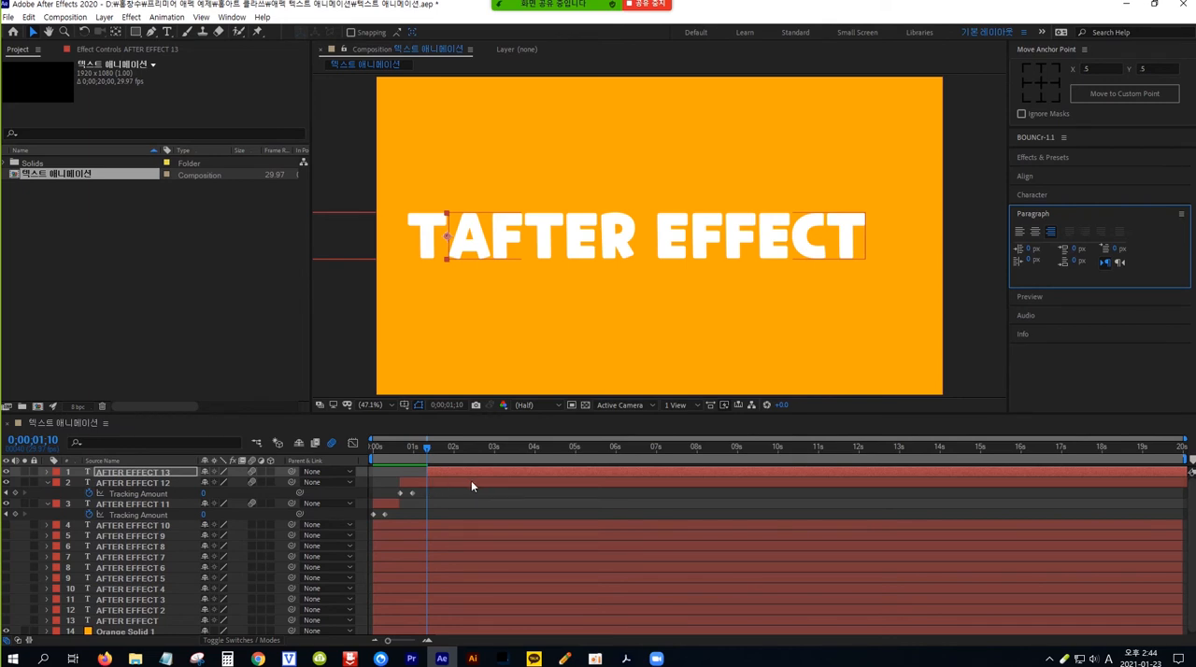
# Step: Split the AFTER EFFECT 12 layer at 0;00;01;10 and delete the part after the split
pyautogui.click(155, 482)
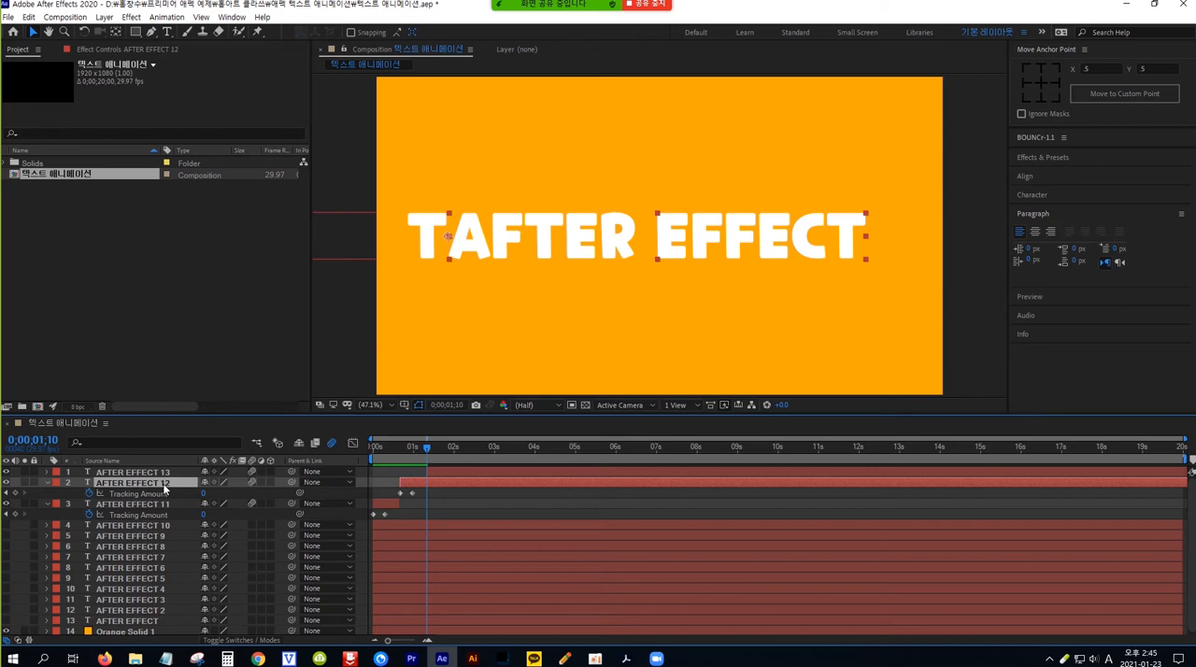
pyautogui.hotkey('ctrl', 'd')
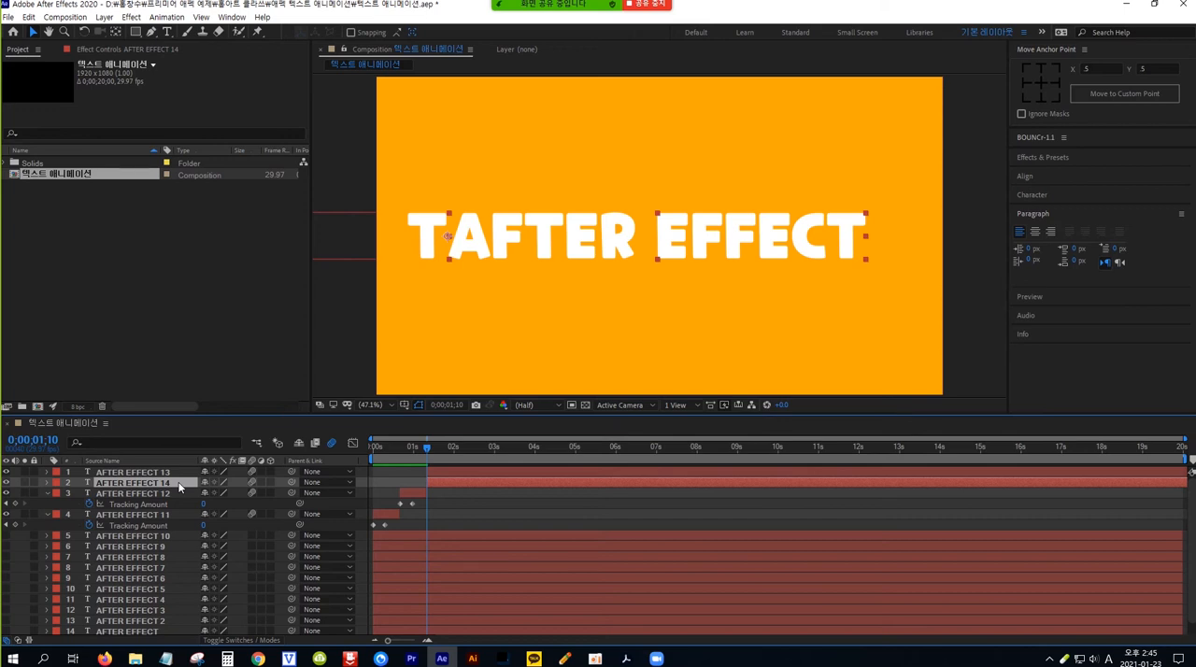
pyautogui.press('Delete')
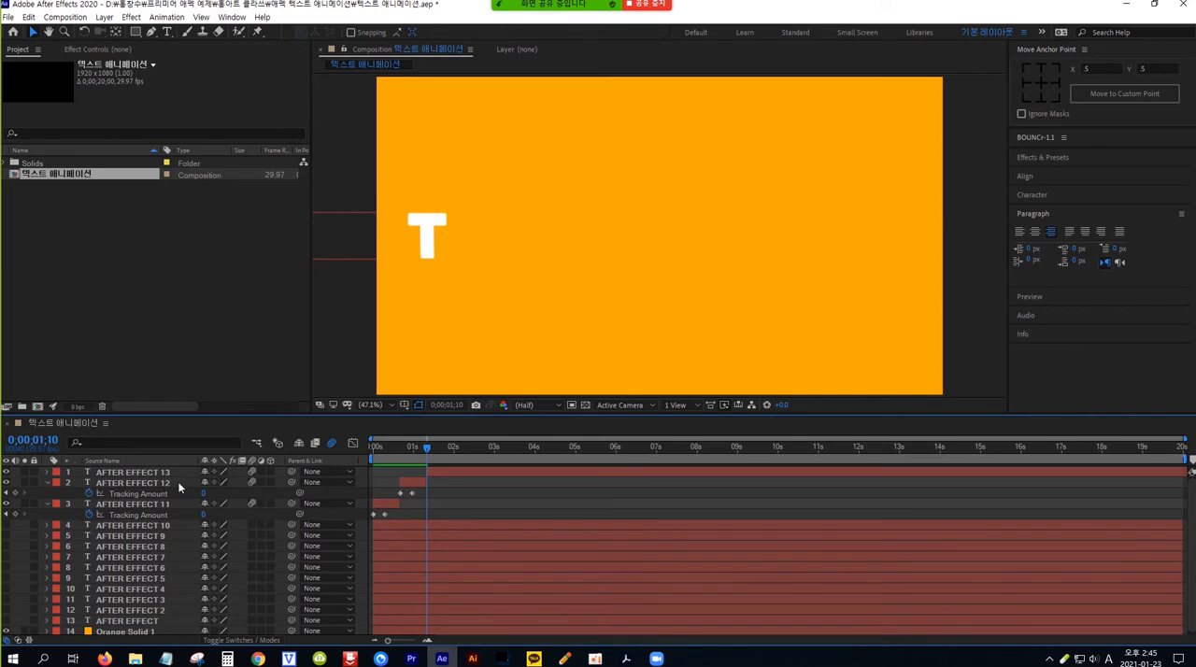
# Step: Move the right-aligned AFTER EFFECT 13 text so that its closed-up words sit centred in the frame, and preview the animation
pyautogui.click(437, 472)
pyautogui.click(438, 471)
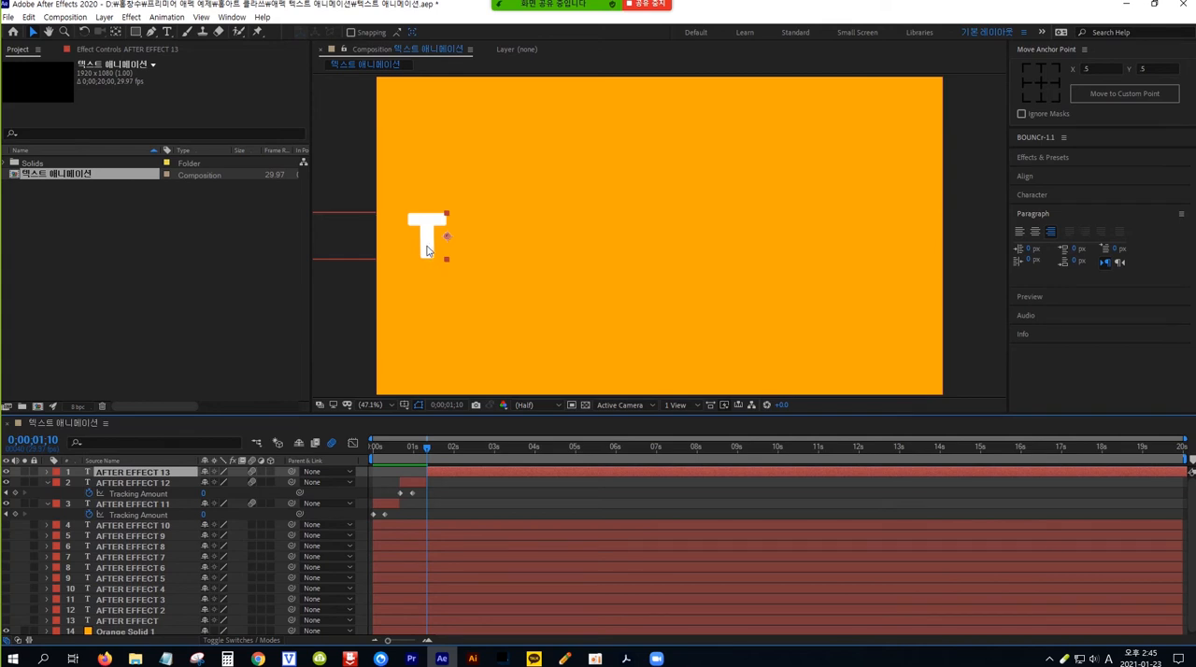
pyautogui.moveTo(426, 249); pyautogui.dragTo(844, 254)
pyautogui.press('Left')
pyautogui.press('Left')
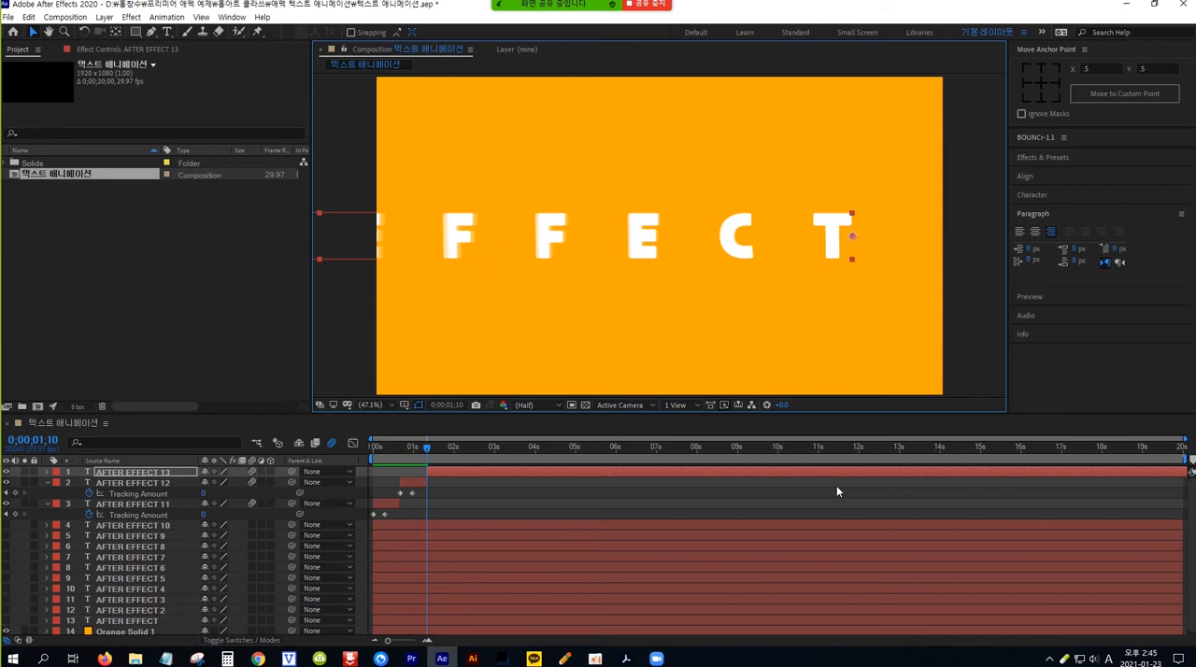
pyautogui.press('Home')
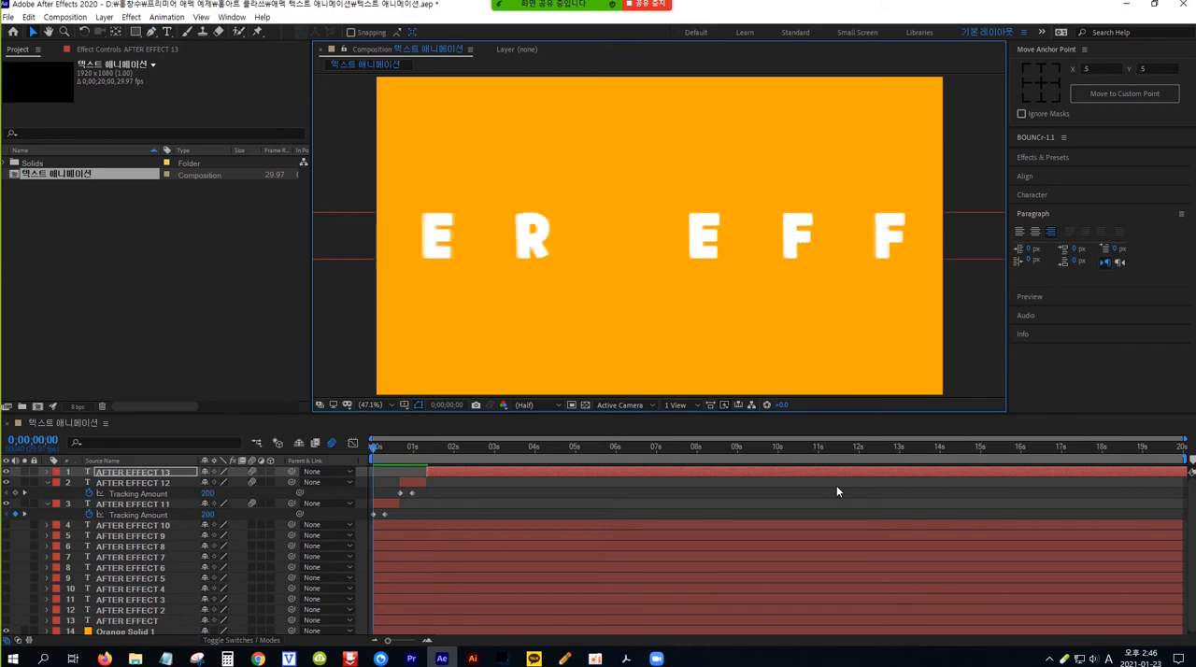
pyautogui.press('space')
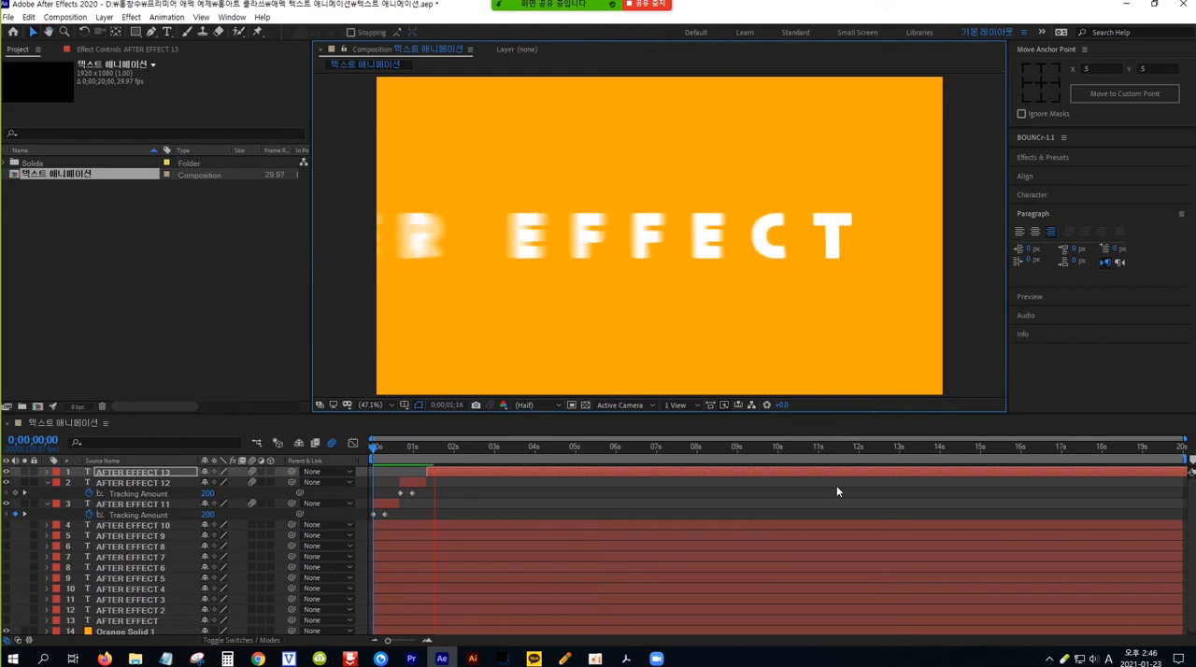
pyautogui.press('space')
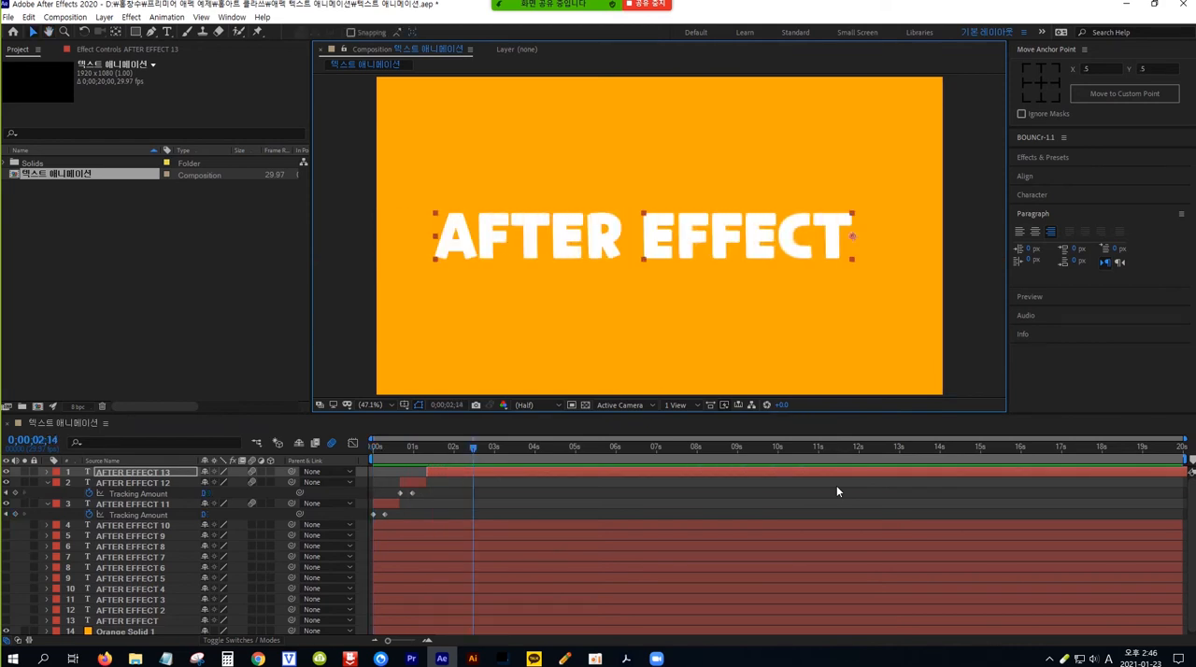
pyautogui.moveTo(721, 253); pyautogui.dragTo(733, 251)
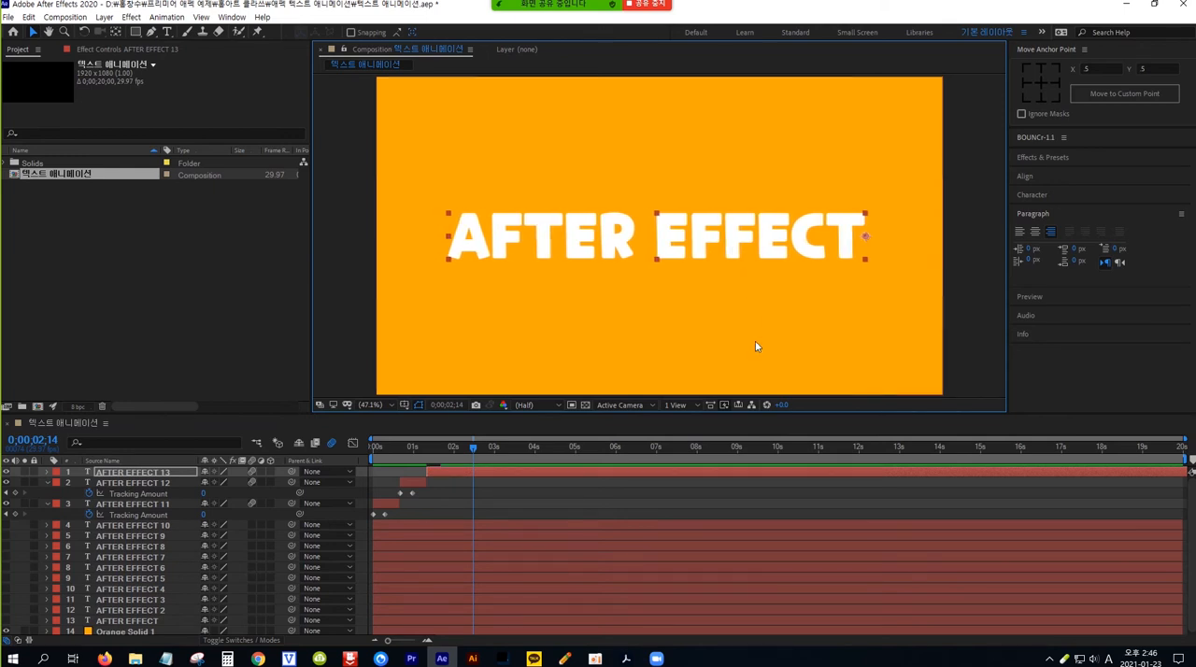
pyautogui.press('space')
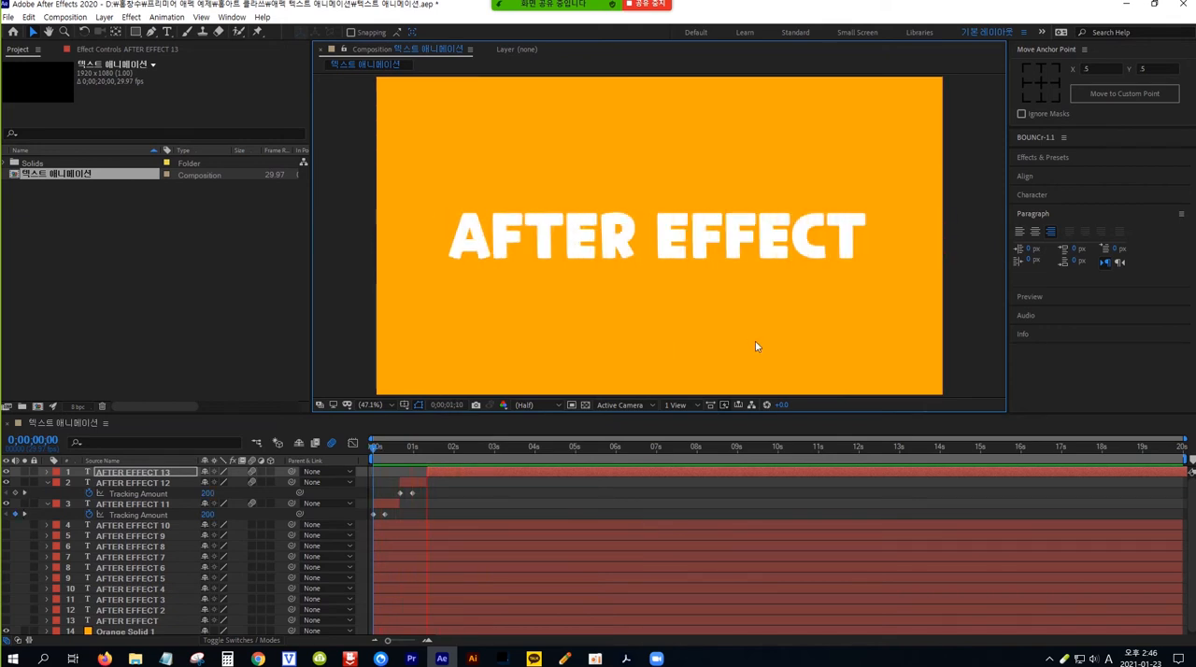
pyautogui.press('space')
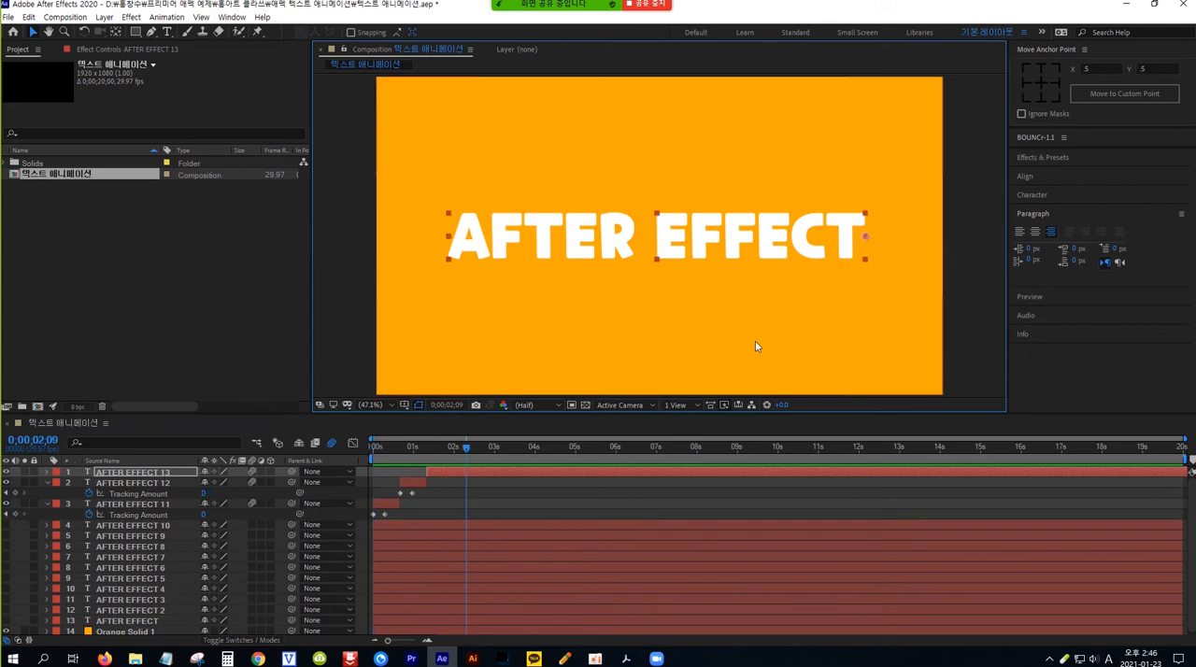
# Step: Split the AFTER EFFECT 13 layer at 0;00;01;29, delete the part after the split and preview the sequence from the start
pyautogui.click(445, 472)
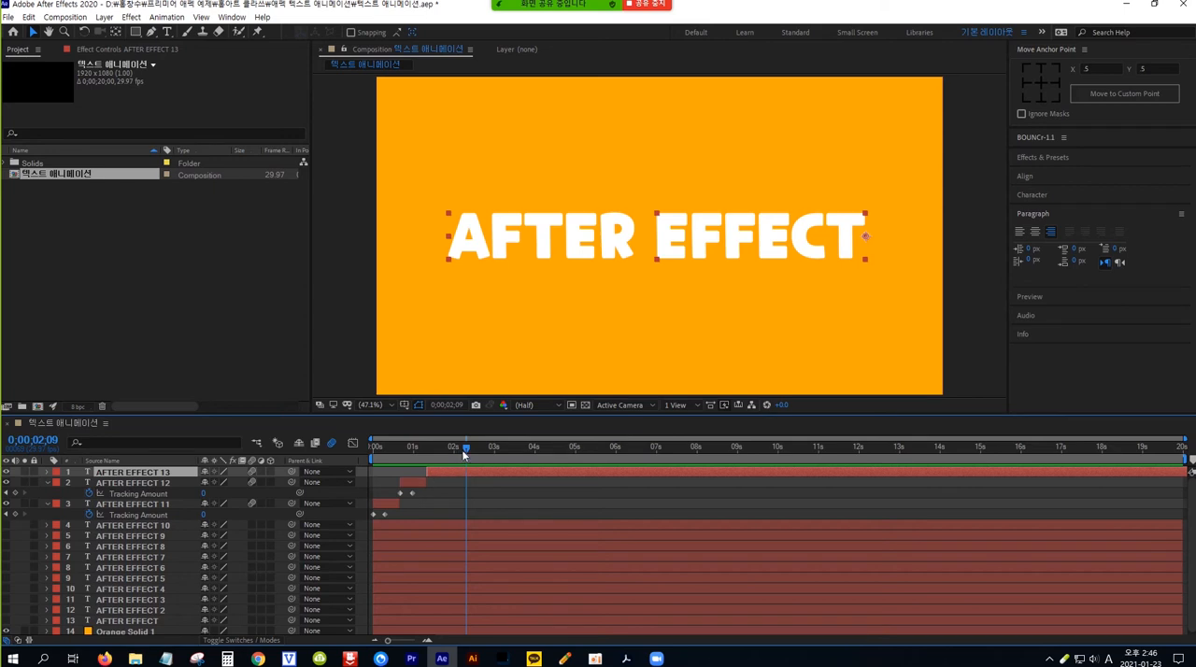
pyautogui.moveTo(467, 449); pyautogui.dragTo(425, 450)
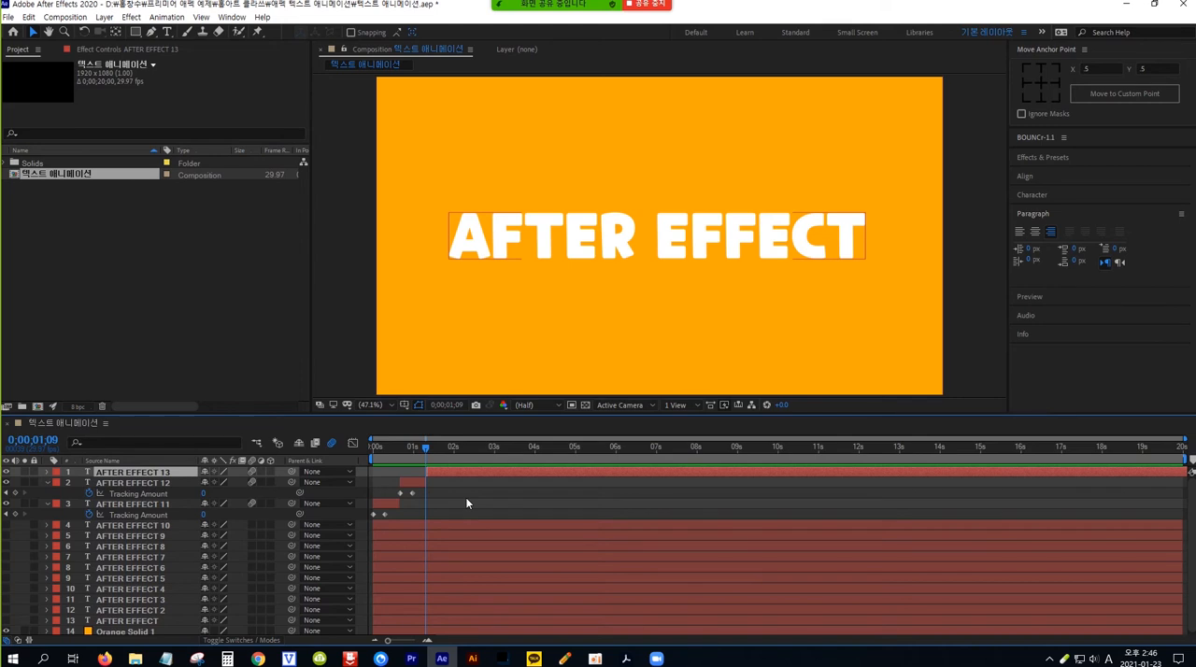
pyautogui.press('space')
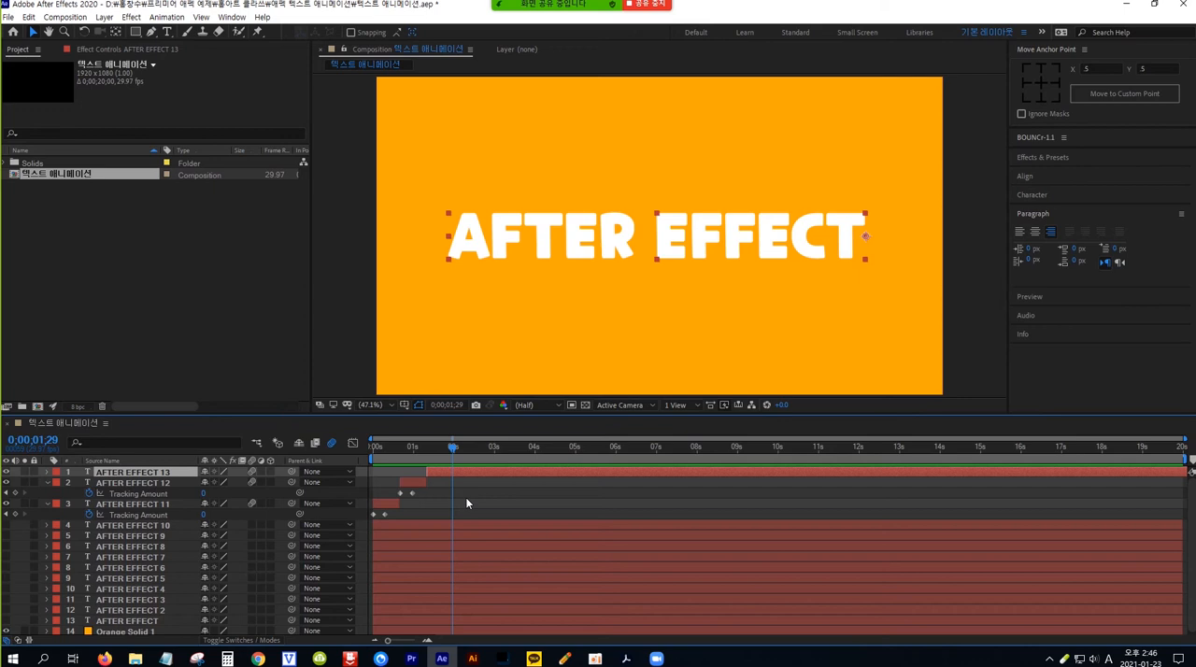
pyautogui.hotkey('ctrl', 'shift', 'd')
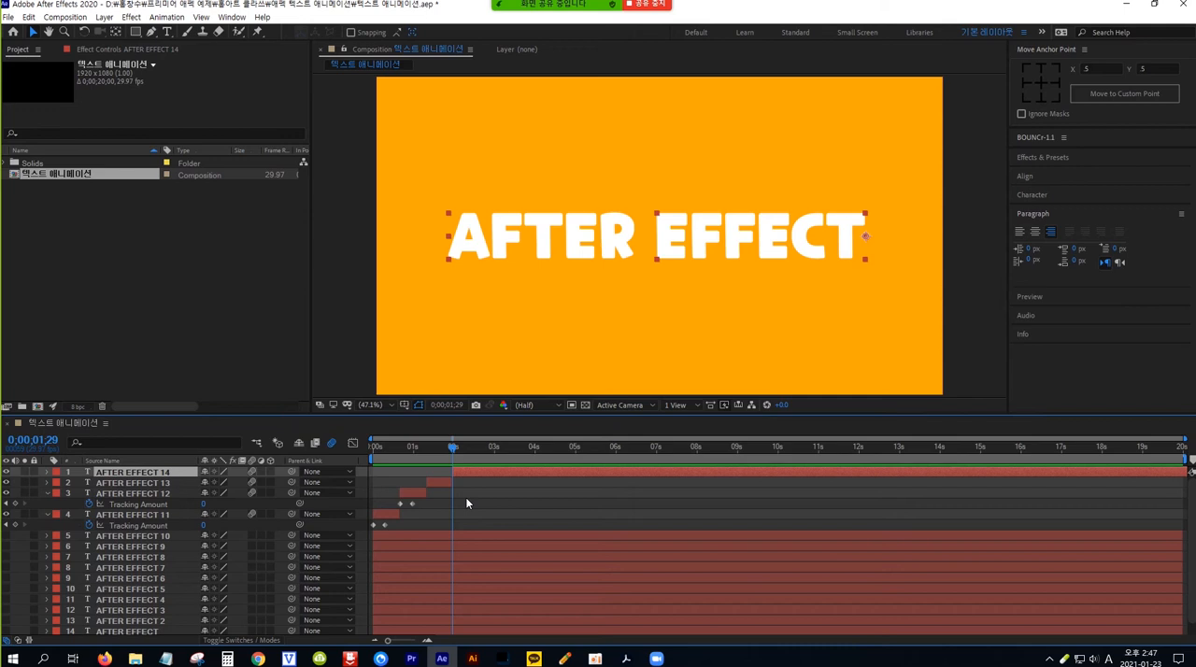
pyautogui.press('Delete')
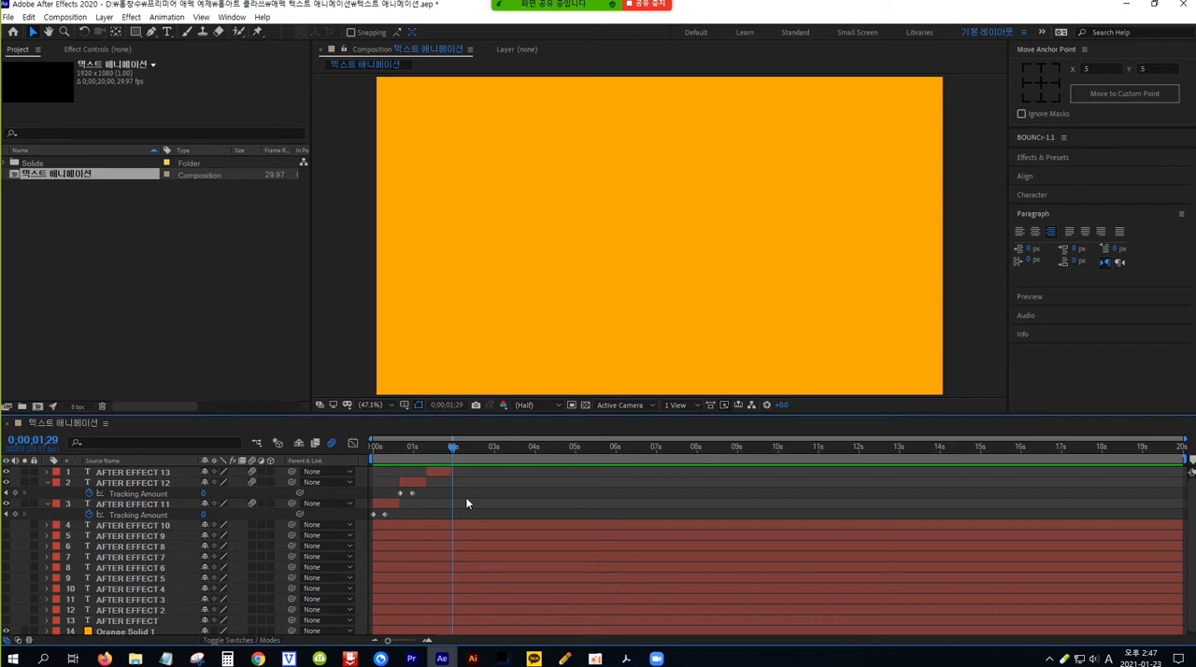
pyautogui.press('Home')
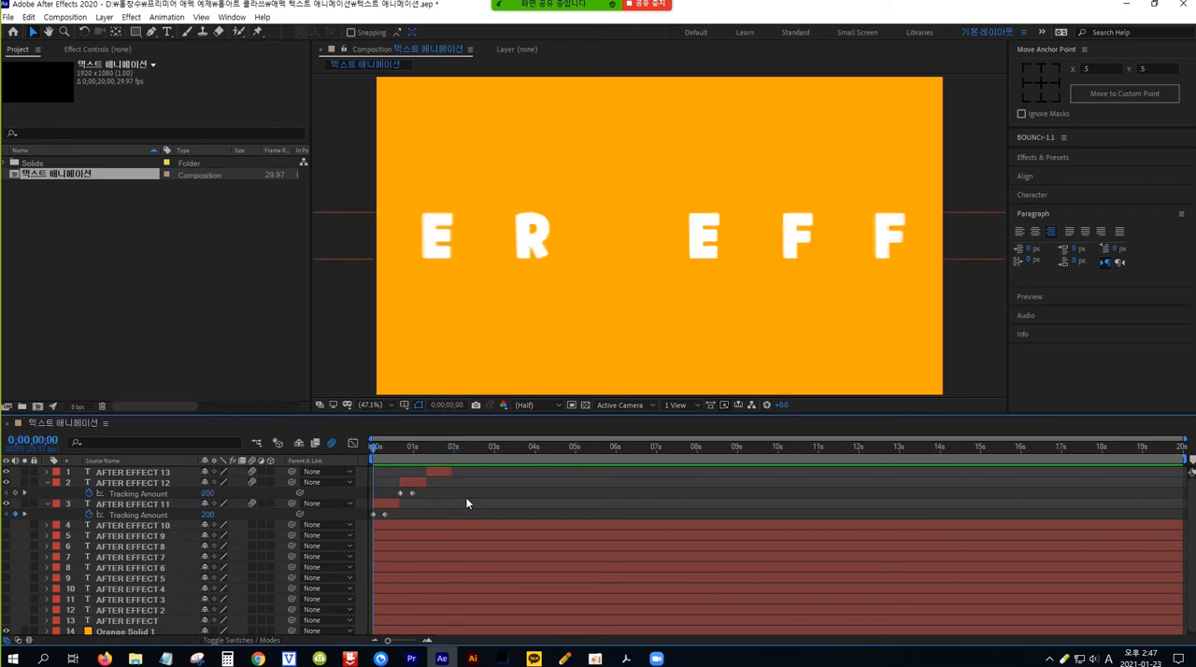
pyautogui.press('space')
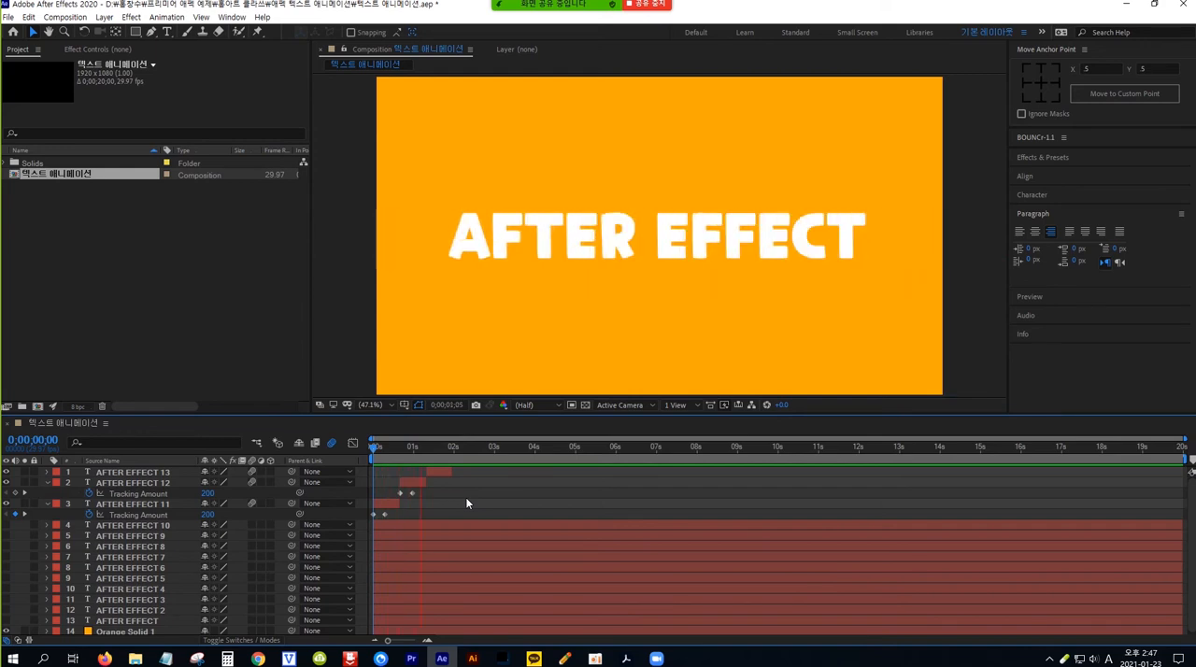
pyautogui.press('space')
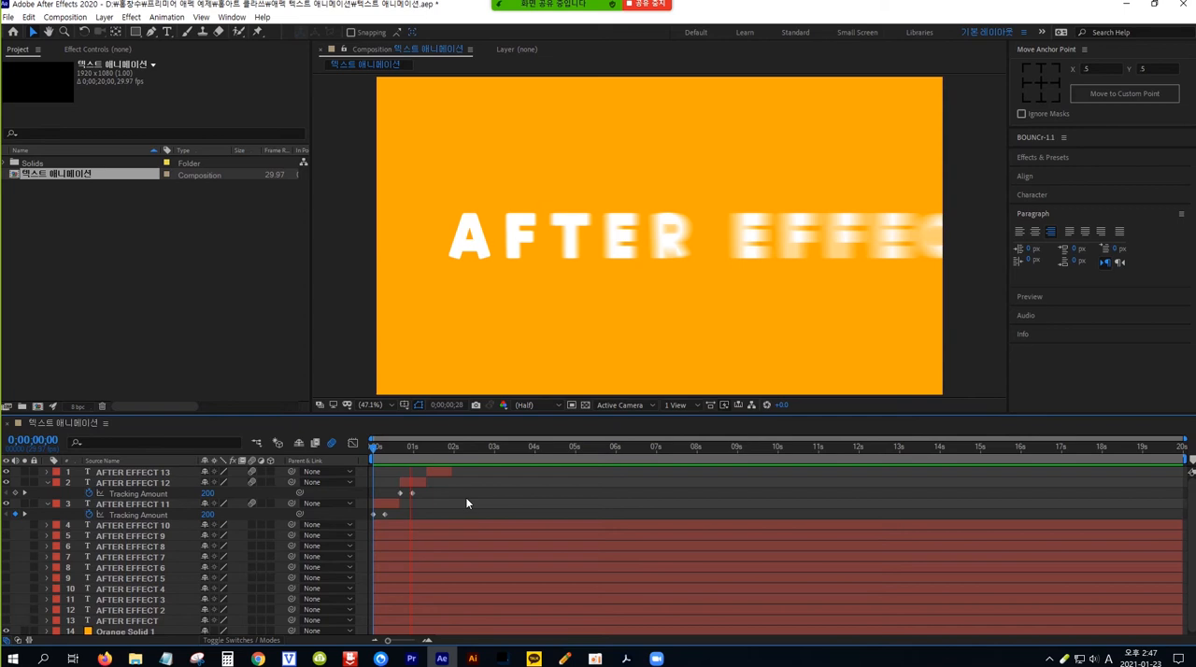
# Step: Preview the three tracking animations from the start and scrub through the right-aligned AFTER EFFECT 13 animation to check its motion
pyautogui.press('space')
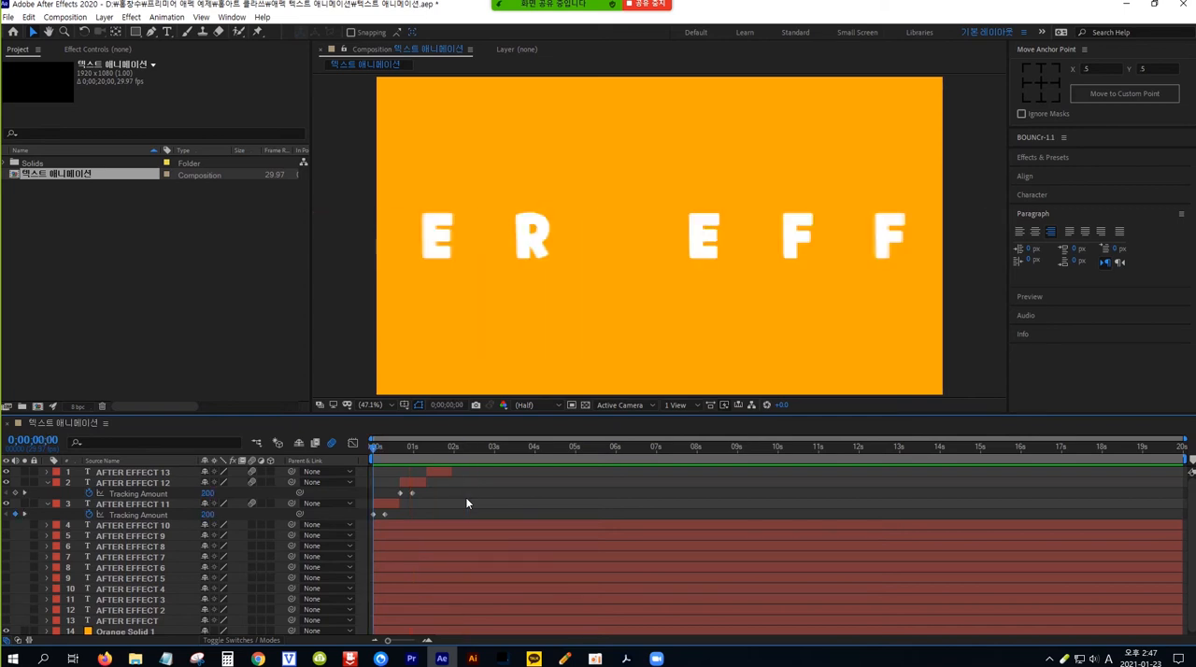
pyautogui.press('space')
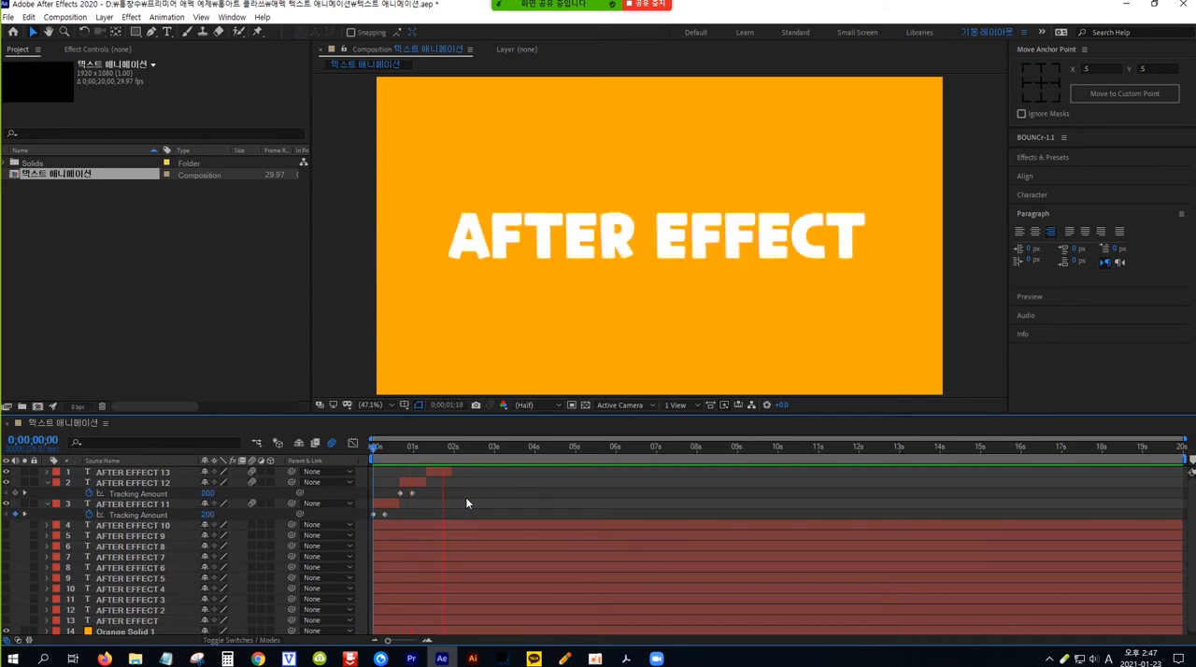
pyautogui.moveTo(466, 448); pyautogui.dragTo(440, 453)
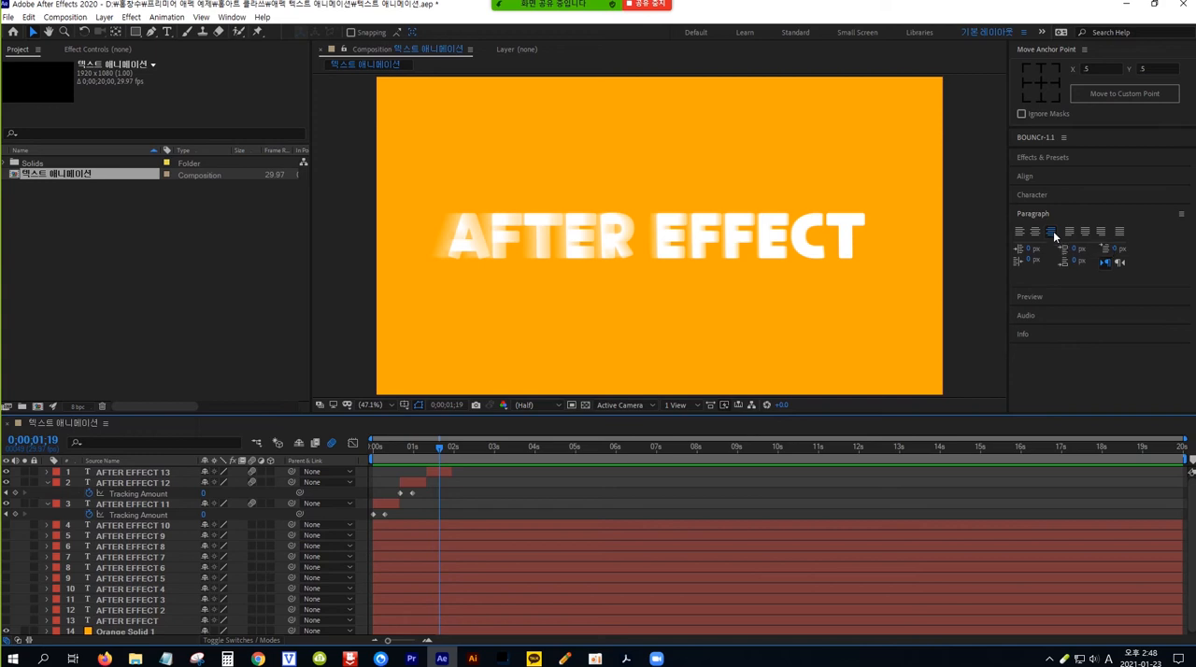
pyautogui.press('space')
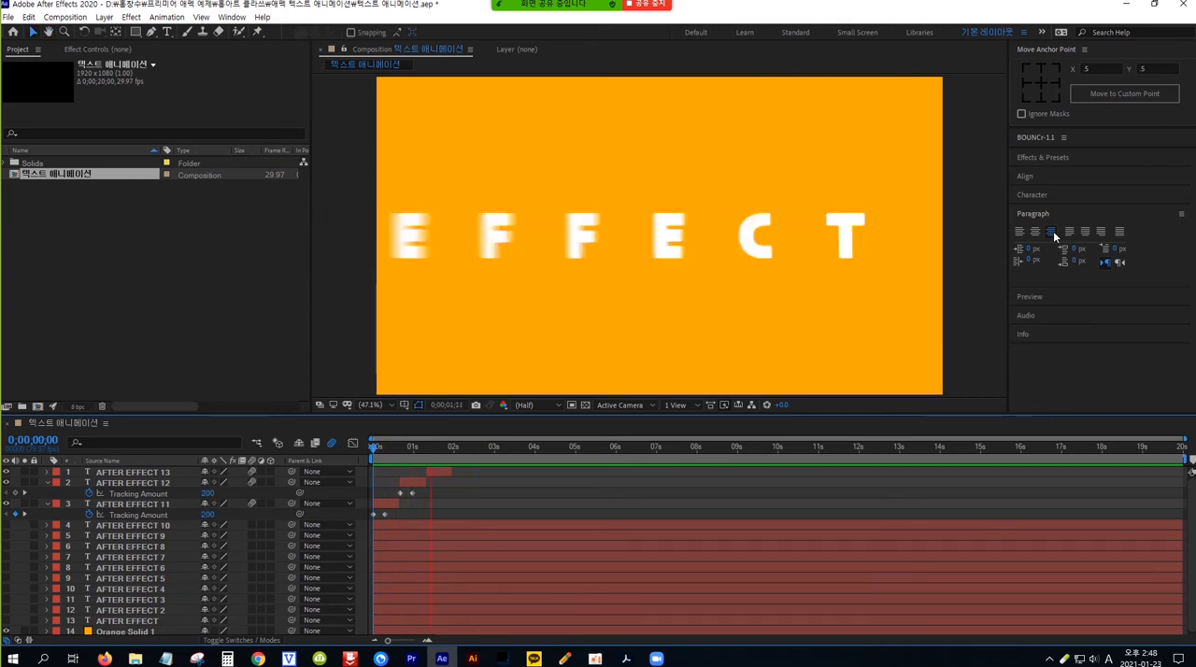
pyautogui.press('space')
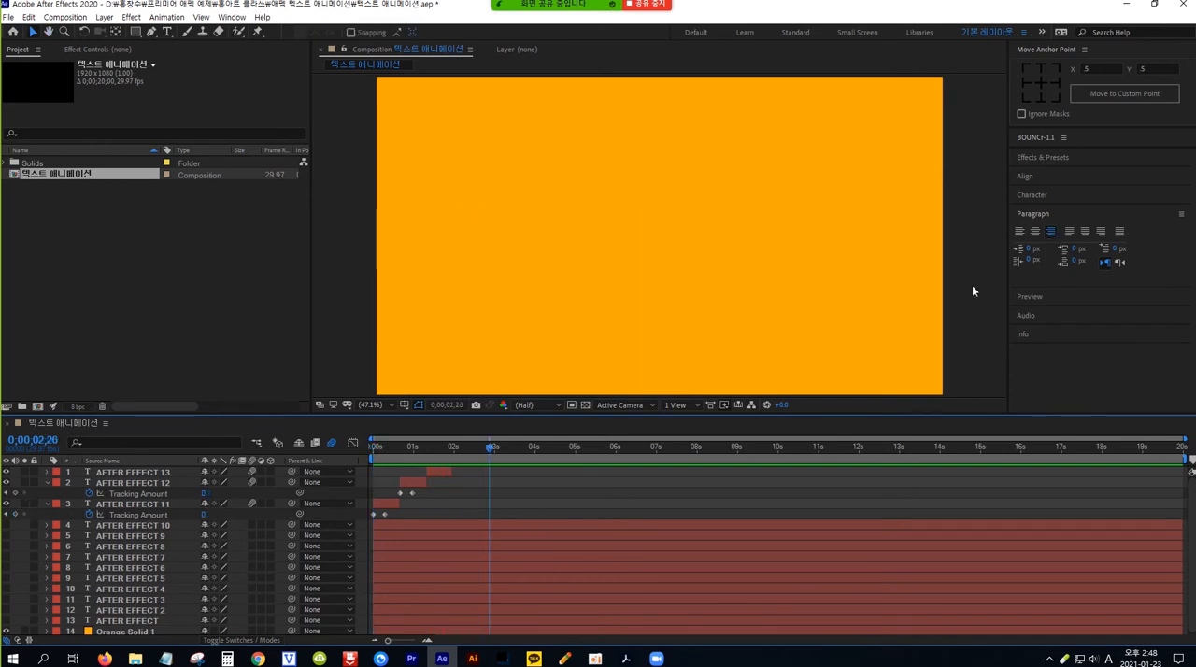
pyautogui.moveTo(468, 449); pyautogui.dragTo(433, 457)
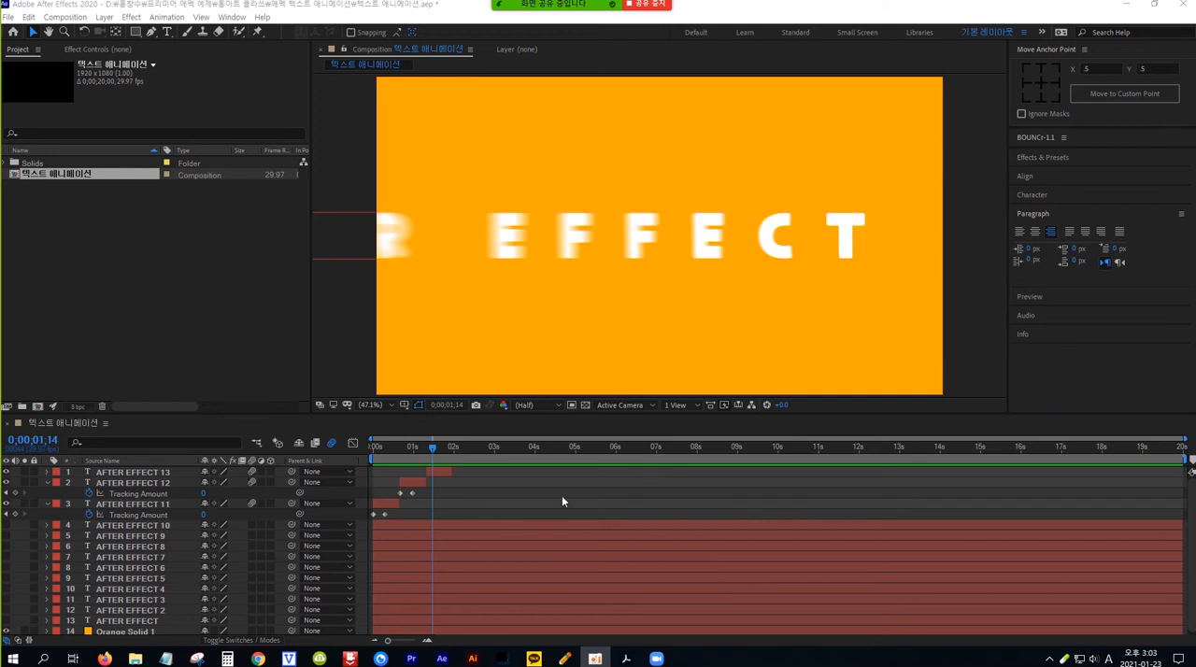
# Step: Show the AFTER EFFECT 10 layer, move it above all other layers, and shift its start to 0;00;01;29, where AFTER EFFECT 13 ends
pyautogui.click(139, 524)
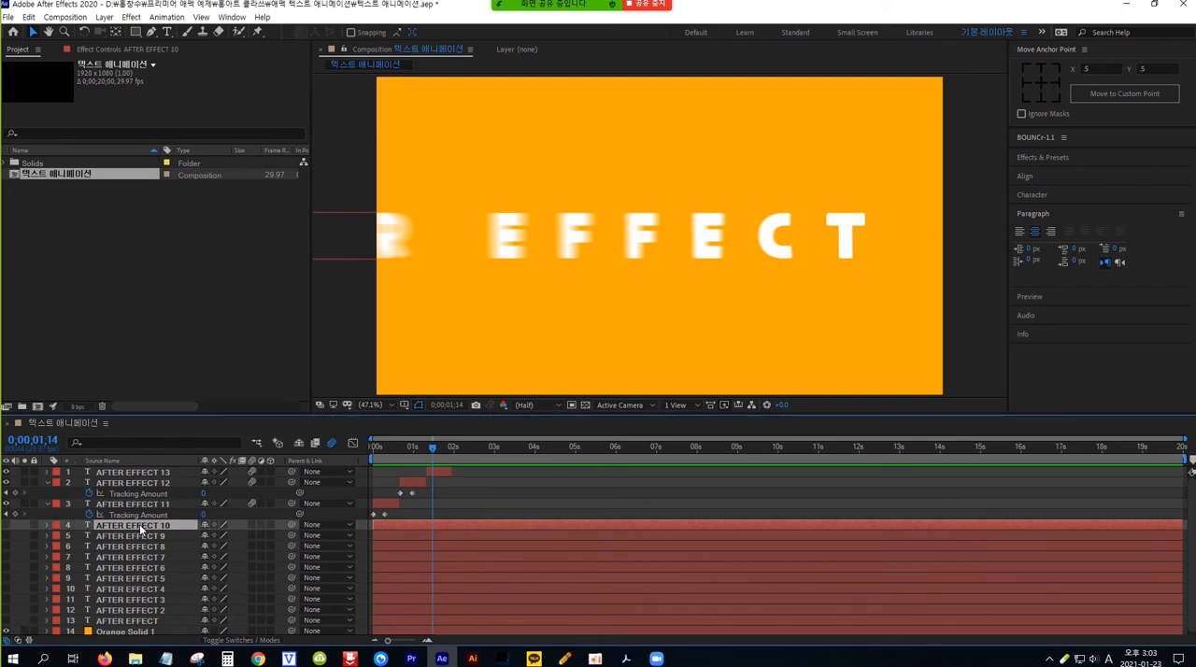
pyautogui.click(6, 525)
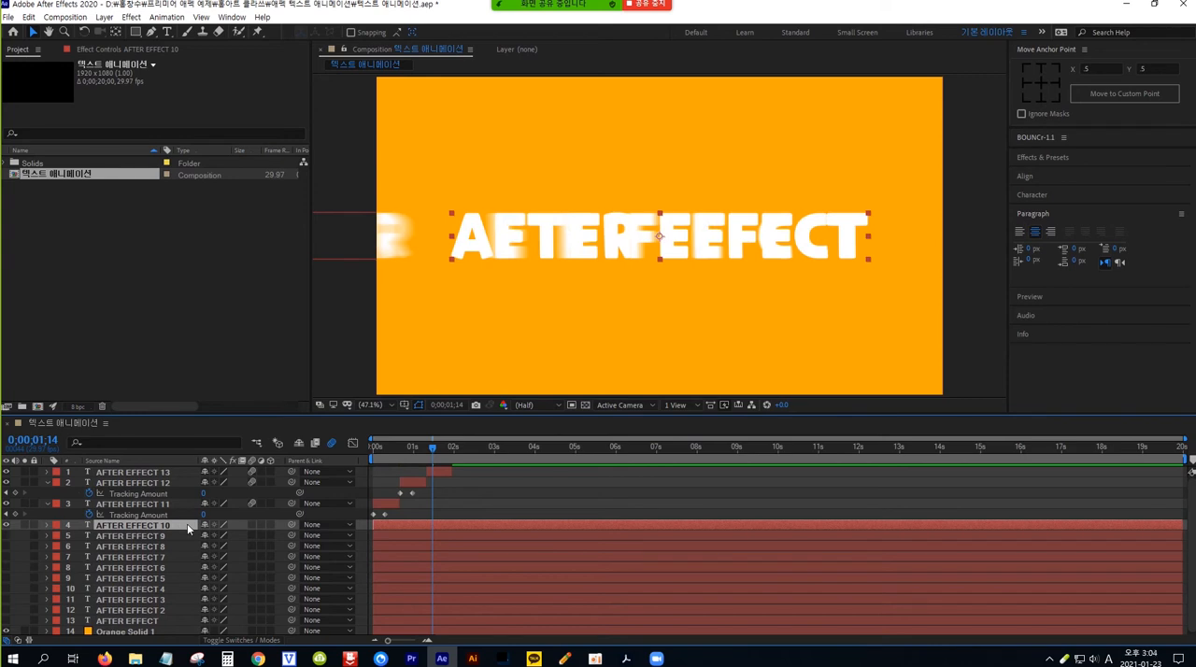
pyautogui.moveTo(187, 524); pyautogui.dragTo(190, 472)
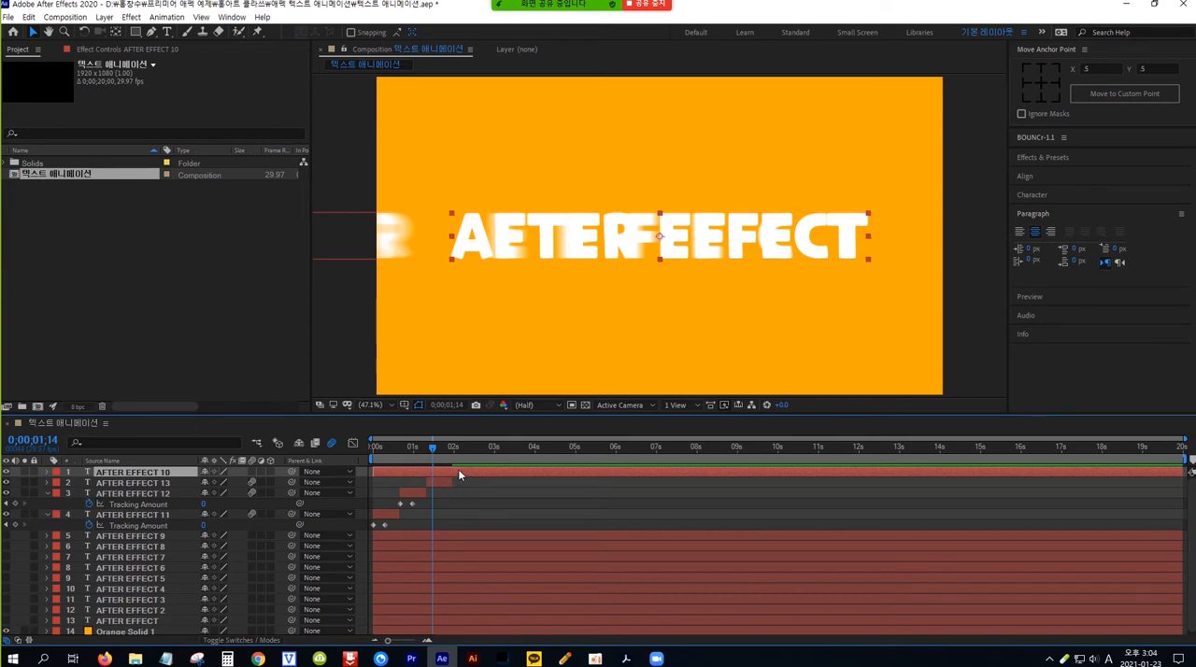
pyautogui.moveTo(459, 473); pyautogui.dragTo(534, 477)
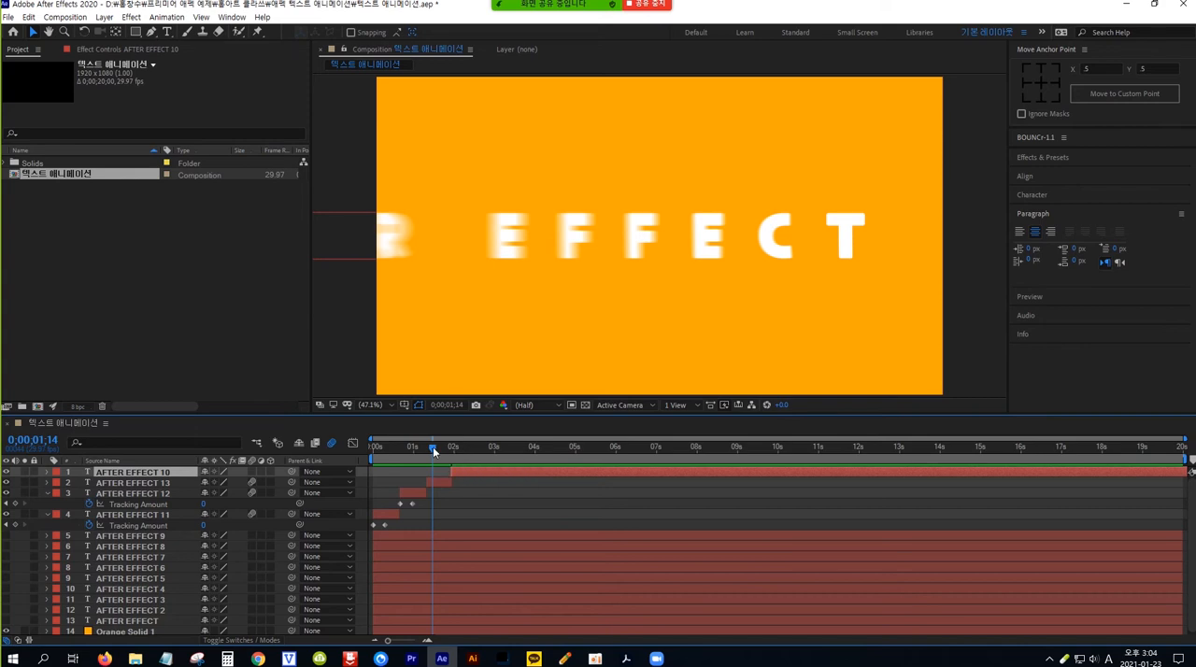
pyautogui.moveTo(432, 449); pyautogui.dragTo(451, 448)
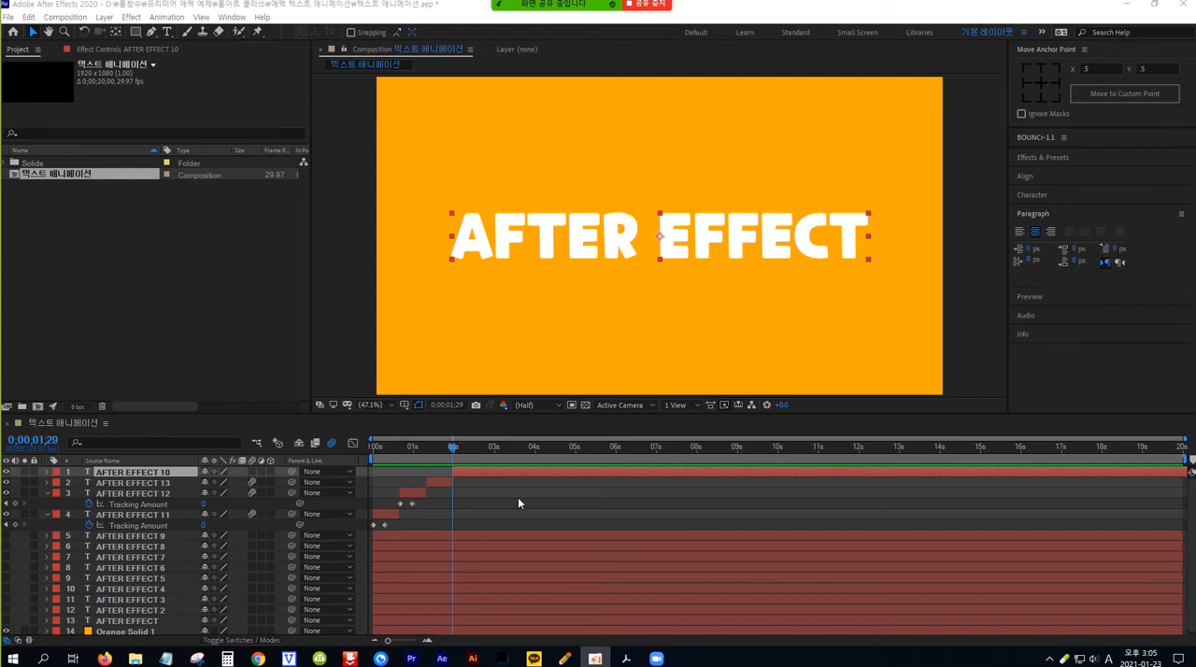
# Step: Add a Position animator to the AFTER EFFECT 10 text, set its position to 0, -645, and expand Range Selector 1
pyautogui.click(48, 477)
pyautogui.click(47, 474)
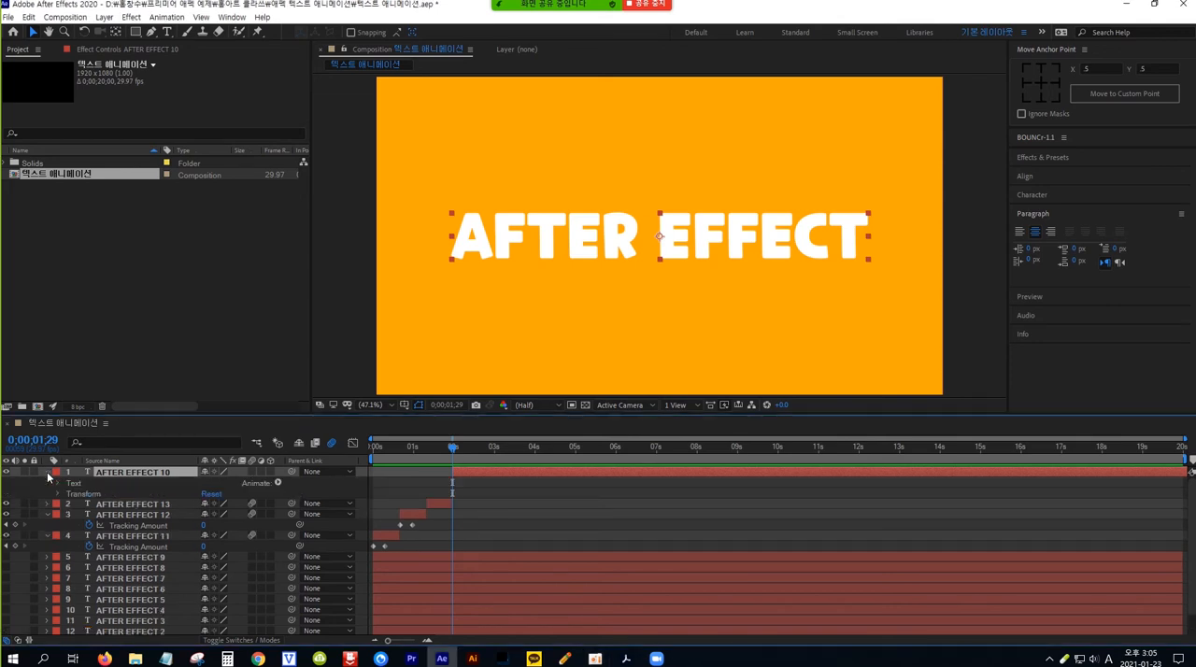
pyautogui.click(278, 482)
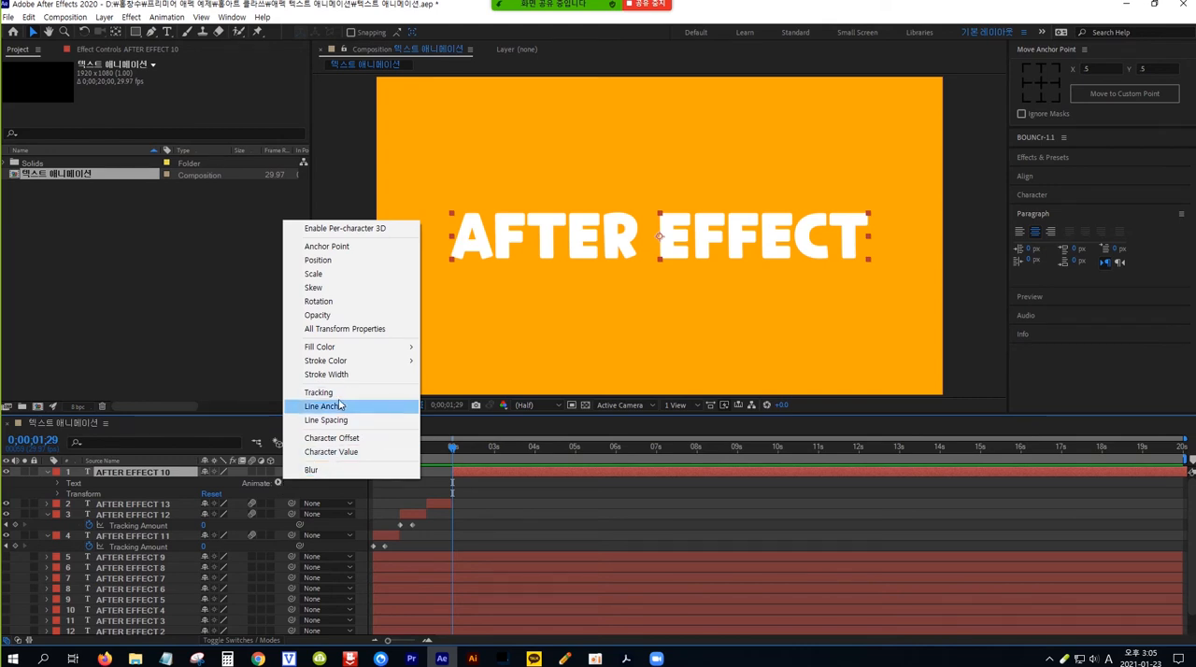
pyautogui.click(345, 261)
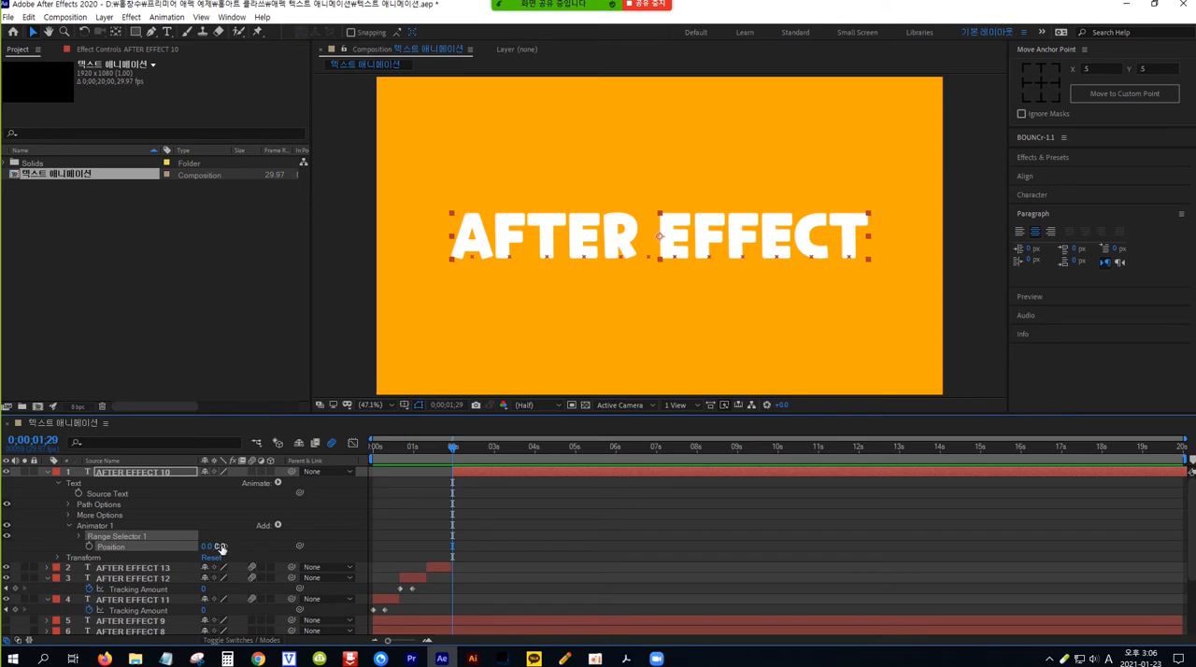
pyautogui.moveTo(221, 546); pyautogui.dragTo(48, 548)
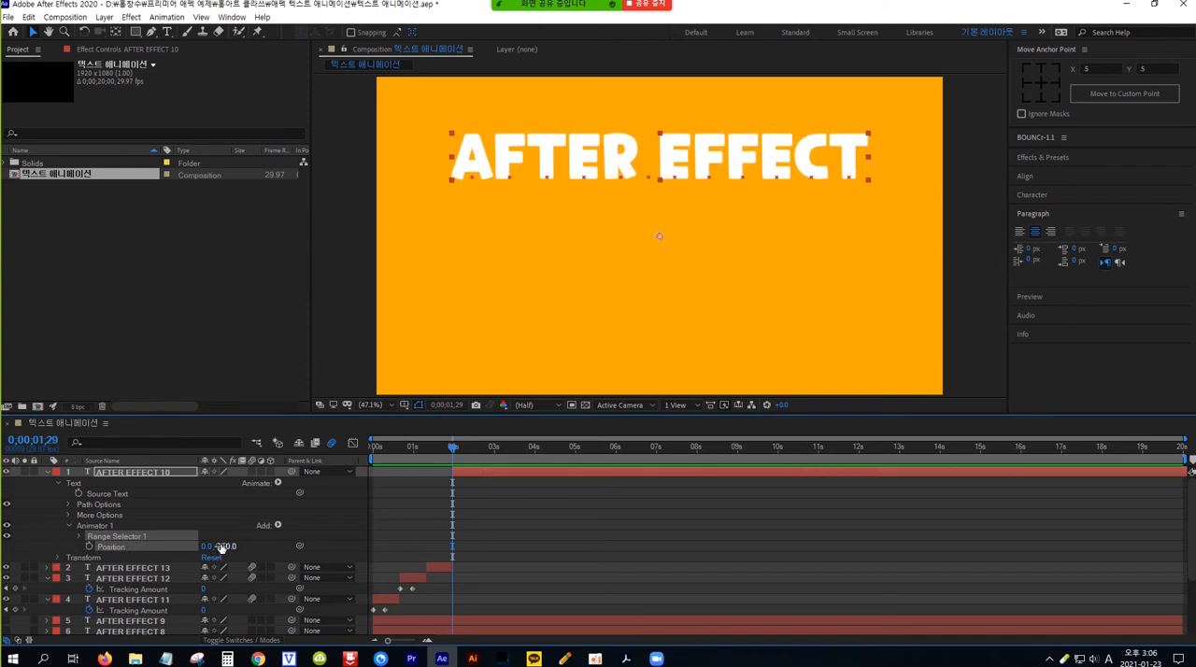
pyautogui.moveTo(224, 546); pyautogui.dragTo(122, 547)
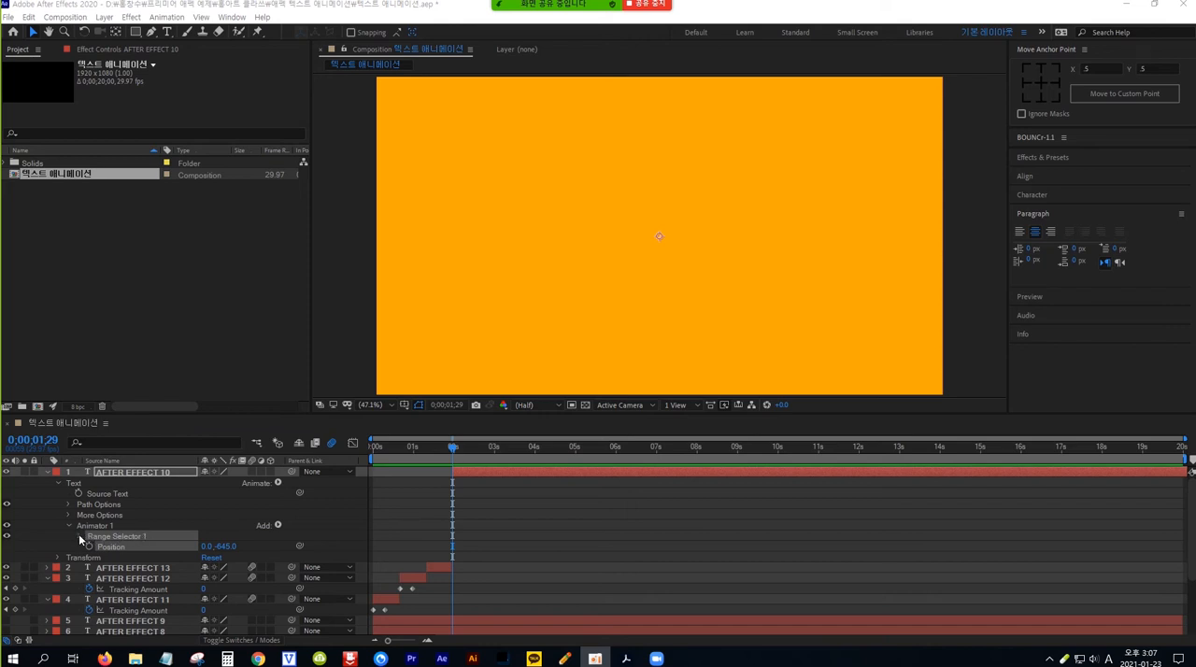
pyautogui.click(79, 535)
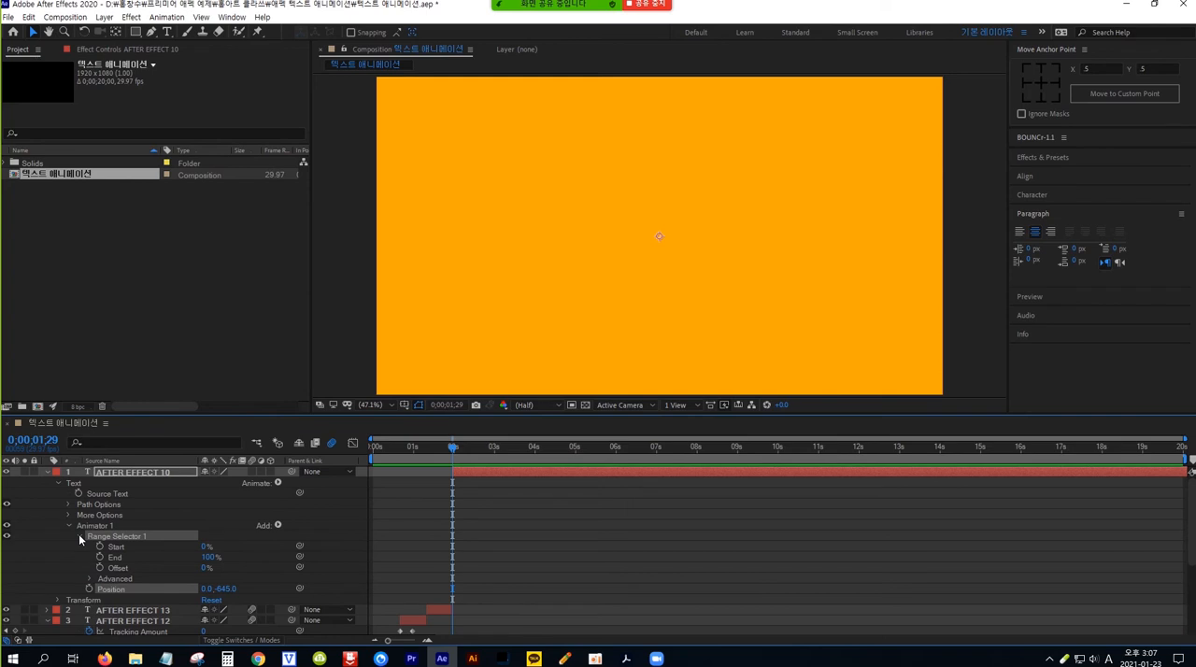
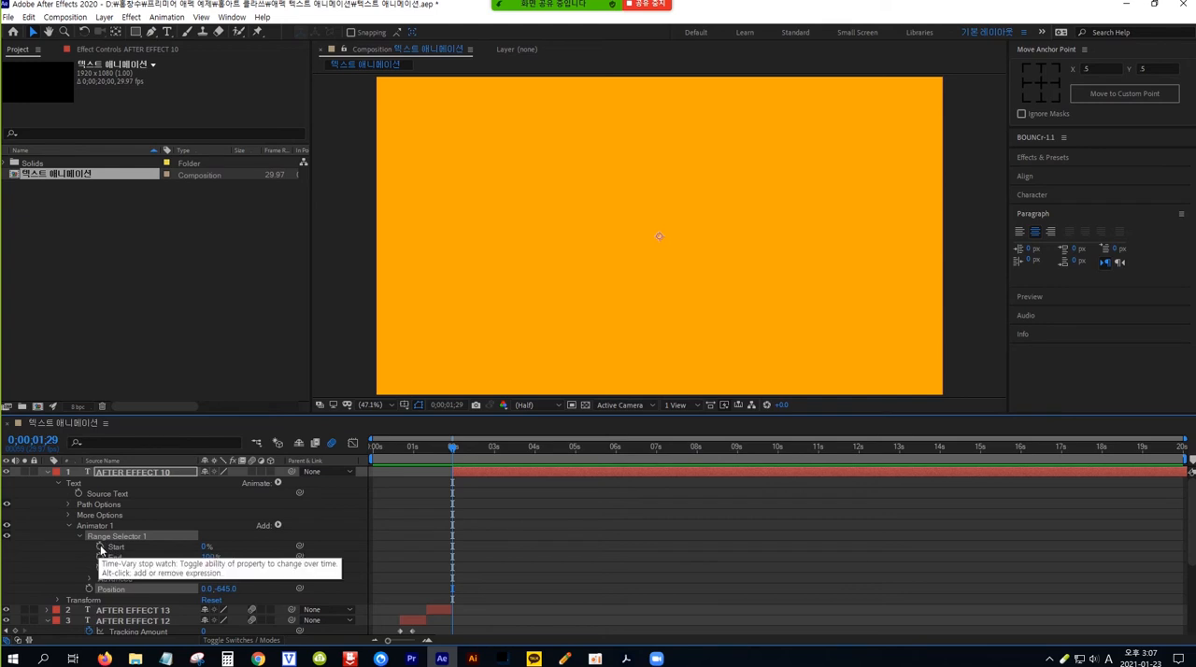
# Step: Keyframe the AFTER EFFECT 10 range Start at 0% at 0;00;01;29 and 100% at 0;00;02;09, and preview the sequence from the start
pyautogui.click(100, 546)
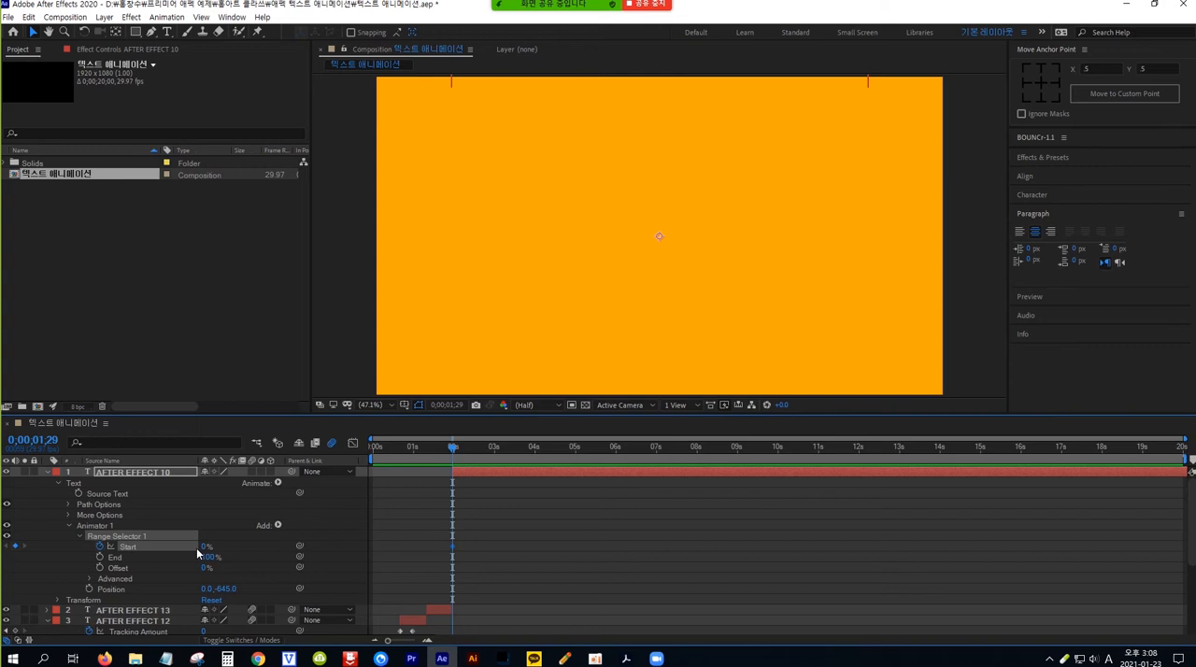
pyautogui.hotkey('shift', 'pagedown')
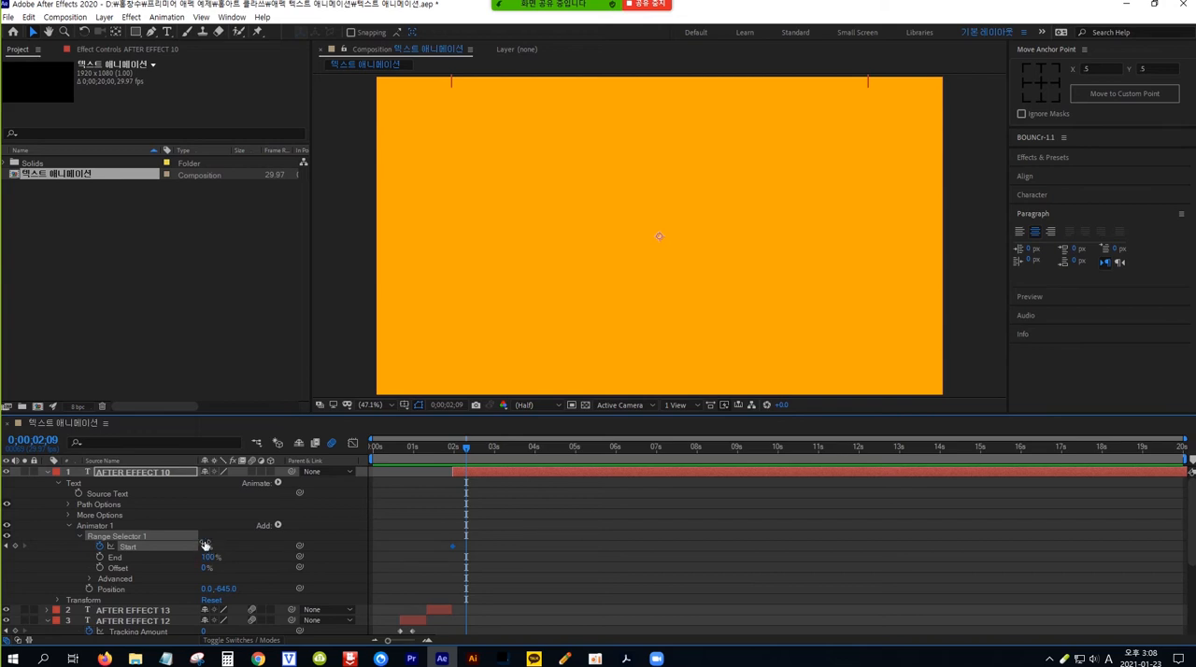
pyautogui.moveTo(204, 548); pyautogui.dragTo(325, 546)
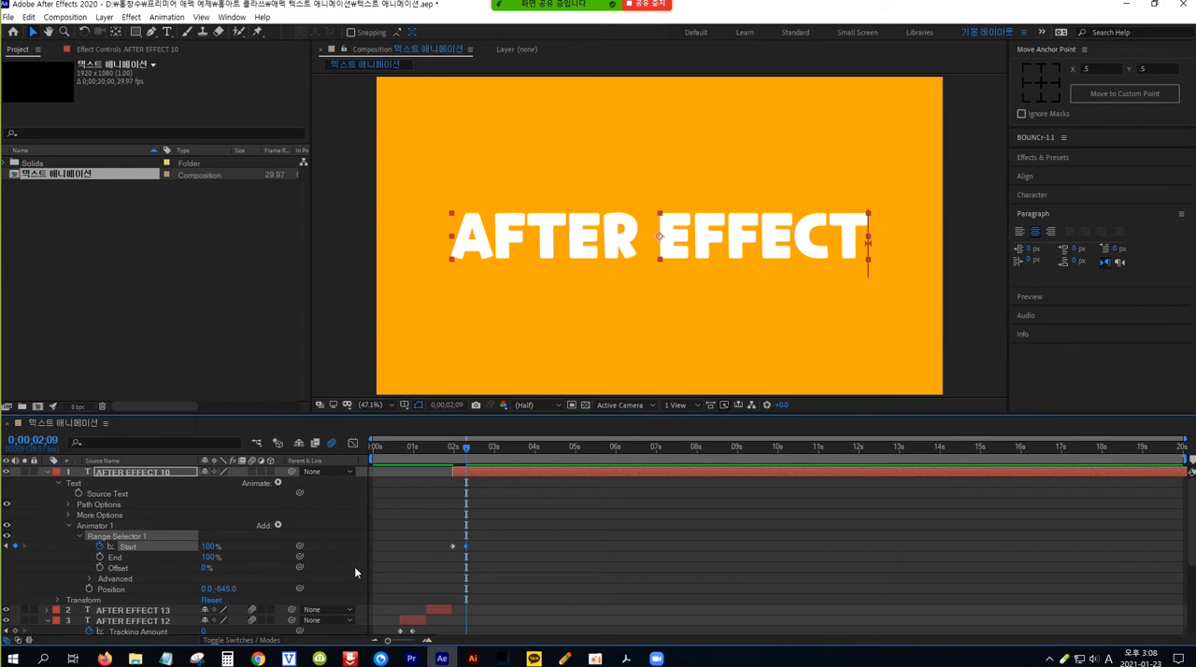
pyautogui.press('Home')
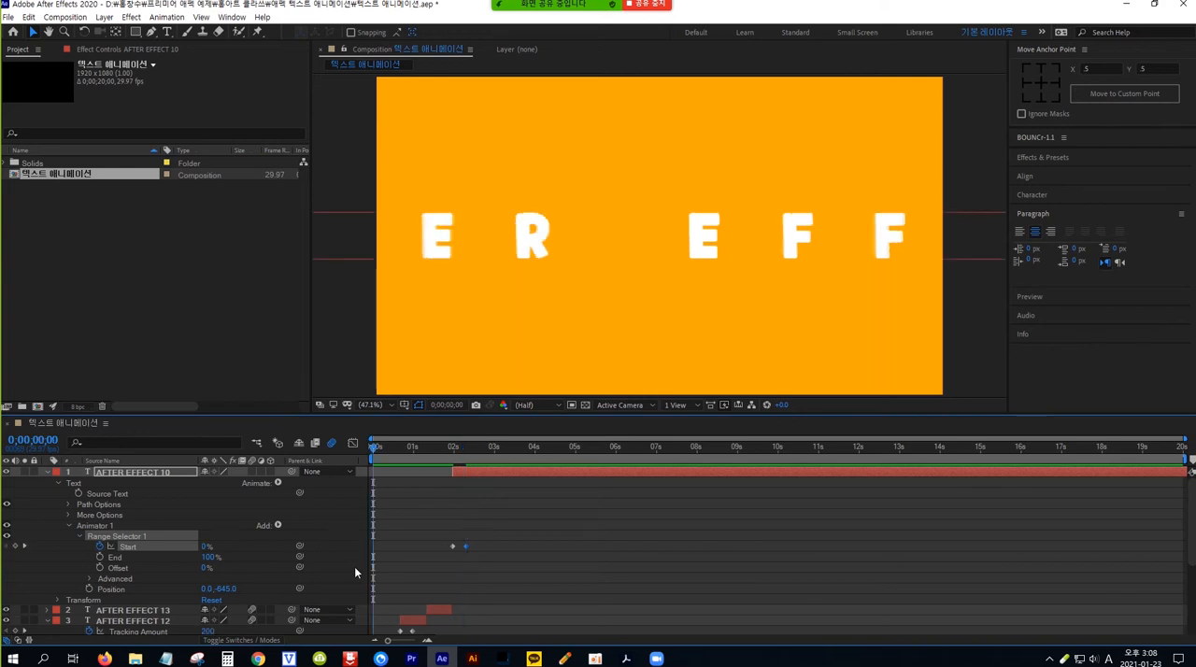
pyautogui.press('space')
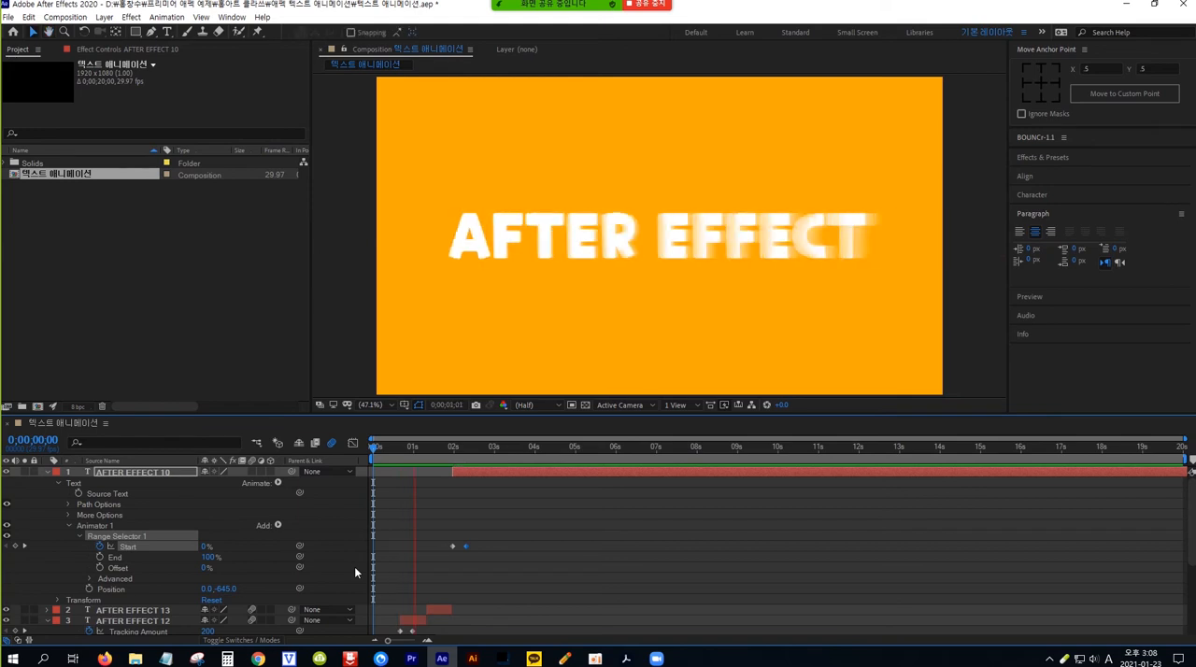
pyautogui.press('space')
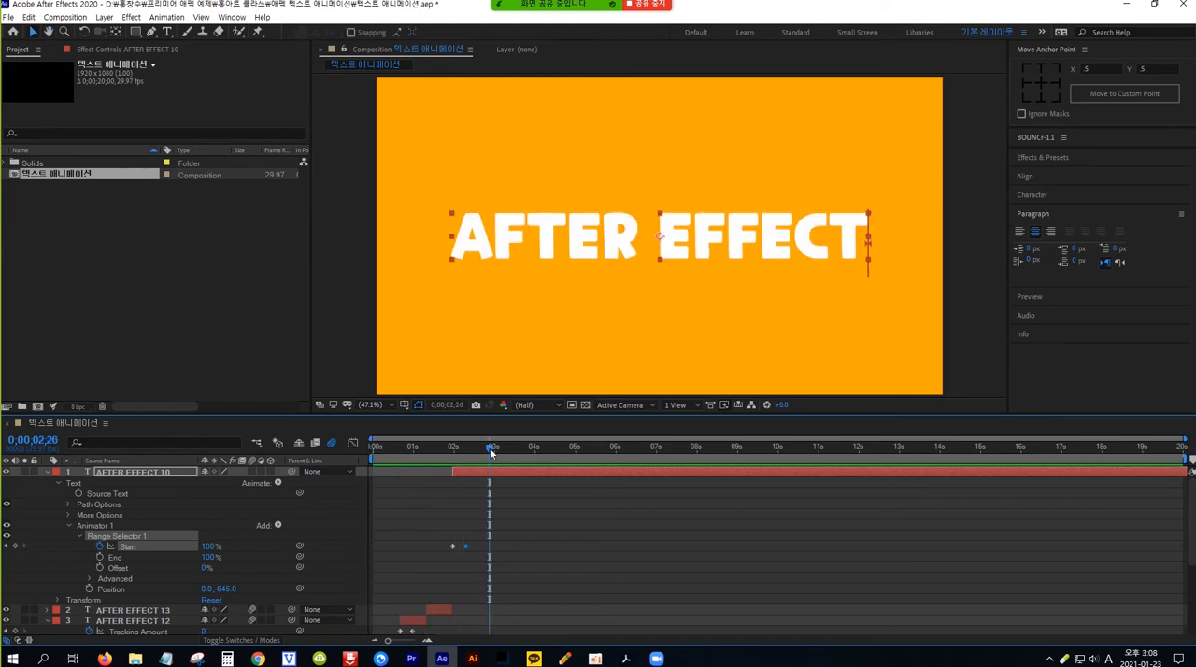
# Step: Enable motion blur on the AFTER EFFECT 10 layer and check its falling letters by scrubbing and playing the animation
pyautogui.moveTo(490, 448); pyautogui.dragTo(467, 464)
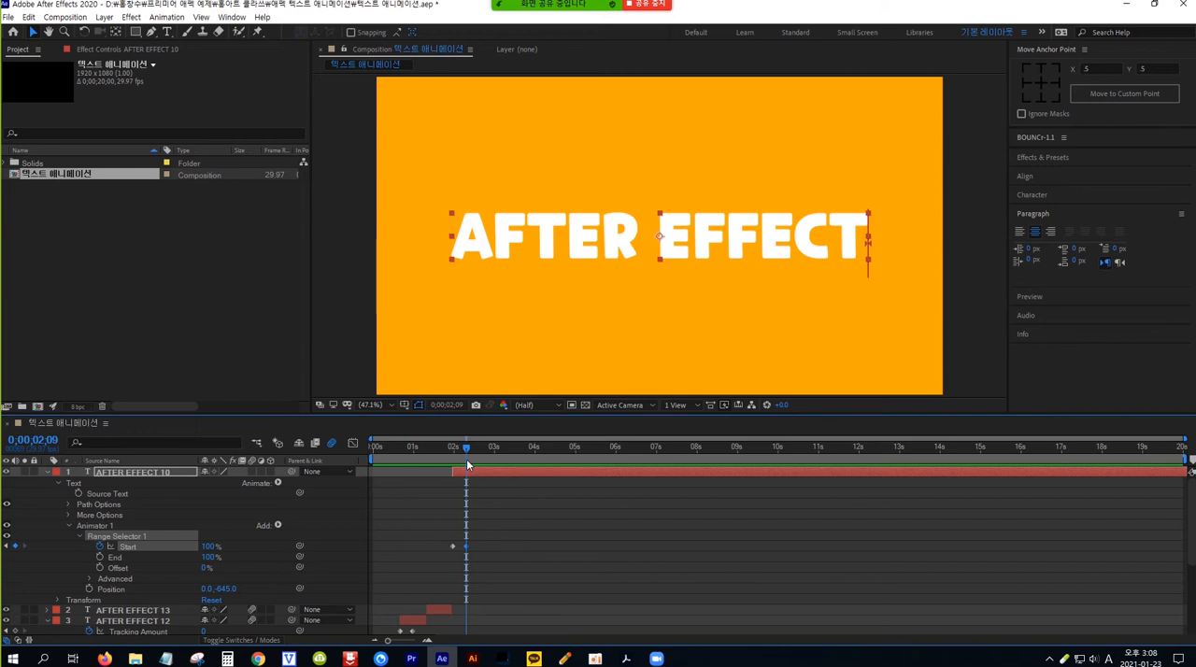
pyautogui.click(252, 472)
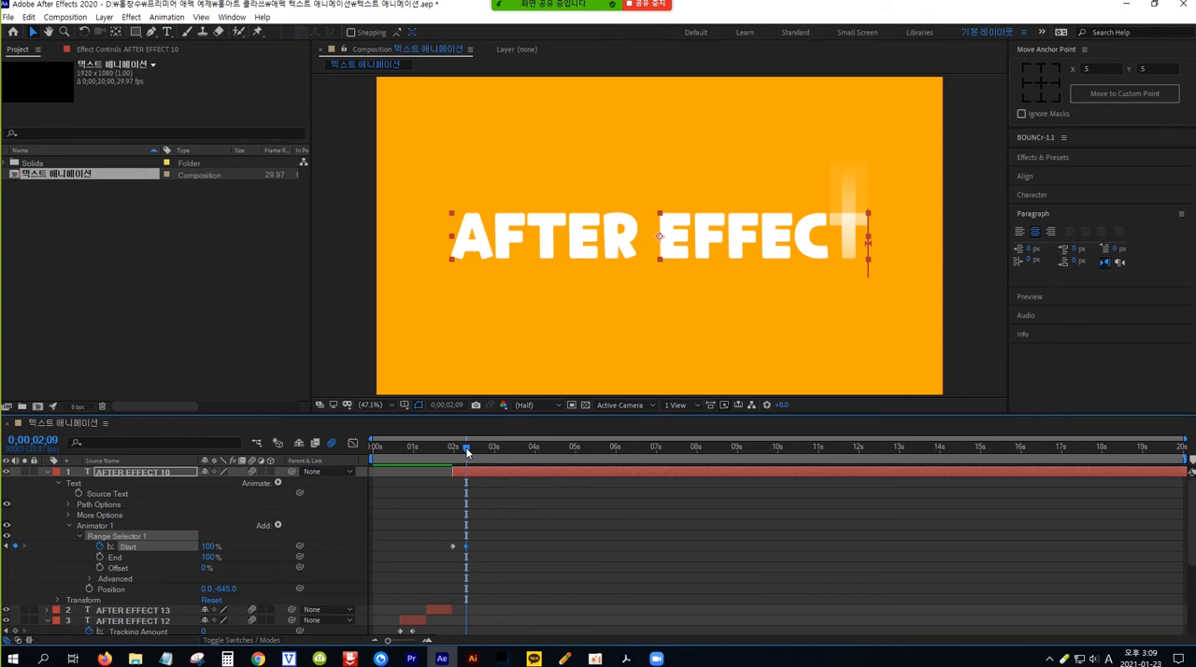
pyautogui.moveTo(465, 451)
pyautogui.mouseDown()
pyautogui.moveTo(448, 451)
pyautogui.moveTo(472, 455)
pyautogui.mouseUp()
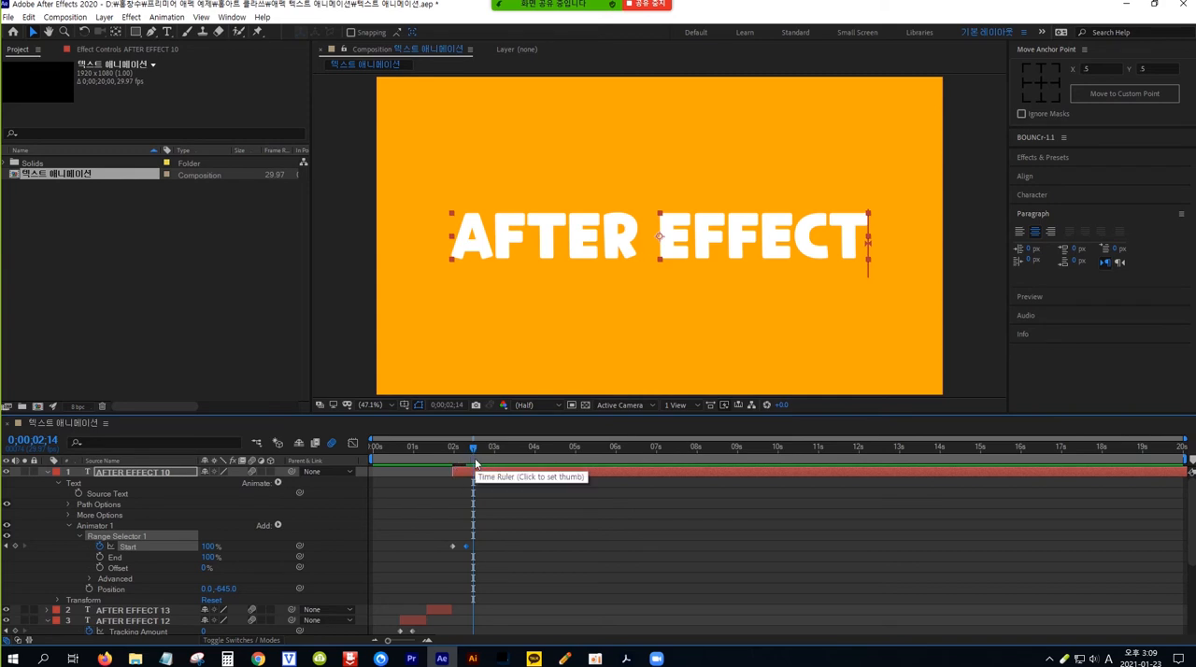
pyautogui.moveTo(472, 446); pyautogui.dragTo(457, 448)
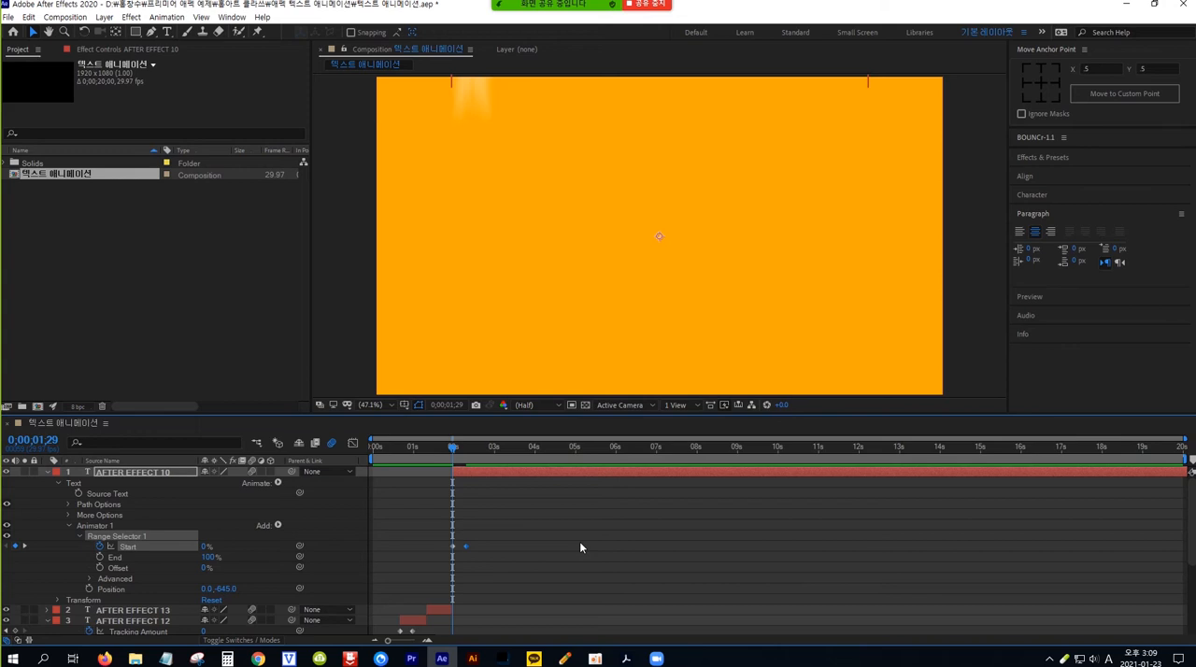
pyautogui.press('space')
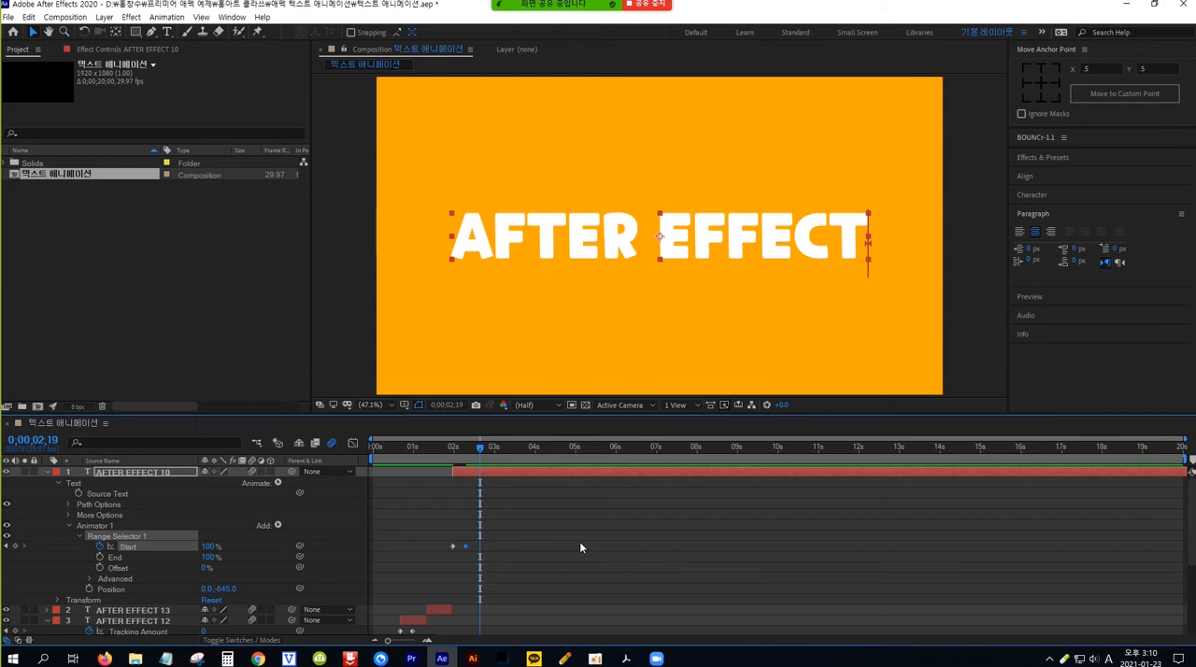
# Step: Split the AFTER EFFECT 10 layer at 0;00;02;19, delete the part after the split and collapse the remaining layer's properties
pyautogui.hotkey('ctrl', 'd')
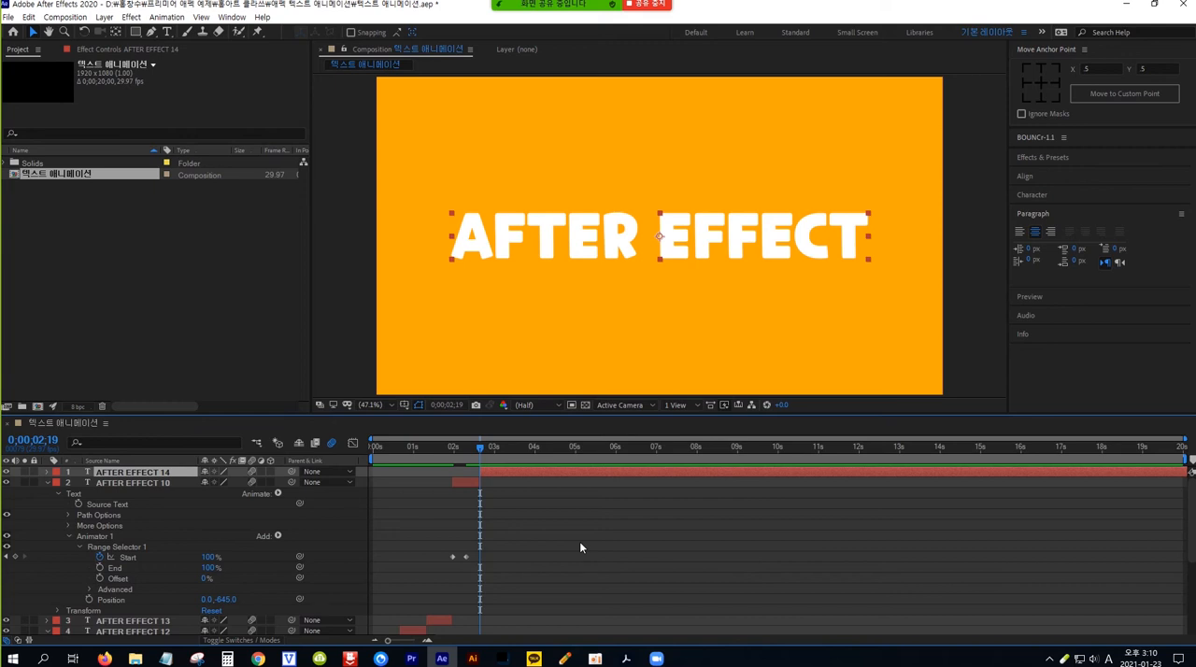
pyautogui.press('Delete')
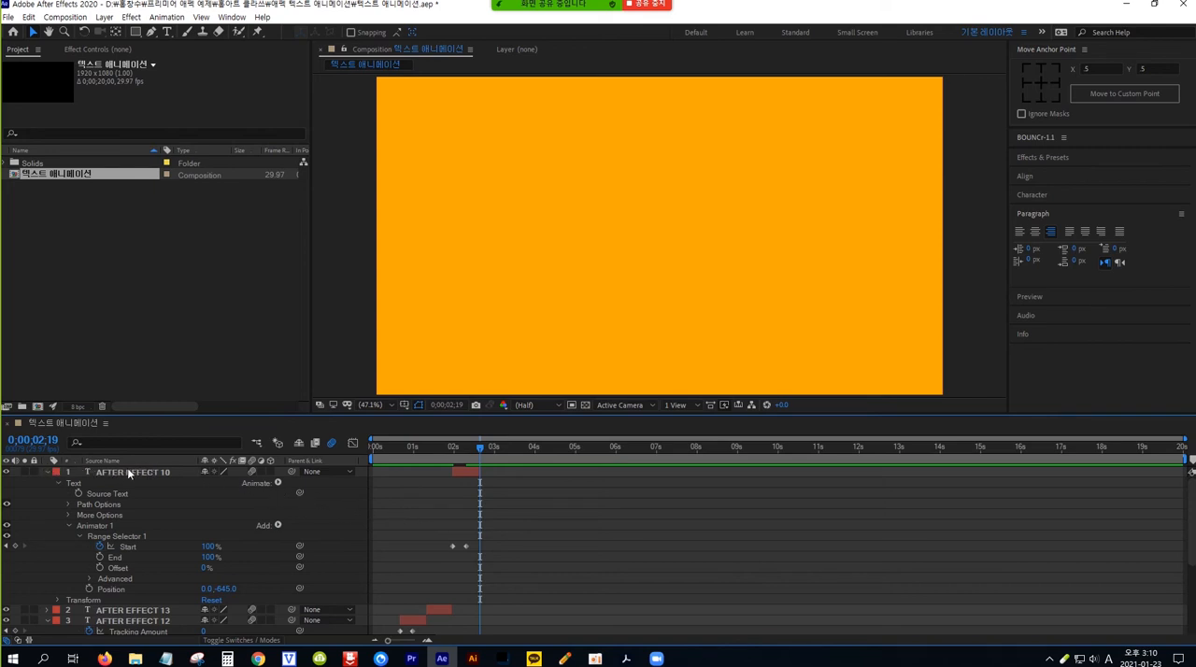
pyautogui.click(48, 472)
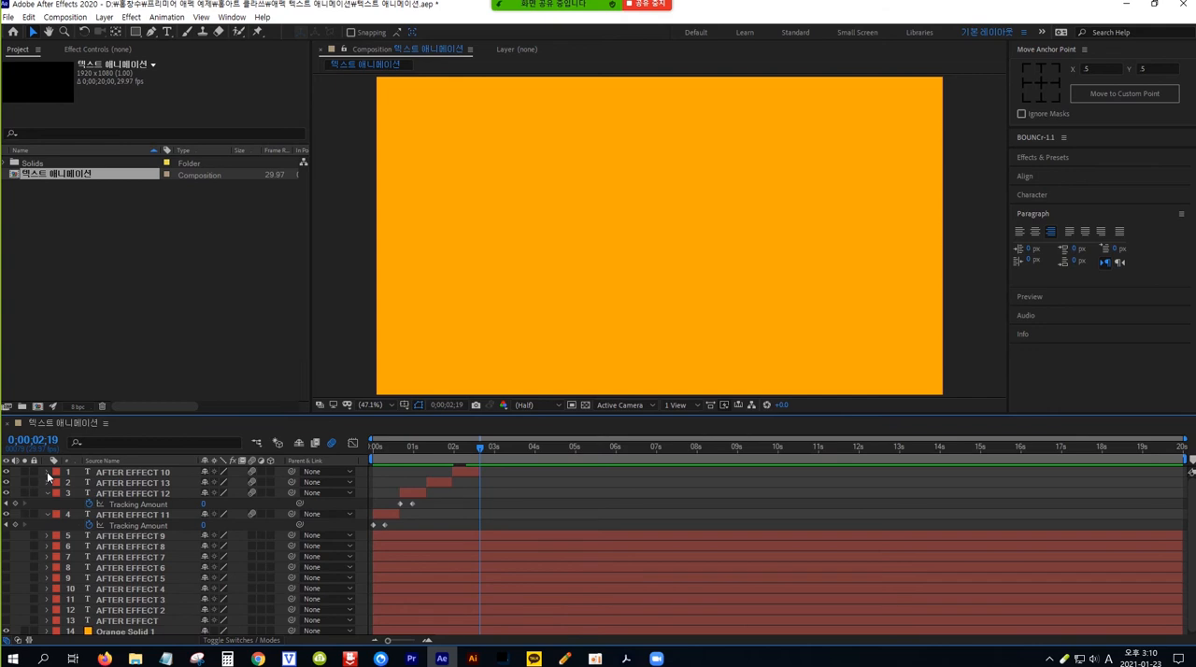
# Step: Show the AFTER EFFECT 9 layer, move it above all other layers, and make it start at 0;00;02;19, where AFTER EFFECT 10 ends
pyautogui.click(7, 536)
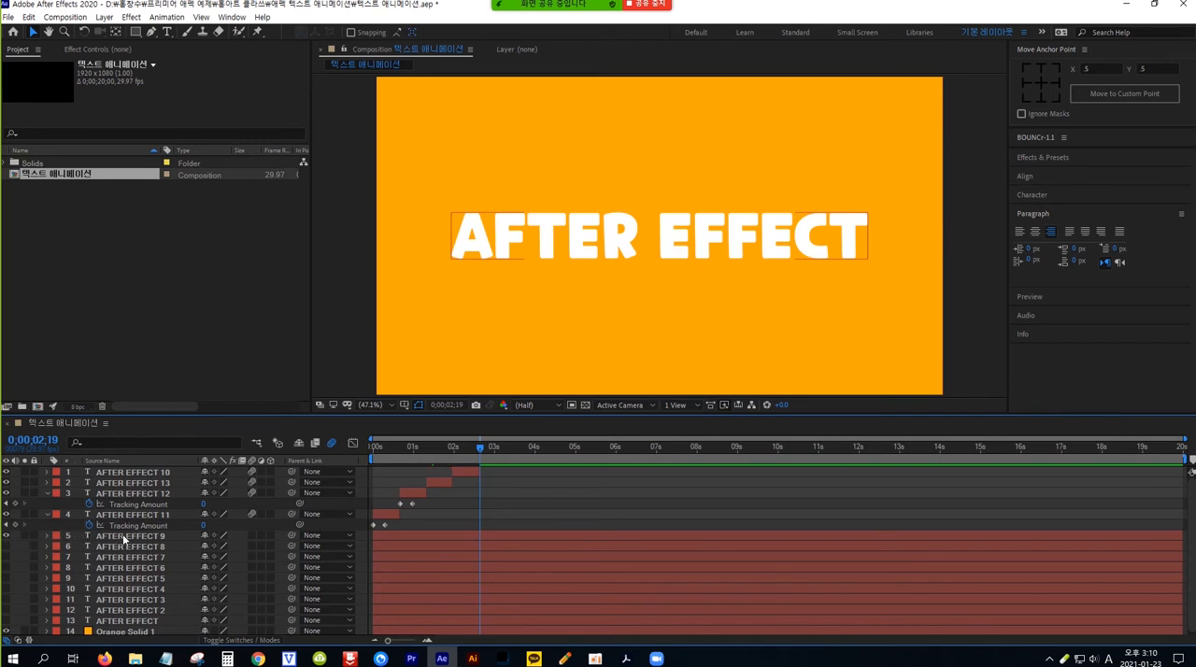
pyautogui.moveTo(145, 539); pyautogui.dragTo(147, 474)
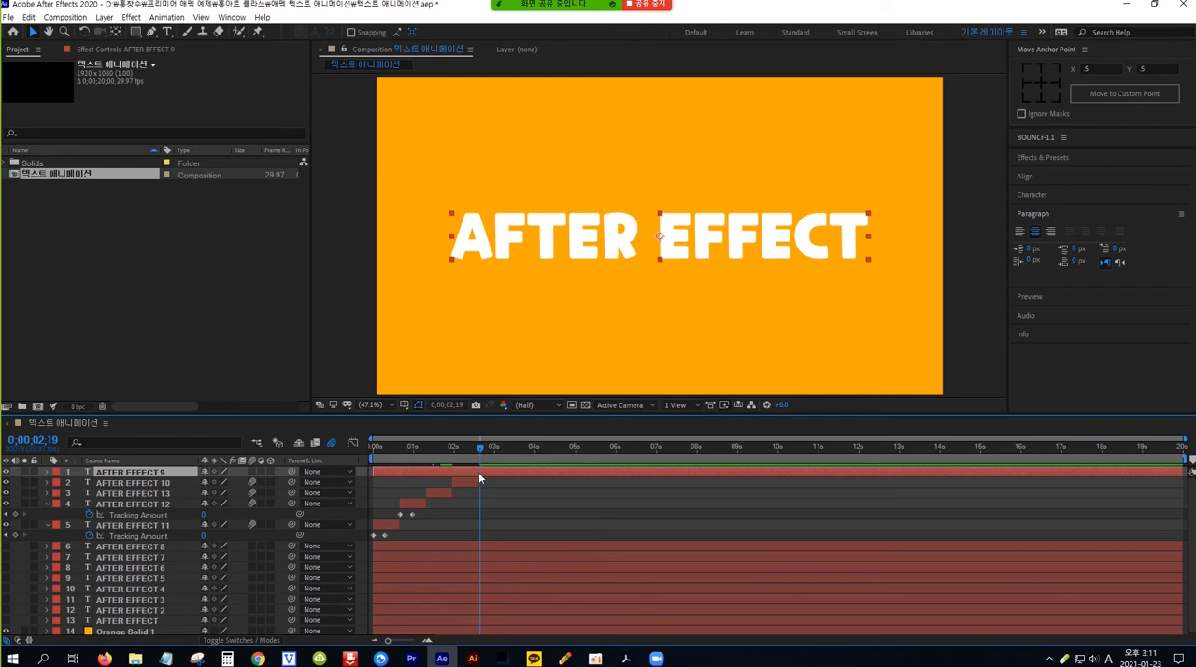
pyautogui.hotkey('alt', '[')
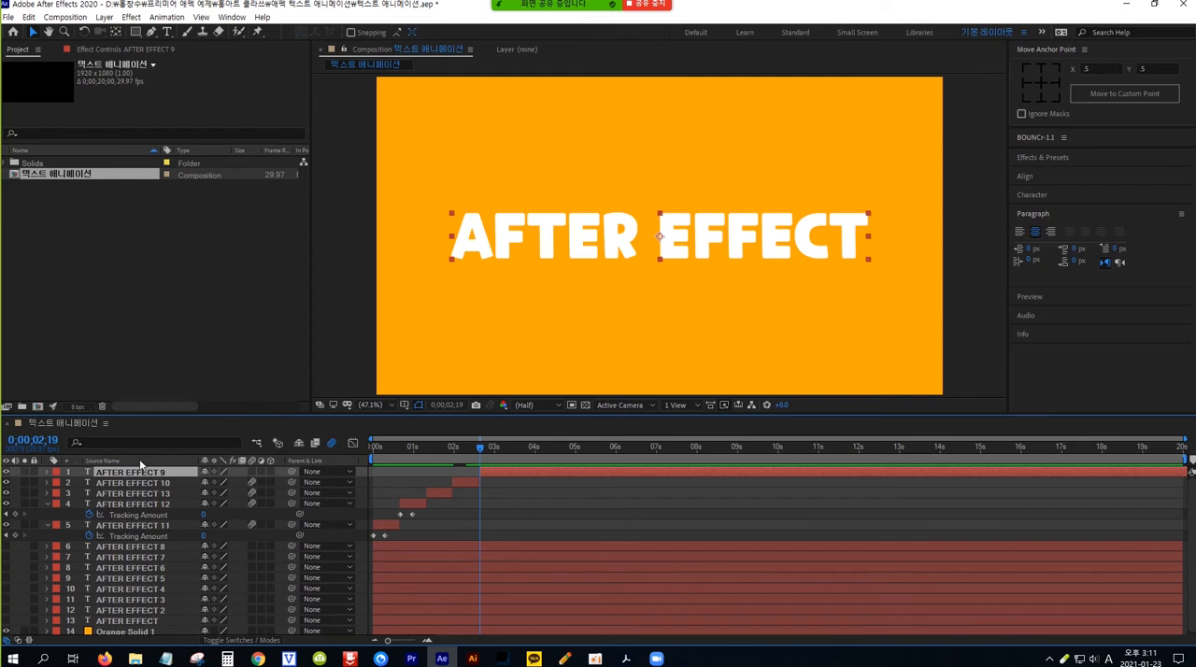
# Step: Add a Position animator to the AFTER EFFECT 9 text and set its position to 0, -645
pyautogui.click(46, 473)
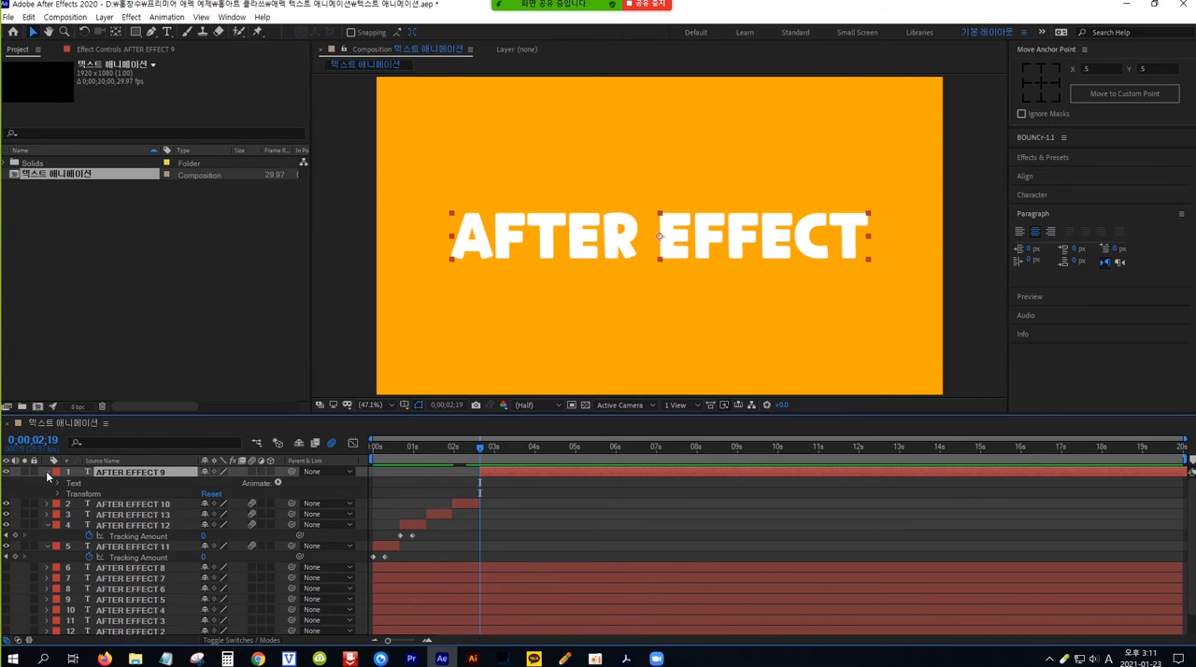
pyautogui.click(278, 481)
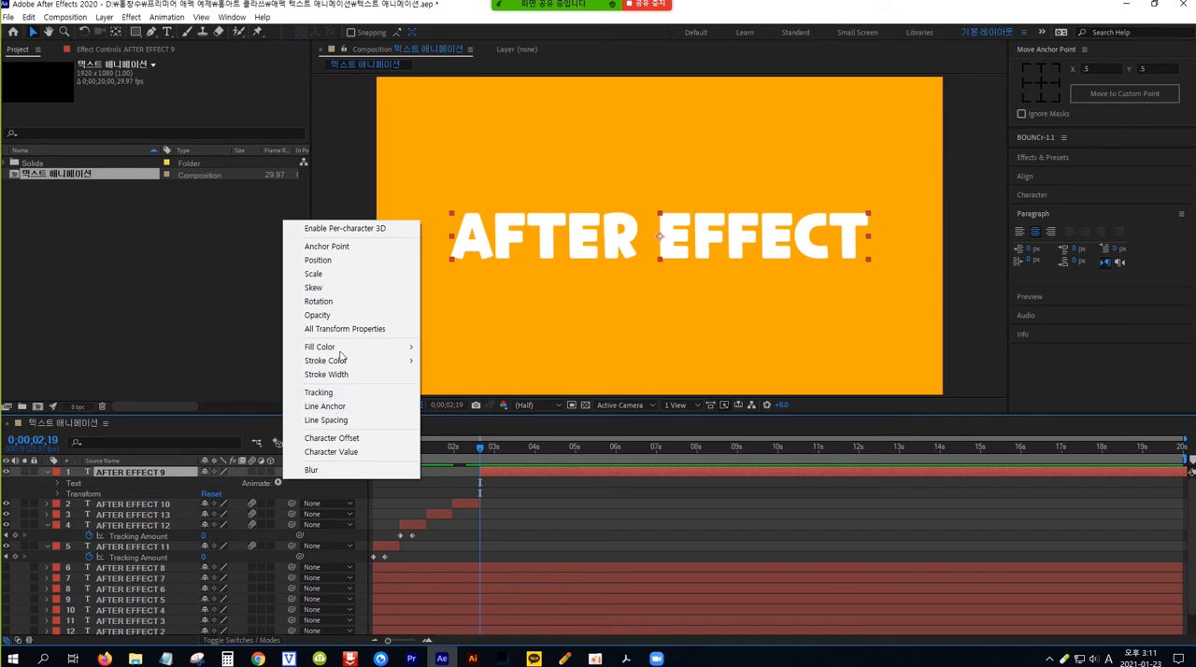
pyautogui.click(334, 262)
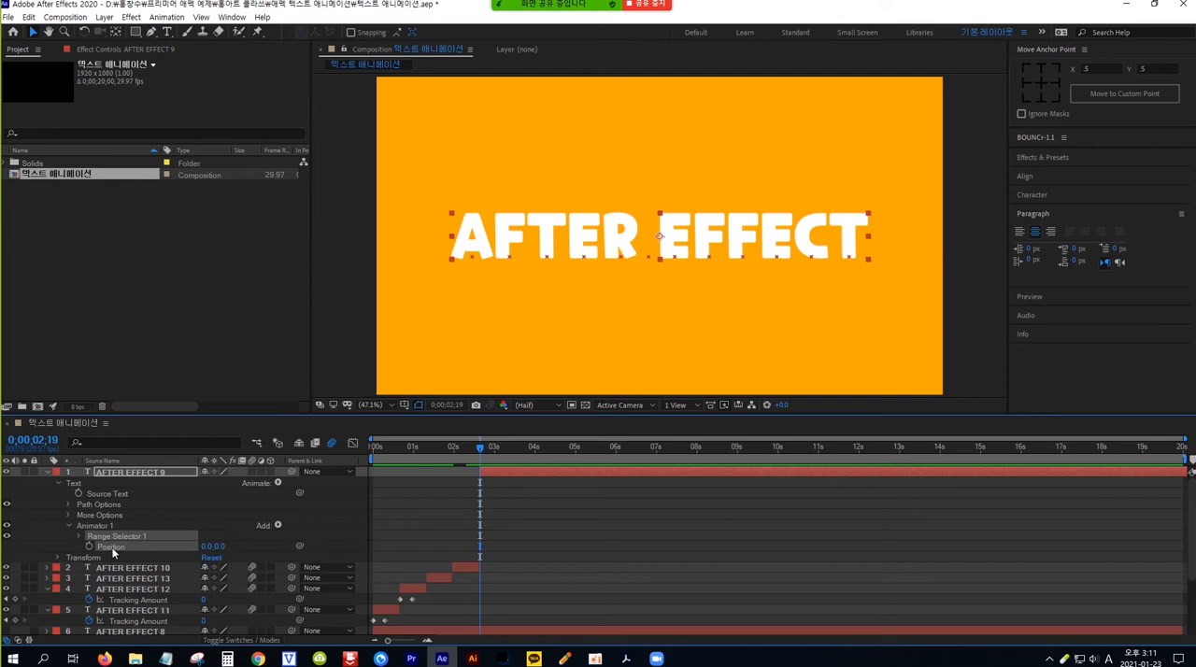
pyautogui.moveTo(216, 546); pyautogui.dragTo(80, 546)
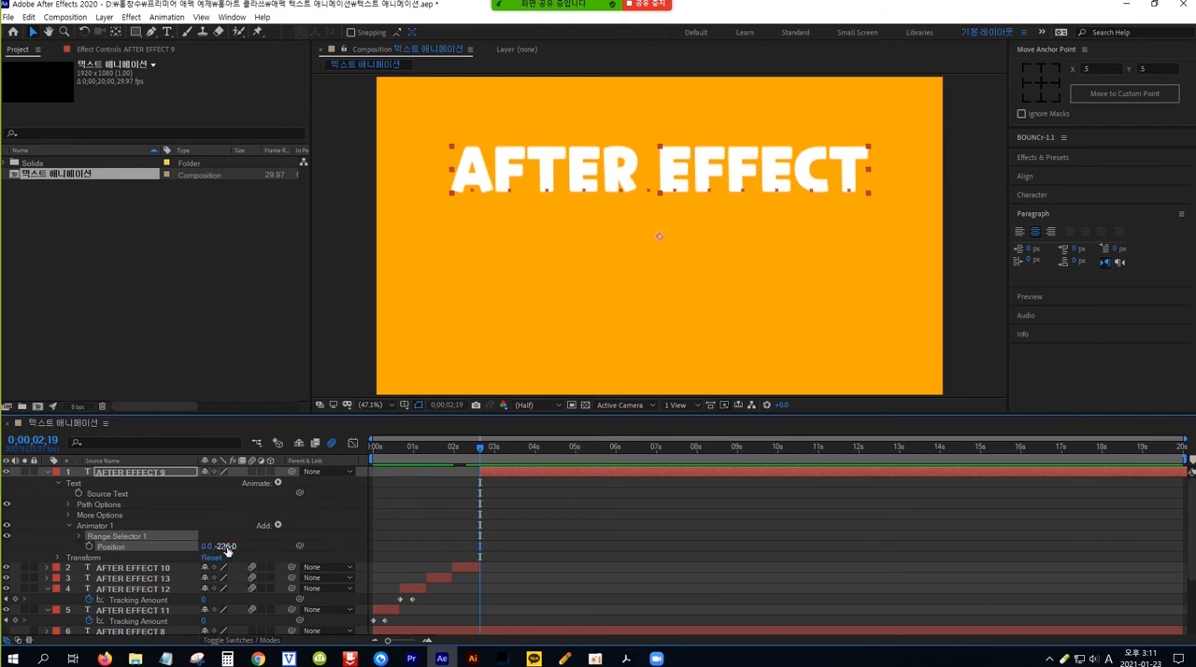
pyautogui.moveTo(232, 547); pyautogui.dragTo(89, 546)
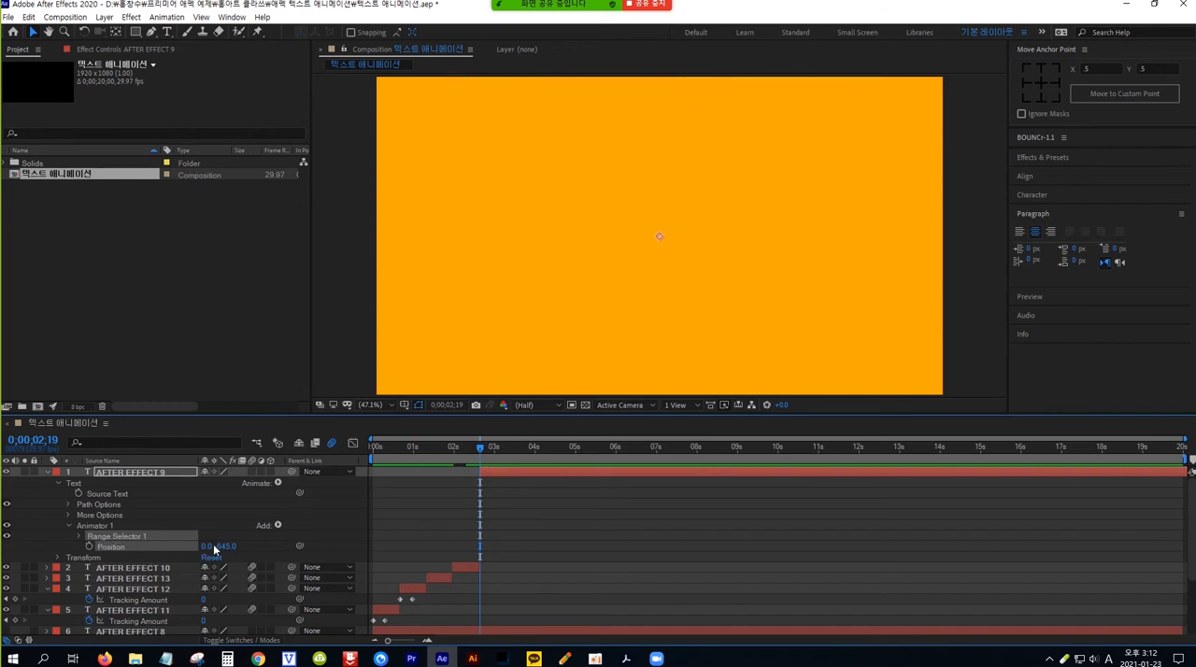
# Step: Keyframe the End of AFTER EFFECT 9's Range Selector 1 at 100% at 0;00;02;19 and 0% at 0;00;02;29
pyautogui.click(79, 536)
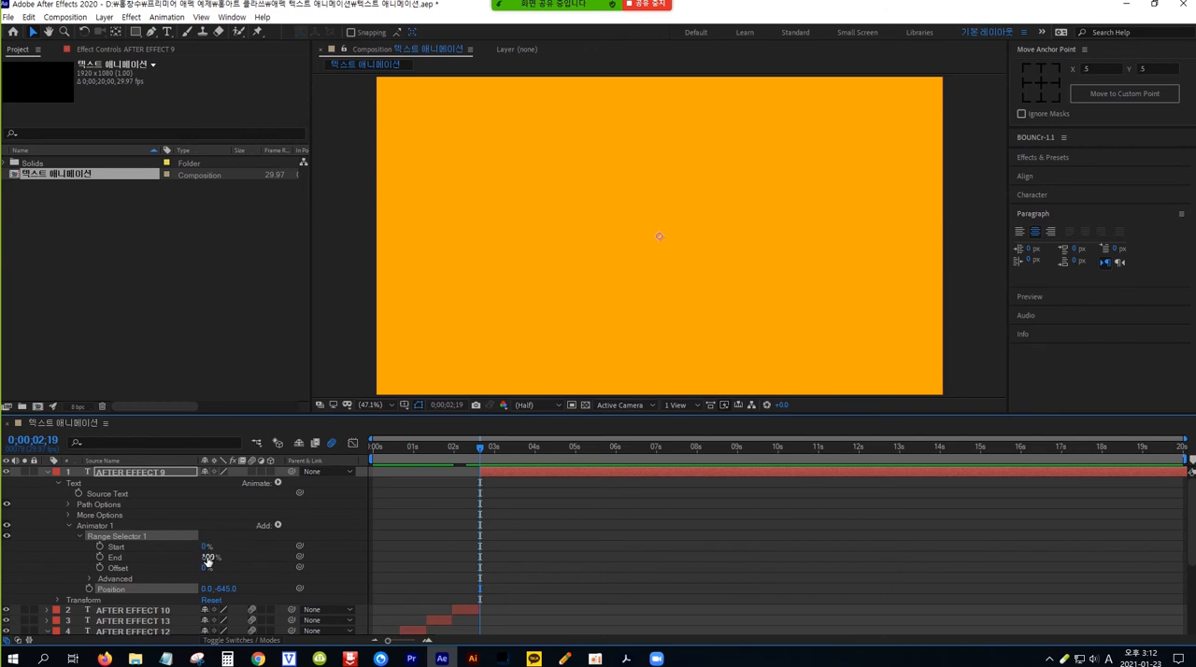
pyautogui.click(99, 557)
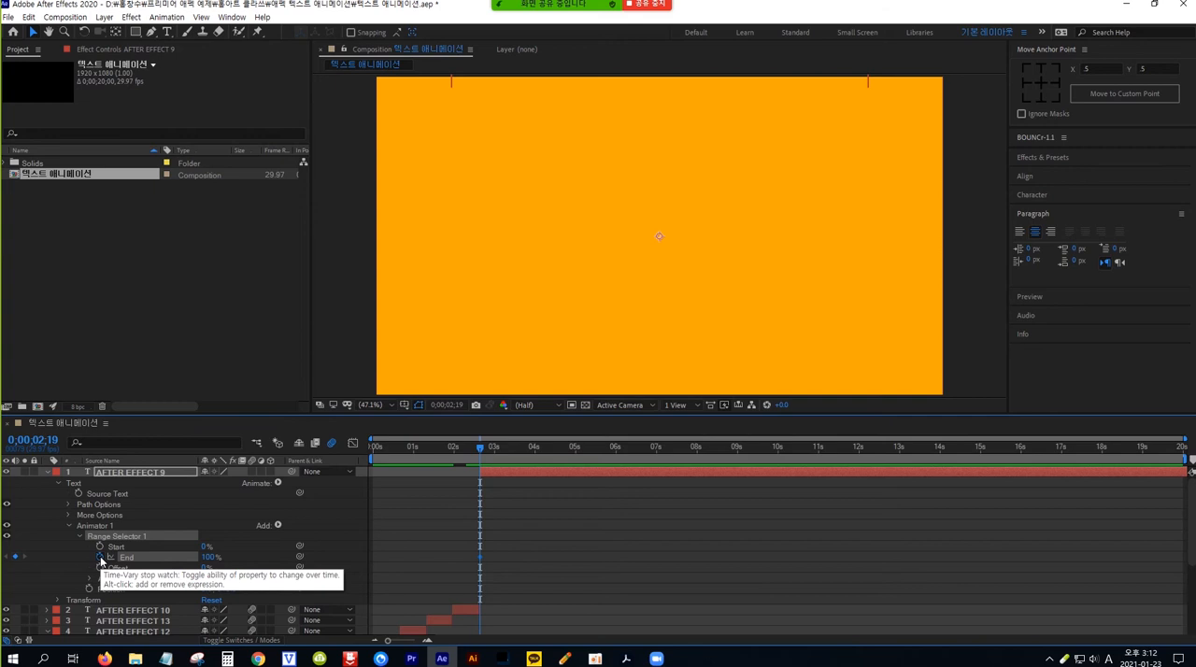
pyautogui.hotkey('shift', 'pagedown')
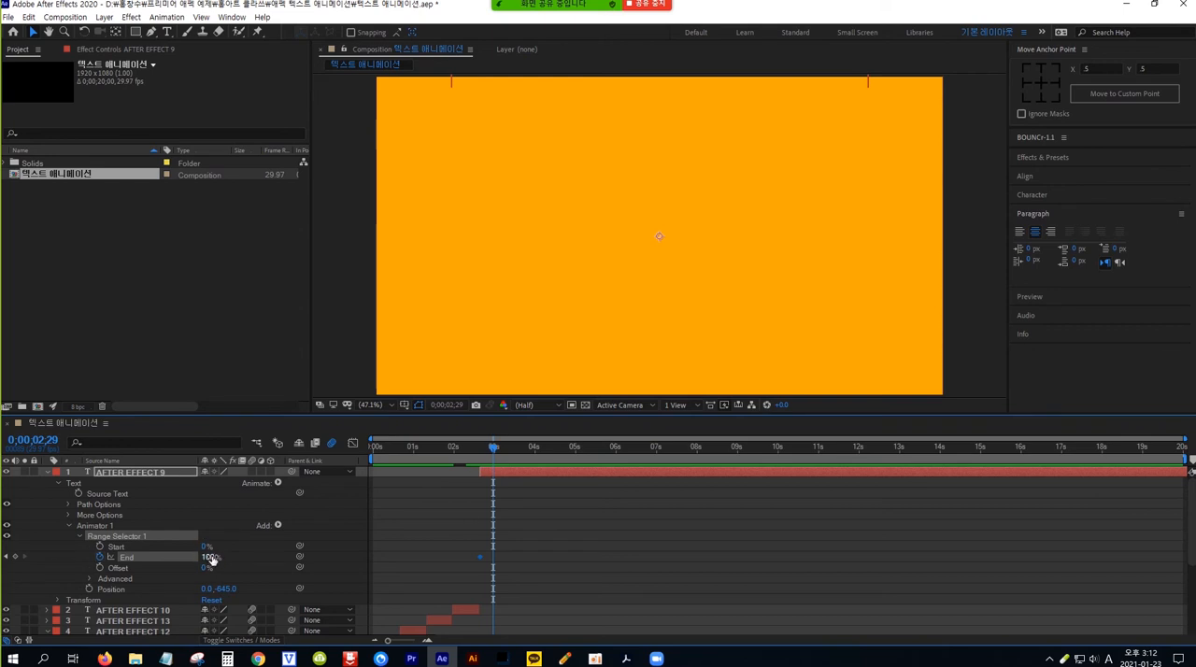
pyautogui.moveTo(211, 558); pyautogui.dragTo(140, 558)
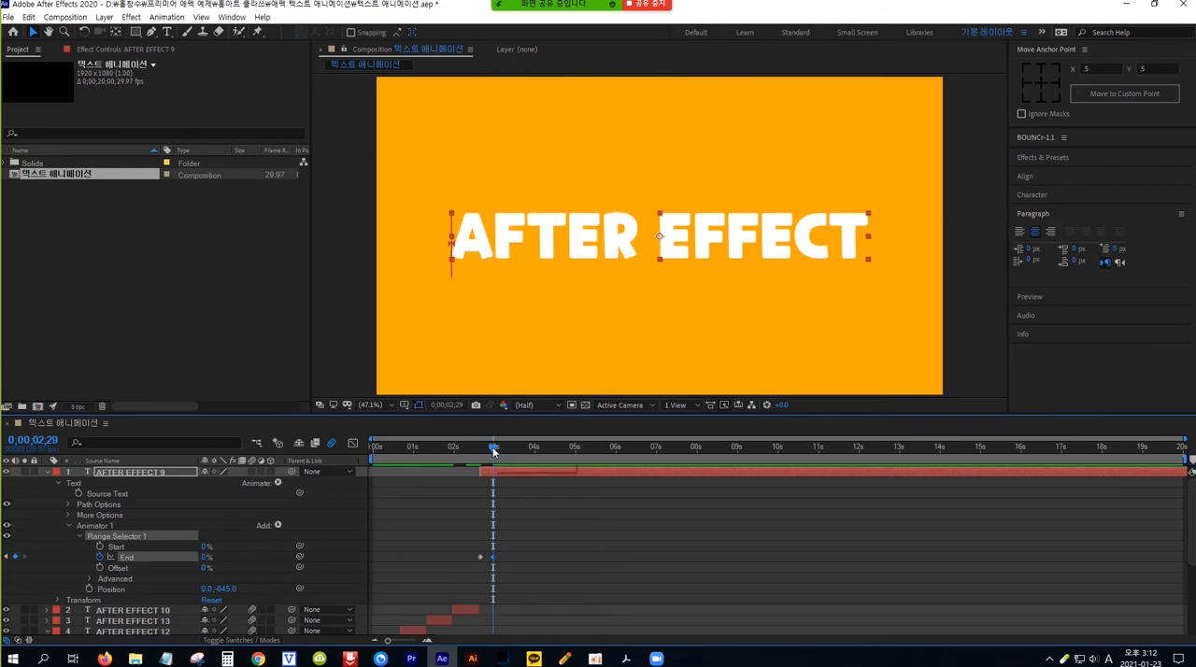
# Step: Scrub and play the AFTER EFFECT 9 animation between 0;00;02;19 and 0;00;02;29 to check the order in which its letters drop
pyautogui.moveTo(494, 449); pyautogui.dragTo(473, 451)
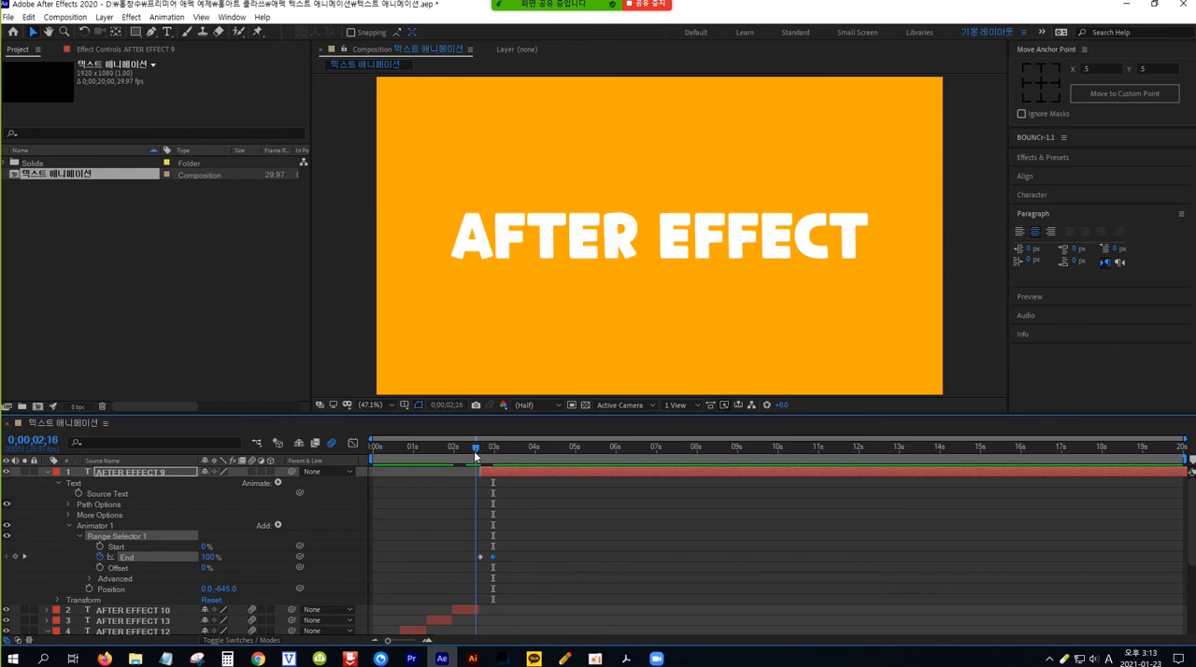
pyautogui.click(530, 448)
pyautogui.moveTo(529, 449); pyautogui.dragTo(477, 454)
pyautogui.press('space')
pyautogui.press('space')
pyautogui.moveTo(518, 450); pyautogui.dragTo(480, 463)
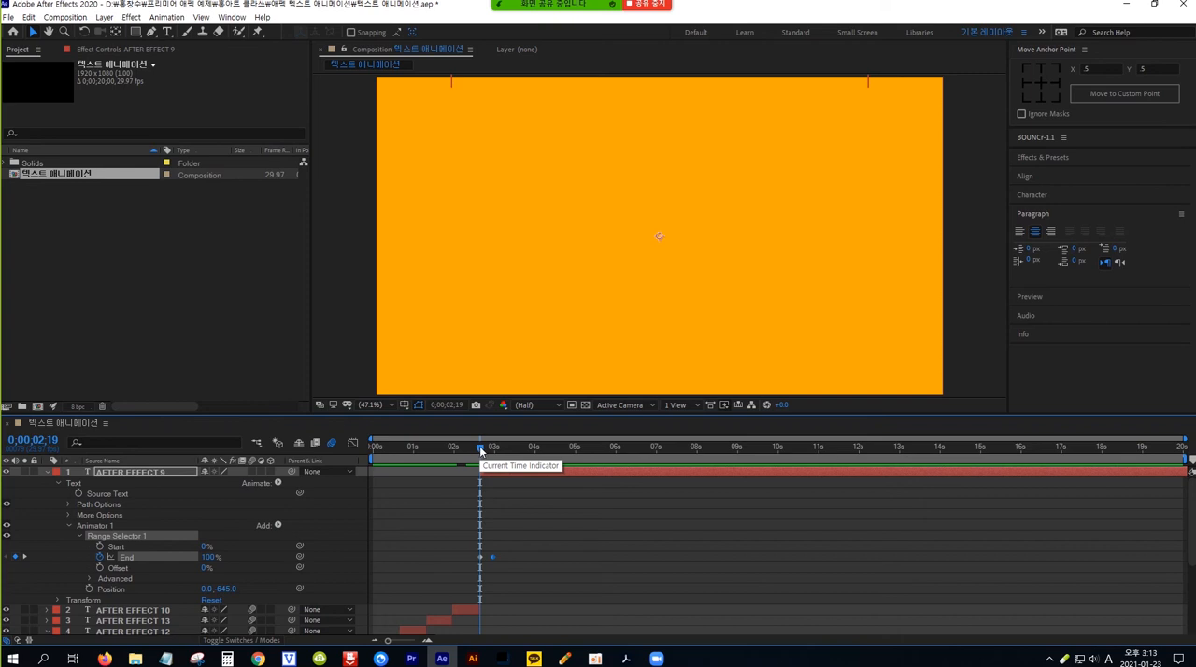
pyautogui.moveTo(480, 449)
pyautogui.mouseDown()
pyautogui.moveTo(449, 451)
pyautogui.moveTo(492, 454)
pyautogui.mouseUp()
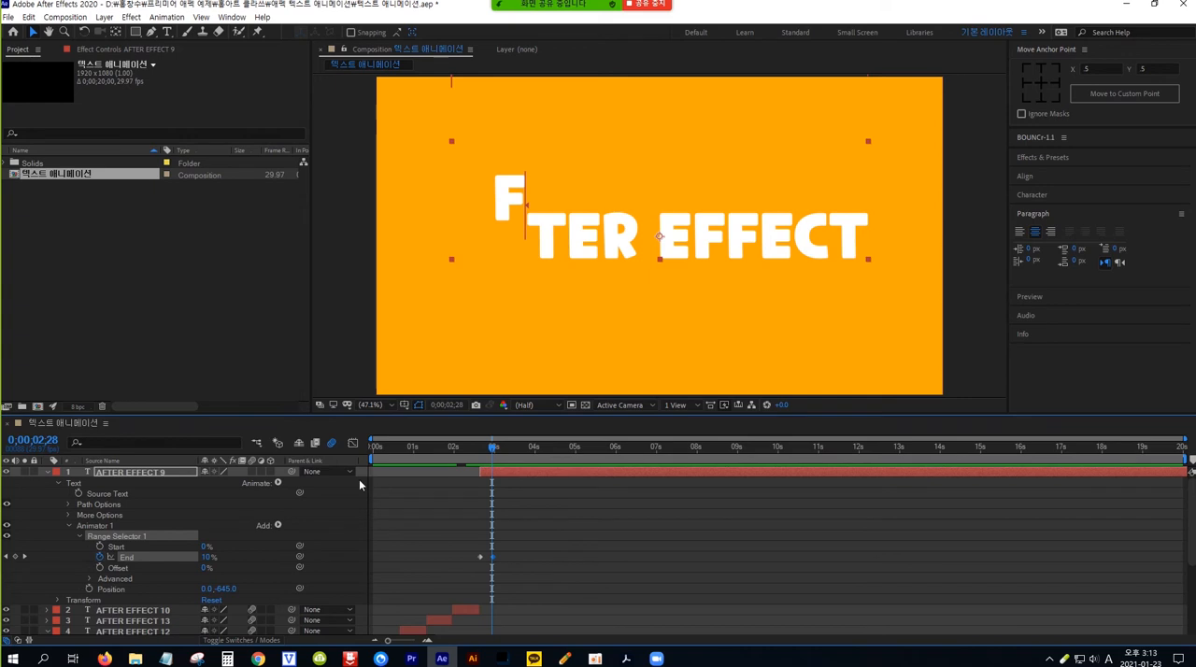
# Step: Enable motion blur on the AFTER EFFECT 9 layer and preview both letter-drop animations from about 0;00;01;28
pyautogui.click(251, 472)
pyautogui.click(484, 452)
pyautogui.moveTo(484, 453); pyautogui.dragTo(448, 447)
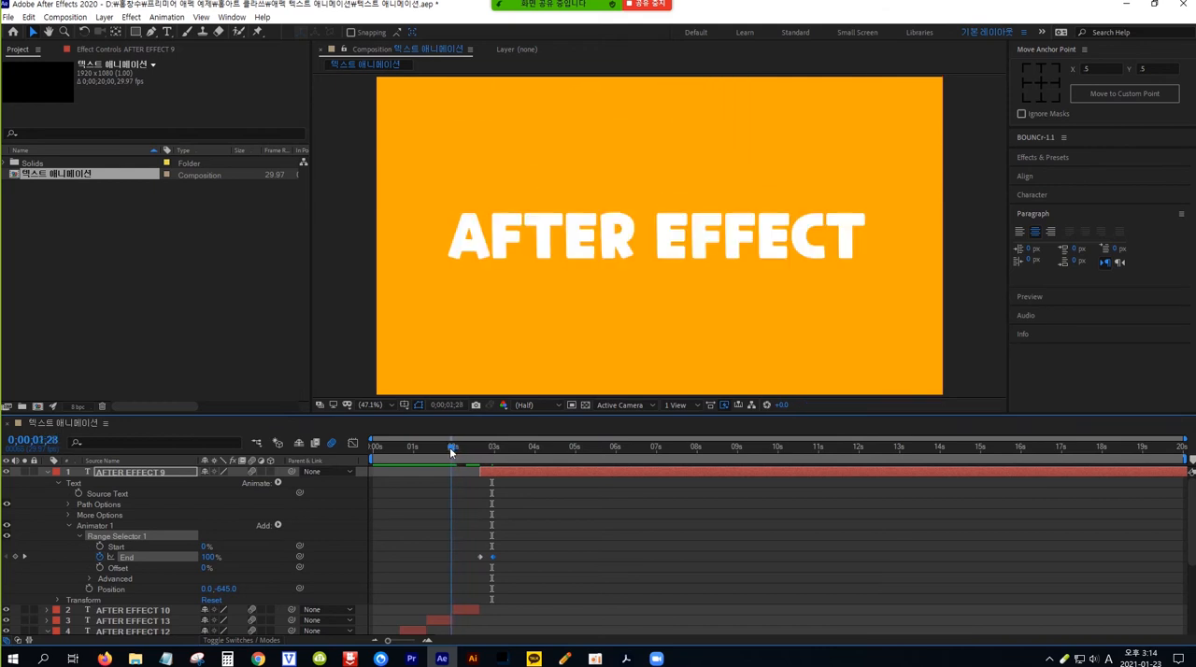
pyautogui.press('space')
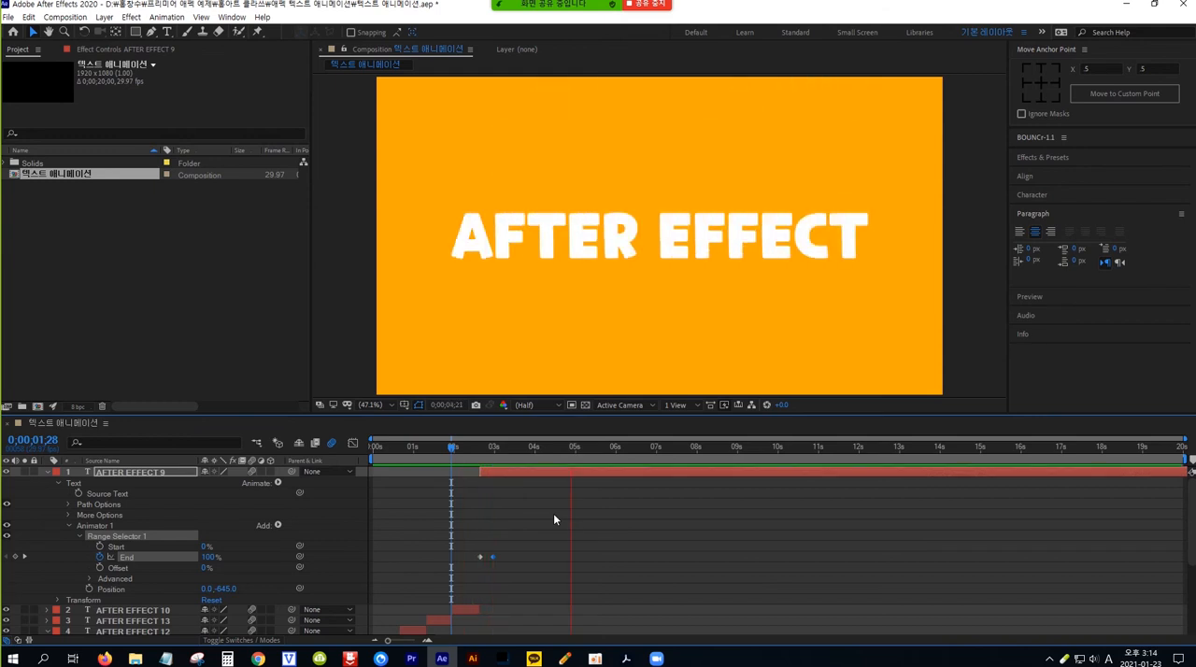
pyautogui.press('space')
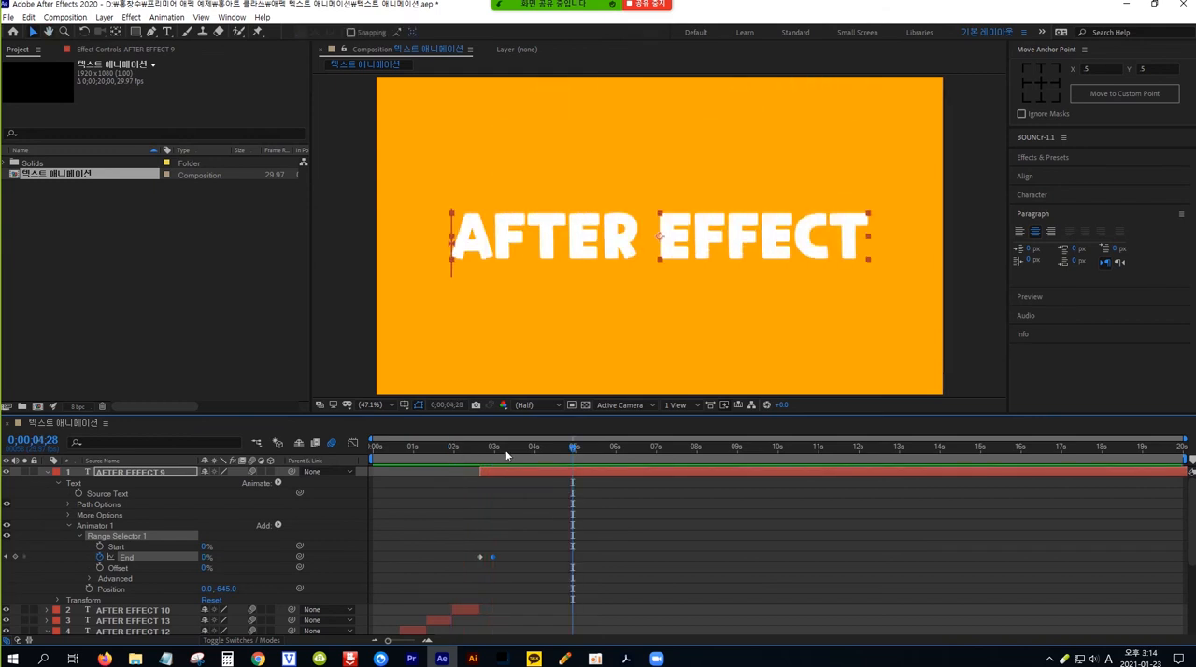
pyautogui.moveTo(540, 449); pyautogui.dragTo(451, 450)
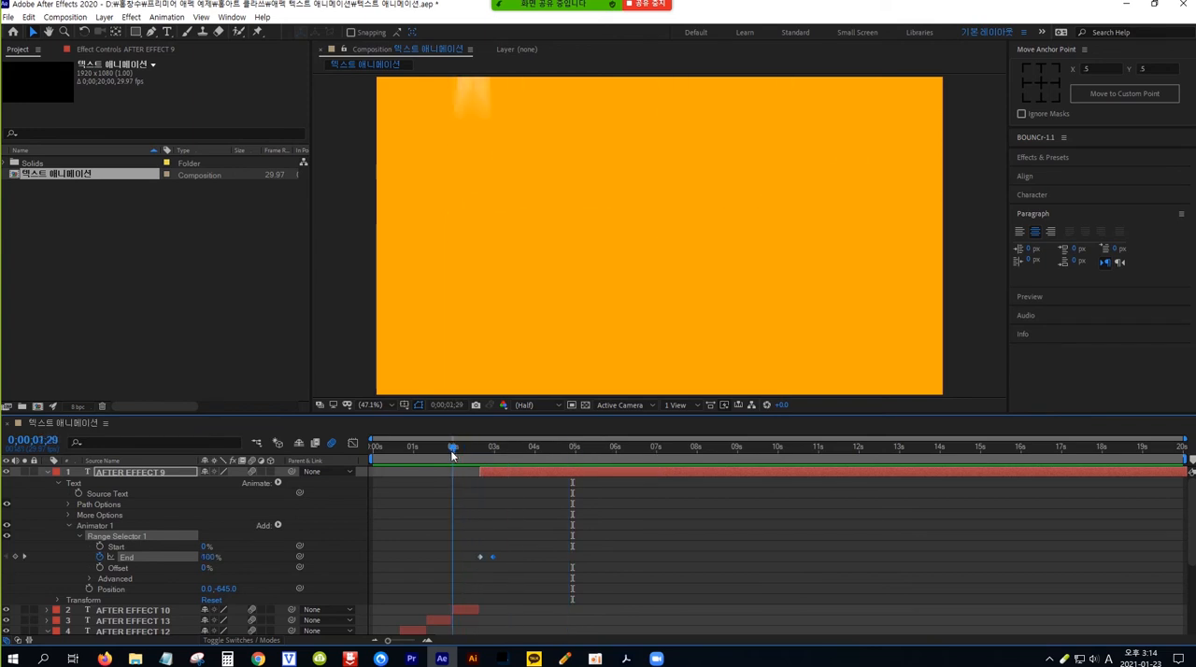
pyautogui.press('space')
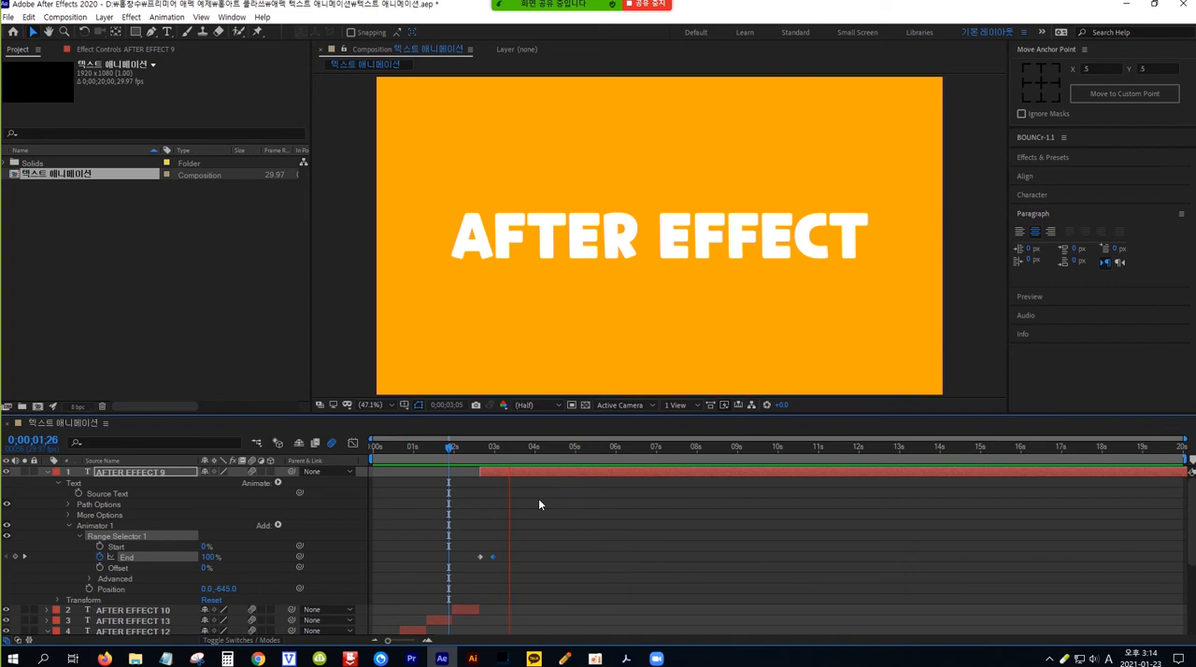
pyautogui.click(568, 525)
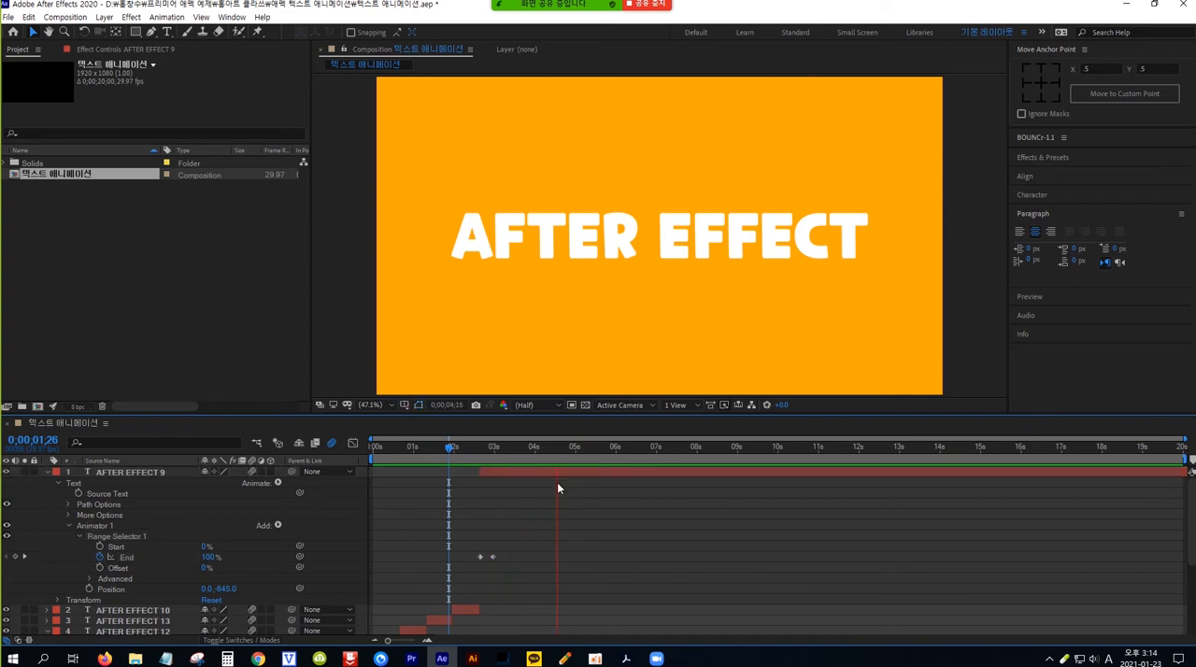
# Step: Collapse the AFTER EFFECT 9 layer, make AFTER EFFECT 8 visible and move it above AFTER EFFECT 9 to the top of the layer stack
pyautogui.press('space')
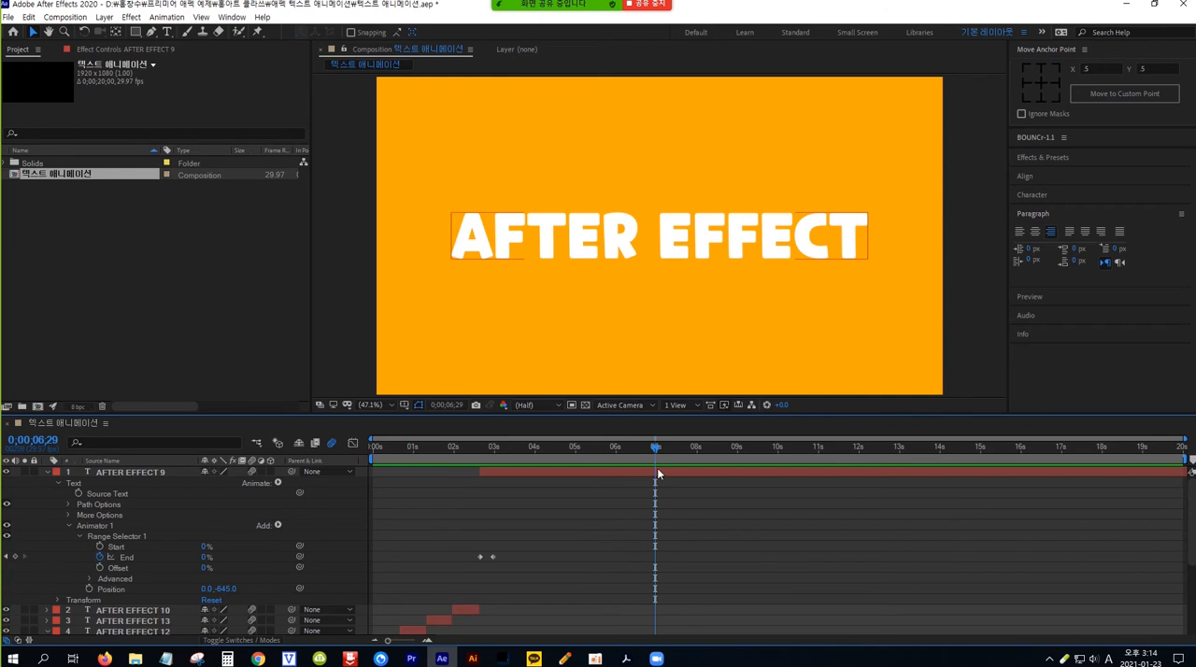
pyautogui.click(521, 471)
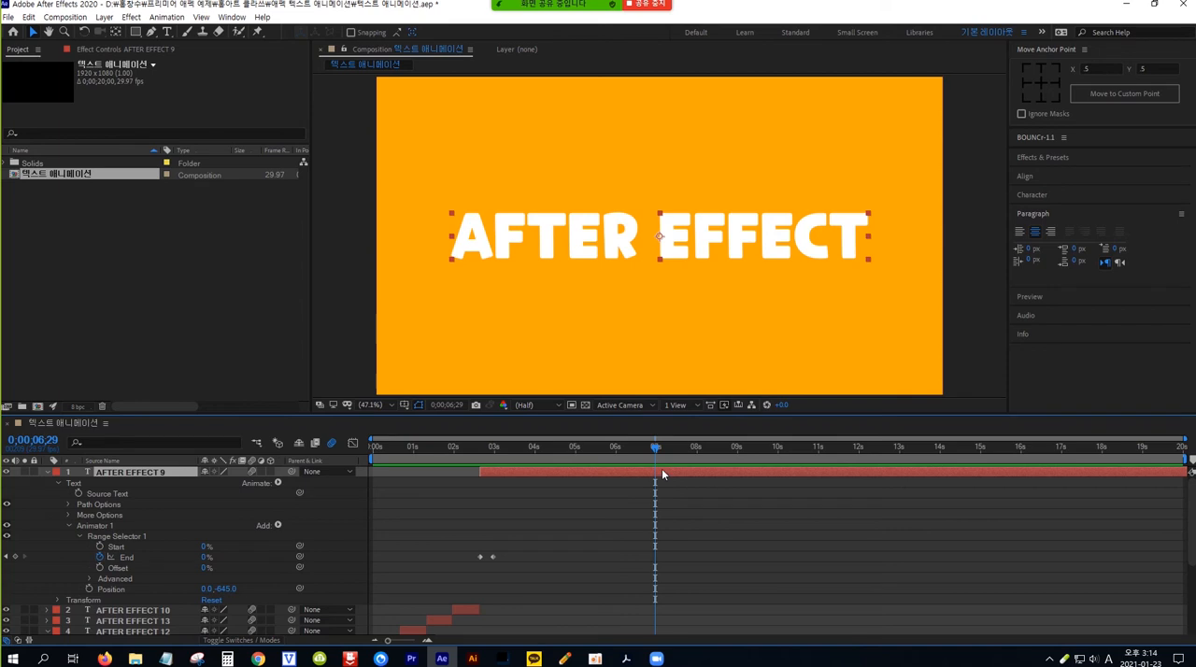
pyautogui.moveTo(656, 452); pyautogui.dragTo(484, 451)
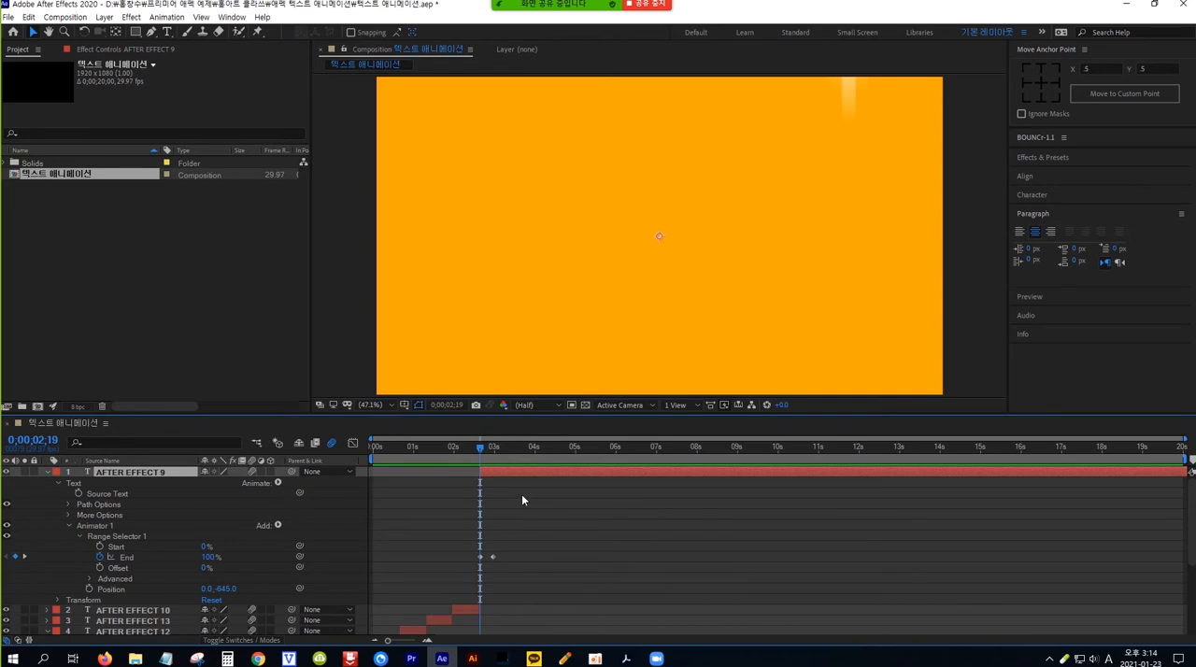
pyautogui.click(48, 475)
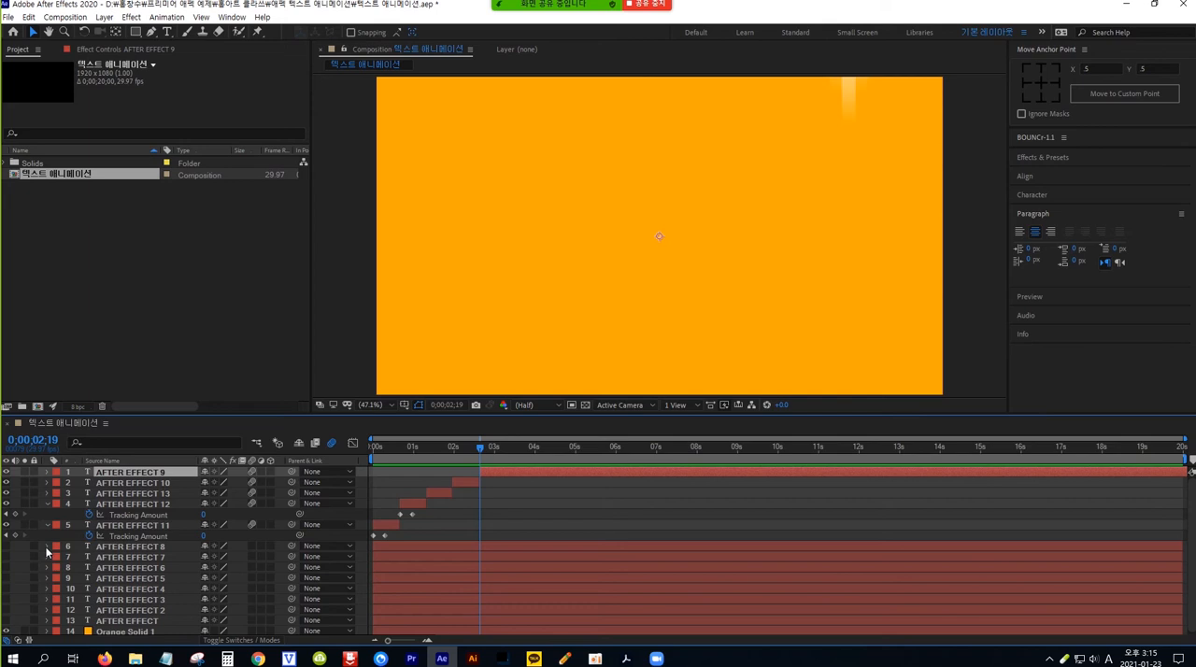
pyautogui.click(6, 547)
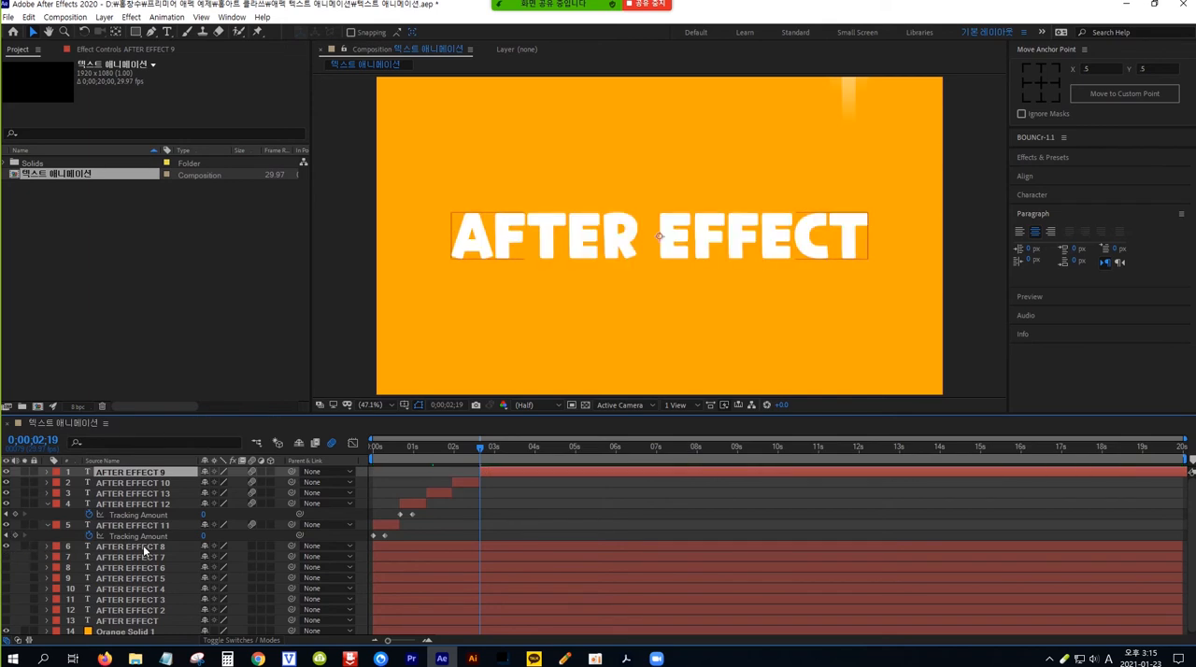
pyautogui.moveTo(143, 544); pyautogui.dragTo(145, 473)
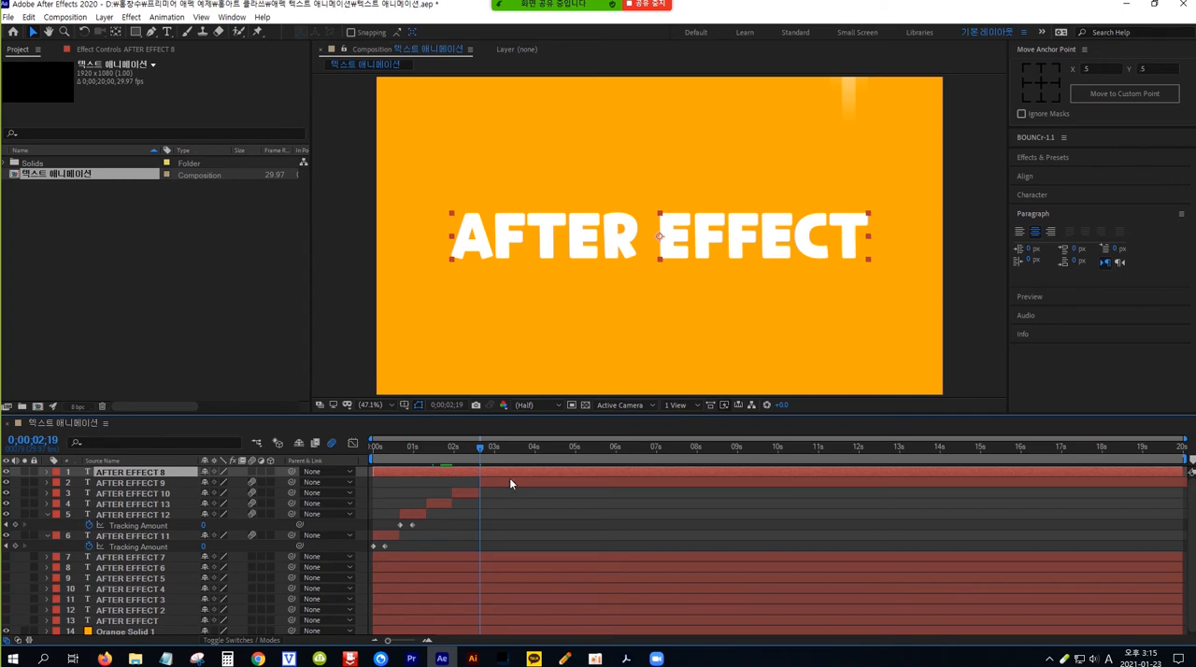
# Step: Split the AFTER EFFECT 9 layer at 0;00;03;09 and delete the part after the split
pyautogui.click(157, 482)
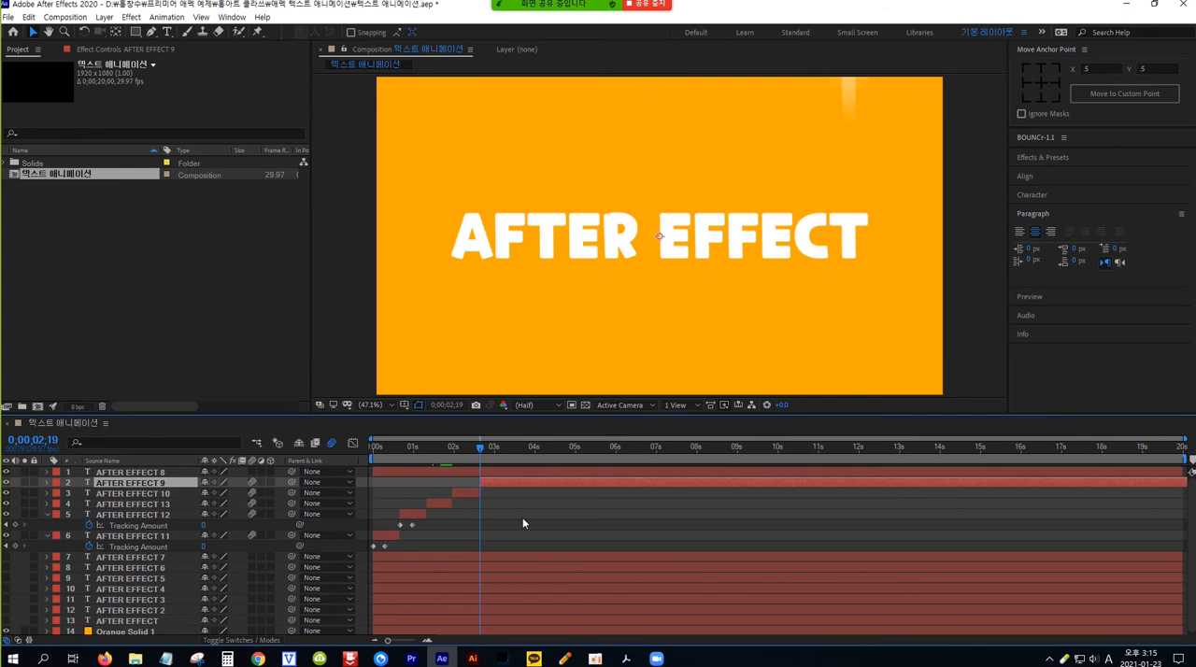
pyautogui.hotkey('shift', 'pagedown')
pyautogui.hotkey('shift', 'pagedown')
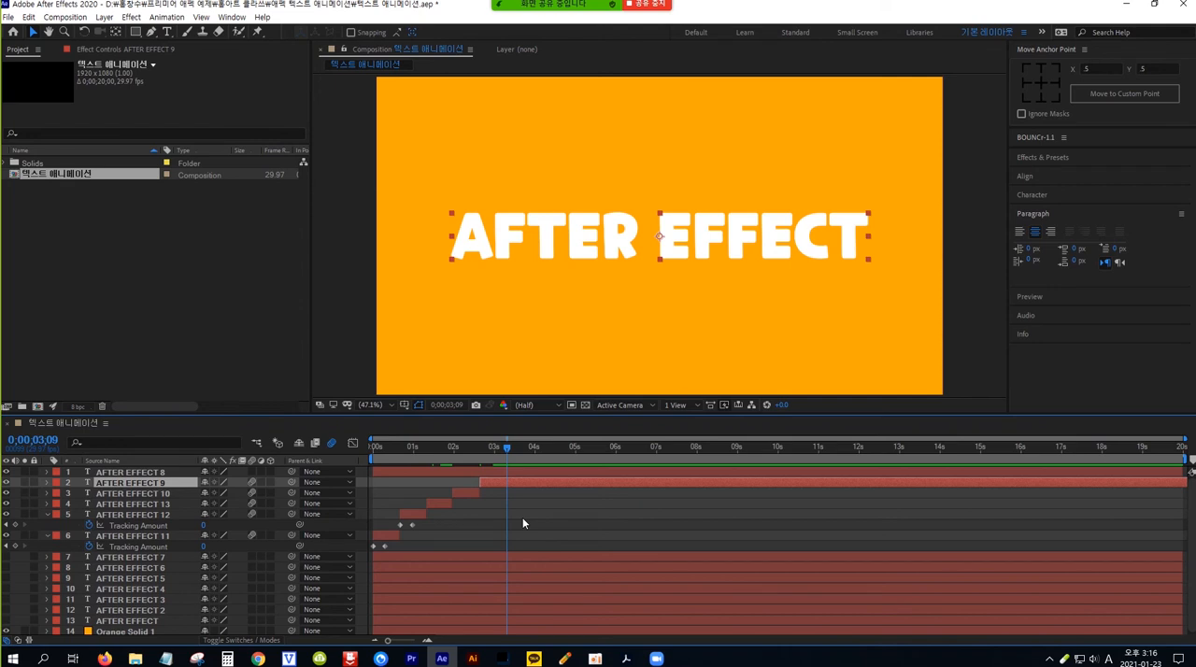
pyautogui.hotkey('ctrl', 'shift', 'd')
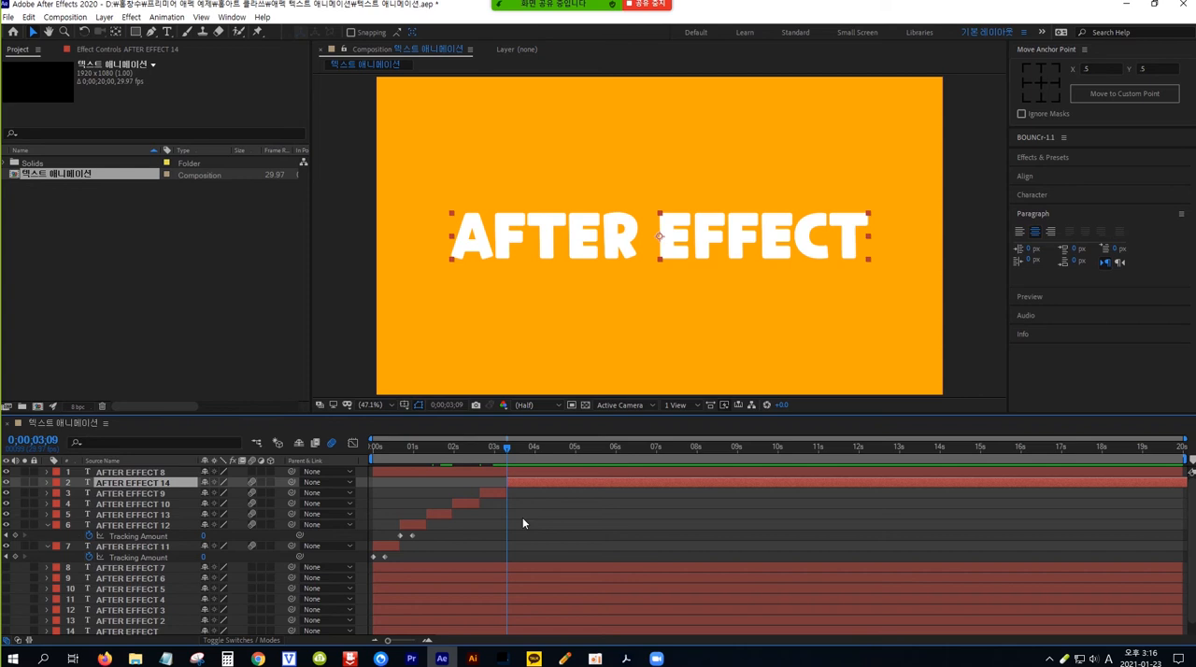
pyautogui.press('Delete')
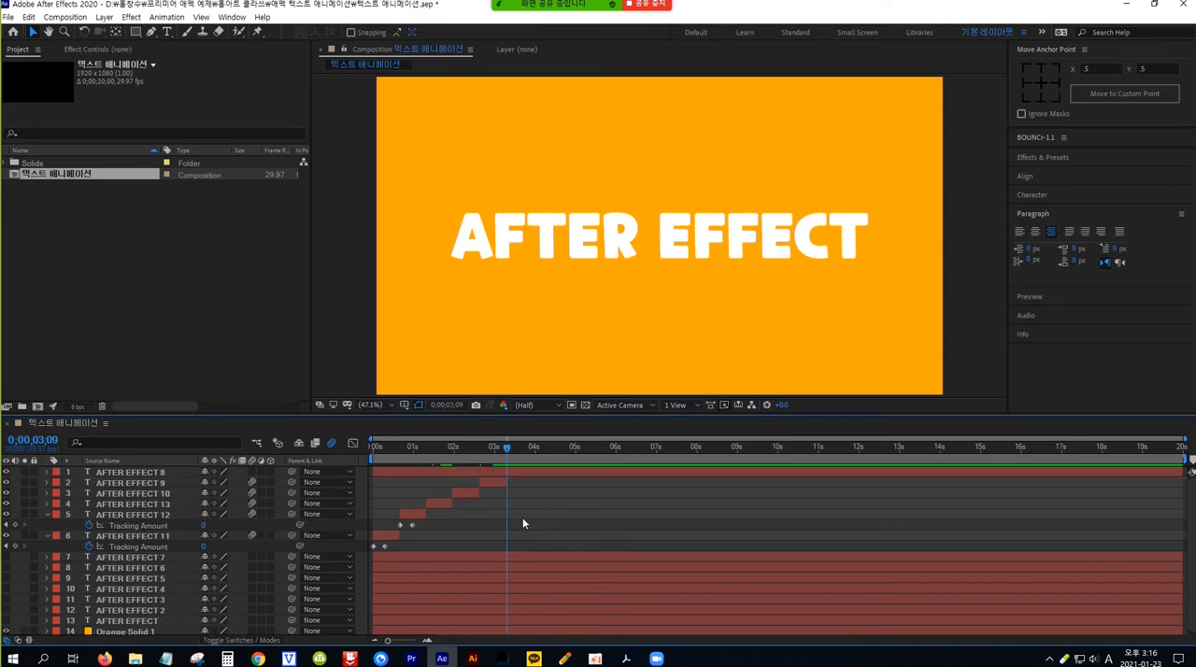
# Step: Shift the AFTER EFFECT 8 layer so that it starts at 0;00;03;09
pyautogui.click(146, 473)
pyautogui.click(147, 473)
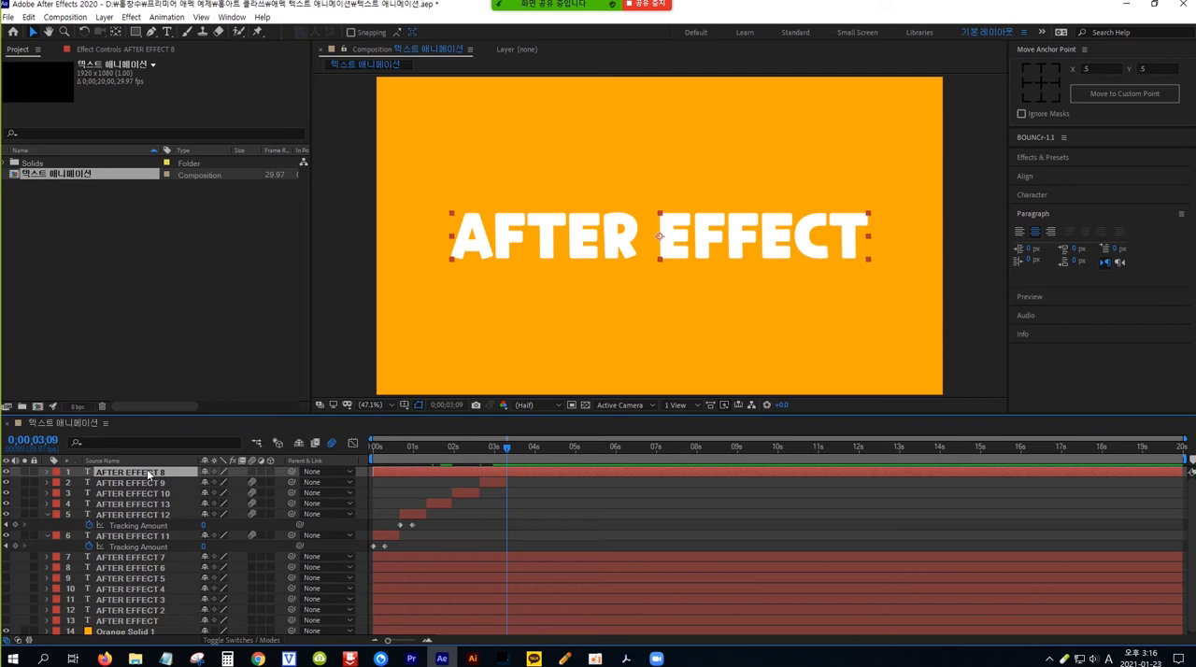
pyautogui.press('[')
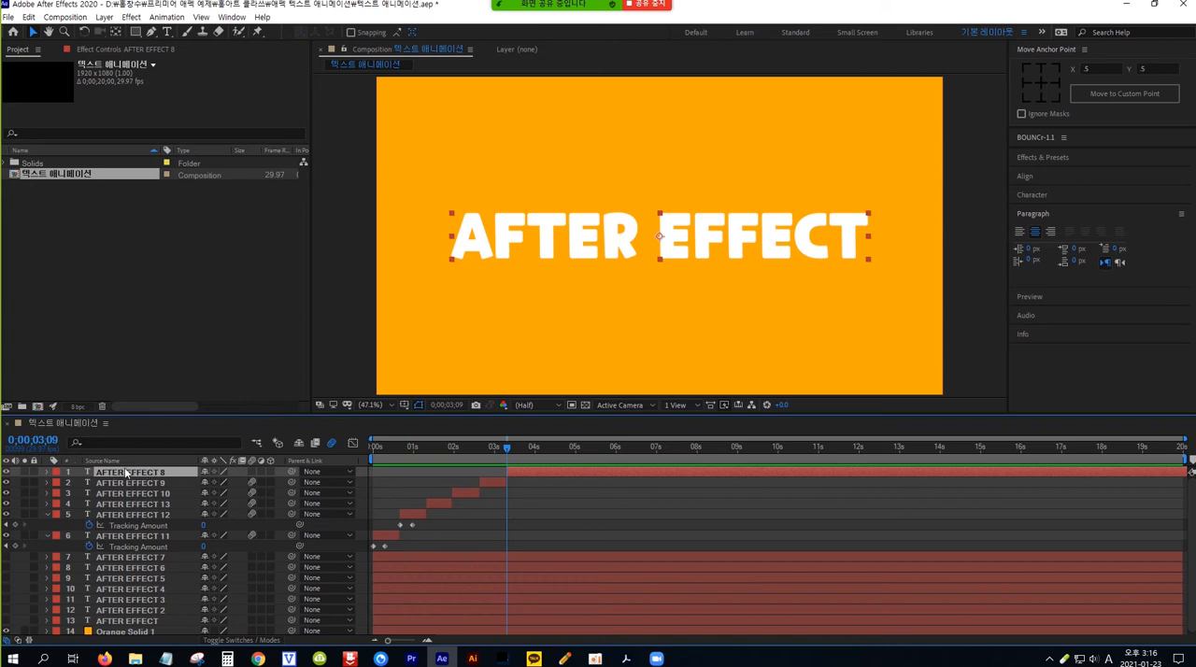
# Step: Add a Scale animator to the AFTER EFFECT 8 text and set its scale to 0%
pyautogui.click(48, 472)
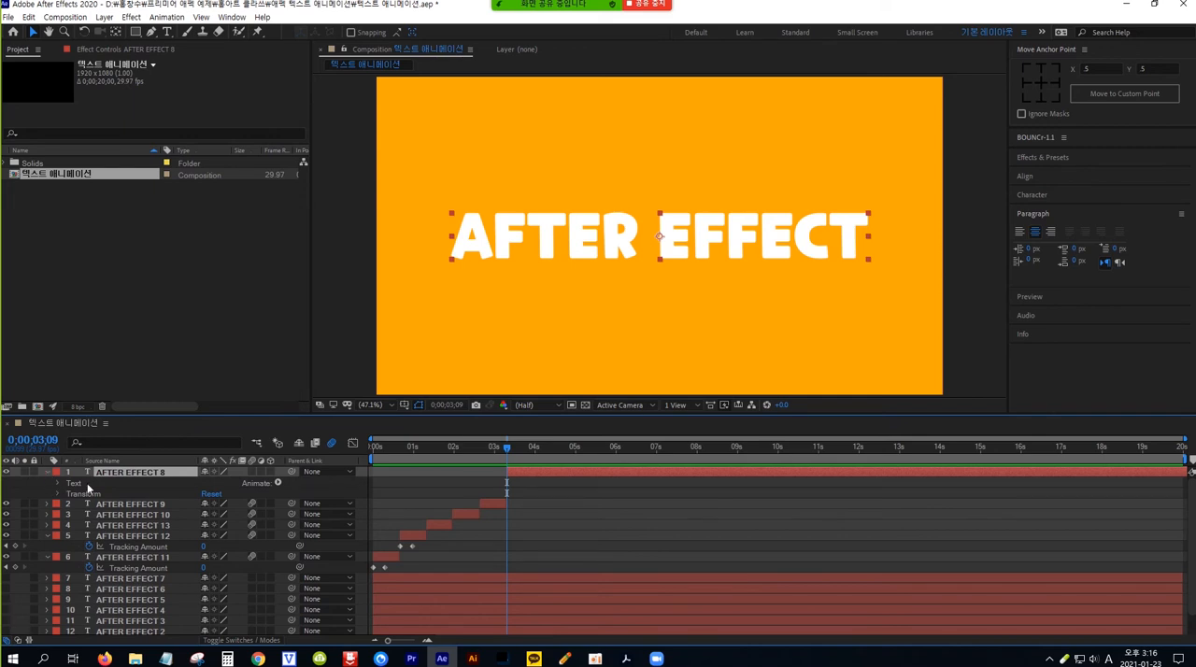
pyautogui.click(277, 483)
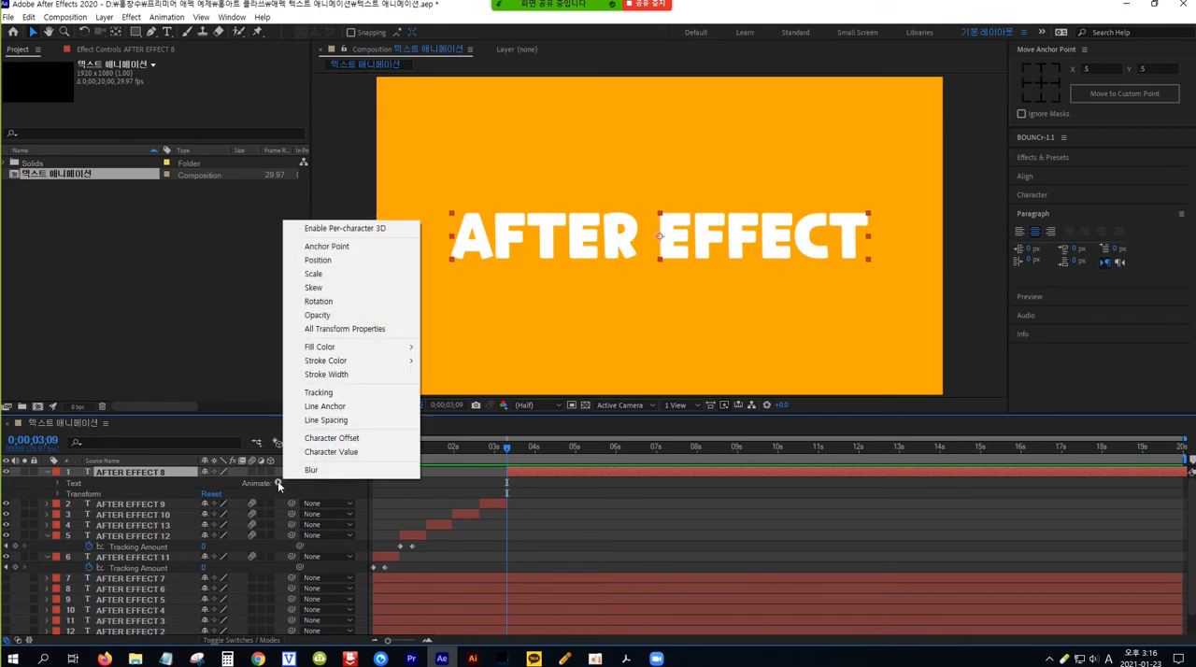
pyautogui.click(329, 279)
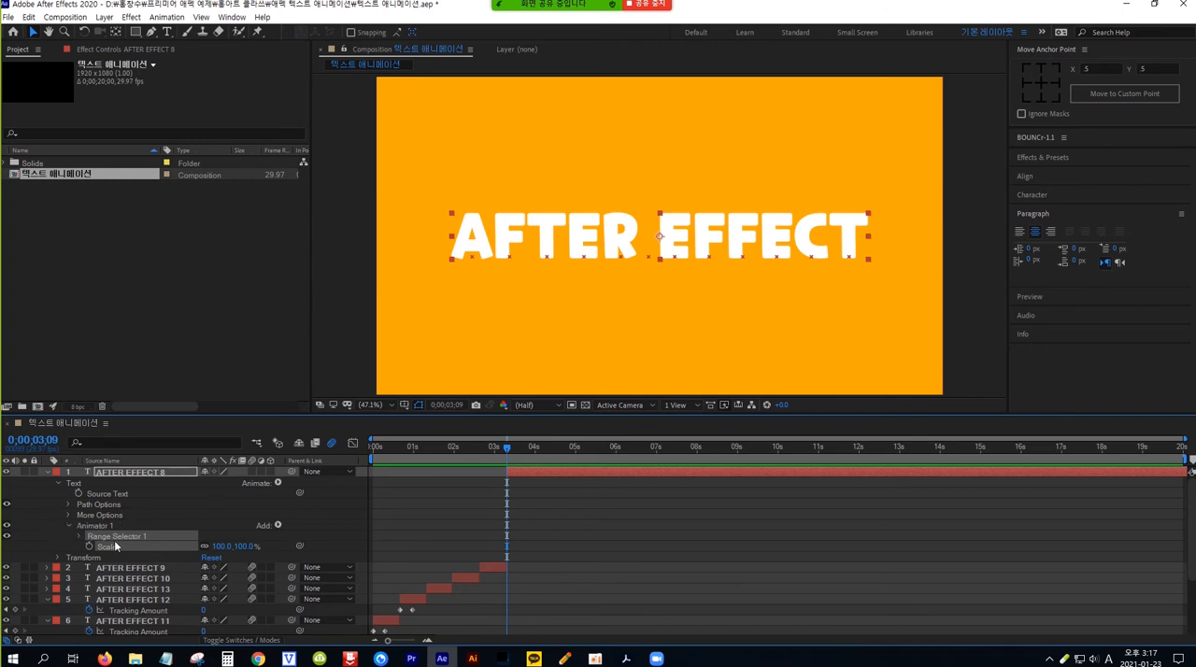
pyautogui.click(245, 546)
pyautogui.write('0')
pyautogui.press('Return')
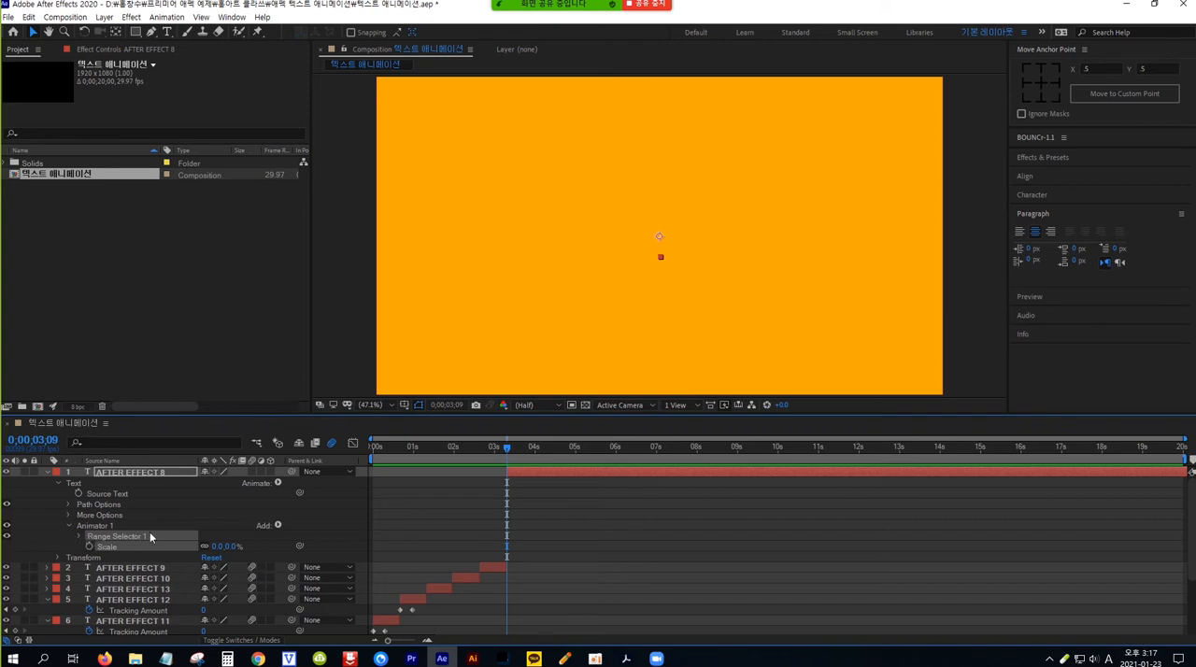
# Step: Keyframe the Start of AFTER EFFECT 8's Range Selector 1 at 0% at 0;00;03;09 and 100% at 0;00;03;19
pyautogui.click(80, 536)
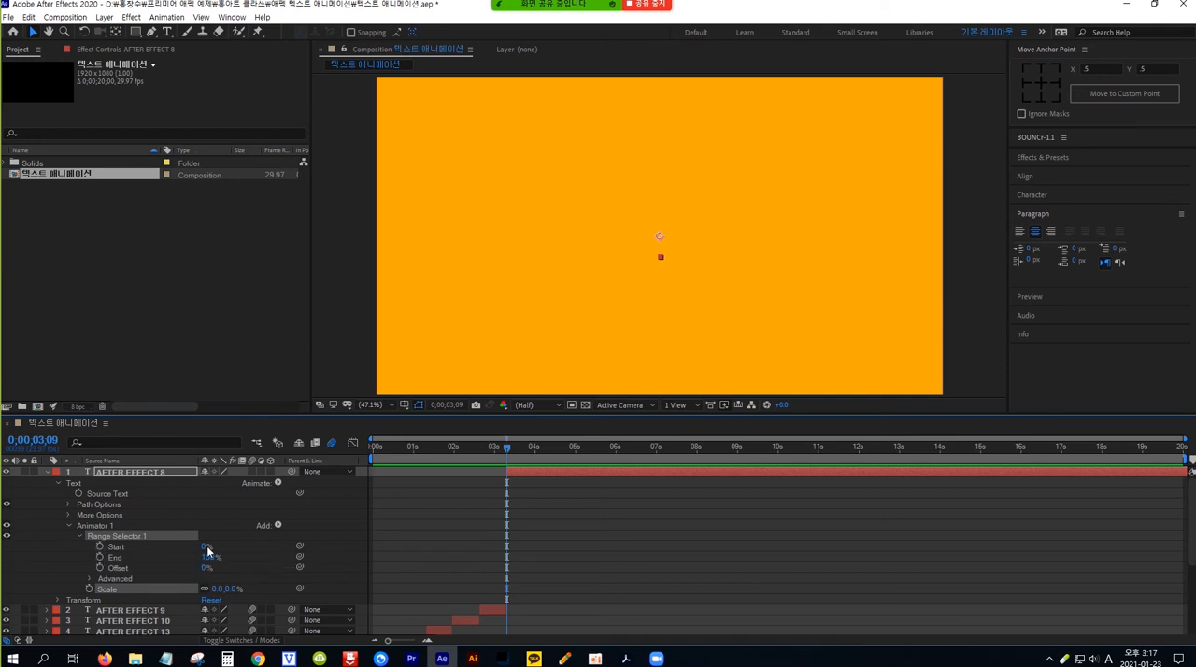
pyautogui.click(100, 548)
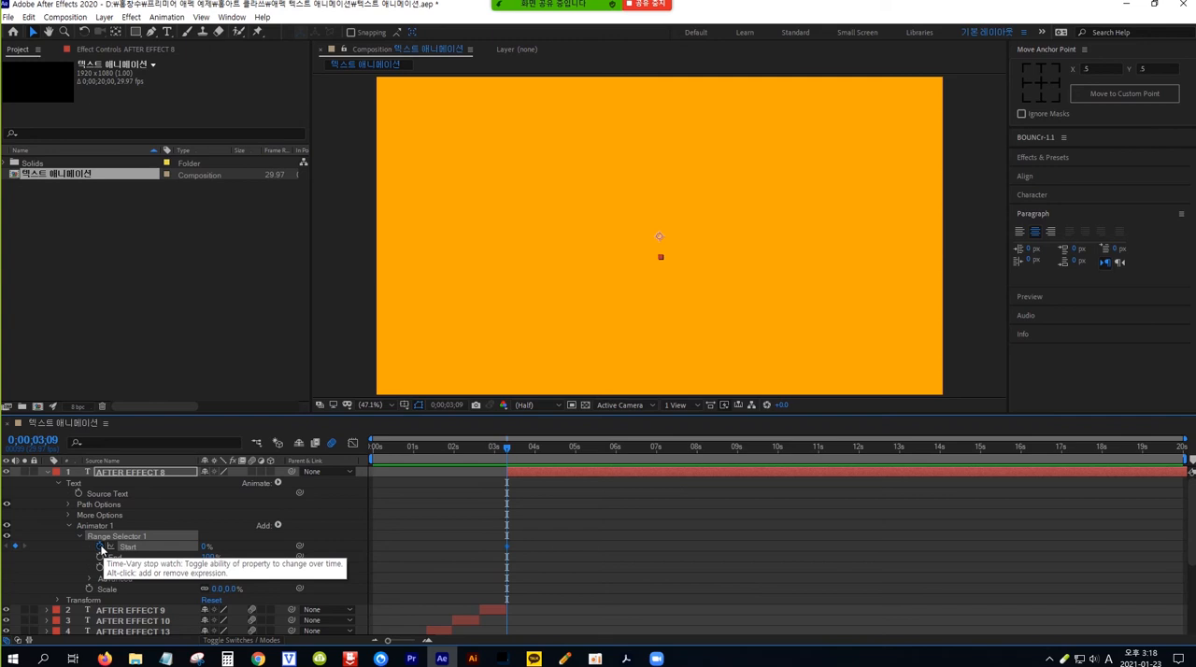
pyautogui.hotkey('shift', 'pagedown')
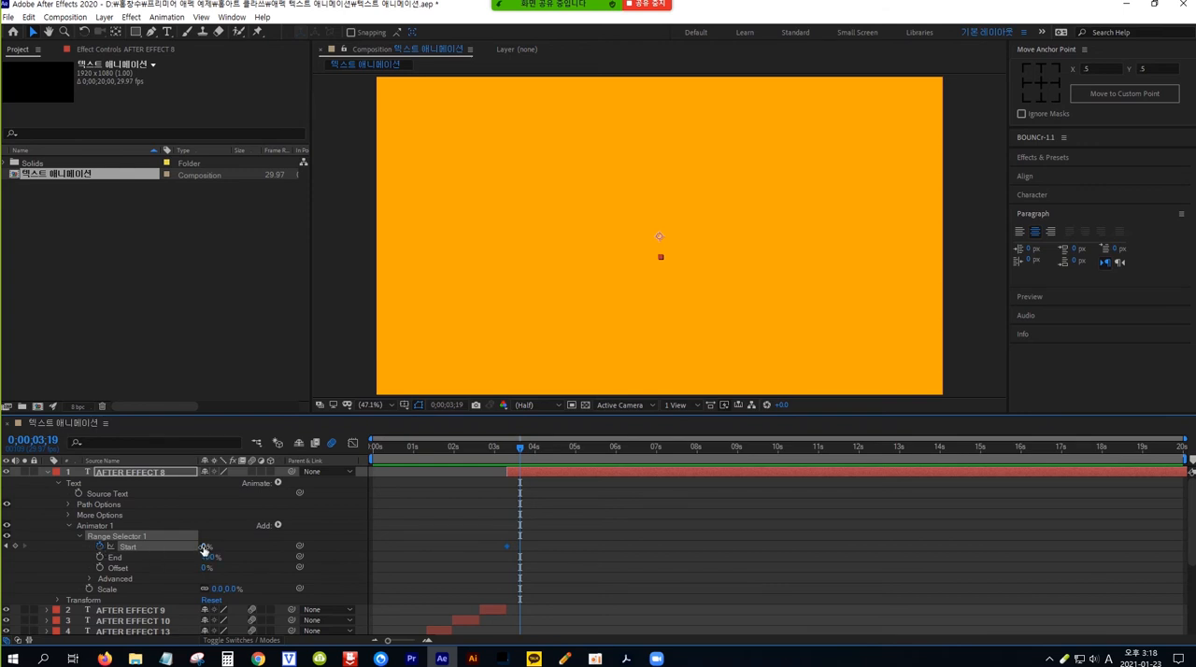
pyautogui.click(204, 547)
pyautogui.write('100')
pyautogui.press('Return')
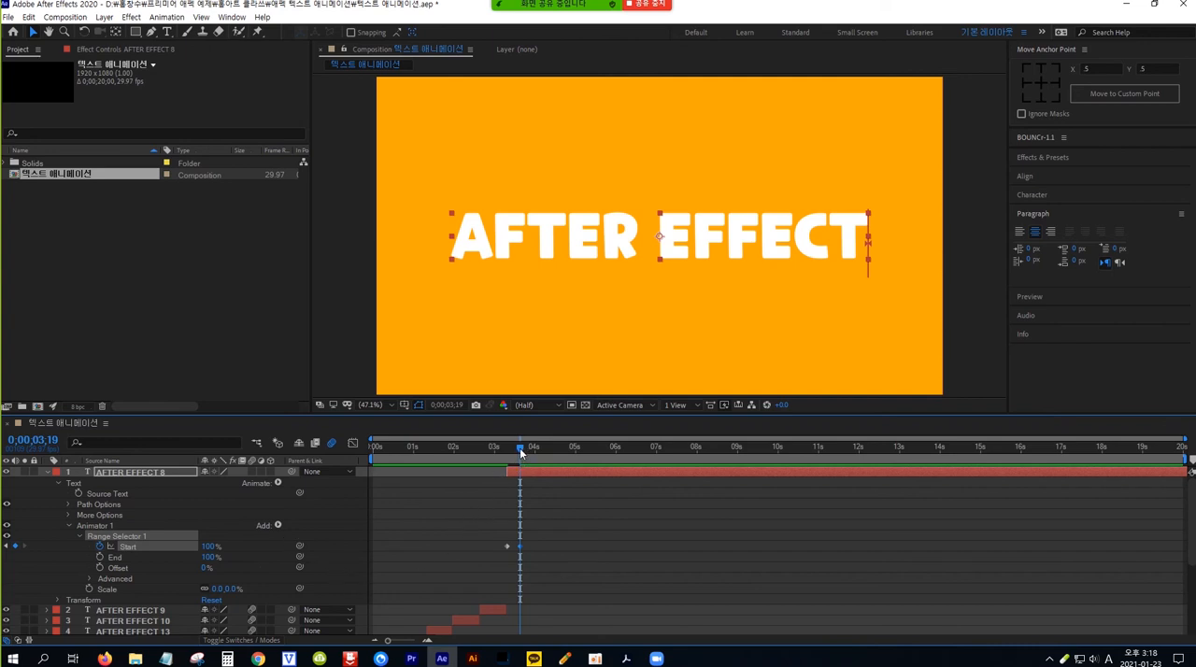
# Step: Play and scrub the AFTER EFFECT 8 letter scale-in from about 0;00;03;08 to check its speed
pyautogui.moveTo(519, 448); pyautogui.dragTo(505, 448)
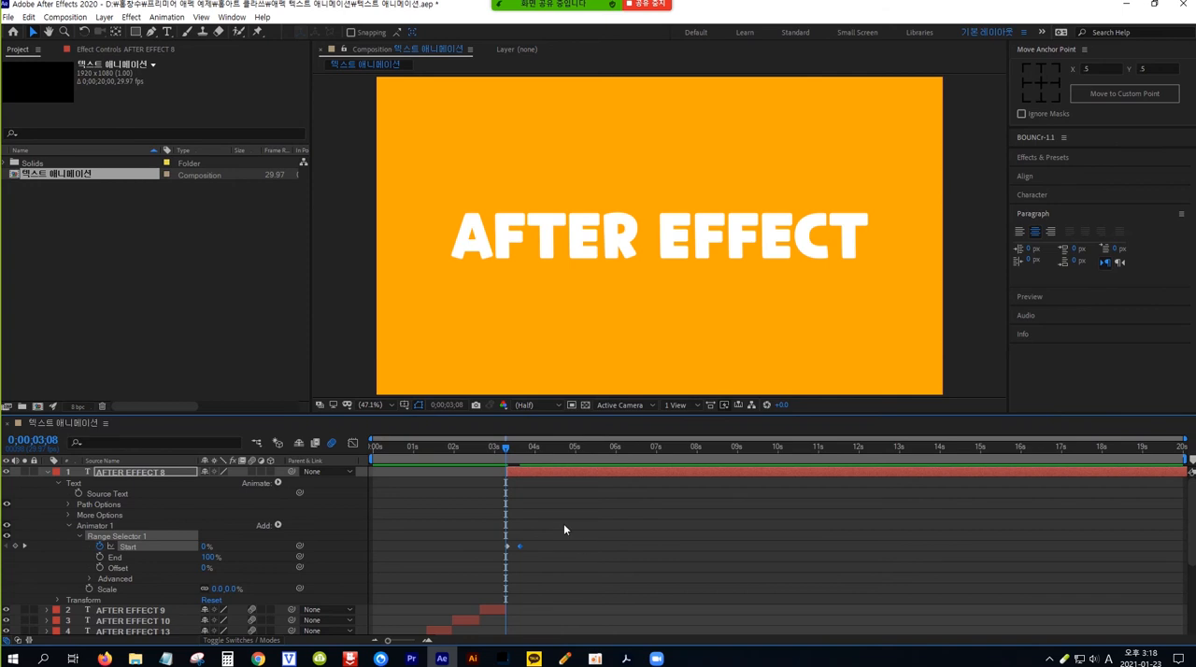
pyautogui.press('space')
pyautogui.press('space')
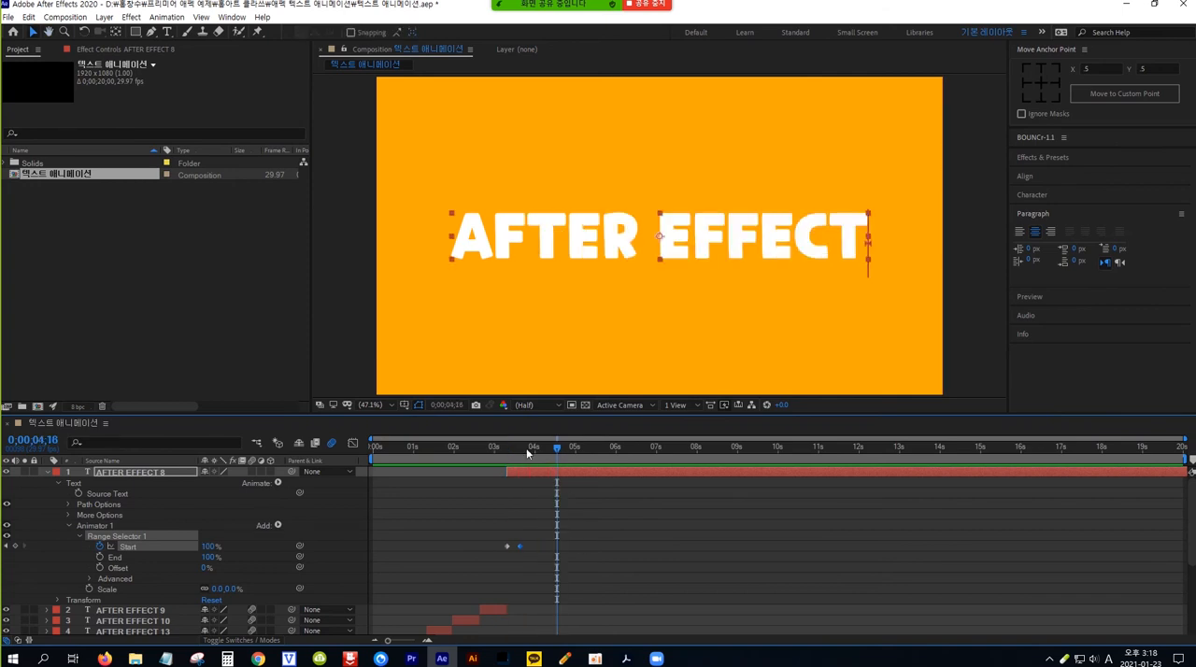
pyautogui.moveTo(557, 446); pyautogui.dragTo(503, 448)
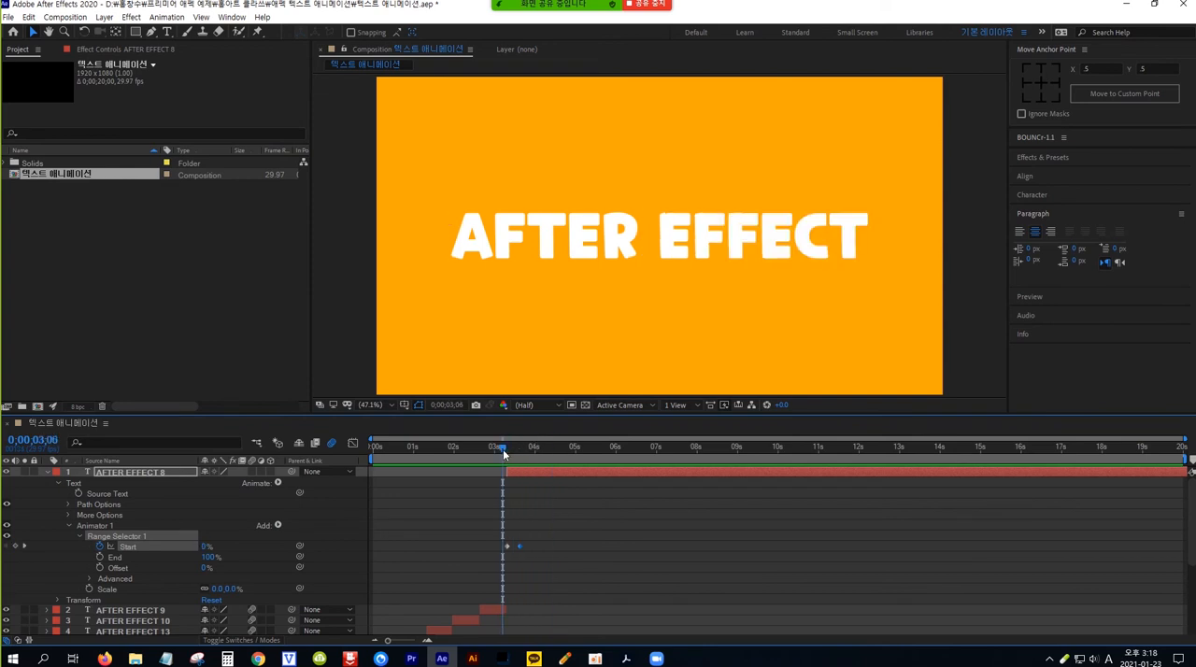
pyautogui.click(546, 448)
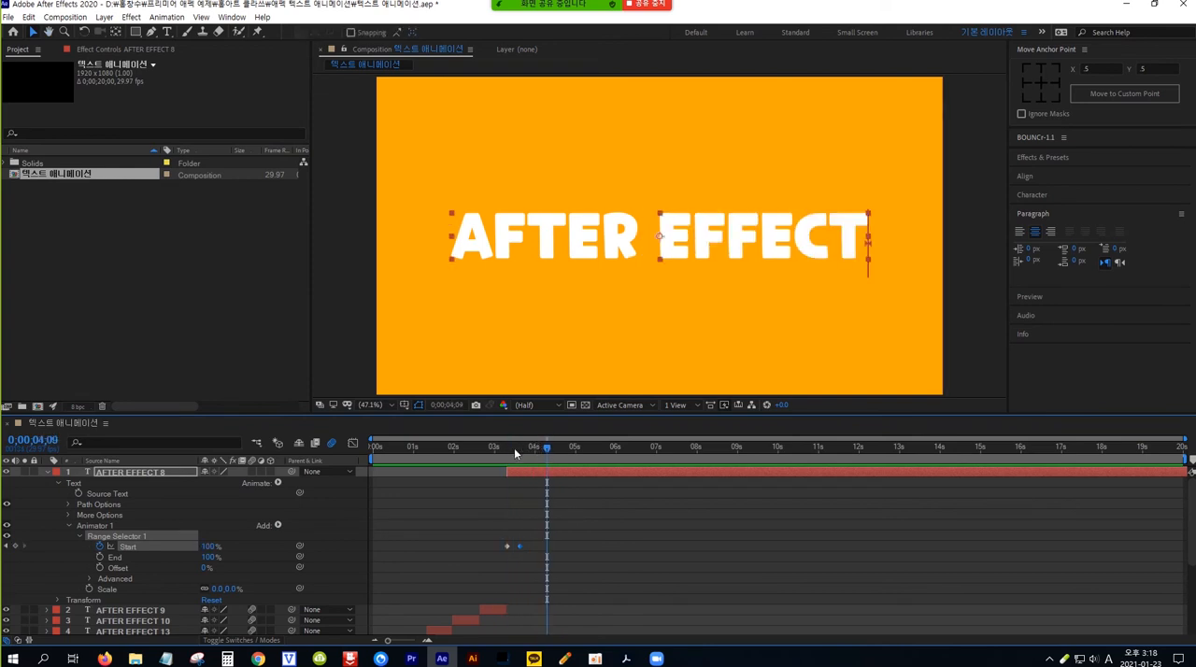
# Step: Move AFTER EFFECT 8's 100% Start keyframe to about the 4-second mark and preview the slower letter scale-in
pyautogui.moveTo(548, 452); pyautogui.dragTo(508, 453)
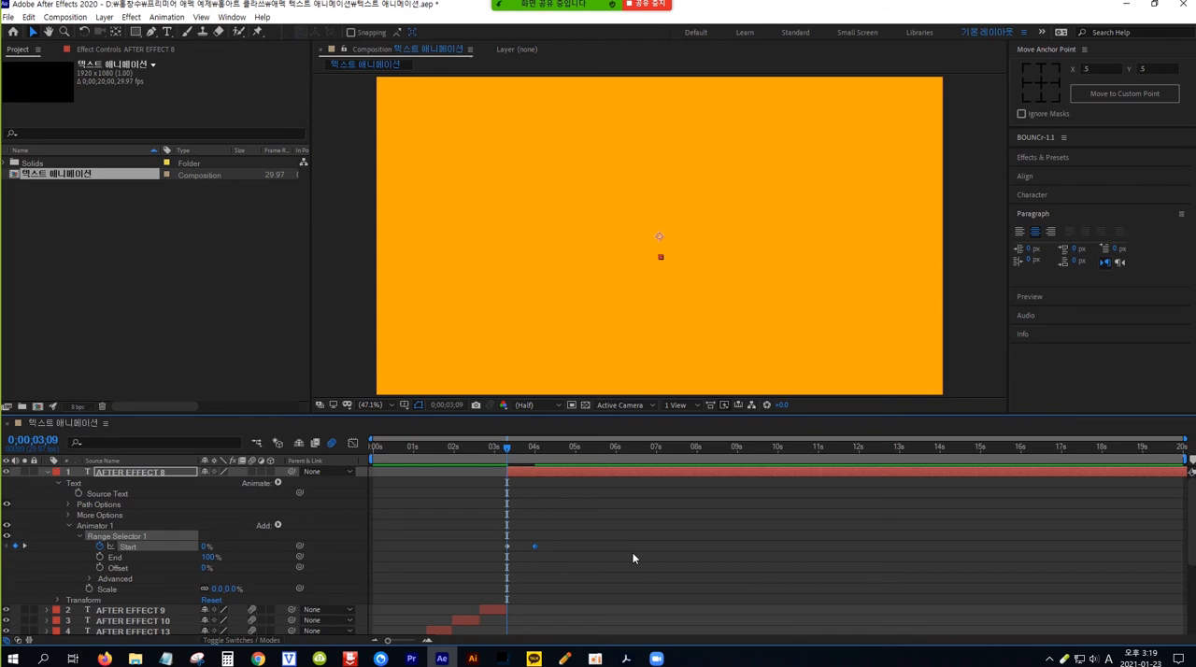
pyautogui.press('h')
pyautogui.press('space')
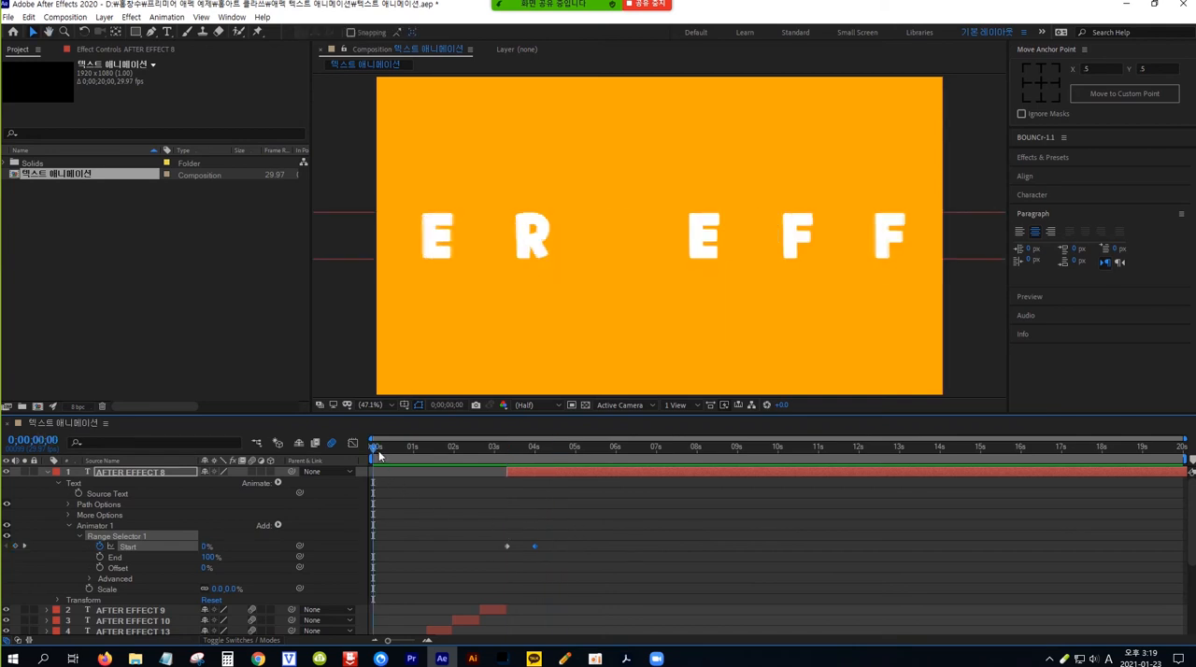
pyautogui.moveTo(375, 449); pyautogui.dragTo(505, 450)
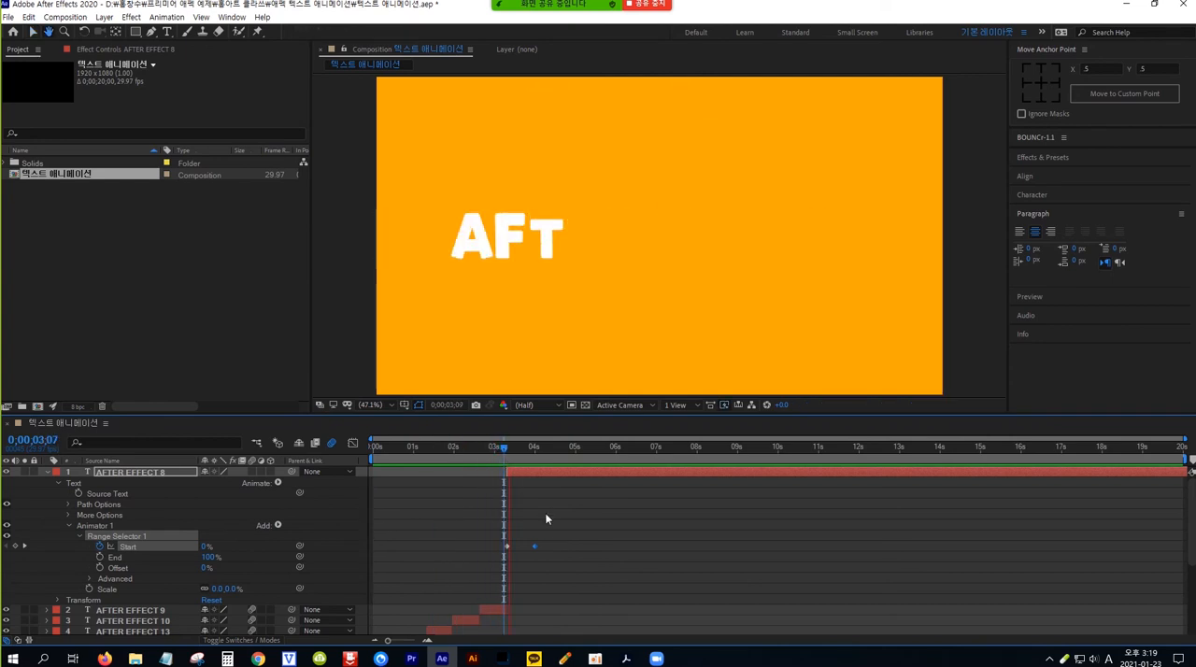
pyautogui.click(552, 446)
pyautogui.moveTo(557, 445)
pyautogui.mouseDown()
pyautogui.moveTo(505, 450)
pyautogui.moveTo(536, 447)
pyautogui.mouseUp()
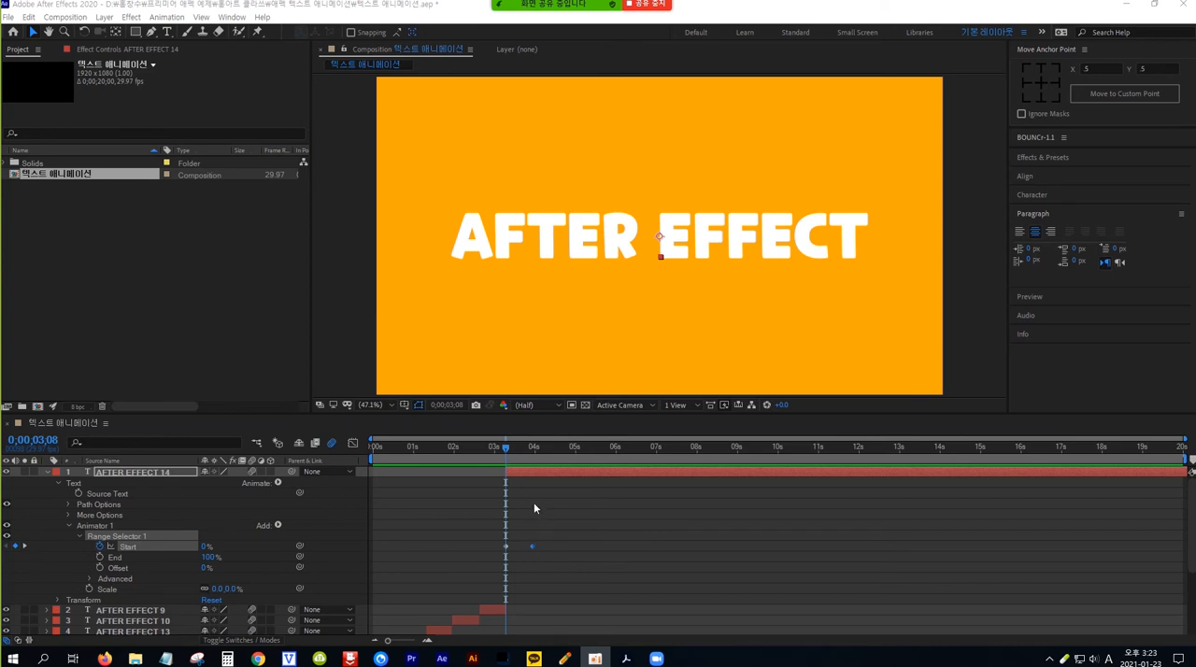
# Step: Split the AFTER EFFECT 14 layer at 0;00;04;08 and delete the part after the split
pyautogui.moveTo(505, 447); pyautogui.dragTo(528, 451)
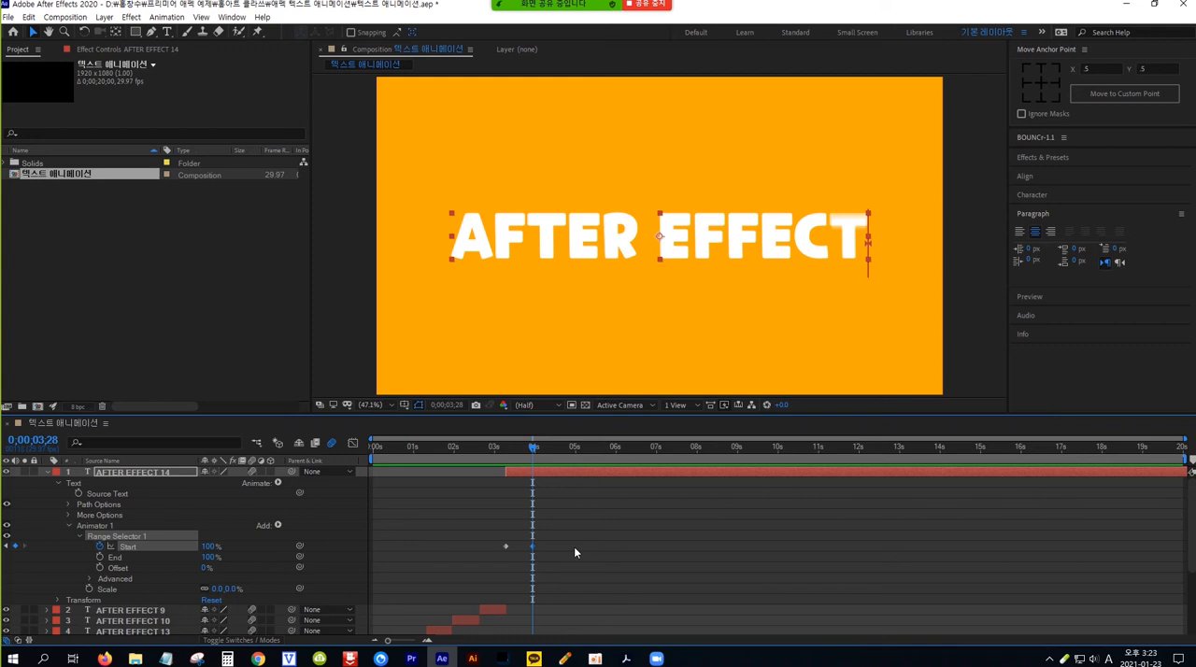
pyautogui.hotkey('shift', 'pagedown')
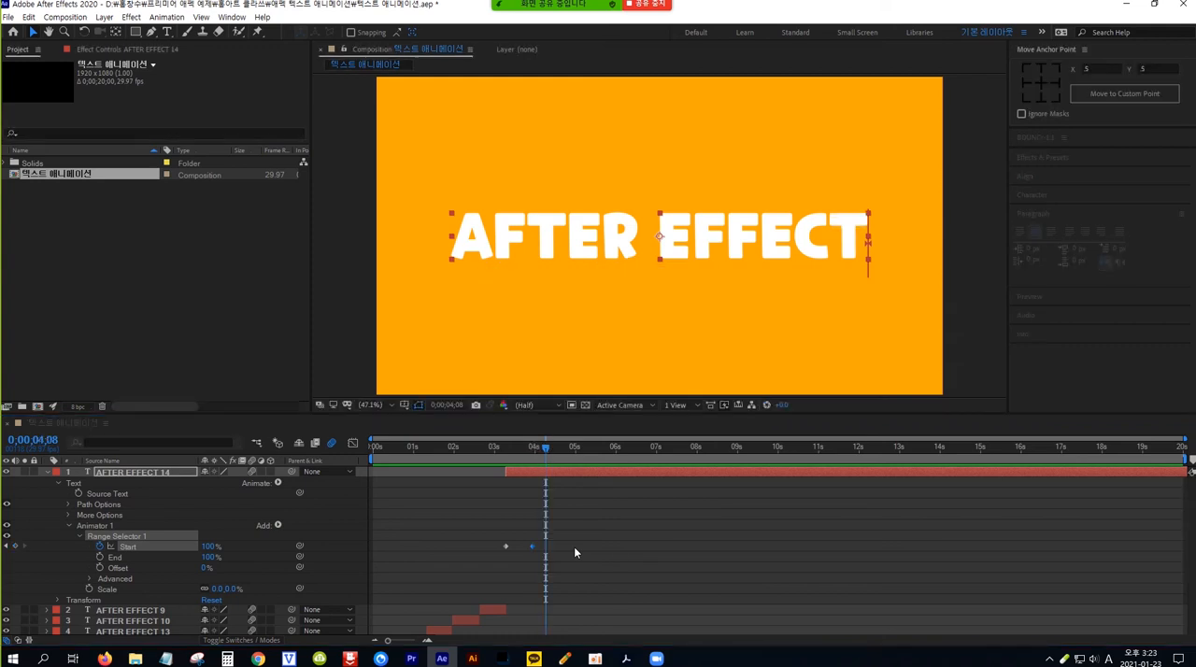
pyautogui.hotkey('shift', 'pagedown')
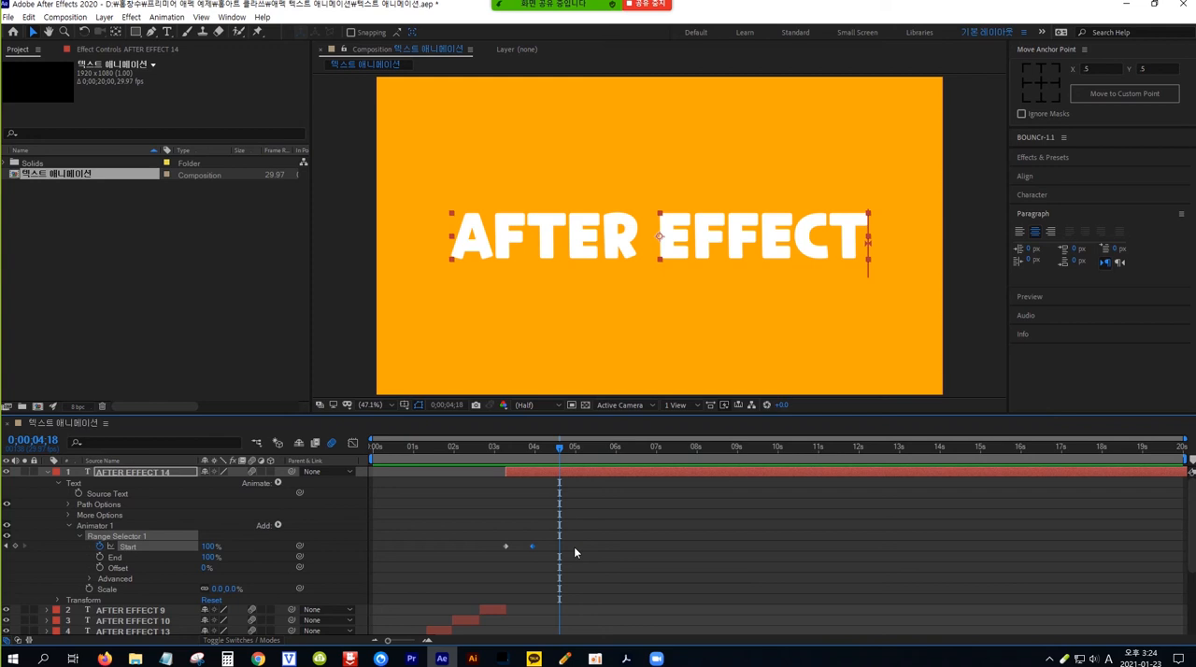
pyautogui.hotkey('shift', 'pageup')
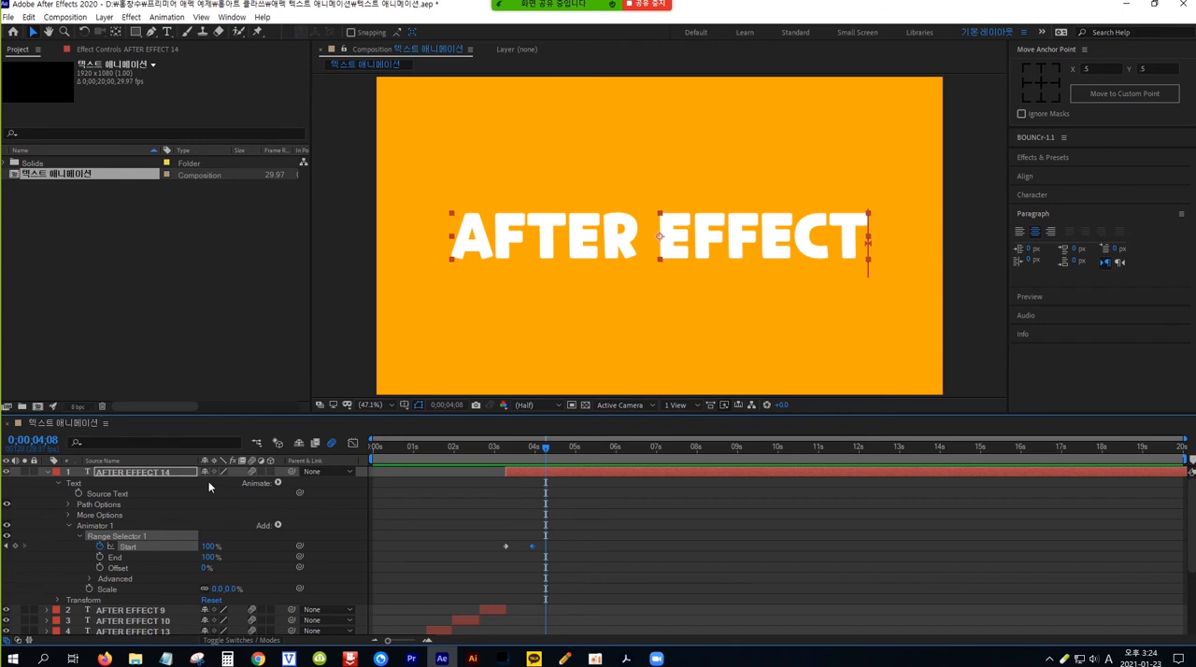
pyautogui.click(183, 471)
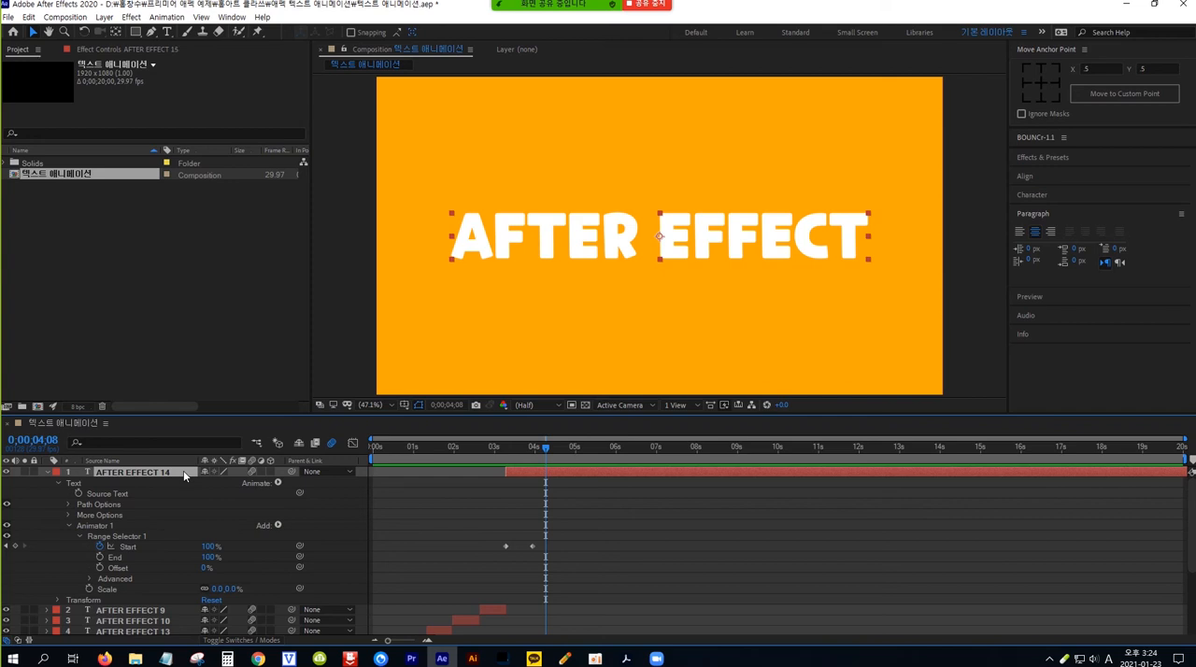
pyautogui.hotkey('ctrl', 'shift', 'd')
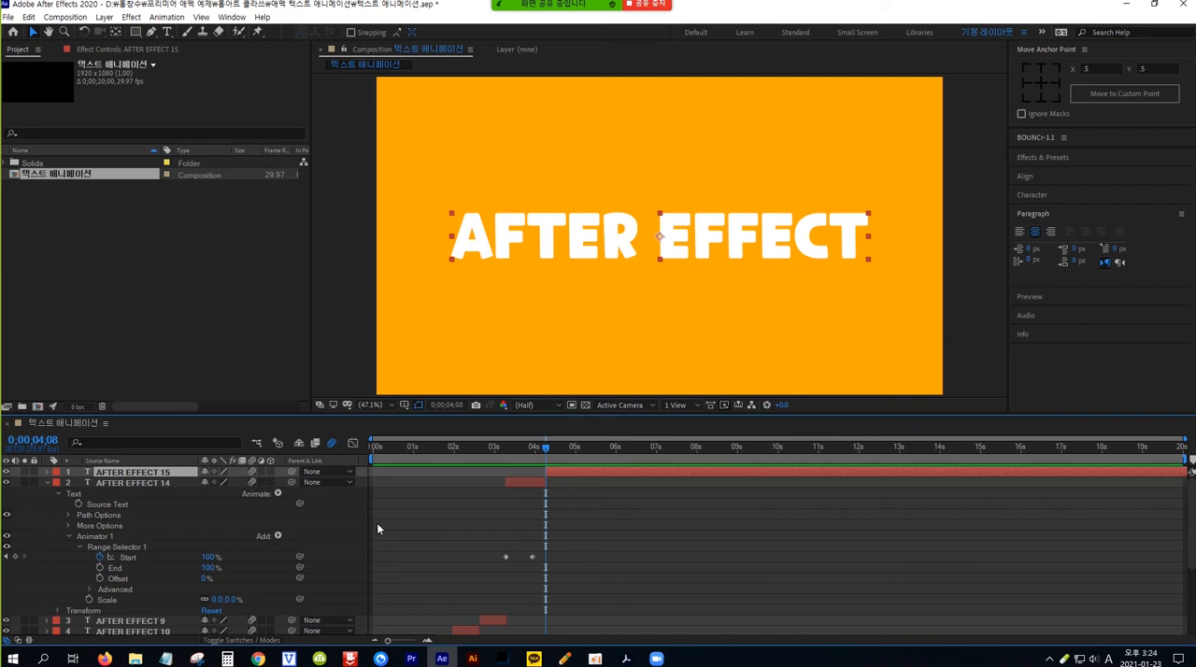
pyautogui.press('Delete')
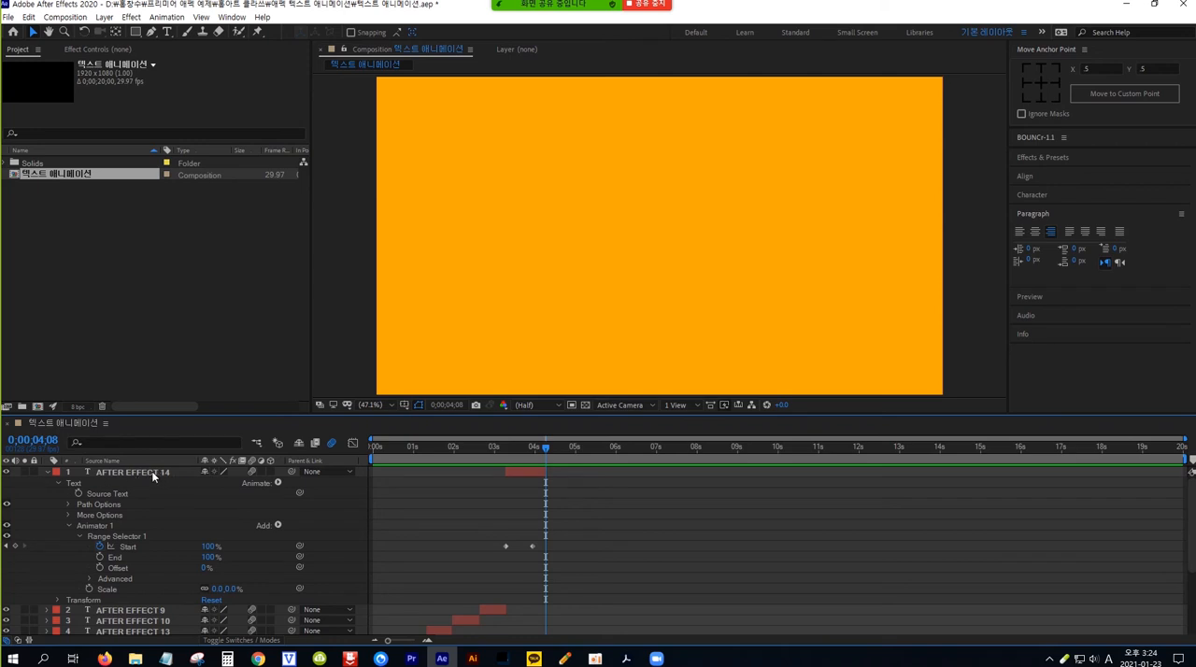
# Step: Show the AFTER EFFECT 7 layer, move it to the top of the layer stack, and trim its start to 0;00;04;08
pyautogui.click(47, 471)
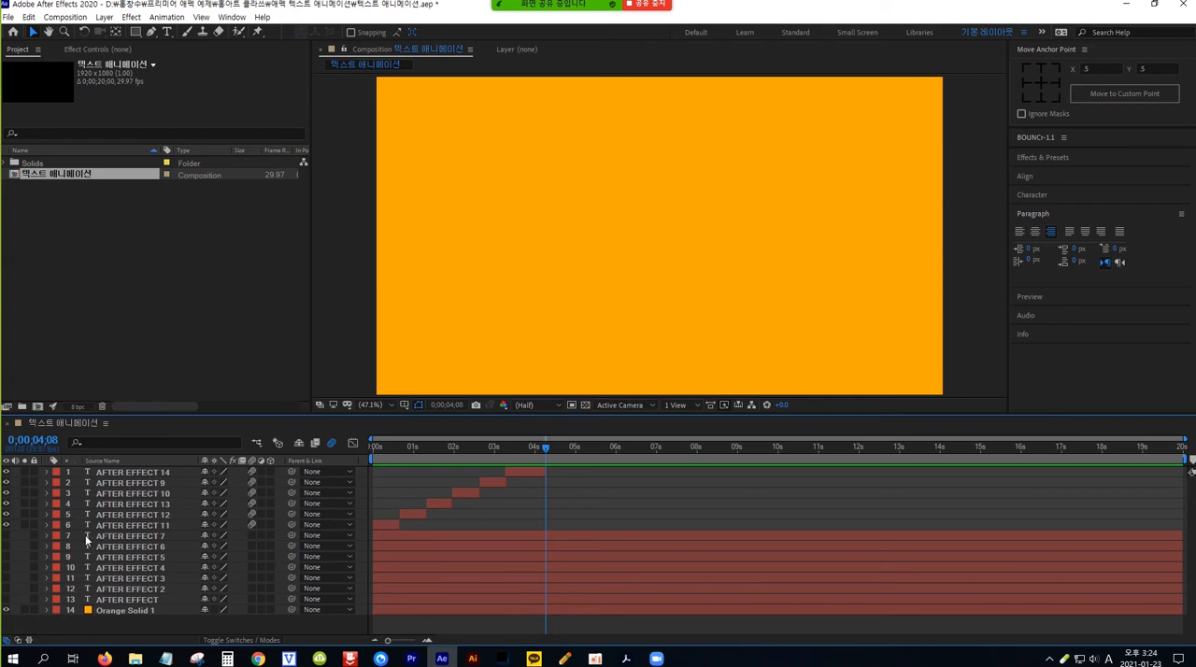
pyautogui.click(5, 535)
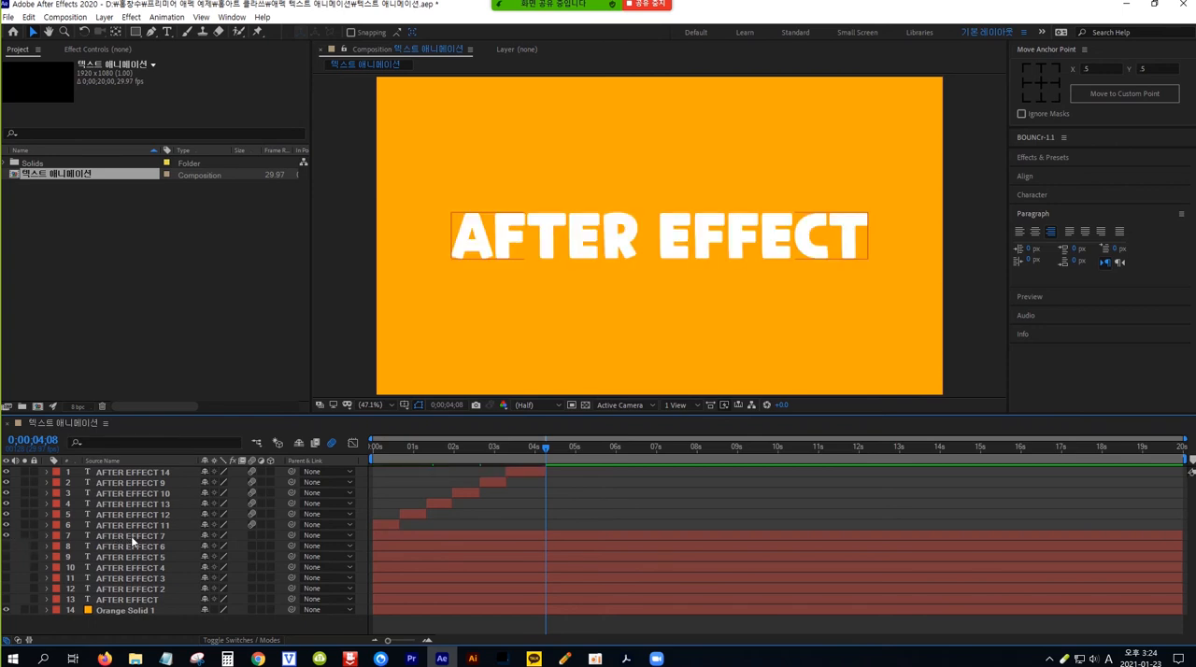
pyautogui.moveTo(134, 540); pyautogui.dragTo(142, 474)
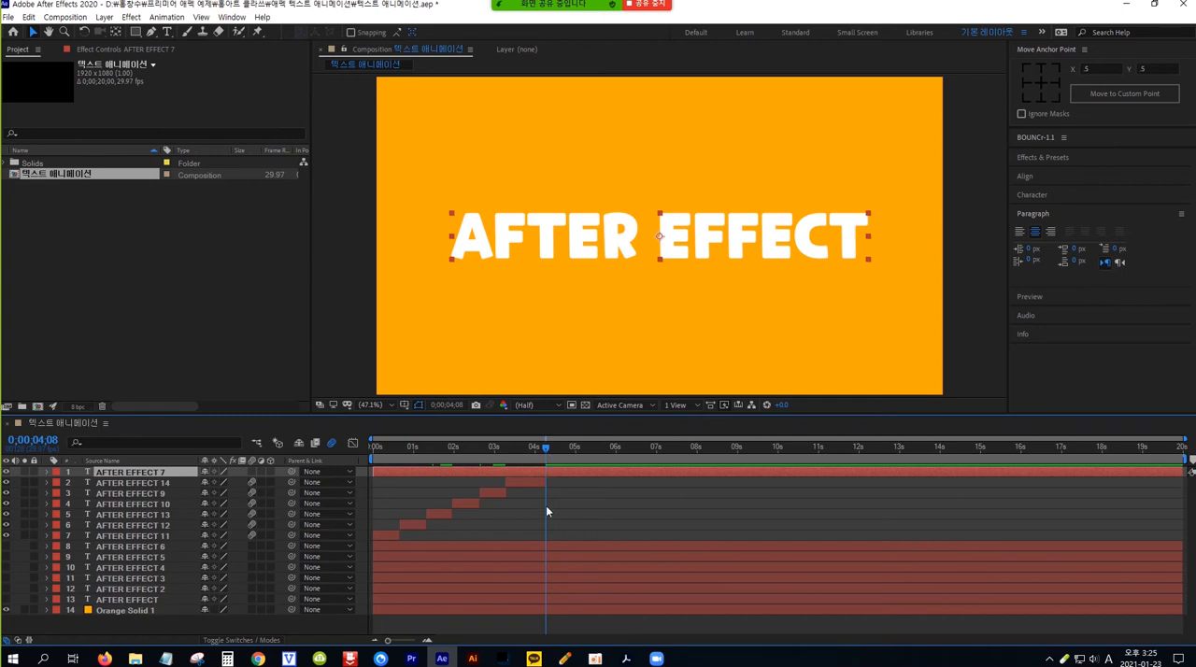
pyautogui.hotkey('alt', '[')
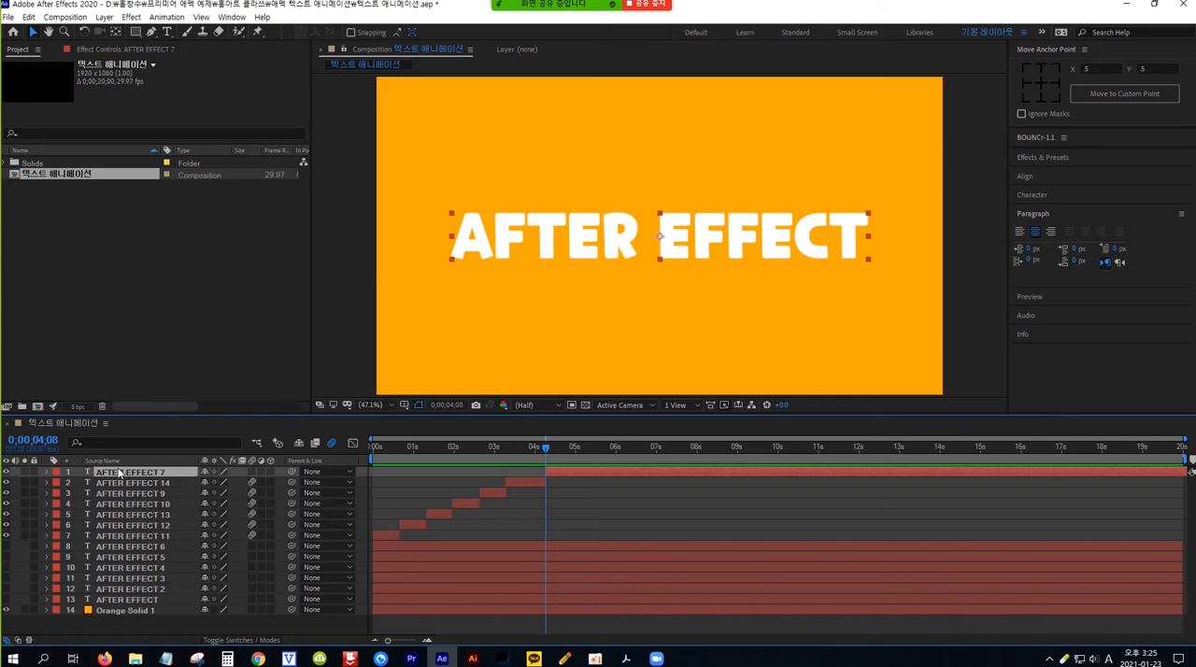
# Step: Add a Scale text animator to AFTER EFFECT 7 and set its Scale to 0%
pyautogui.click(47, 472)
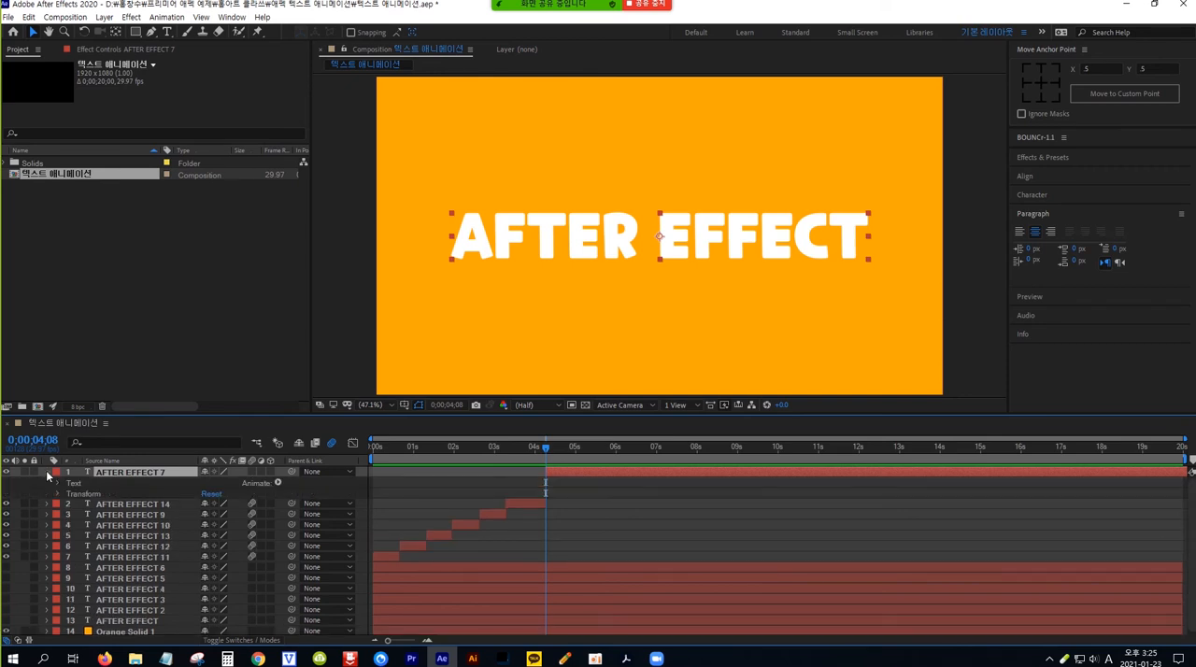
pyautogui.click(278, 482)
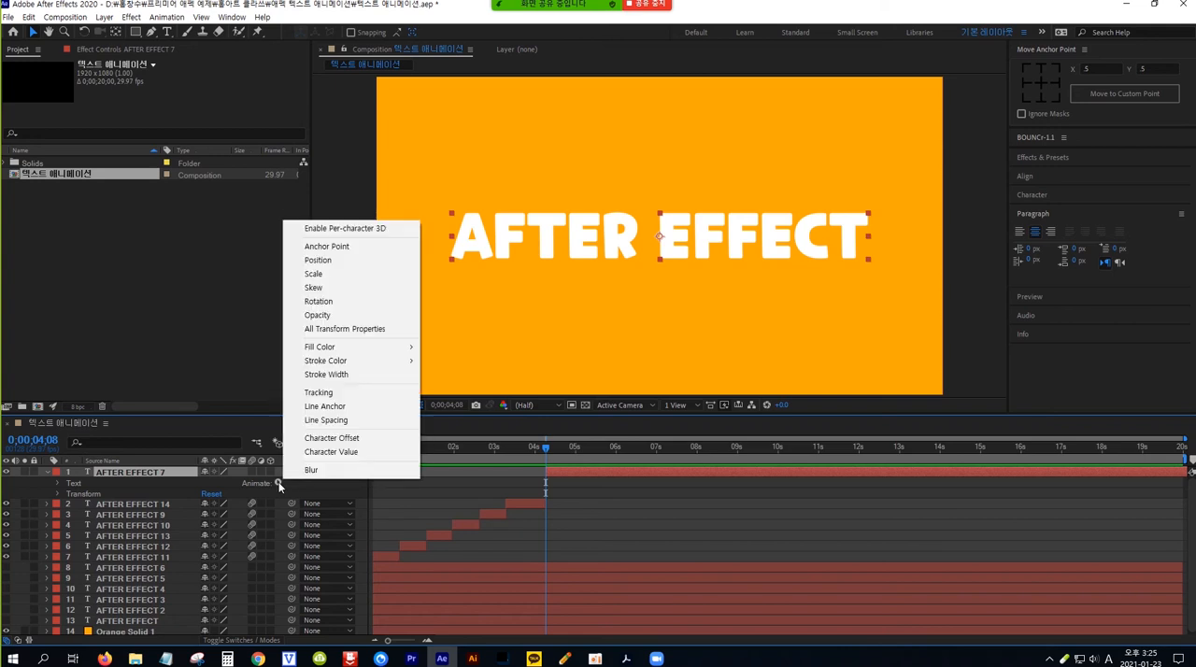
pyautogui.click(347, 278)
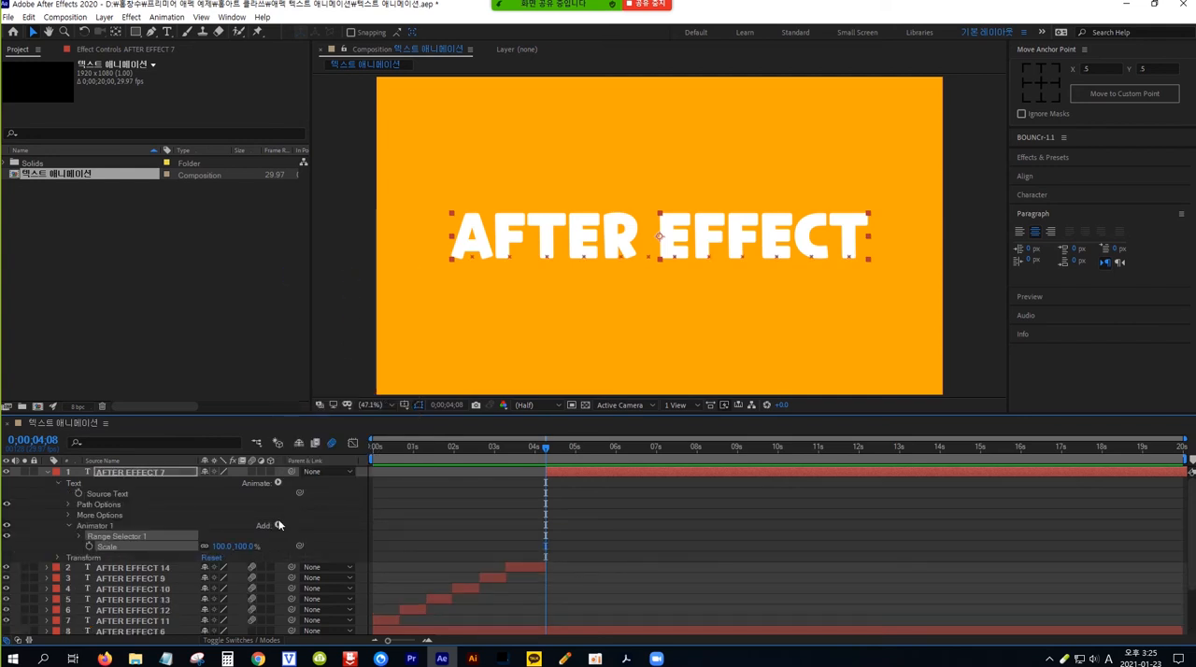
pyautogui.click(243, 547)
pyautogui.write('0')
pyautogui.press('Return')
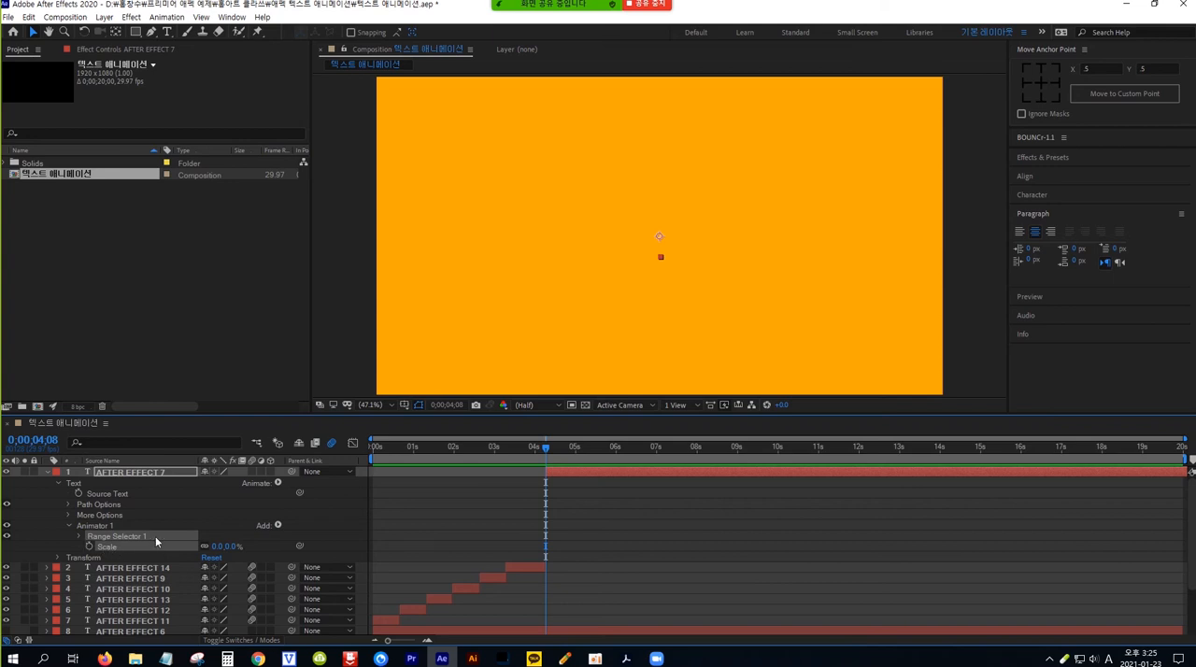
# Step: Keyframe the End of AFTER EFFECT 7's Range Selector 1 at 100% at 0;00;04;08 and 0% at 0;00;04;28
pyautogui.click(80, 537)
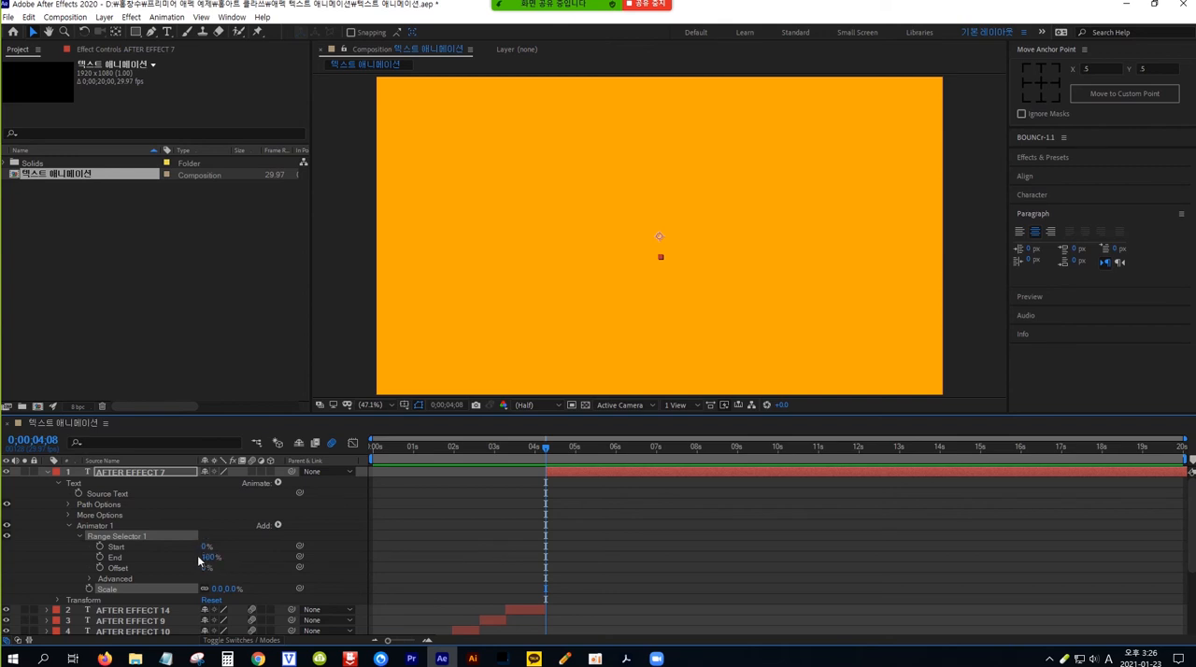
pyautogui.click(99, 558)
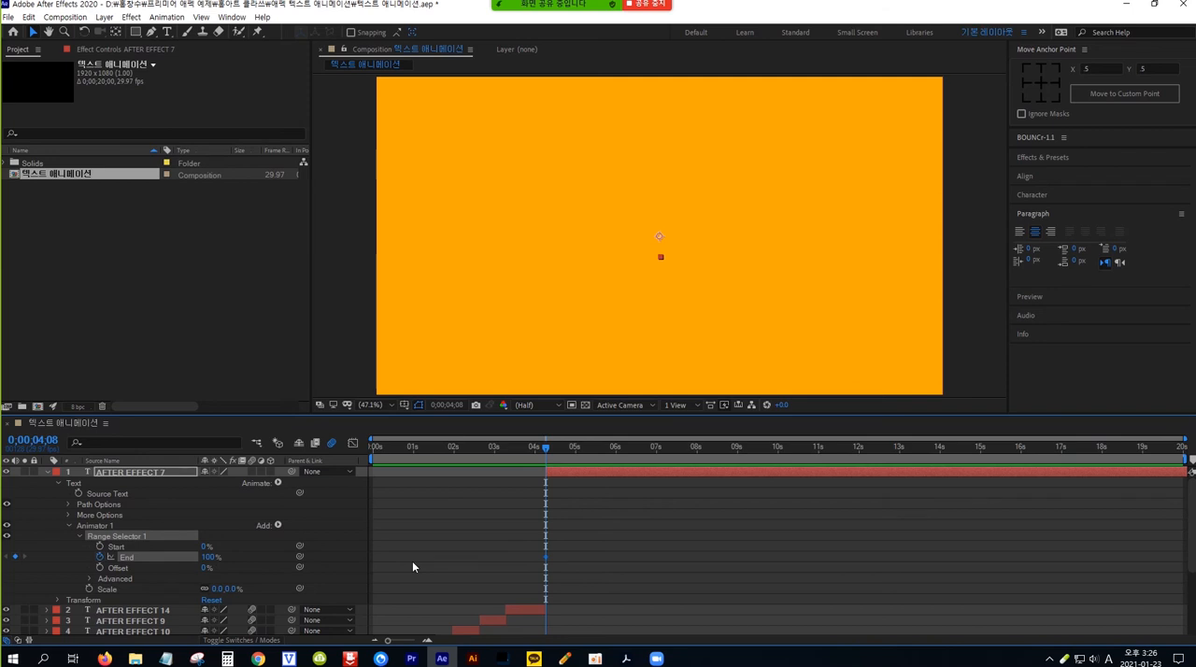
pyautogui.hotkey('shift', 'pagedown')
pyautogui.hotkey('shift', 'pagedown')
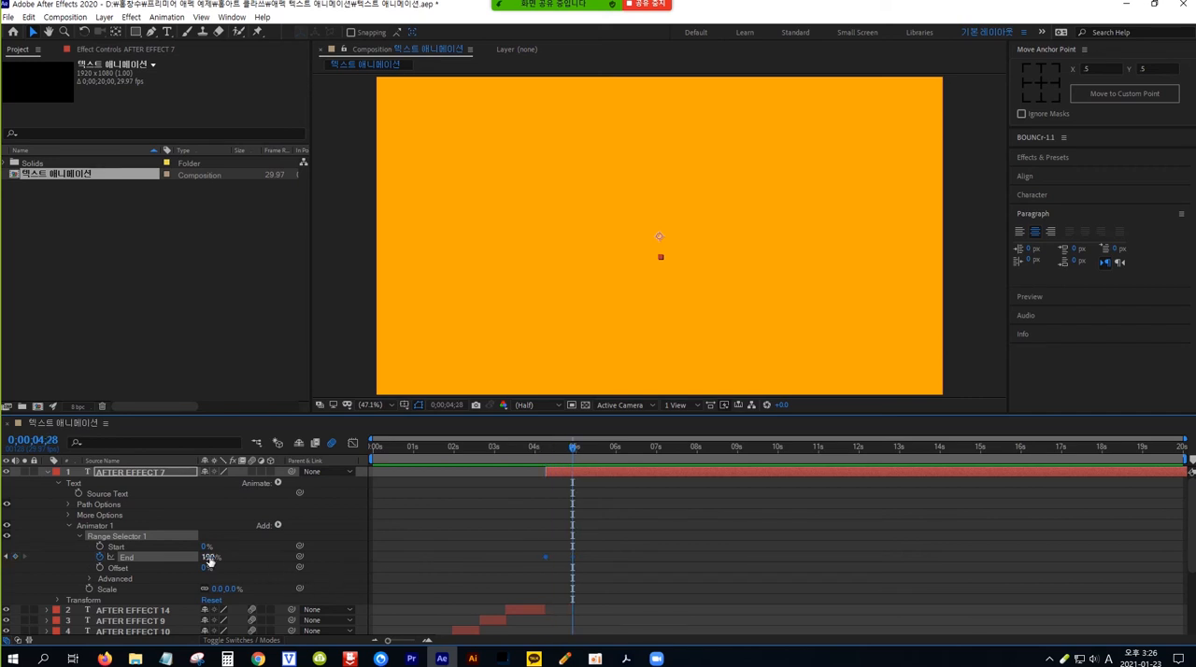
pyautogui.click(209, 558)
pyautogui.write('0')
pyautogui.press('Return')
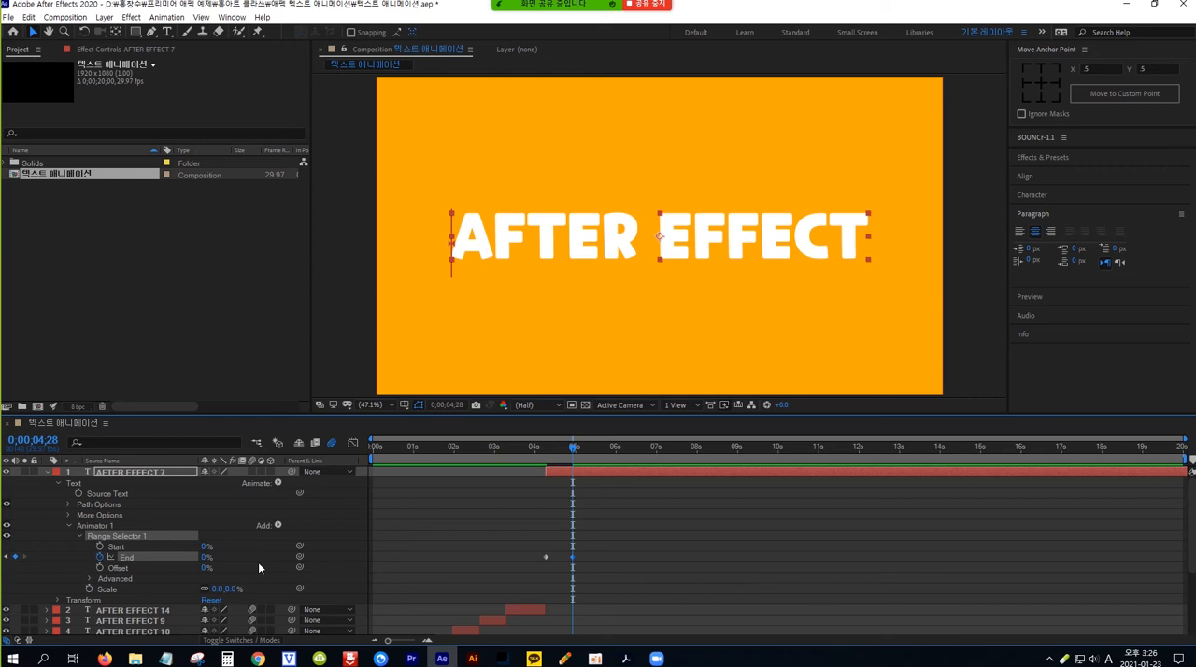
# Step: Split the AFTER EFFECT 7 layer at 0;00;05;08, delete the part after the split, and collapse the layer's properties
pyautogui.hotkey('shift', 'pagedown')
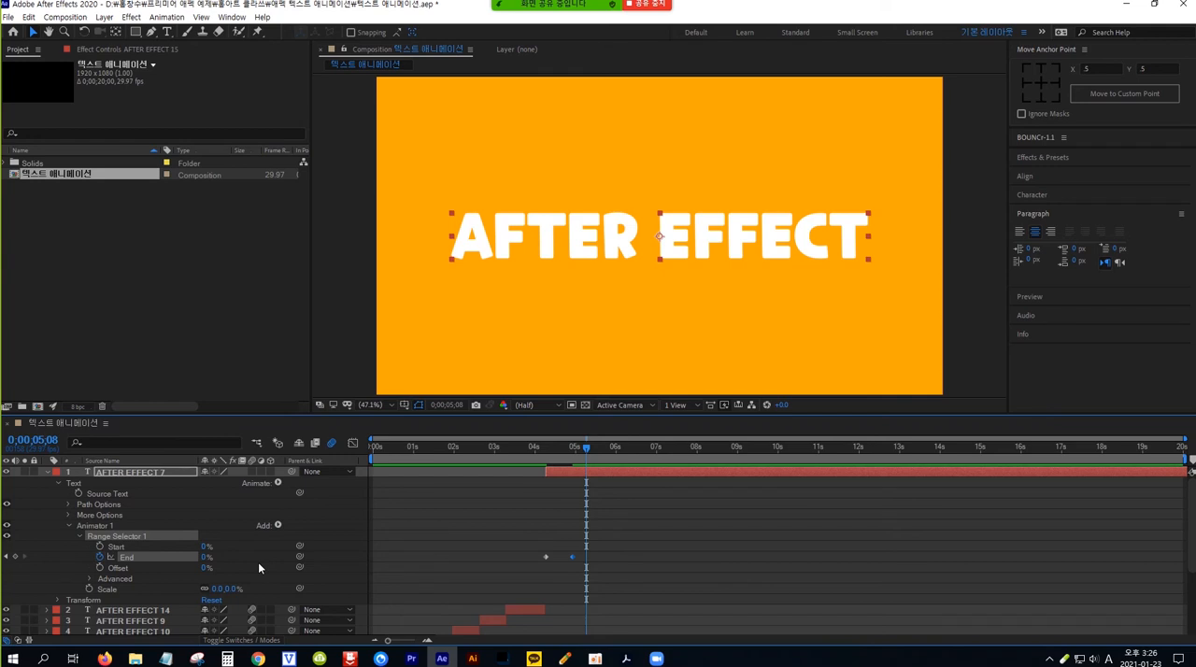
pyautogui.hotkey('ctrl', 'shift', 'd')
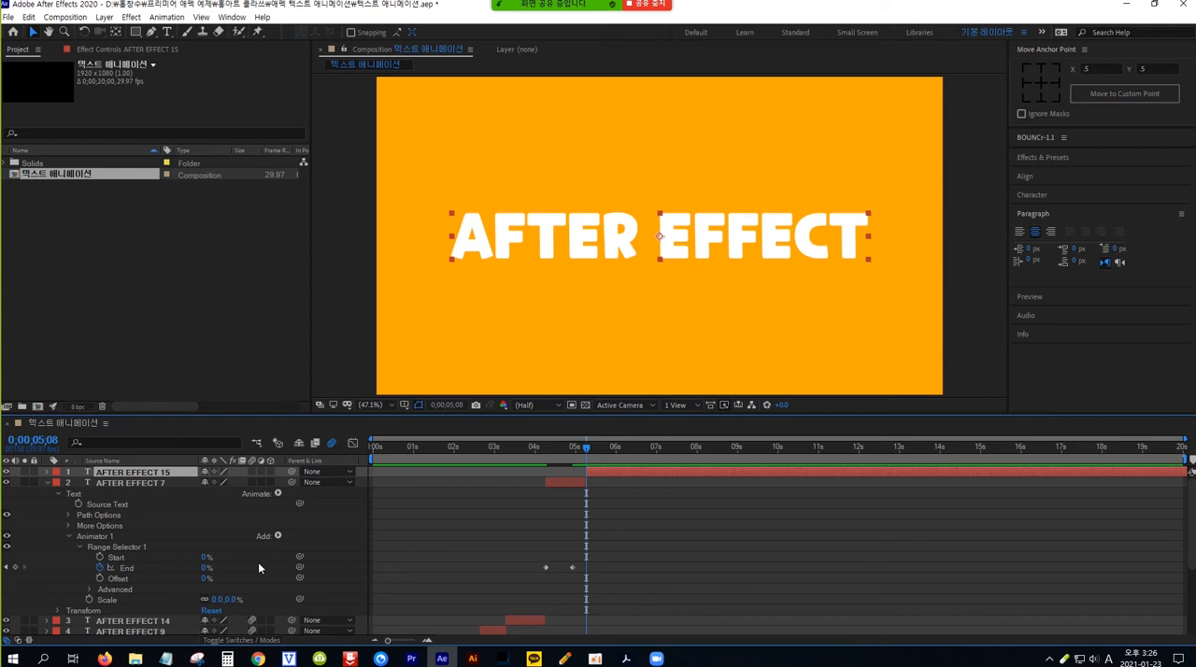
pyautogui.press('Delete')
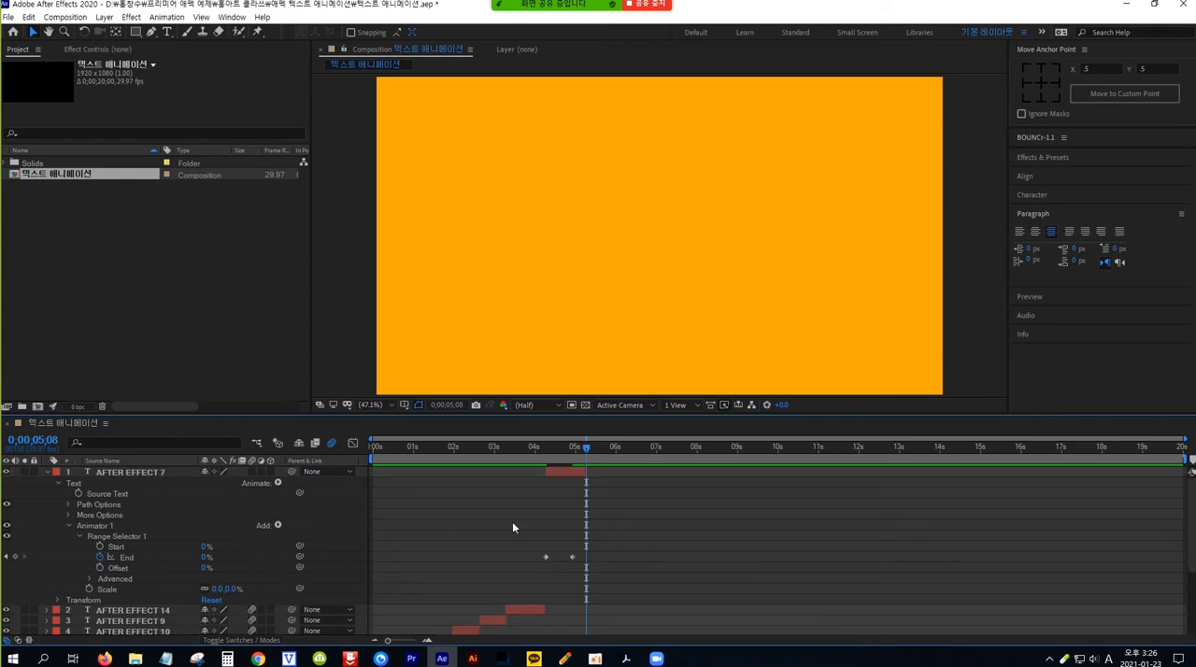
pyautogui.click(566, 475)
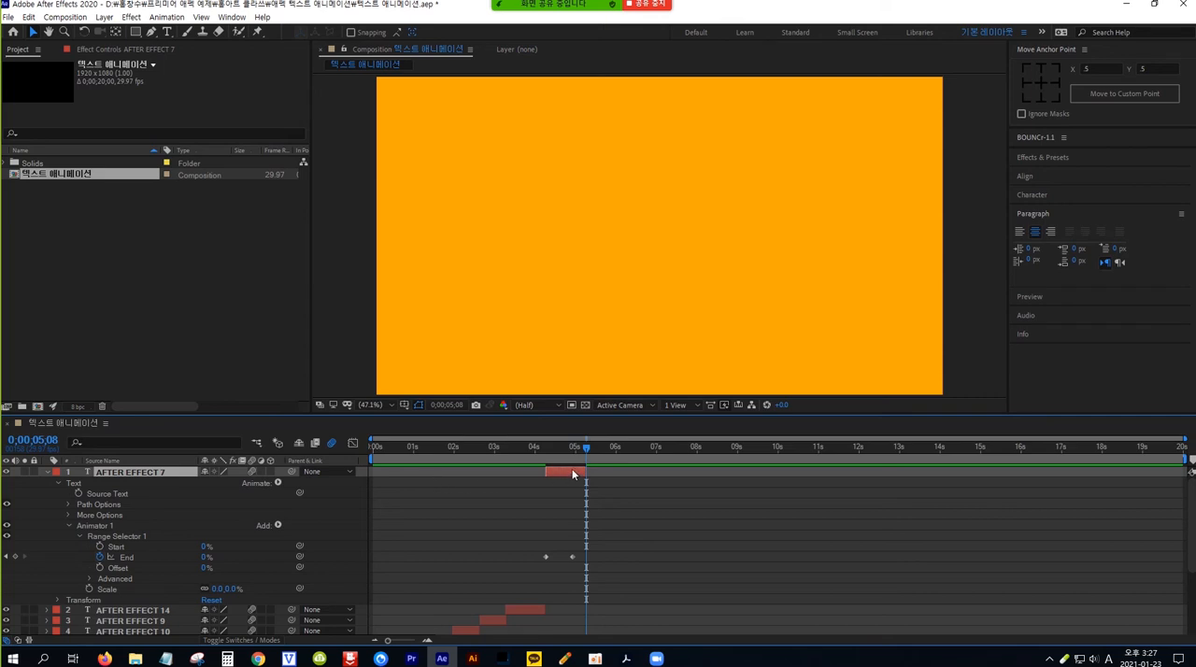
pyautogui.click(52, 474)
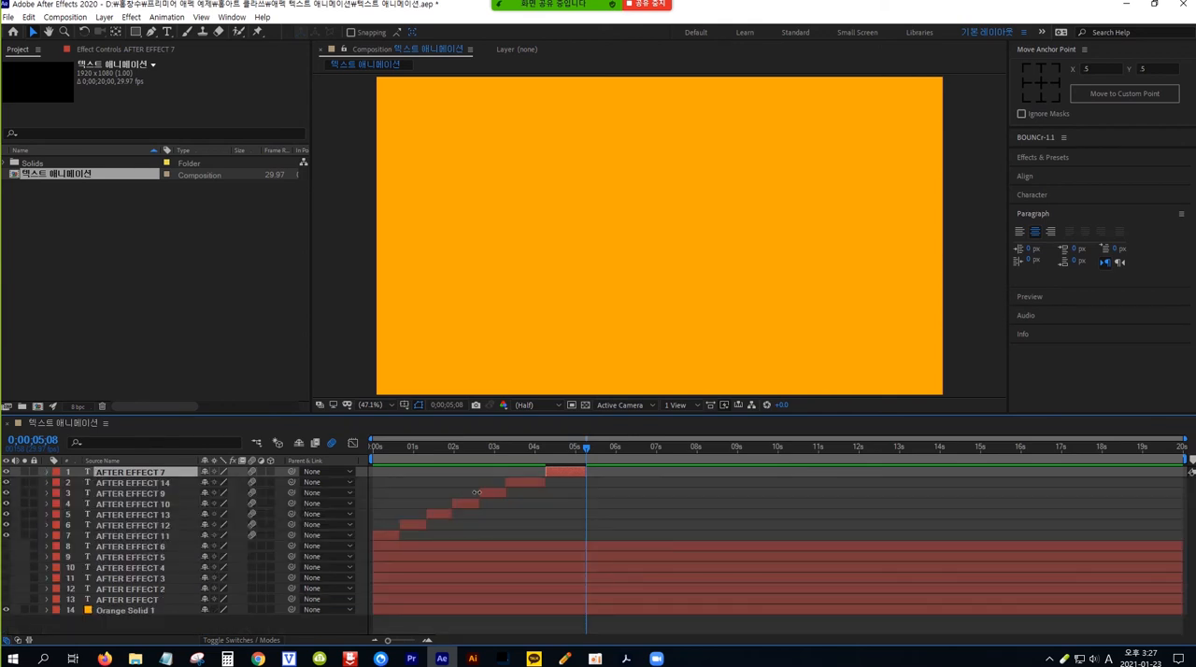
# Step: Preview the AFTER EFFECT 7 letter animation from about the 4-second mark, park the playhead at 0;00;05;07, and save the project
pyautogui.moveTo(586, 445); pyautogui.dragTo(530, 448)
pyautogui.press('space')
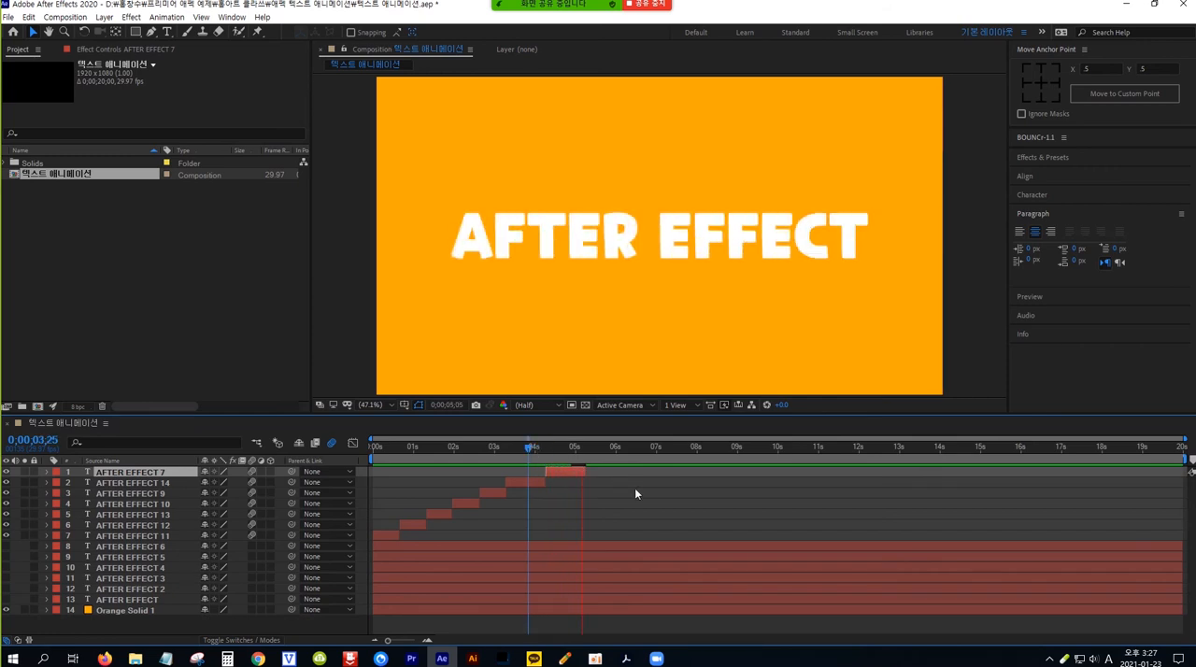
pyautogui.click(605, 448)
pyautogui.moveTo(606, 448); pyautogui.dragTo(539, 448)
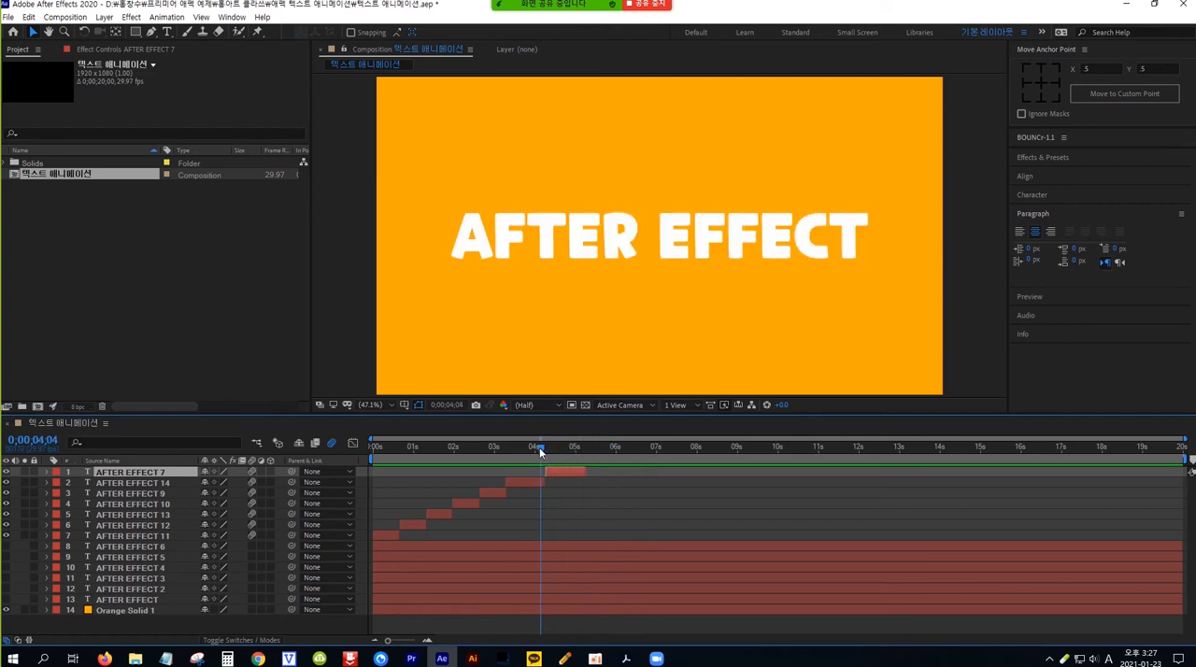
pyautogui.click(638, 505)
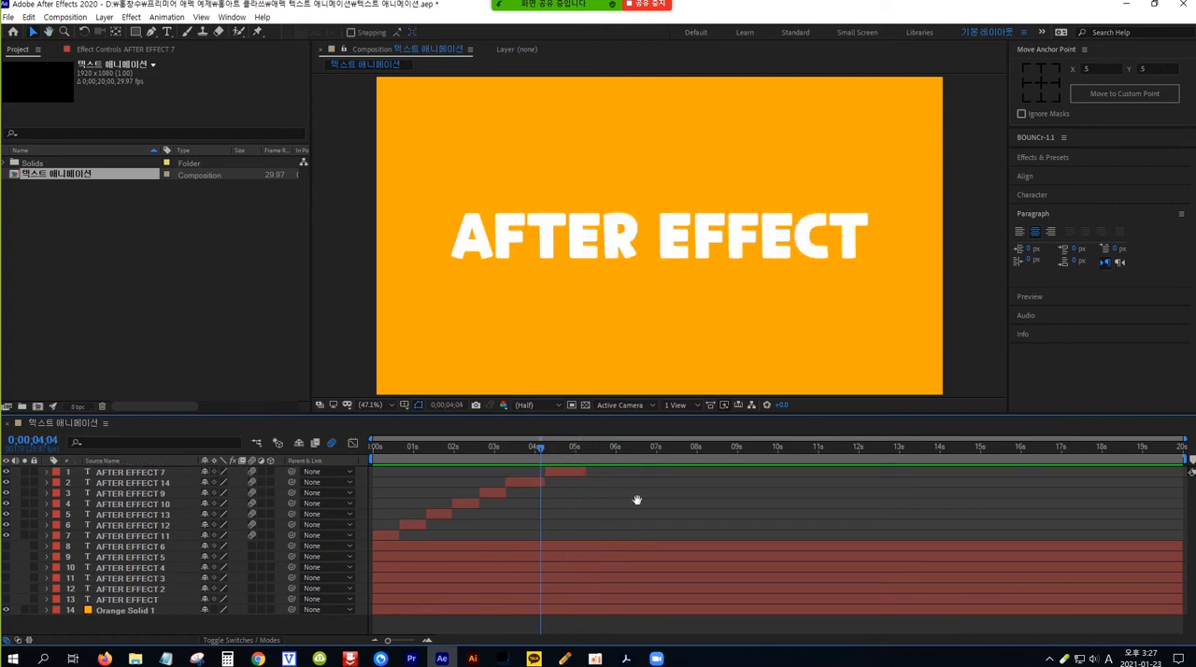
pyautogui.press('space')
pyautogui.press('space')
pyautogui.moveTo(603, 451)
pyautogui.mouseDown()
pyautogui.moveTo(500, 453)
pyautogui.moveTo(581, 453)
pyautogui.mouseUp()
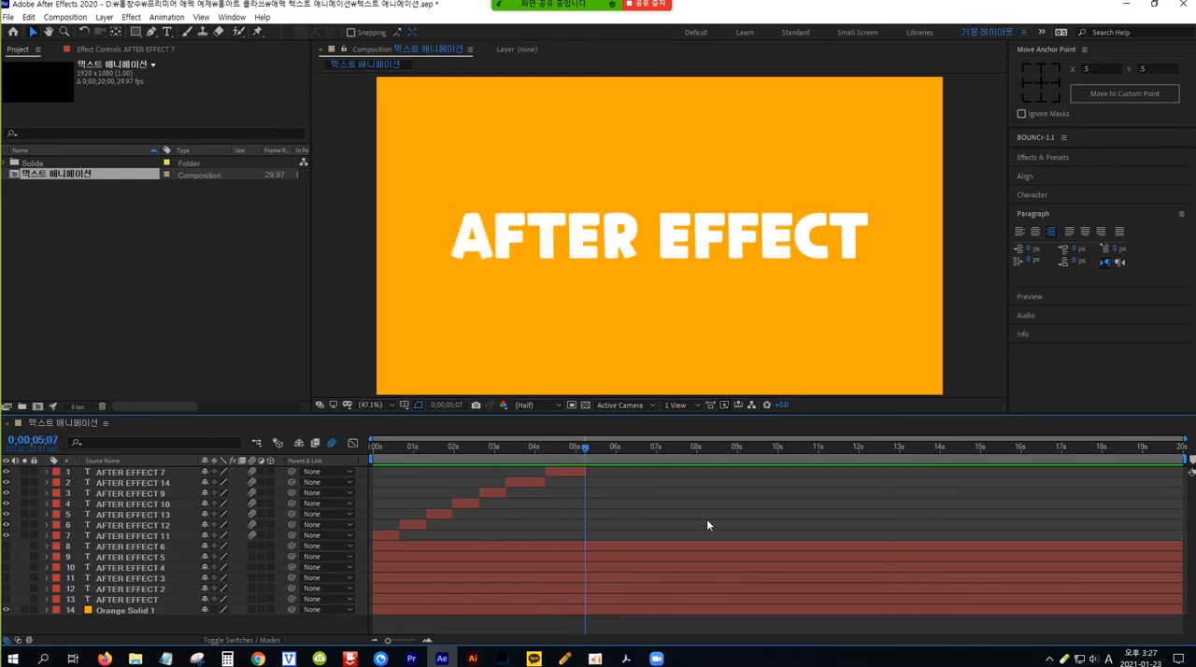
pyautogui.hotkey('ctrl', 's')
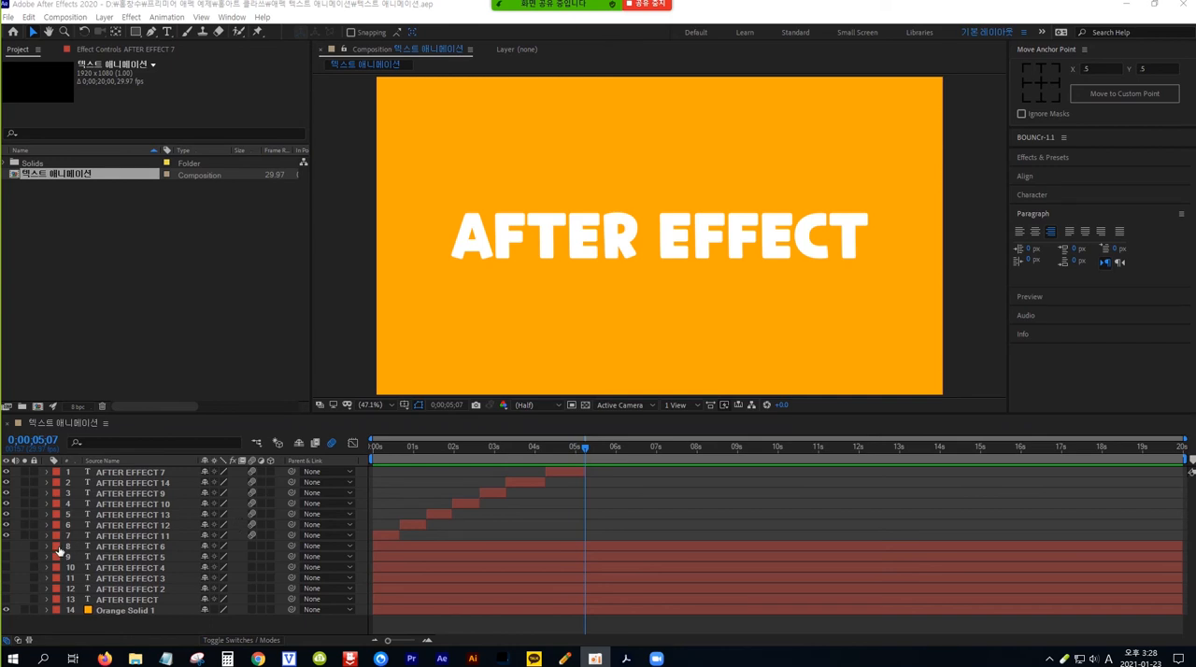
# Step: Show the AFTER EFFECT 6 layer, move it to the top of the layer stack, and trim its start to 0;00;05;07
pyautogui.click(8, 549)
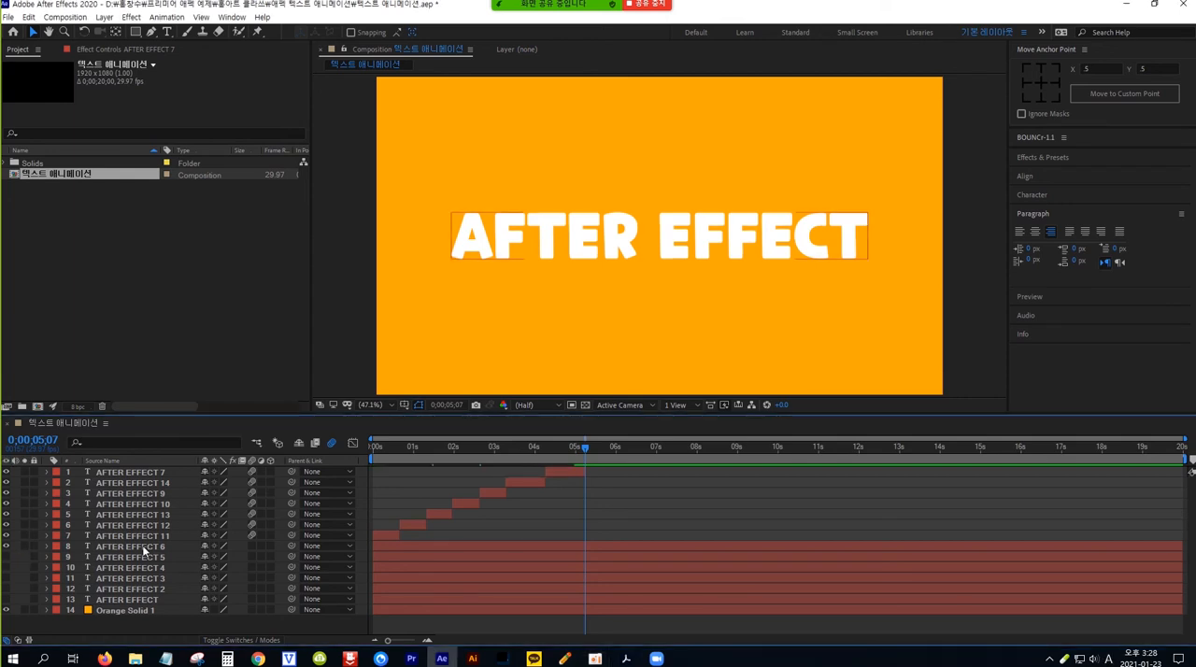
pyautogui.moveTo(142, 544); pyautogui.dragTo(146, 475)
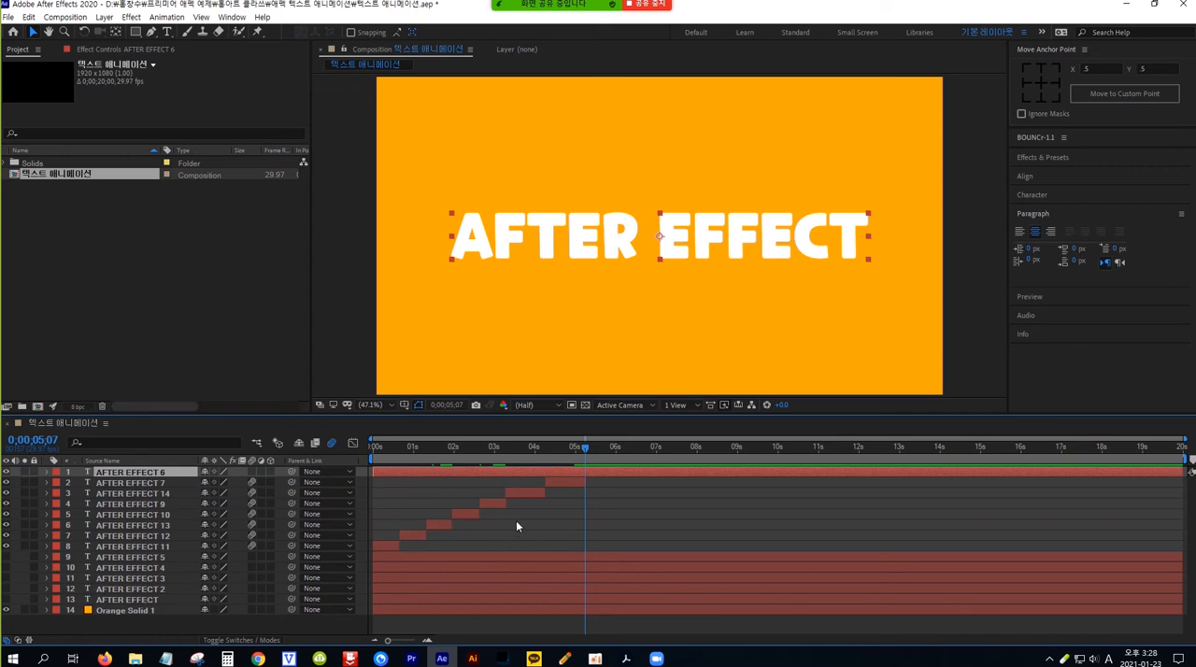
pyautogui.click(572, 481)
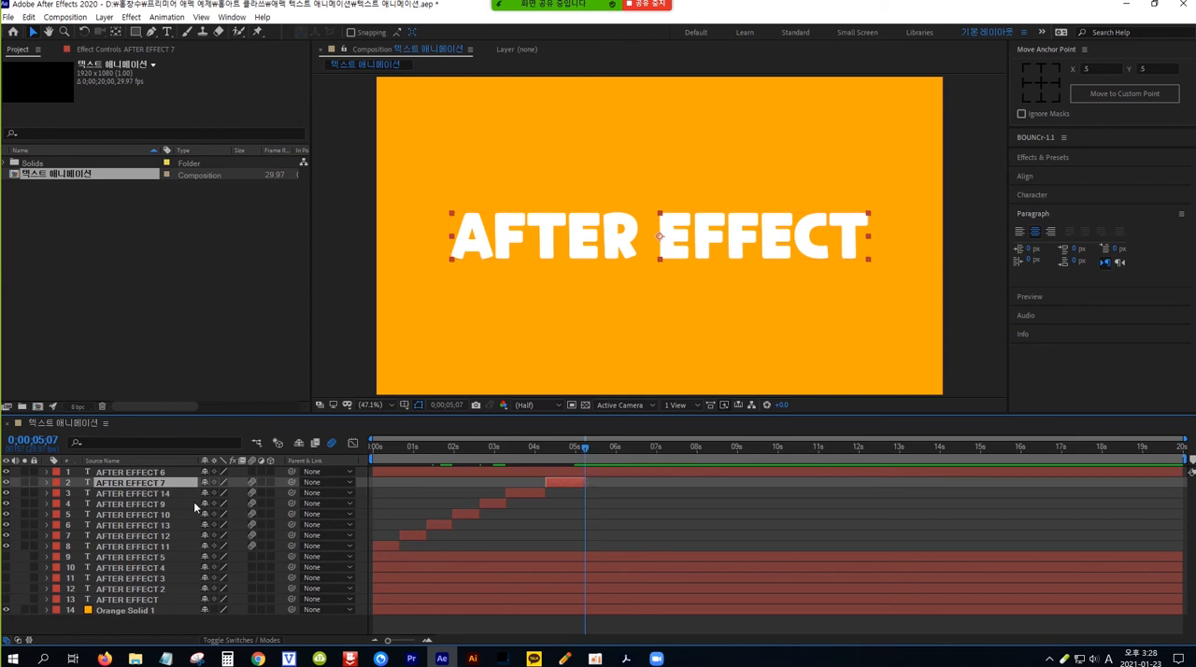
pyautogui.click(164, 474)
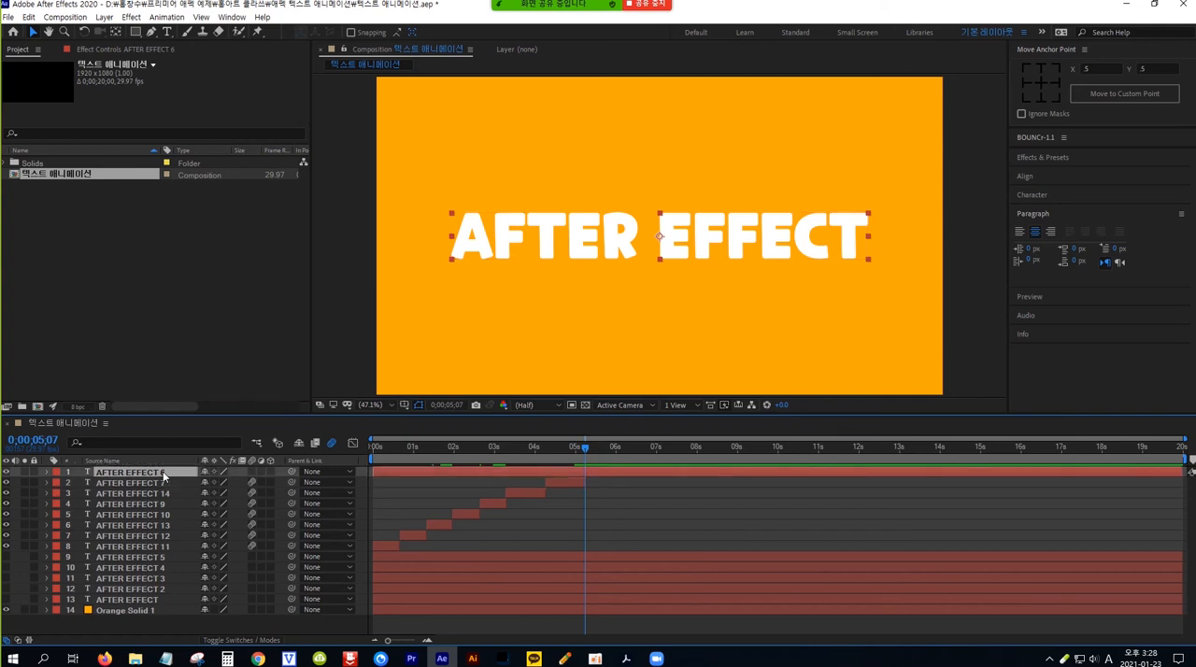
pyautogui.hotkey('alt', '[')
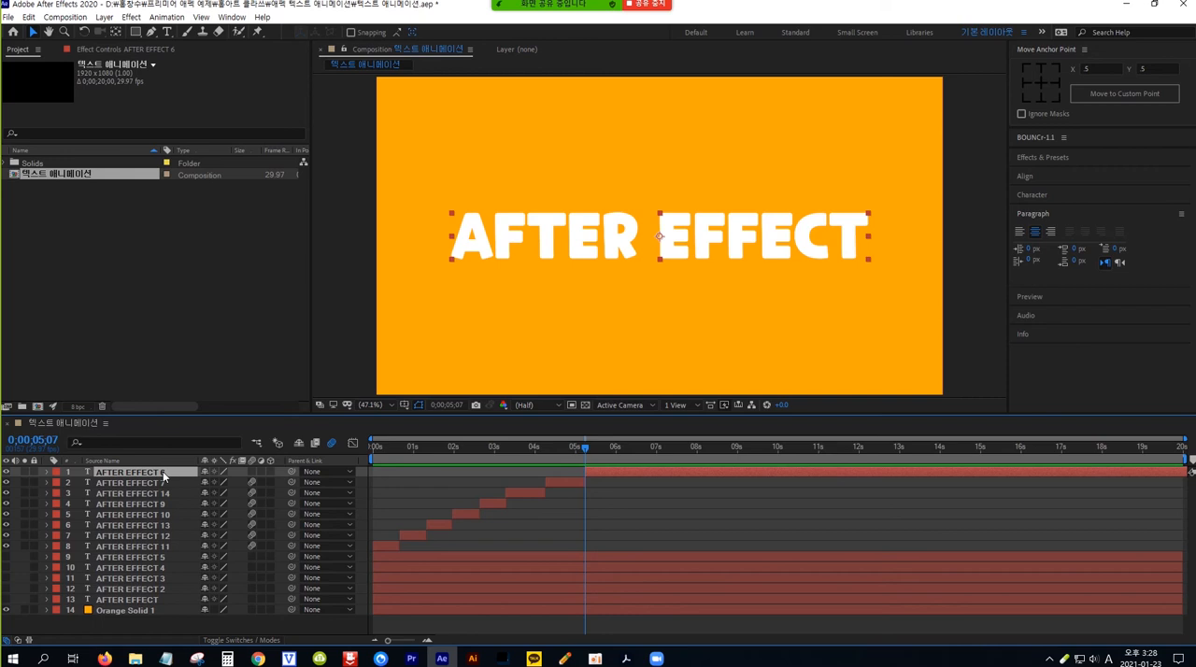
# Step: Expand AFTER EFFECT 6 and add a Scale text animator to it
pyautogui.click(47, 474)
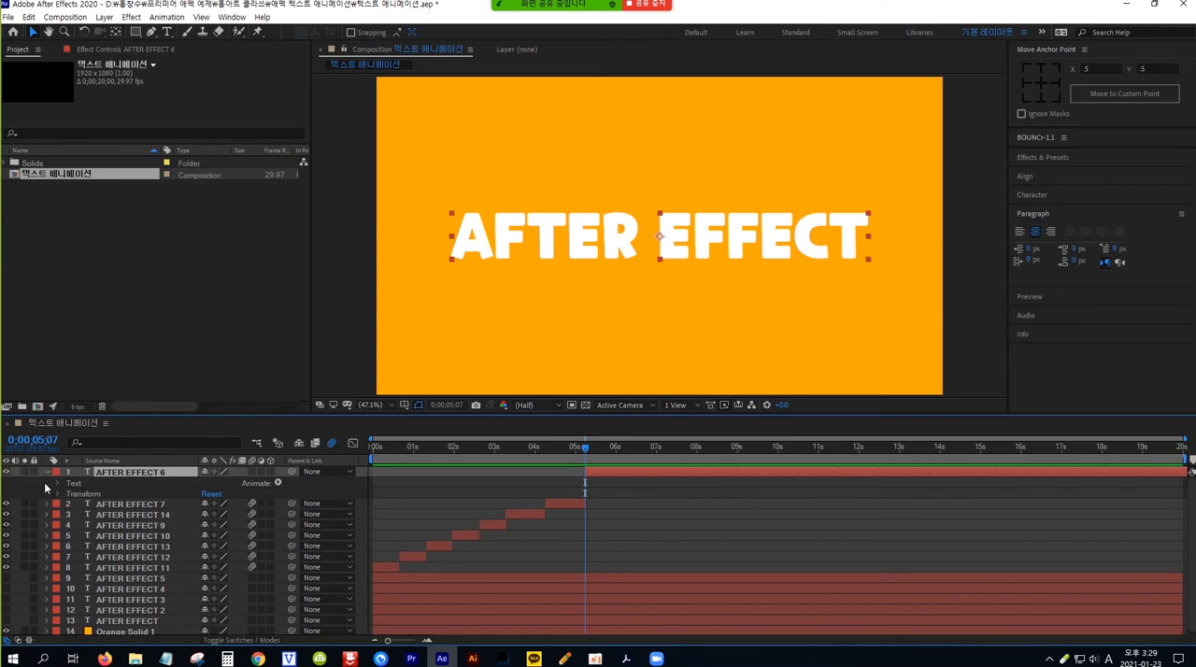
pyautogui.click(278, 483)
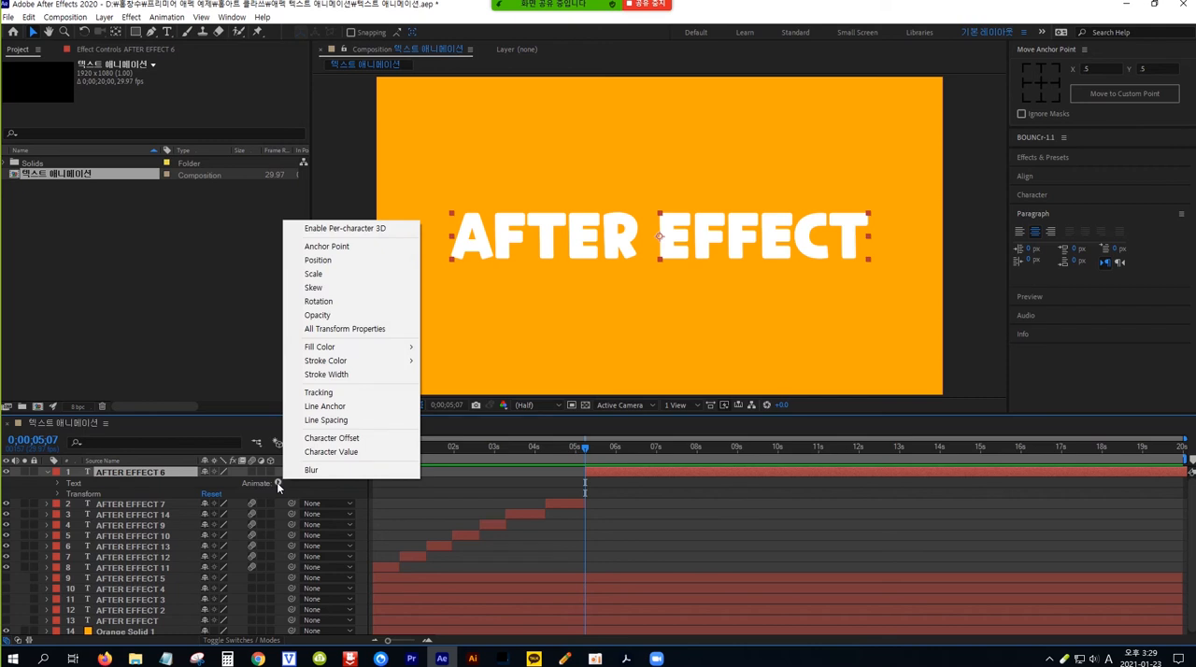
pyautogui.click(315, 274)
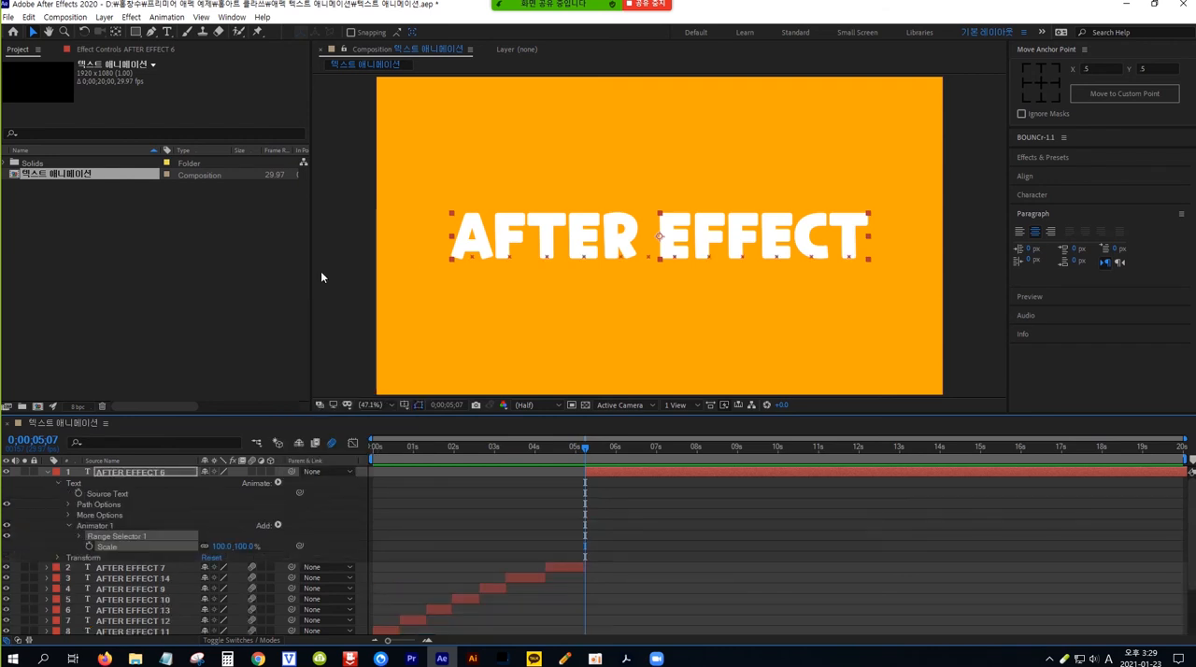
pyautogui.click(222, 549)
pyautogui.press('Return')
pyautogui.click(217, 547)
pyautogui.write('100')
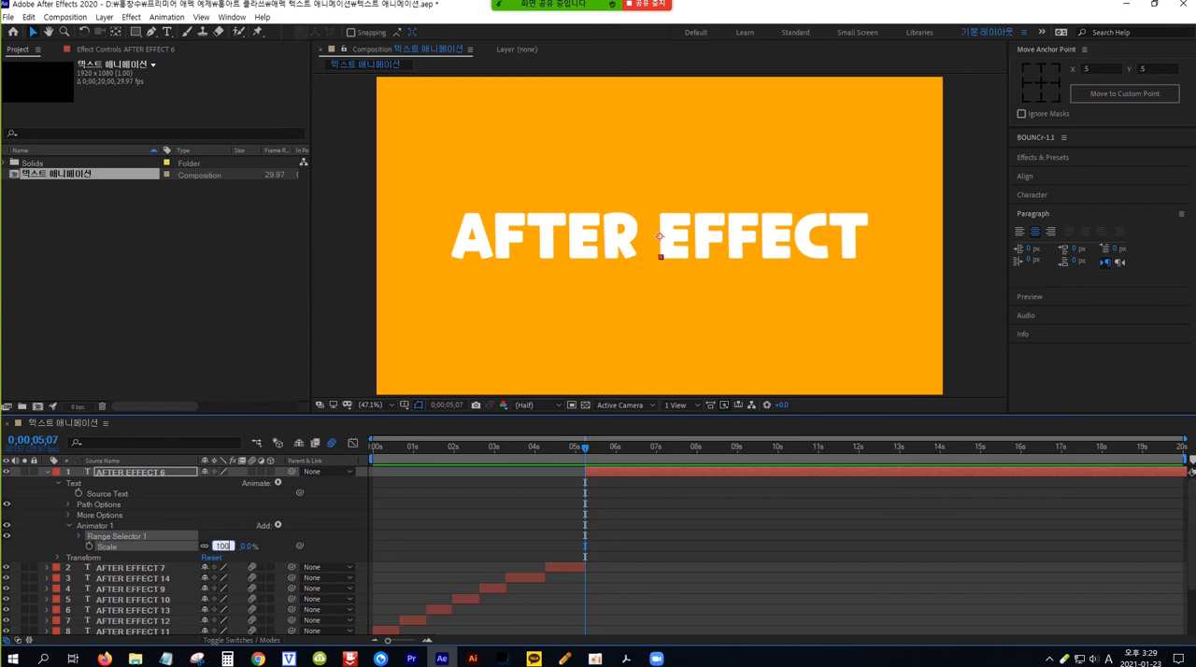
pyautogui.press('Return')
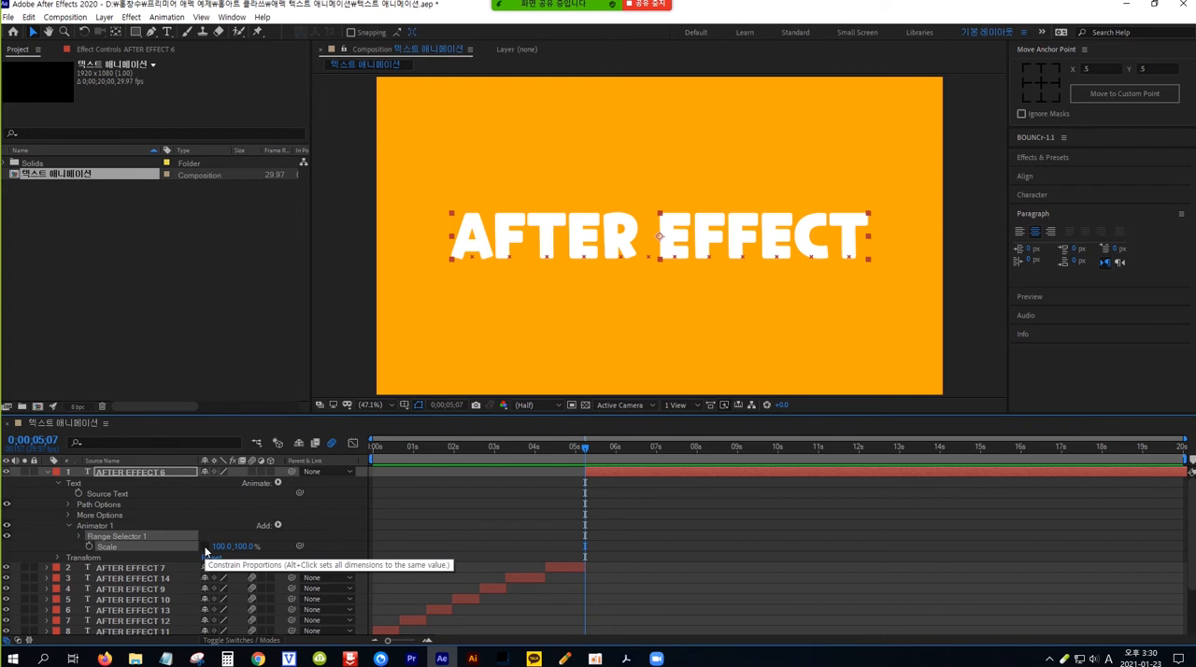
# Step: Unlink the proportions of AFTER EFFECT 6's animator Scale, set only the horizontal scale to 0%, and expand Range Selector 1
pyautogui.click(222, 546)
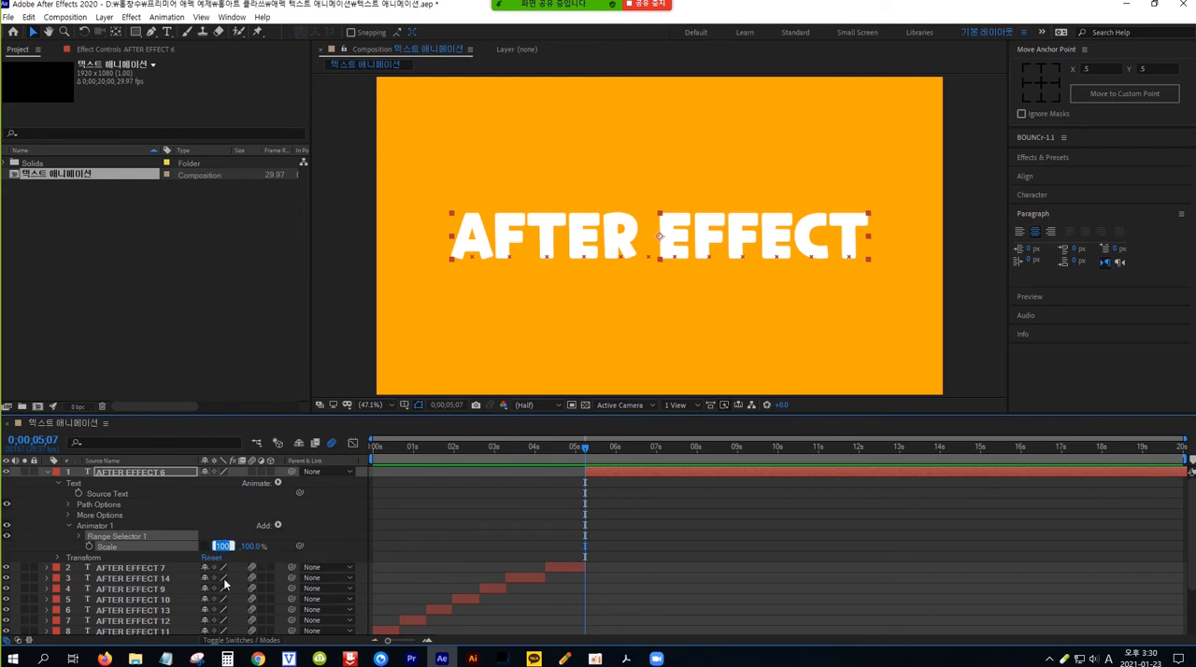
pyautogui.write('0')
pyautogui.press('Return')
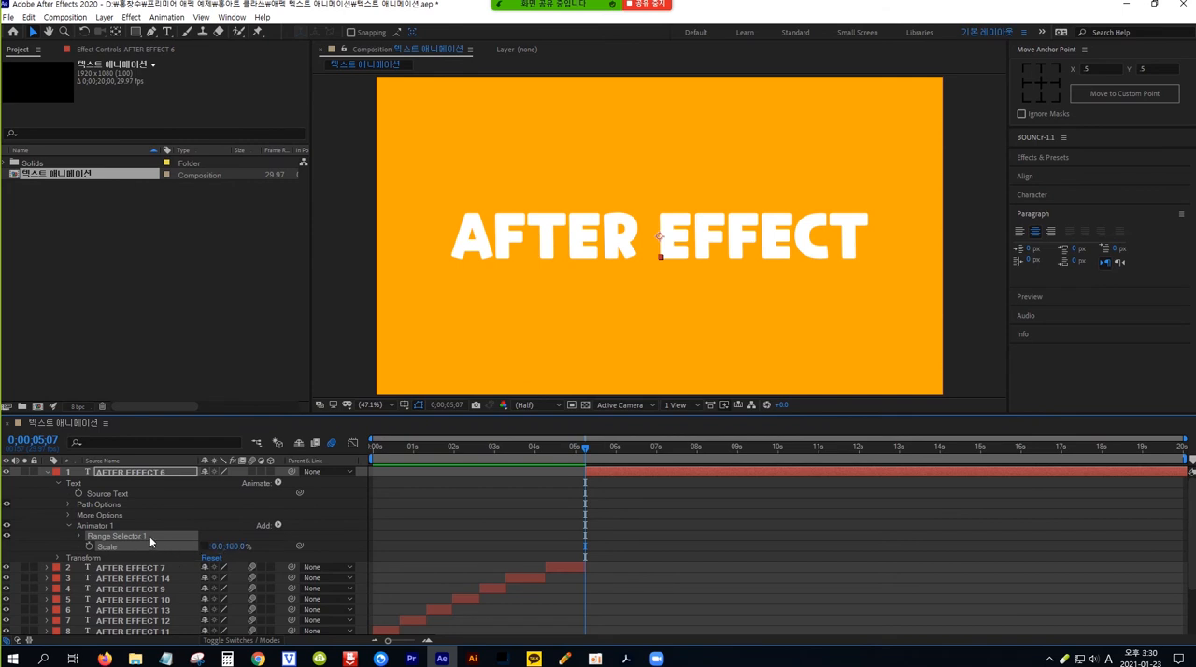
pyautogui.click(81, 535)
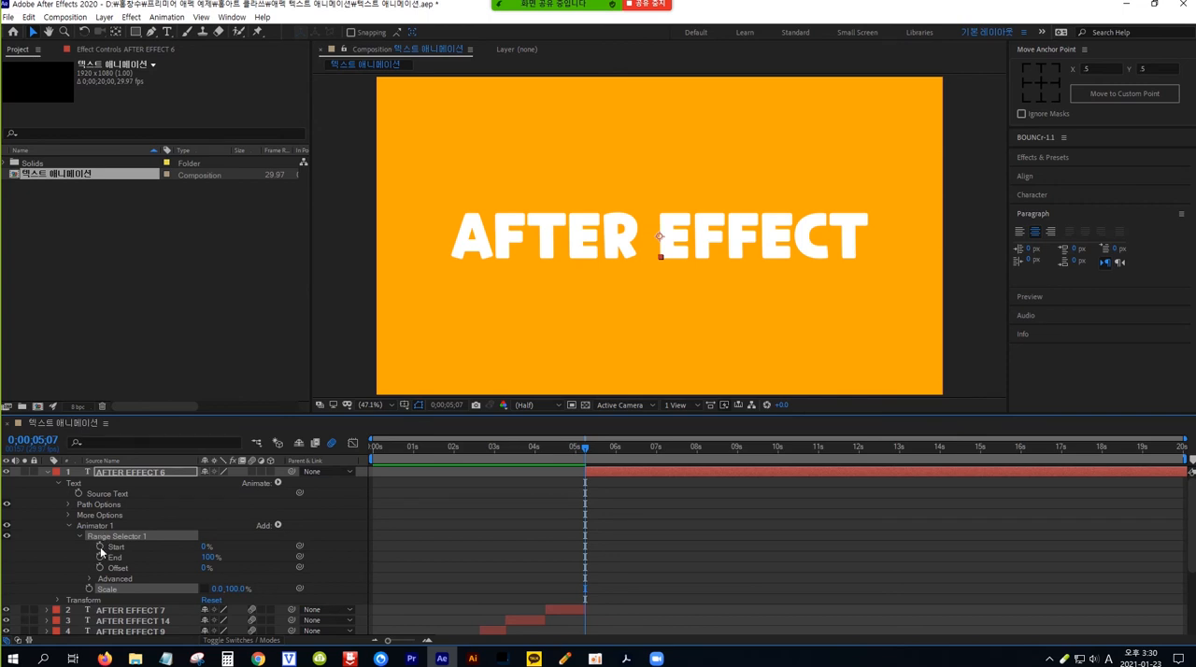
# Step: Keyframe AFTER EFFECT 6's range selector Start from 0% at 0;00;05;07 to 100% at 0;00;05;27
pyautogui.click(100, 547)
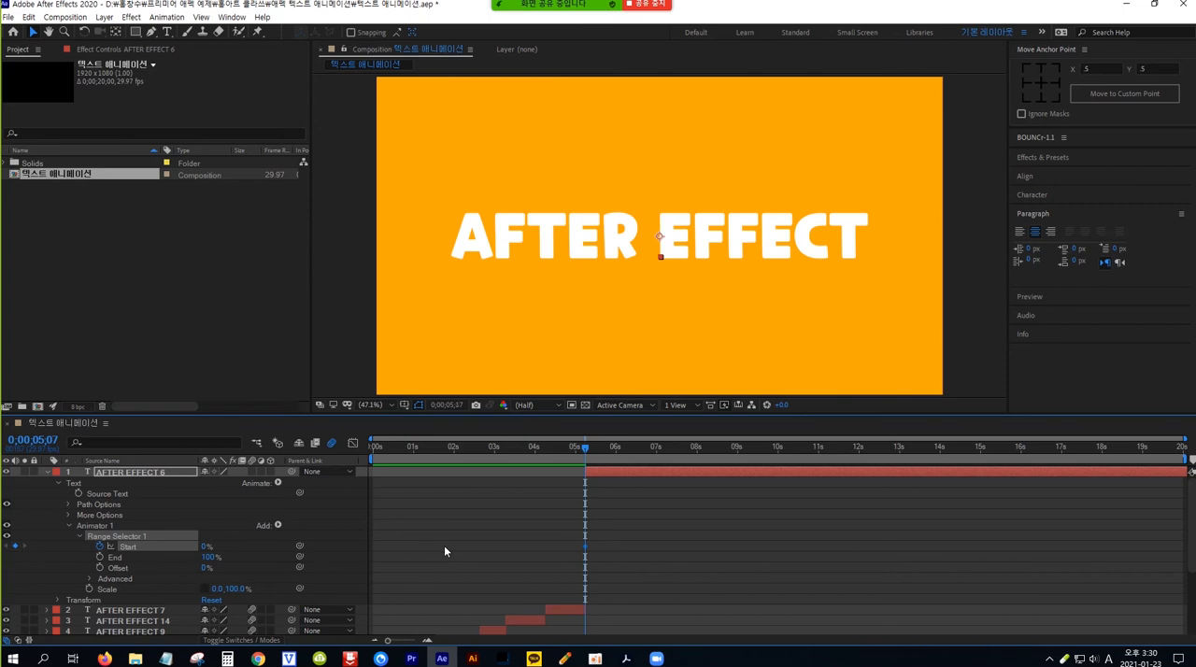
pyautogui.hotkey('shift', 'pagedown')
pyautogui.hotkey('shift', 'pagedown')
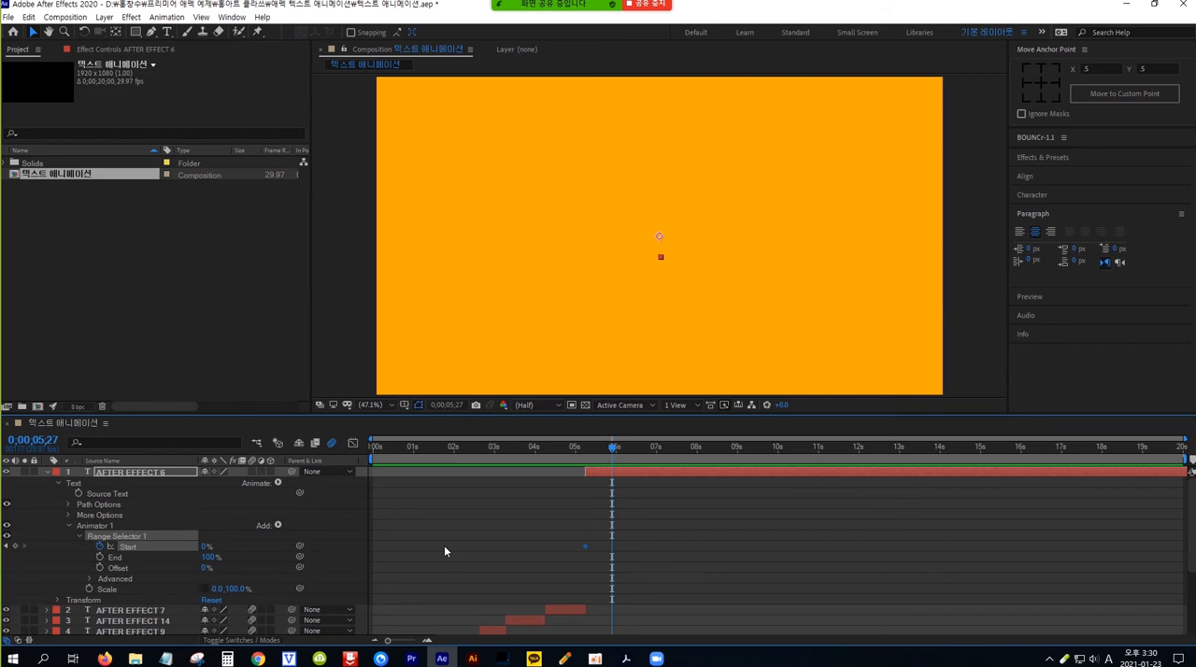
pyautogui.click(205, 546)
pyautogui.write('100')
pyautogui.press('Return')
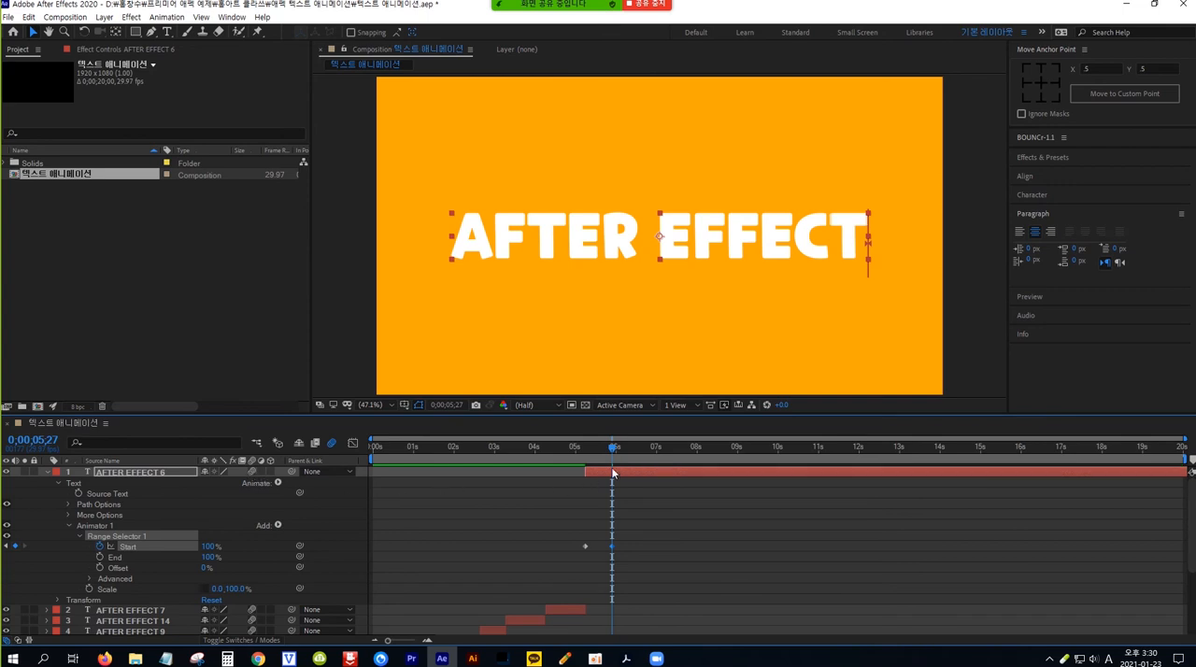
# Step: Preview the AFTER EFFECT 6 letter animation repeatedly from just before its start at 0;00;05;07
pyautogui.moveTo(612, 448); pyautogui.dragTo(582, 453)
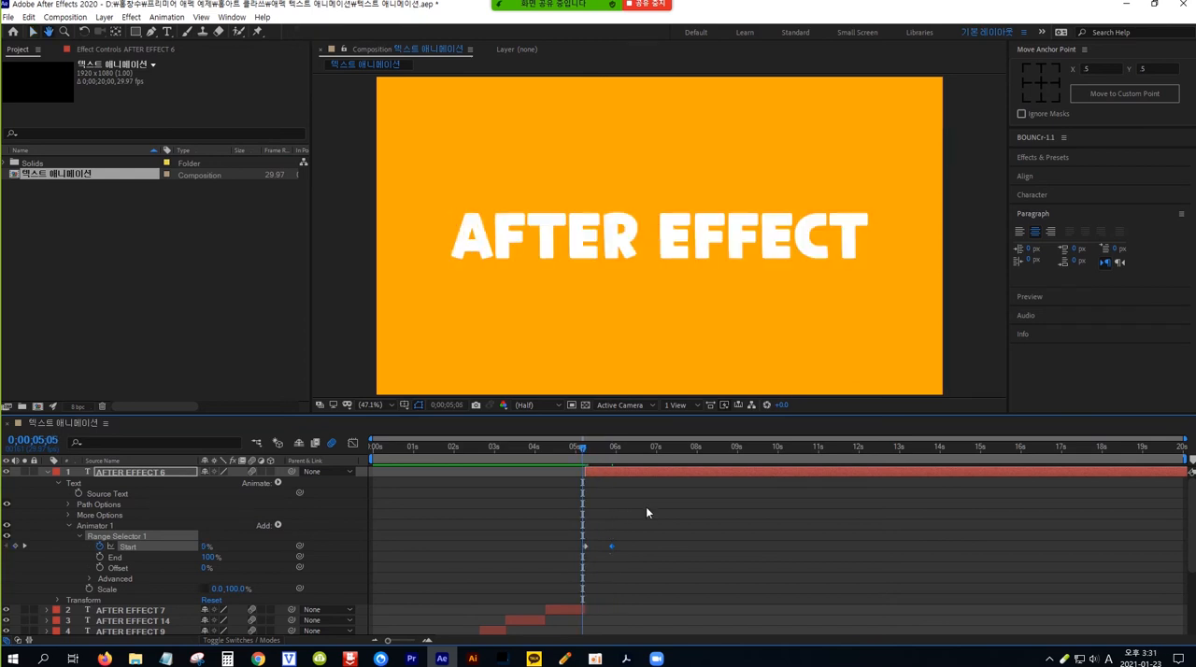
pyautogui.press('space')
pyautogui.press('space')
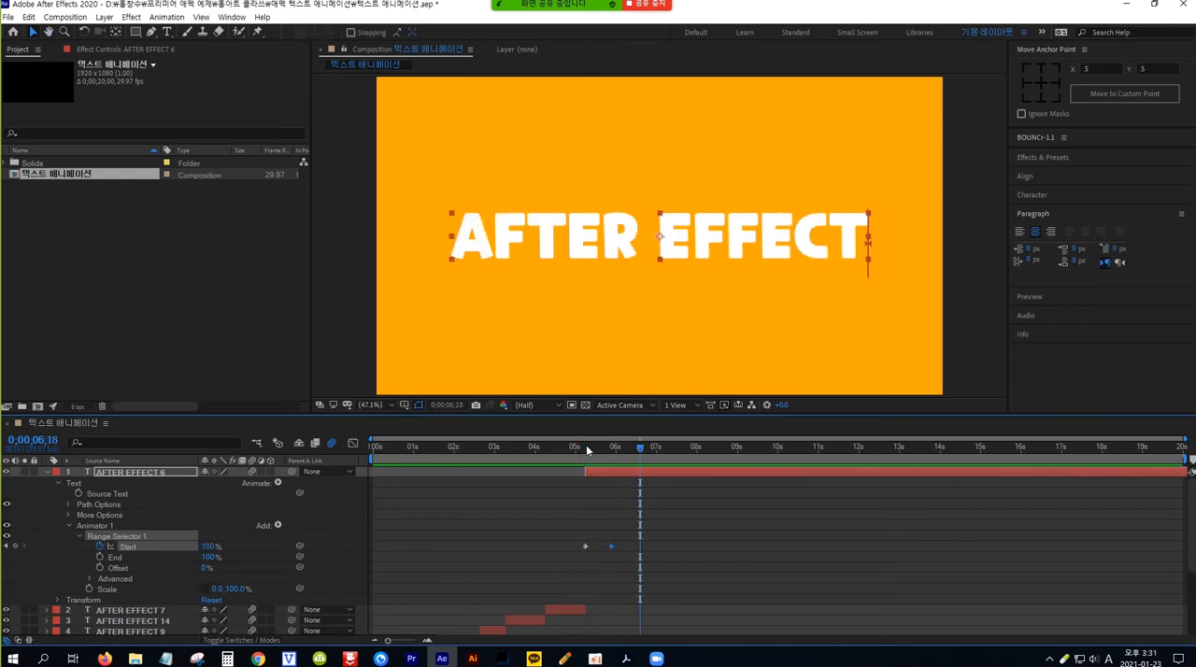
pyautogui.moveTo(640, 447); pyautogui.dragTo(580, 457)
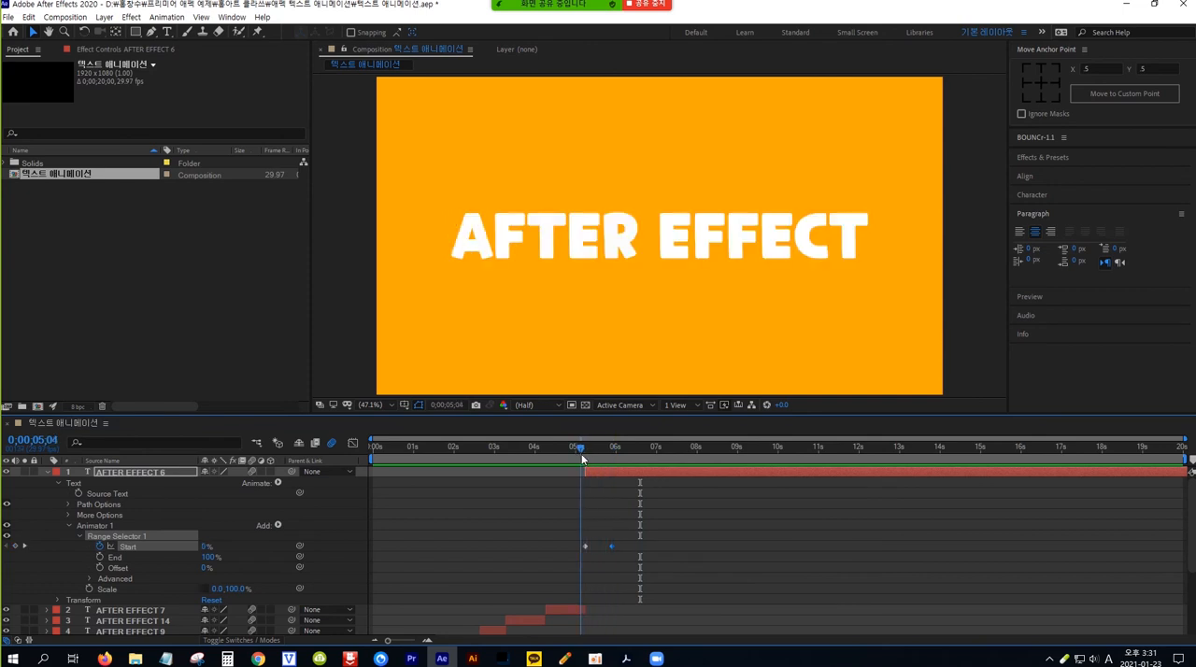
pyautogui.click(653, 516)
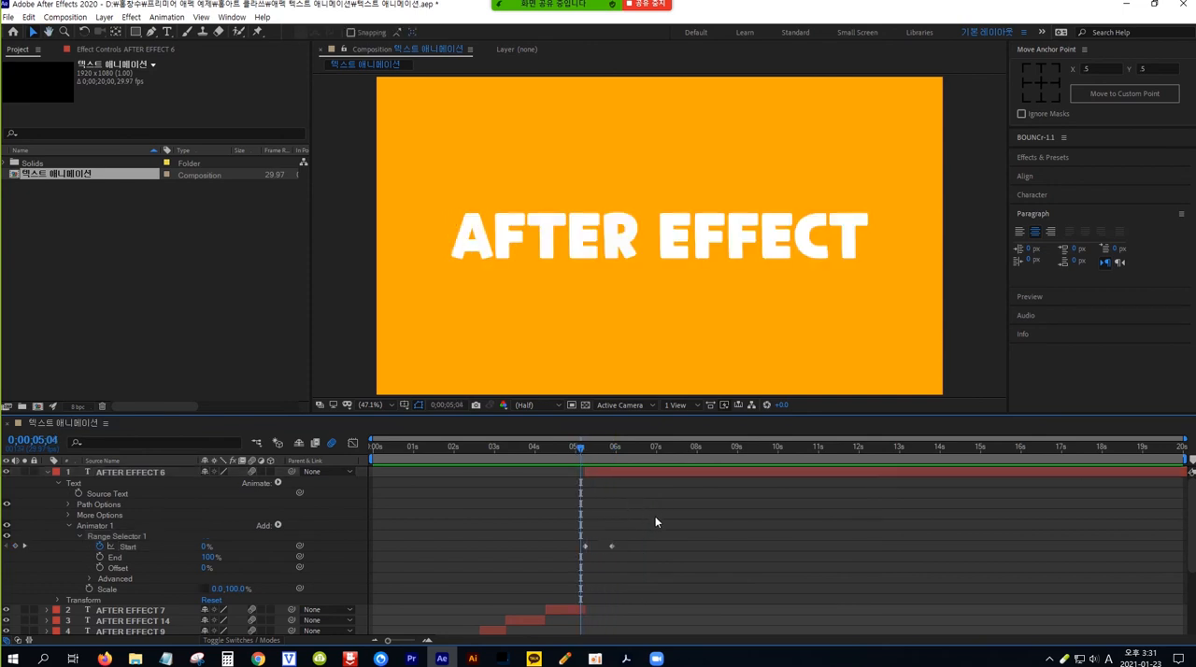
pyautogui.press('space')
pyautogui.press('space')
pyautogui.click(581, 456)
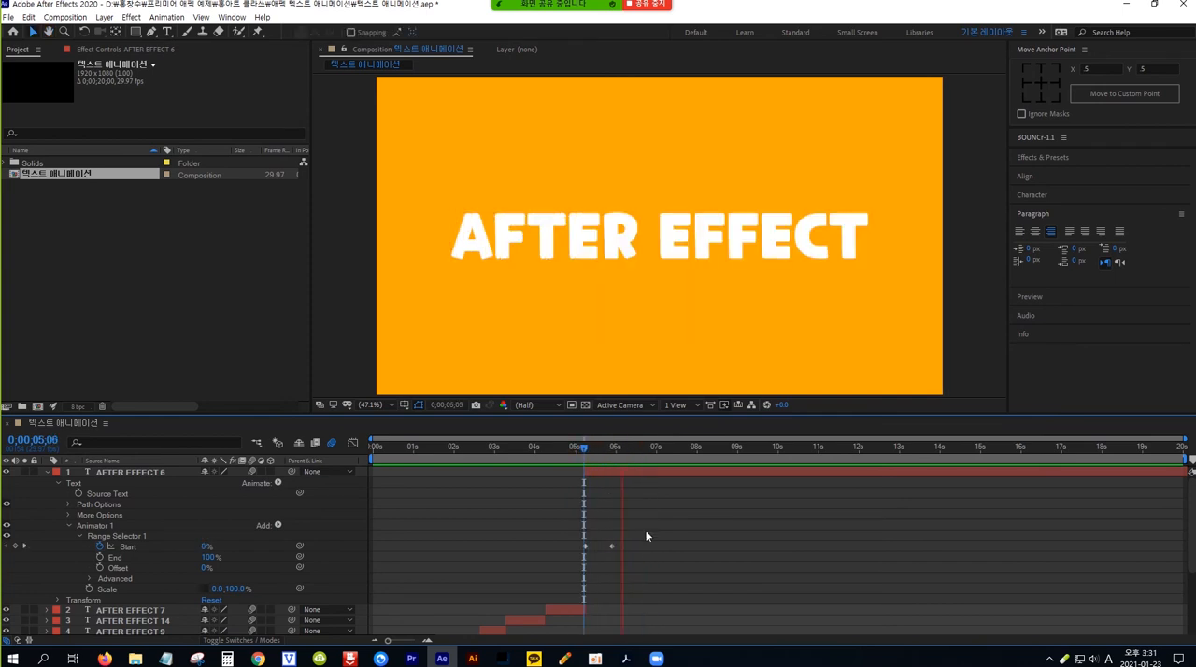
pyautogui.press('space')
# Step: Split AFTER EFFECT 6 ten frames after its last keyframe, at 0;00;06;07, and delete the part that follows
pyautogui.moveTo(583, 455); pyautogui.dragTo(609, 455)
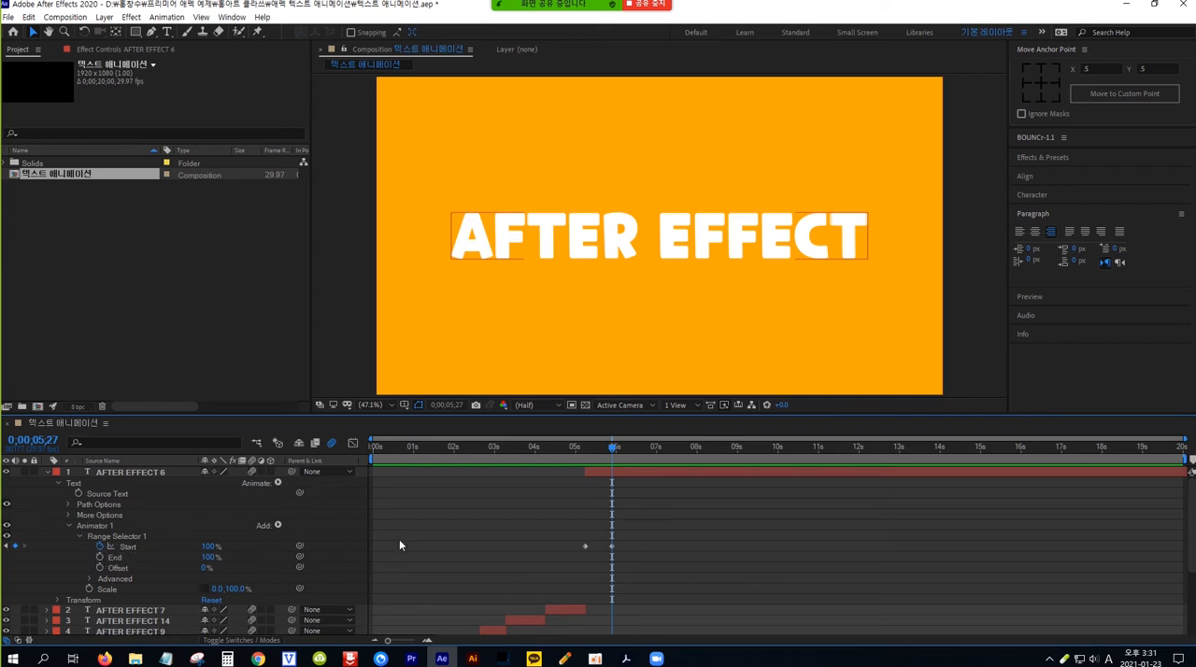
pyautogui.click(606, 499)
pyautogui.moveTo(613, 448); pyautogui.dragTo(629, 450)
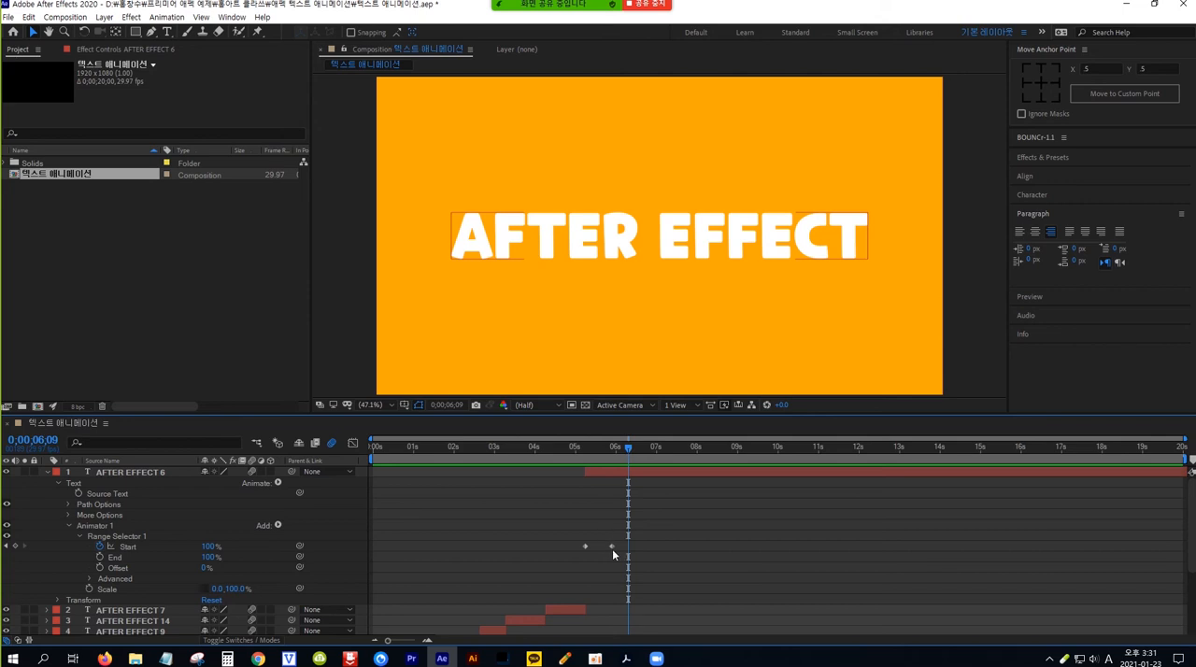
pyautogui.click(643, 480)
pyautogui.moveTo(628, 450); pyautogui.dragTo(611, 448)
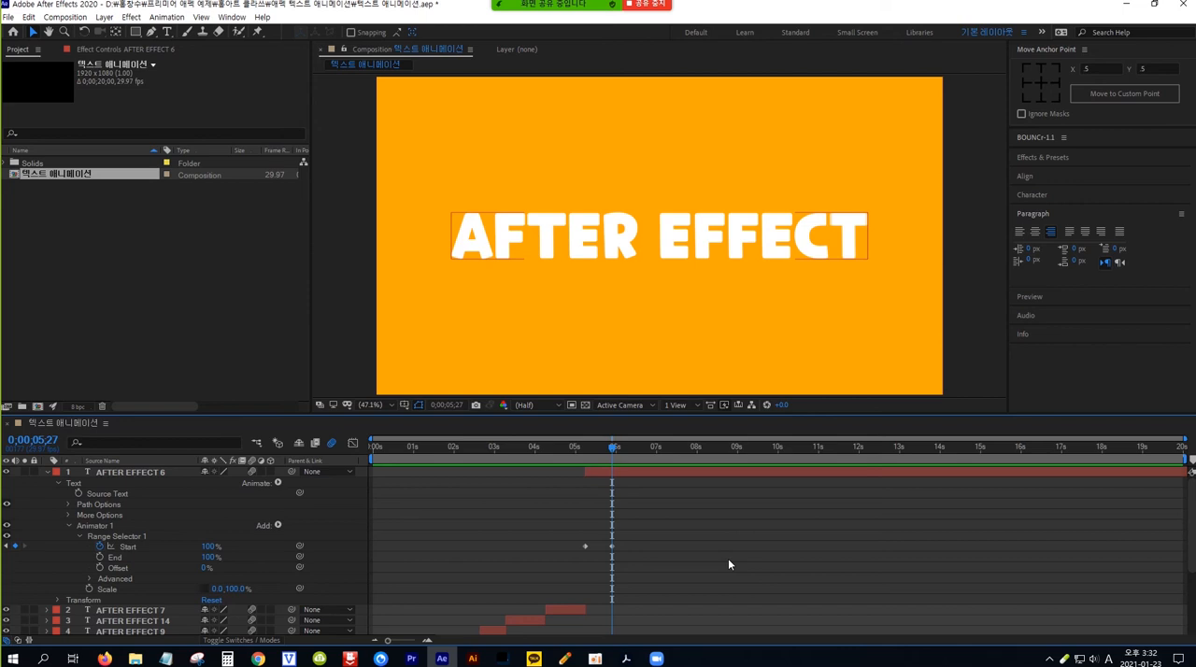
pyautogui.hotkey('shift', 'pagedown')
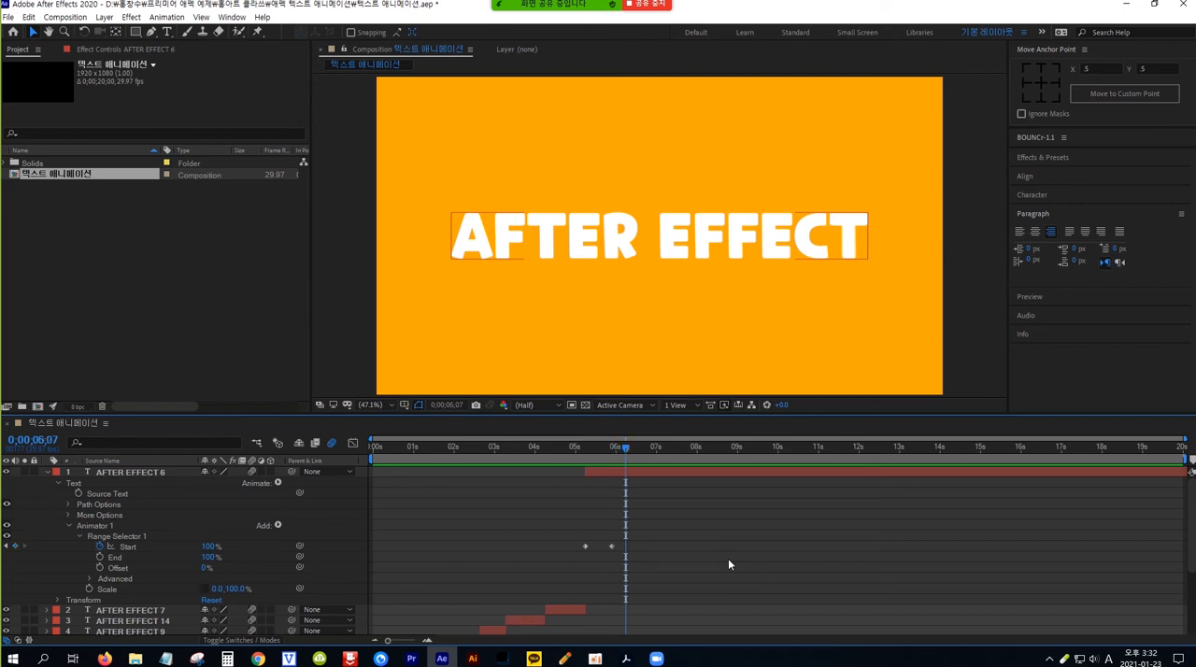
pyautogui.click(169, 471)
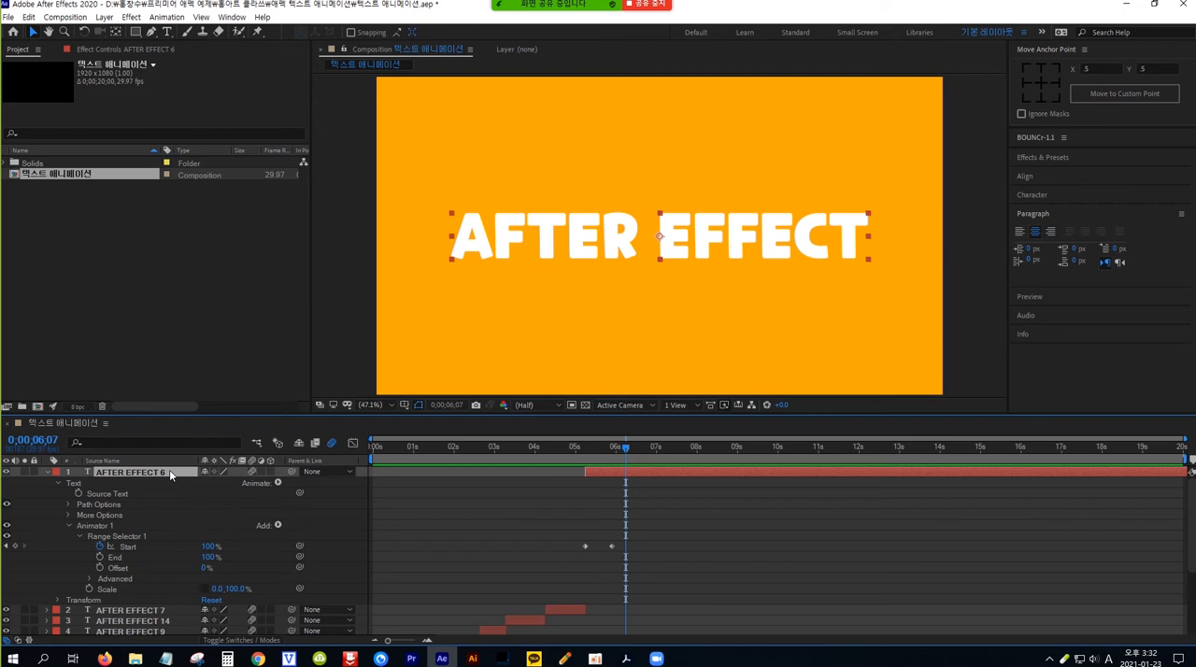
pyautogui.hotkey('ctrl', 'shift', 'd')
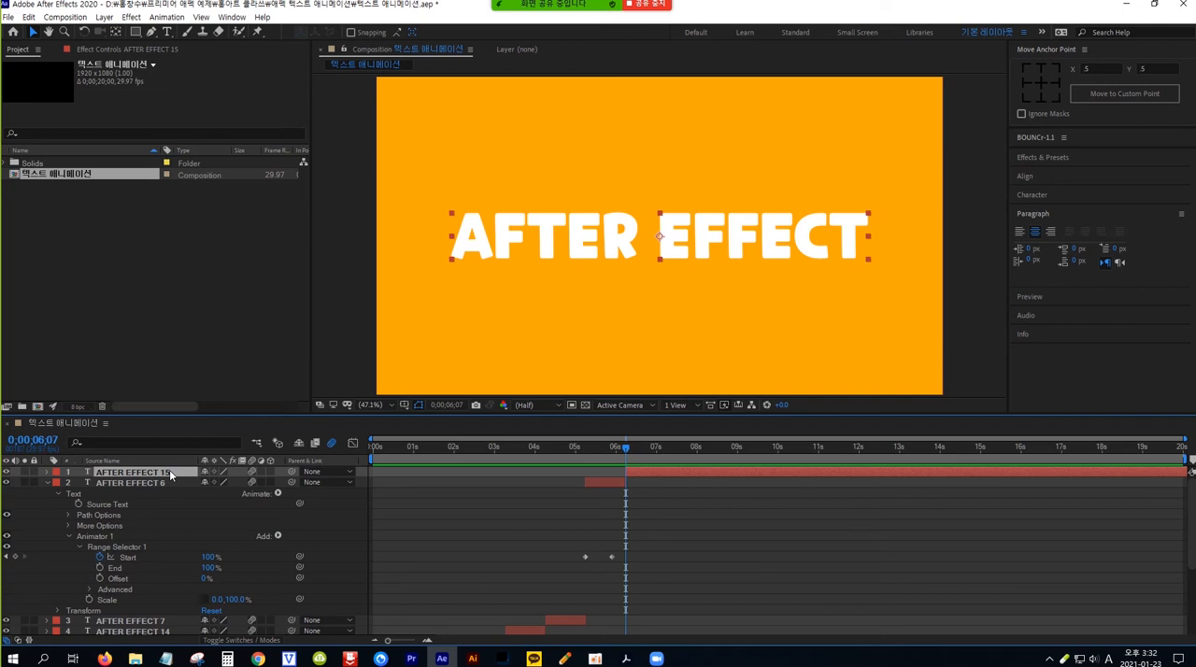
pyautogui.press('Delete')
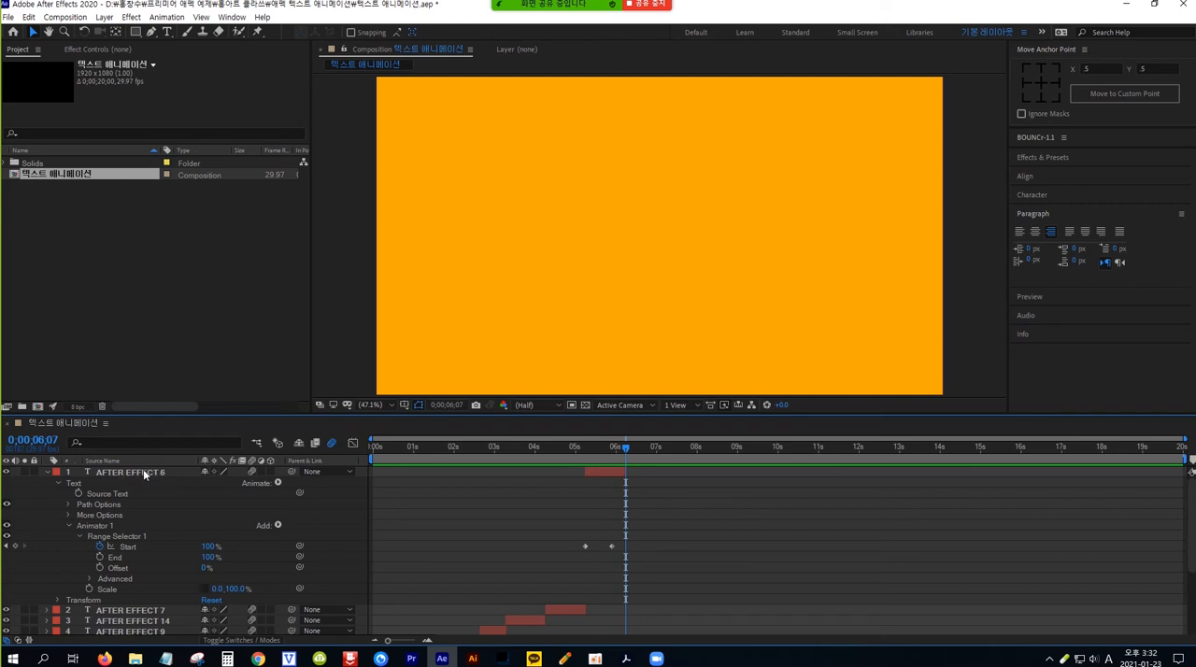
# Step: Show the AFTER EFFECT 5 layer, move it to the top of the layer stack, and trim its start to 0;00;06;07
pyautogui.click(48, 474)
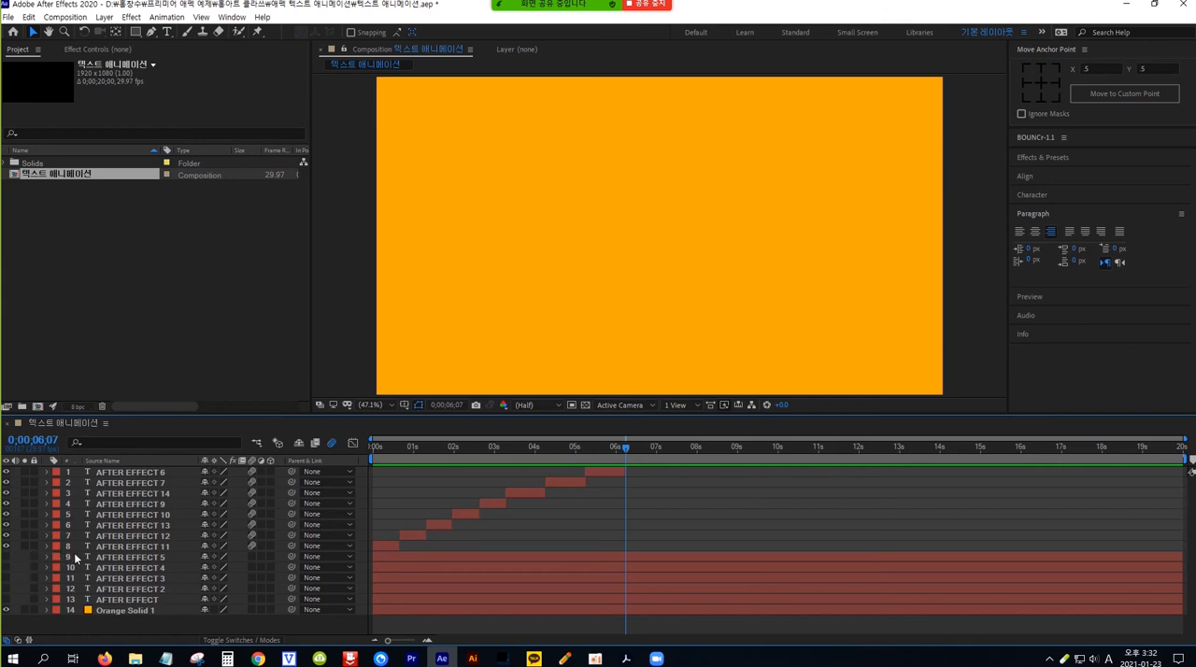
pyautogui.click(7, 557)
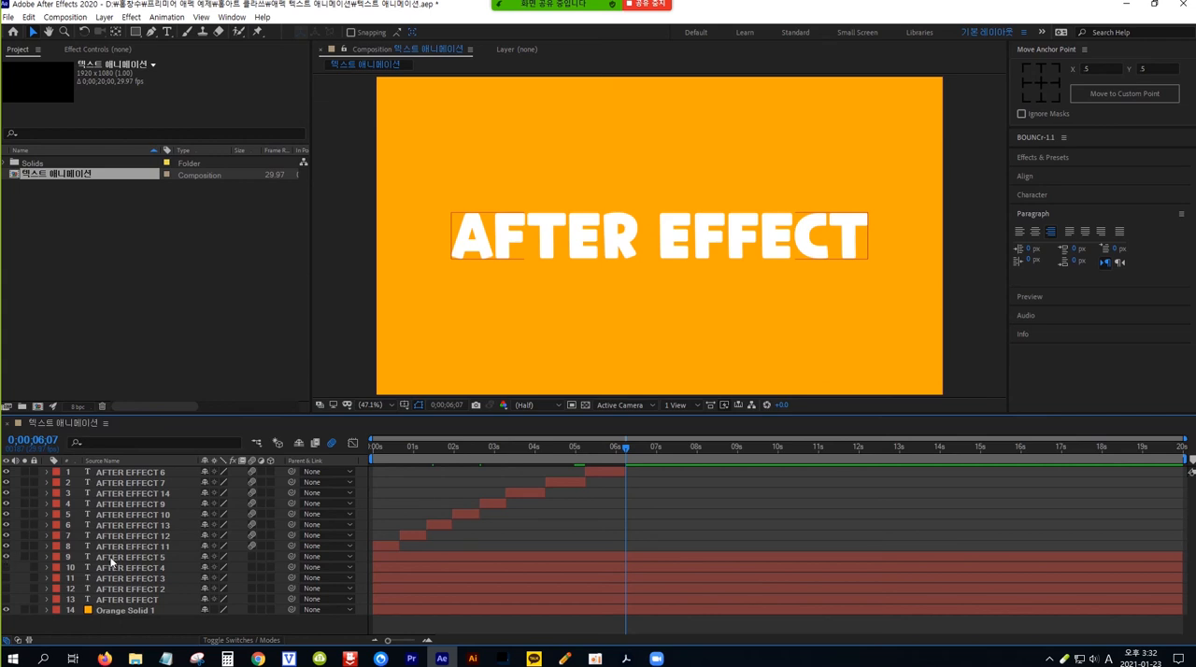
pyautogui.moveTo(116, 556); pyautogui.dragTo(124, 474)
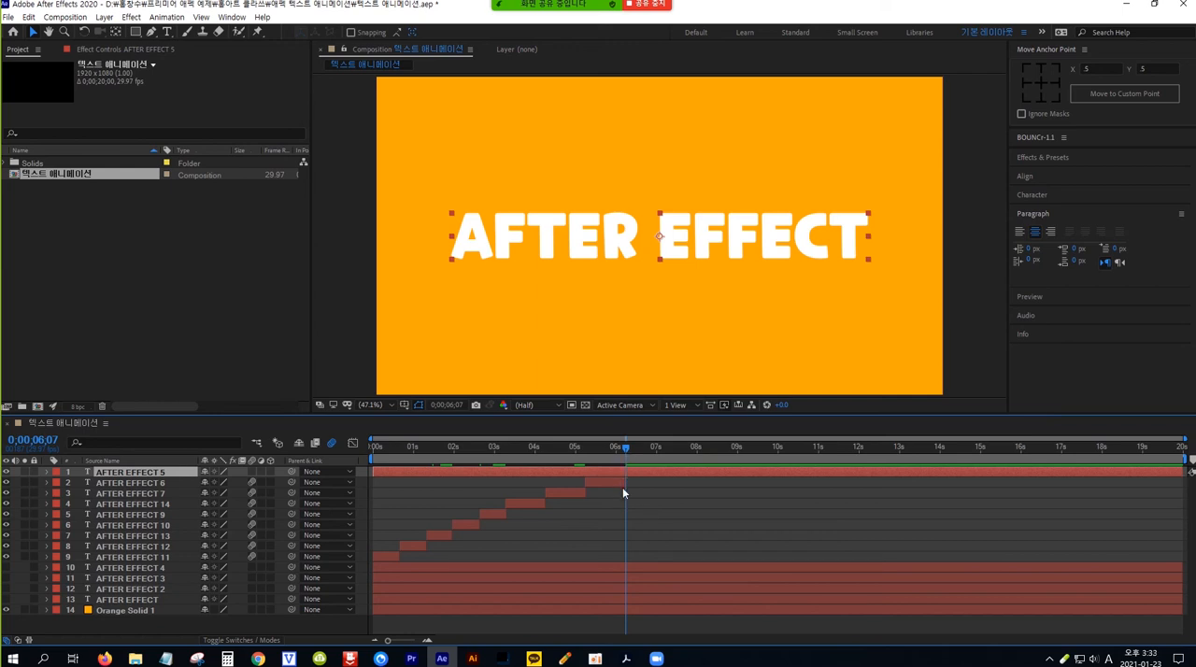
pyautogui.hotkey('alt', '[')
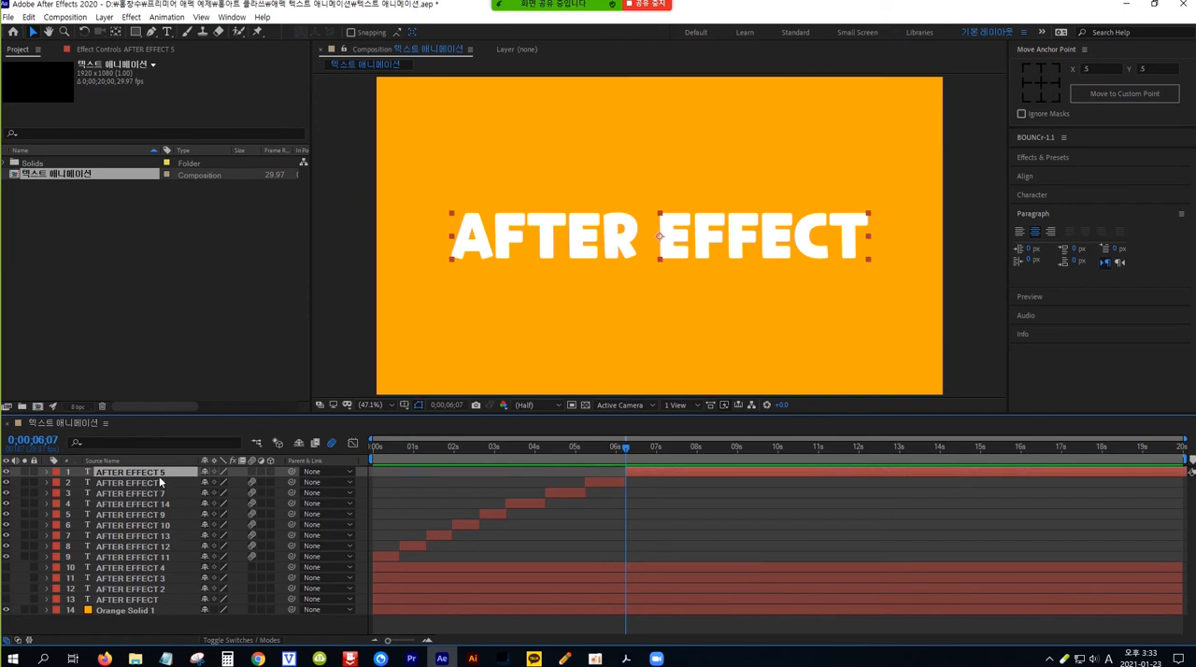
# Step: Add a Scale text animator to AFTER EFFECT 5 and set only its vertical scale to 0%, with the proportions unlinked
pyautogui.click(47, 473)
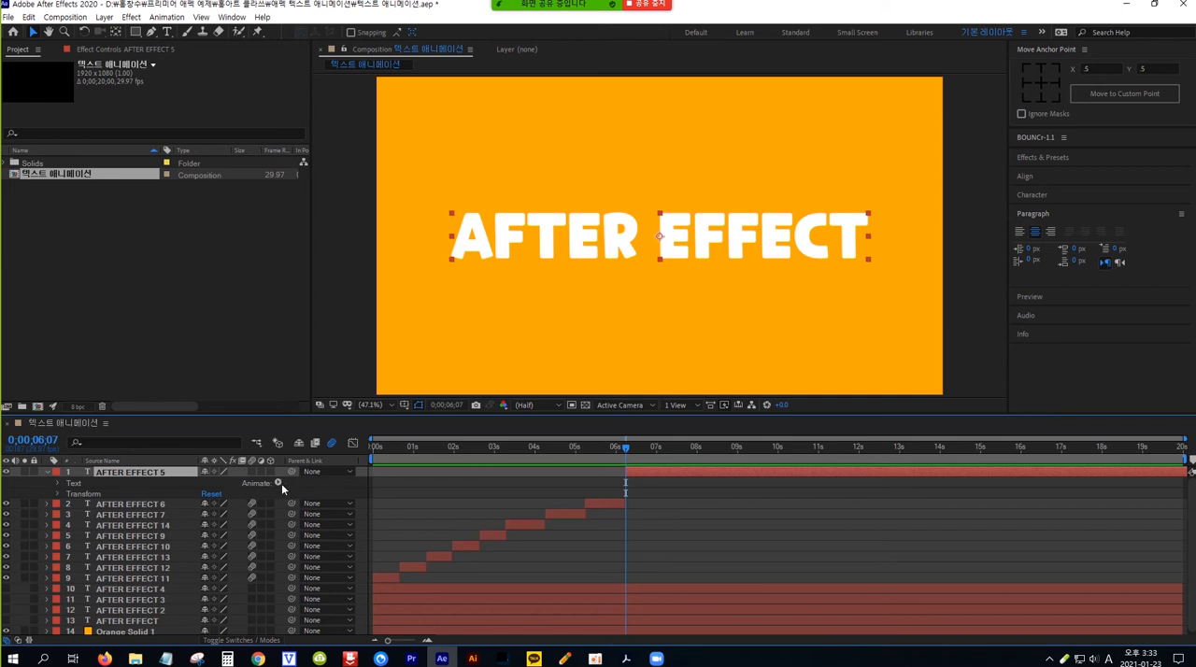
pyautogui.click(278, 483)
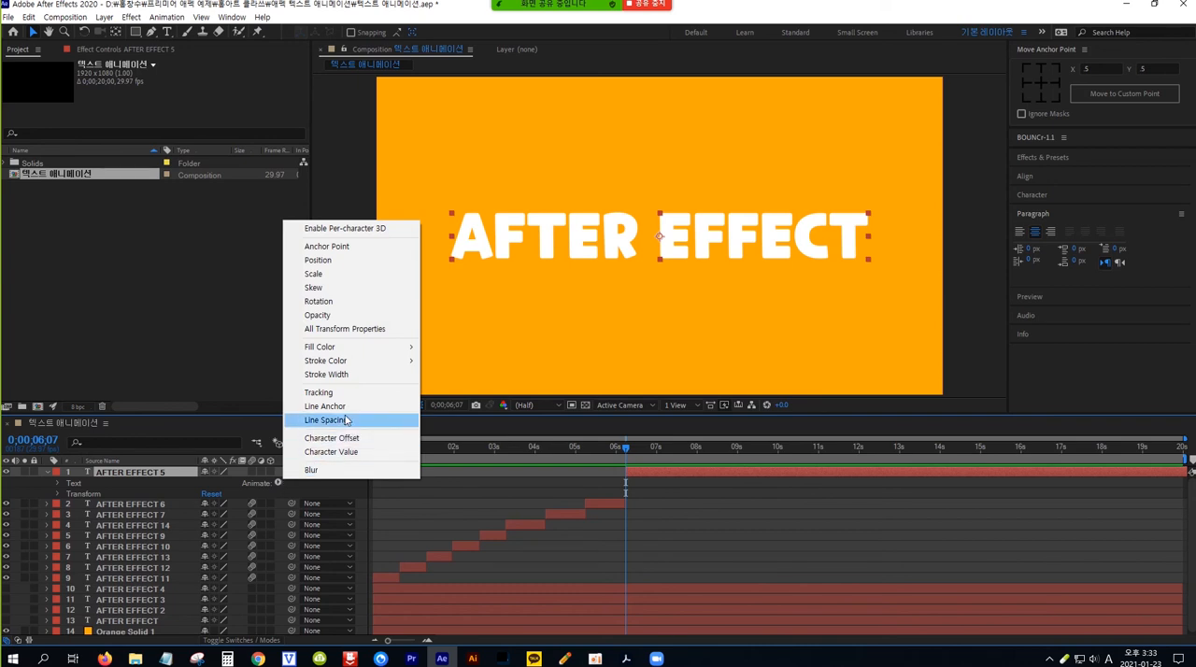
pyautogui.click(332, 275)
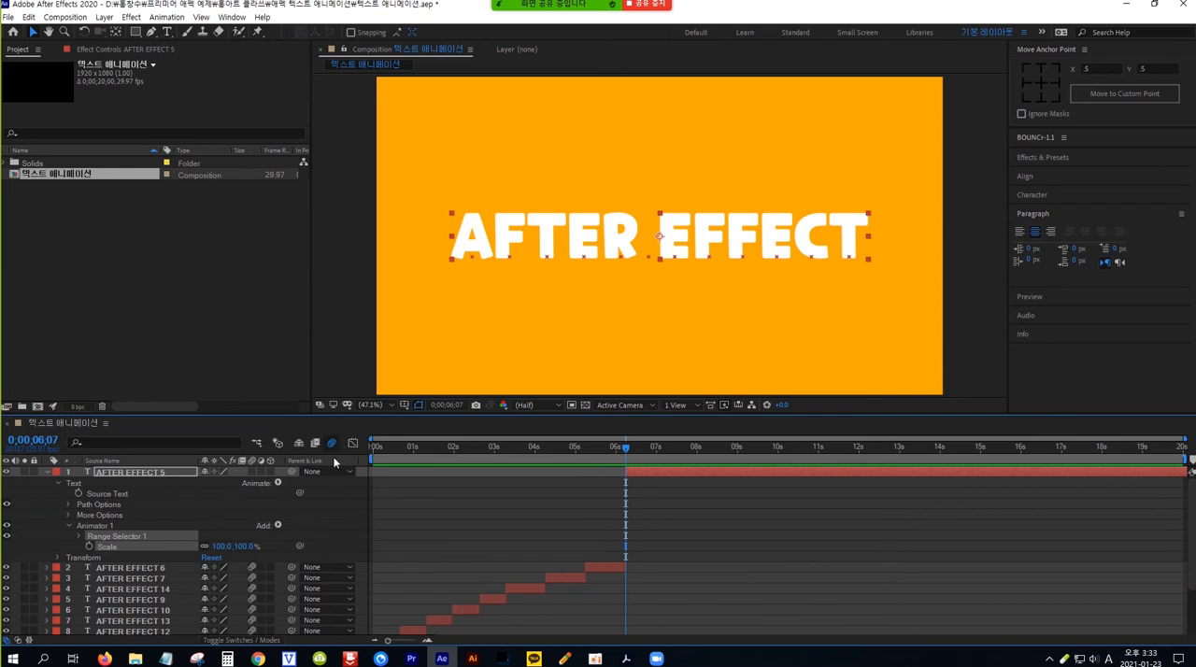
pyautogui.click(245, 549)
pyautogui.write('0')
pyautogui.press('Return')
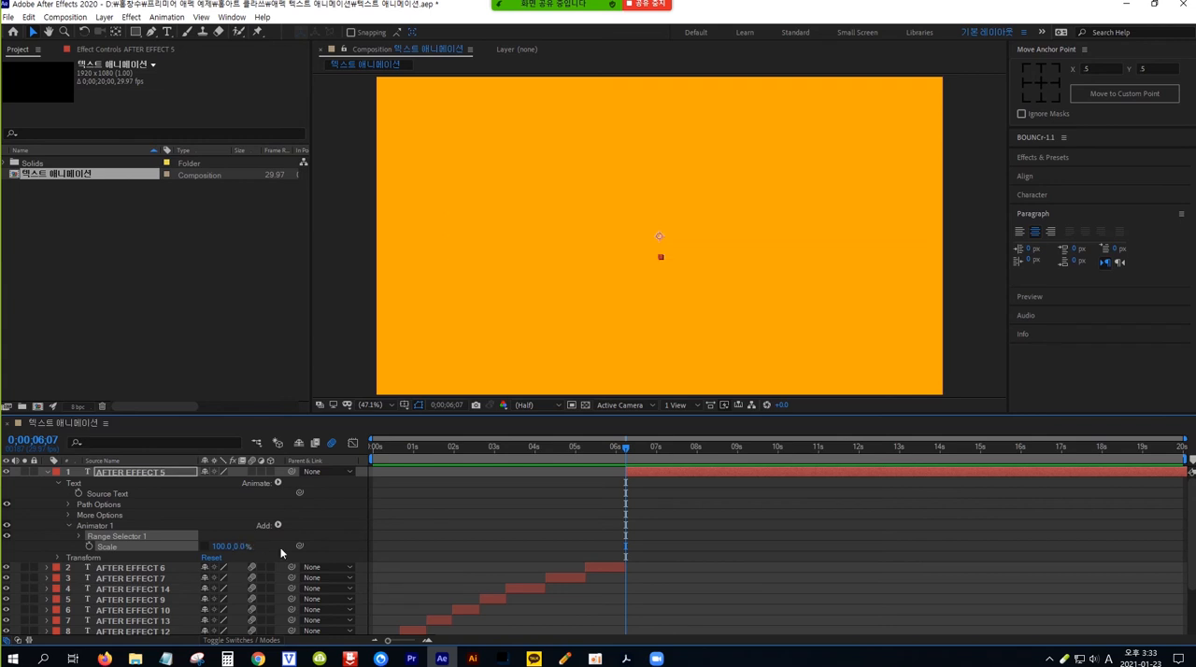
# Step: Keyframe AFTER EFFECT 5's range selector End from 100% at 0;00;06;07 to 0% at 0;00;06;27, and enable motion blur for the layer
pyautogui.click(81, 537)
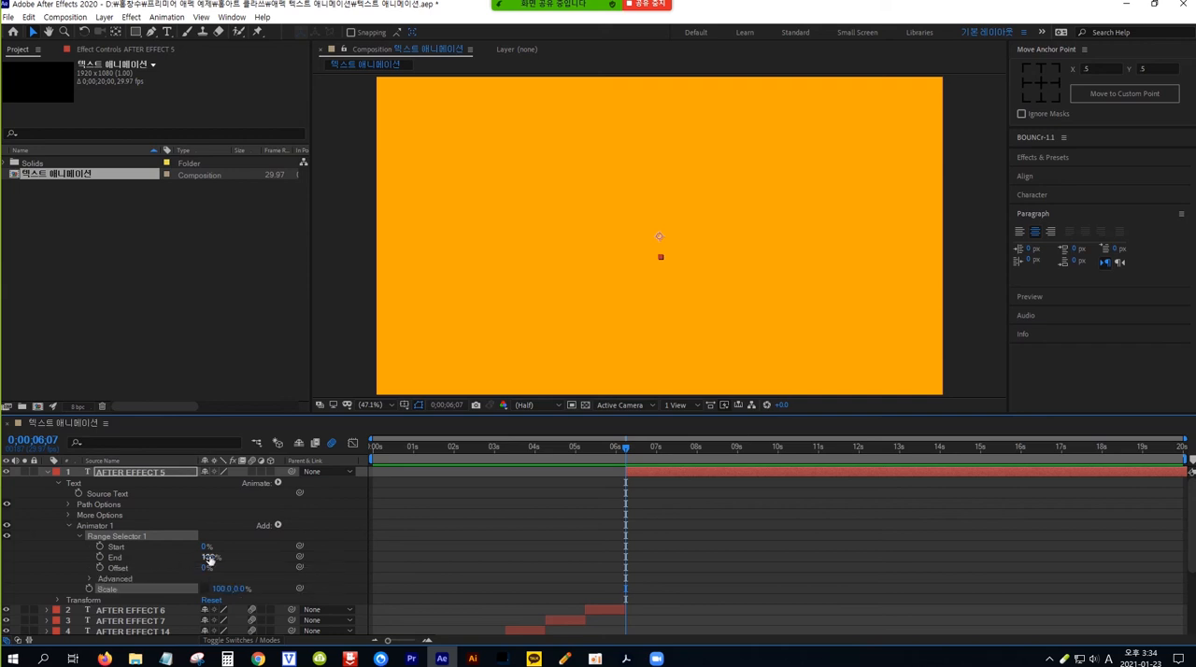
pyautogui.click(100, 557)
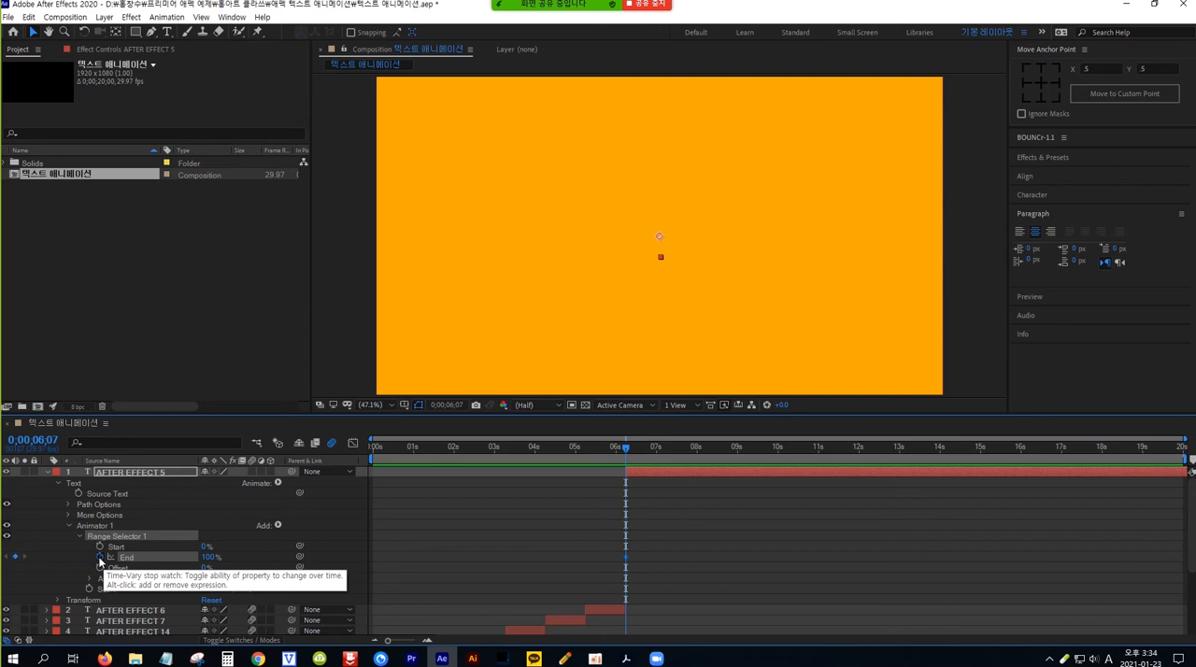
pyautogui.hotkey('shift', 'pagedown')
pyautogui.hotkey('shift', 'pagedown')
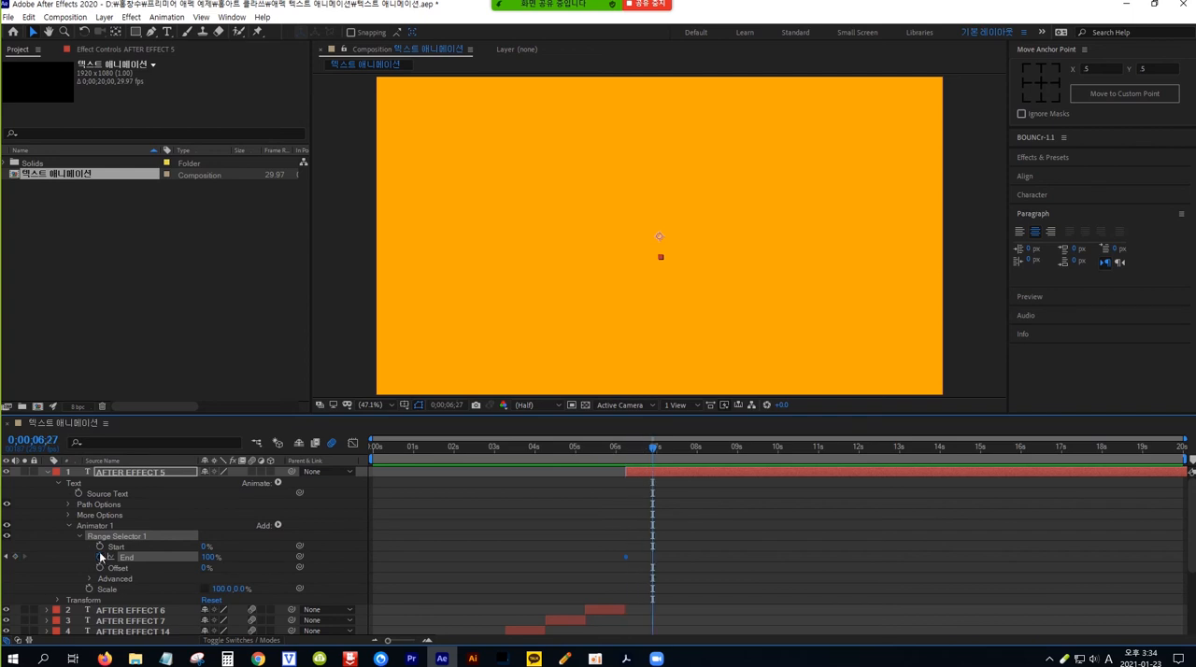
pyautogui.click(211, 558)
pyautogui.write('0')
pyautogui.press('Return')
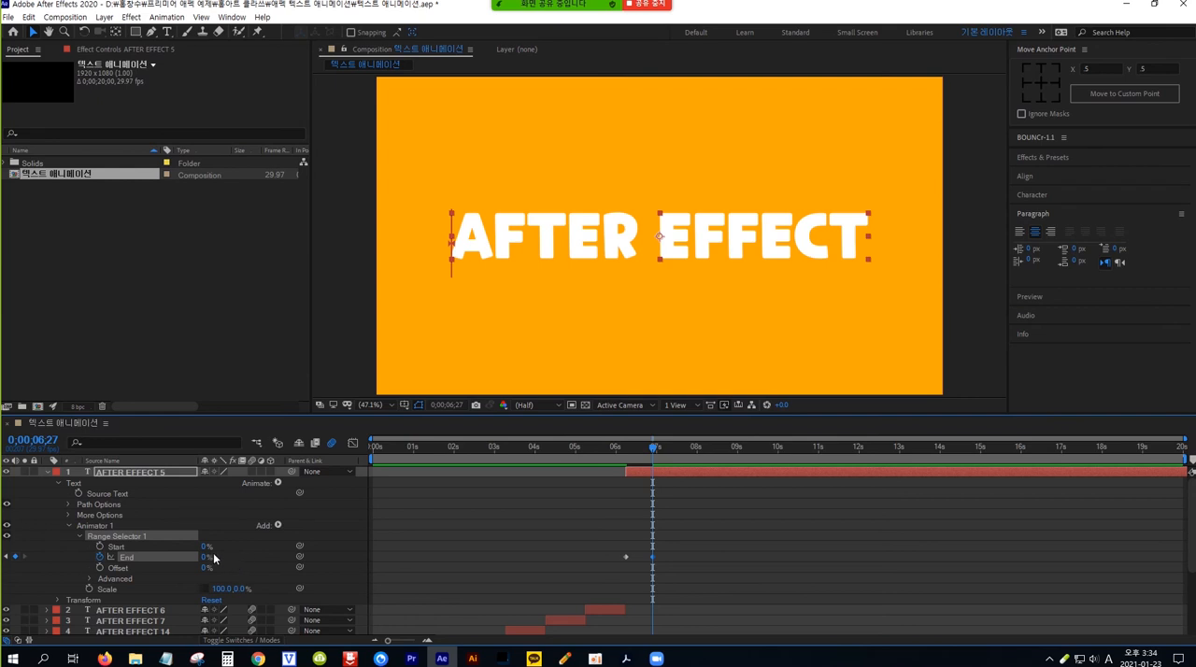
pyautogui.click(252, 472)
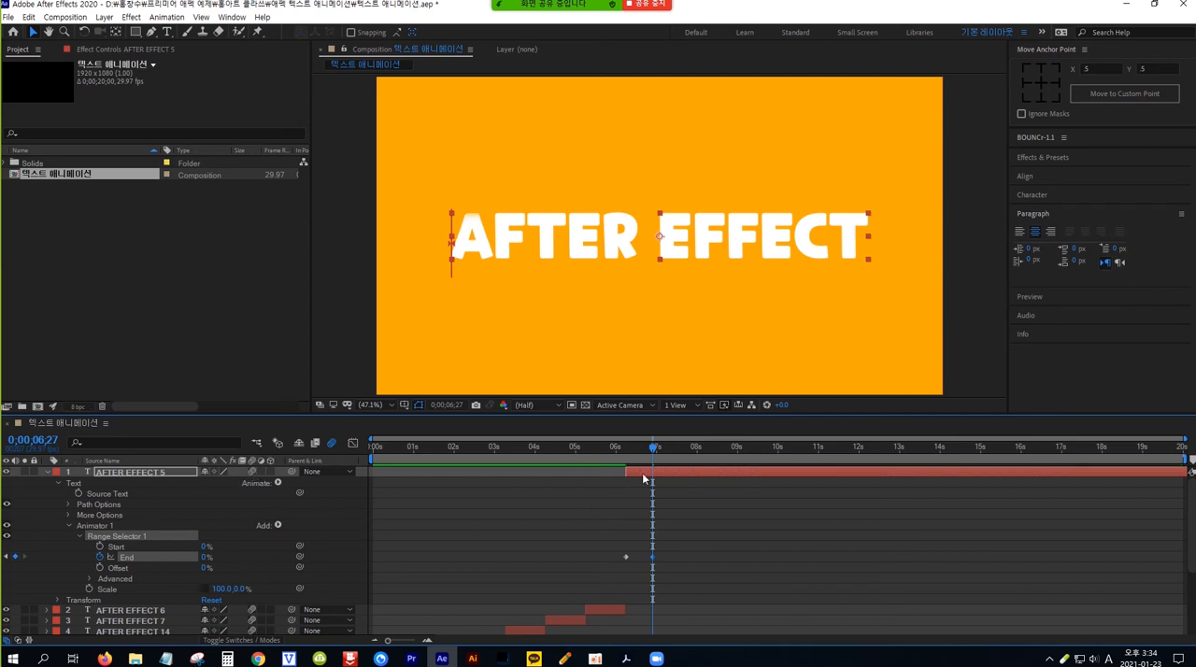
# Step: Preview the AFTER EFFECT 5 letter animation from 0;00;06;07
pyautogui.moveTo(654, 451); pyautogui.dragTo(625, 451)
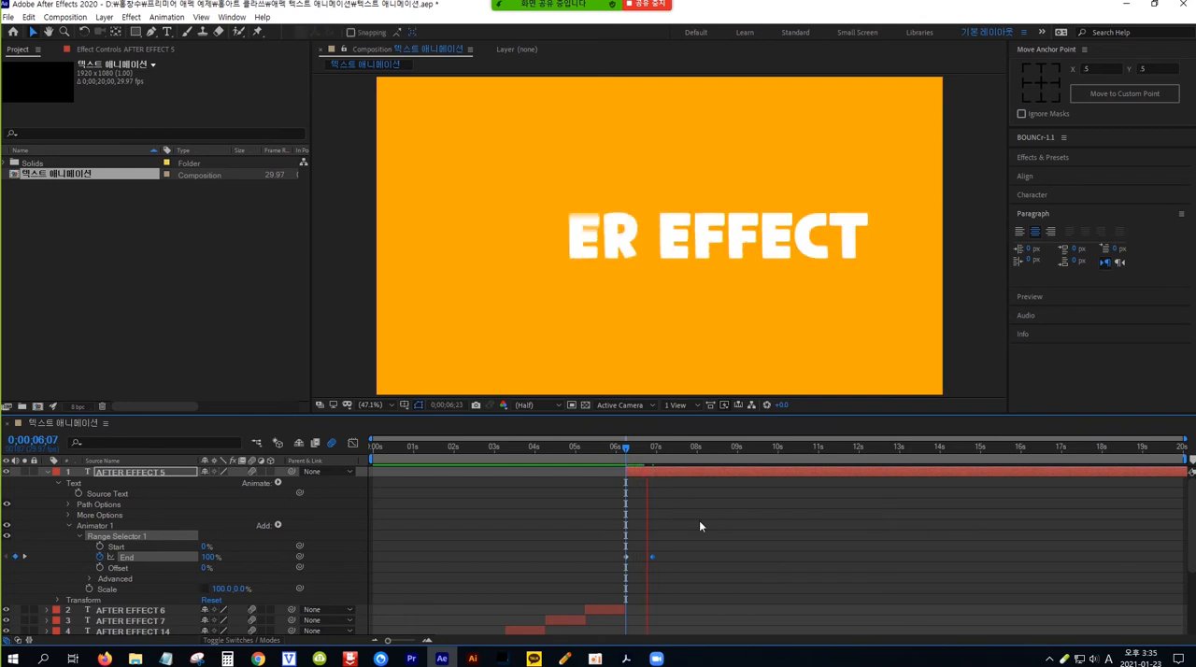
pyautogui.press('space')
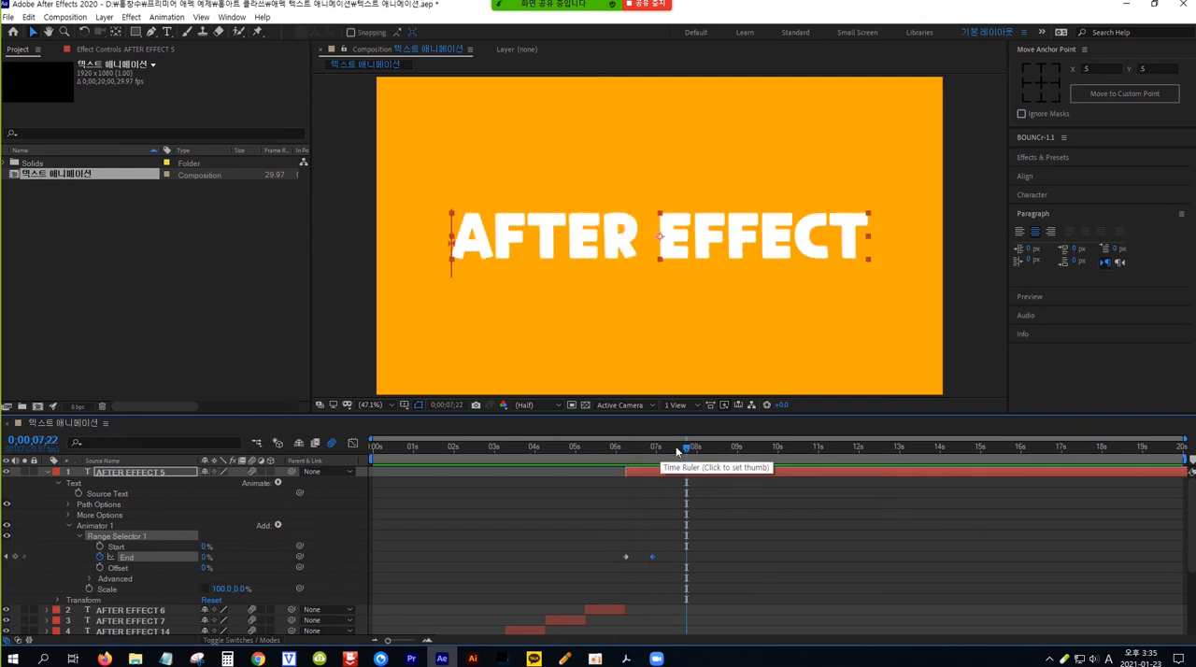
pyautogui.moveTo(686, 448); pyautogui.dragTo(650, 452)
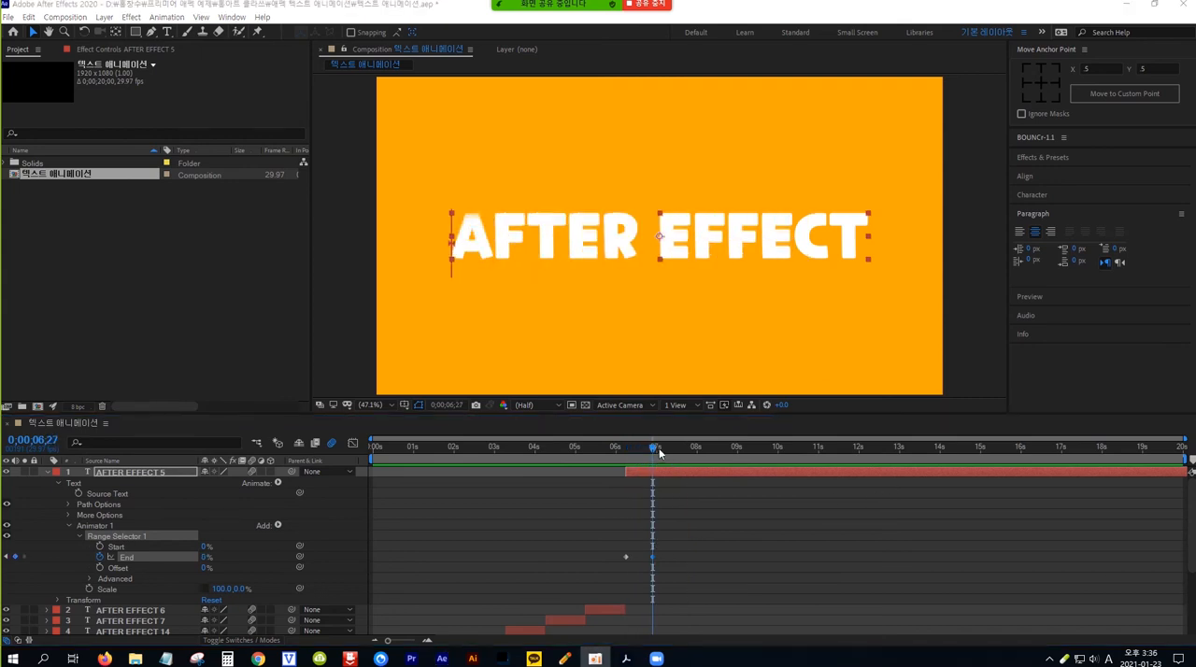
# Step: Split AFTER EFFECT 5 at 0;00;07;07, delete the part after the cut, and collapse the layer's properties
pyautogui.moveTo(653, 447); pyautogui.dragTo(673, 446)
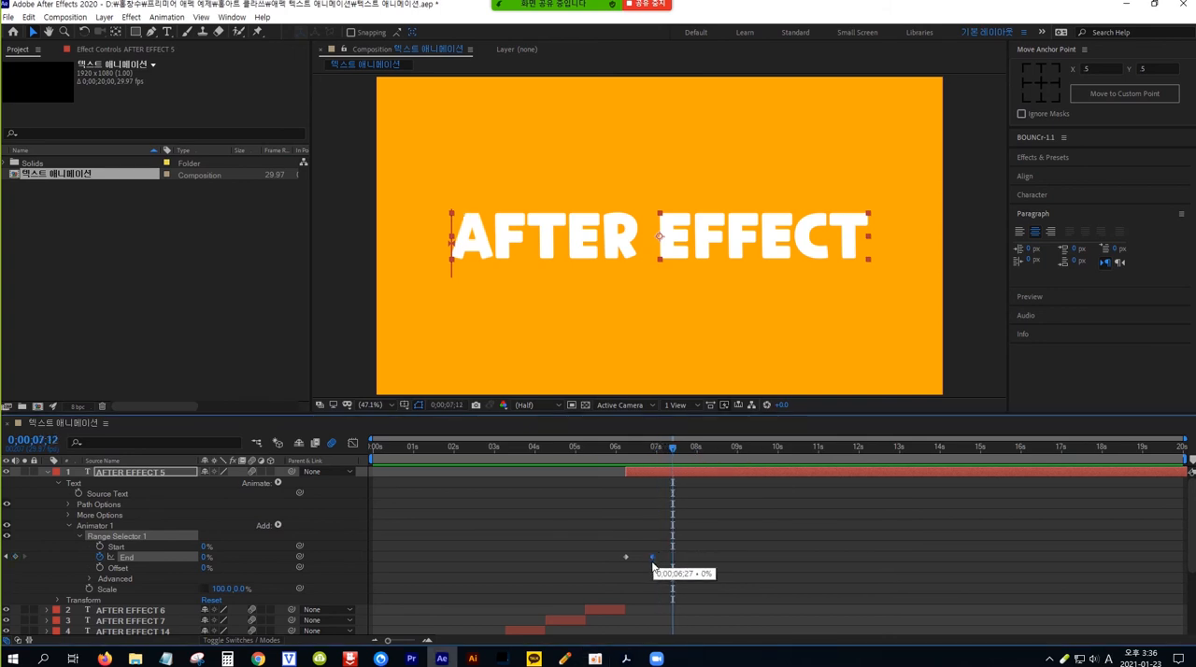
pyautogui.moveTo(673, 447); pyautogui.dragTo(653, 446)
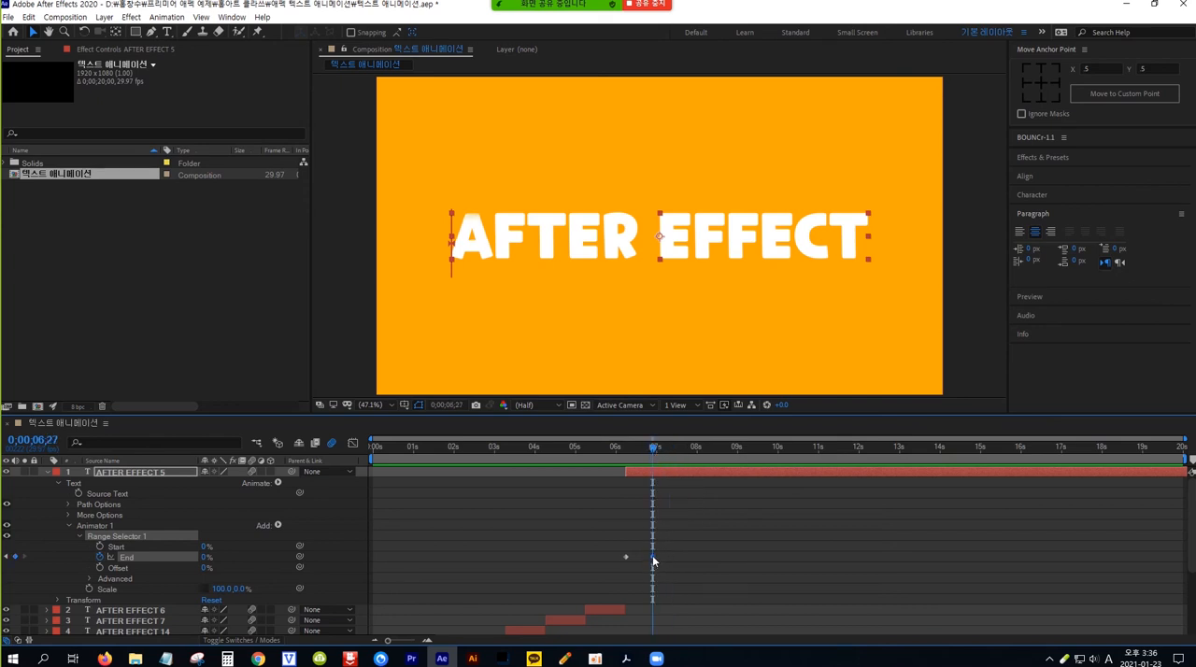
pyautogui.moveTo(652, 557)
pyautogui.hotkey('shift', 'pagedown')
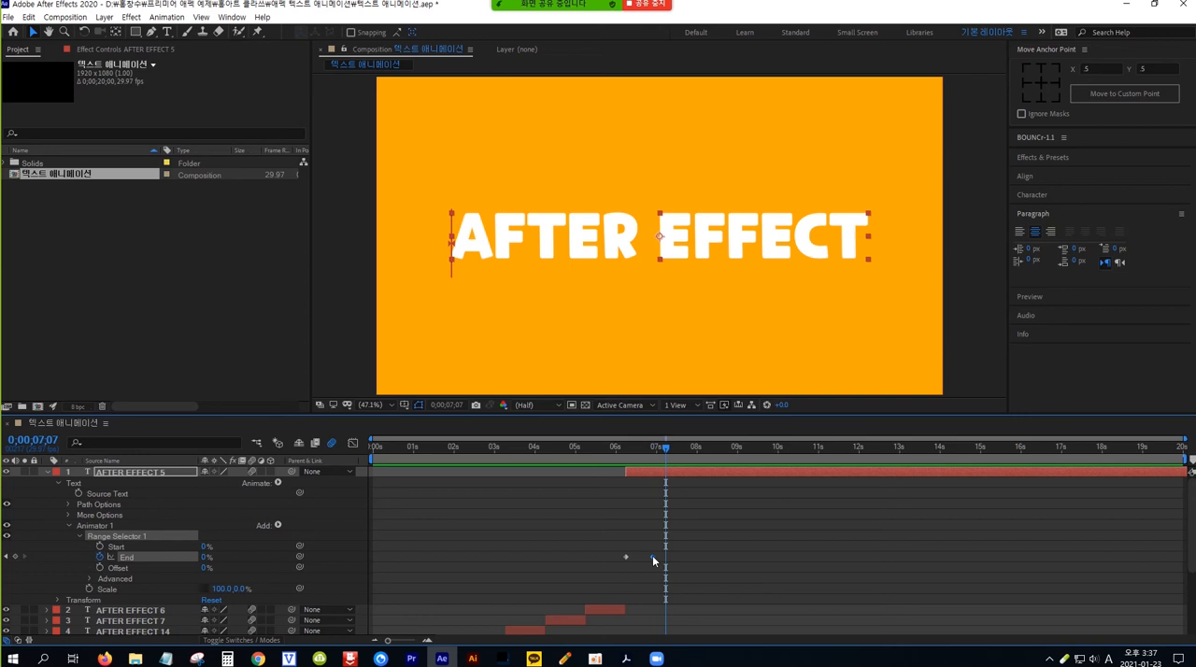
pyautogui.hotkey('ctrl', 'shift', 'd')
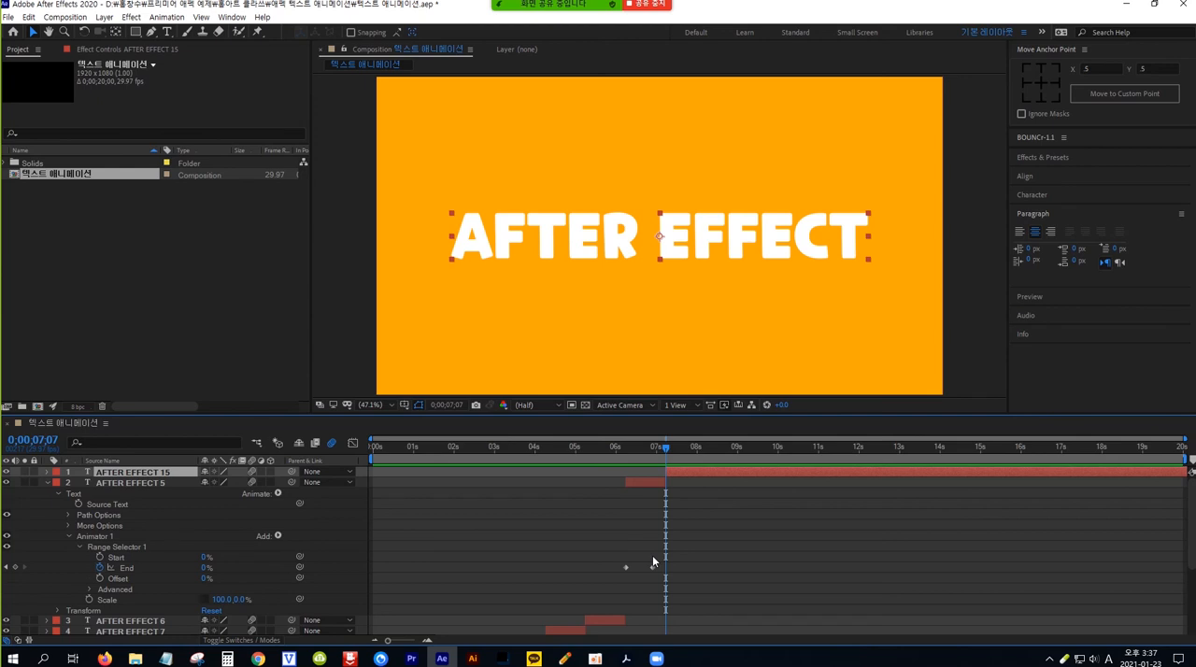
pyautogui.press('Delete')
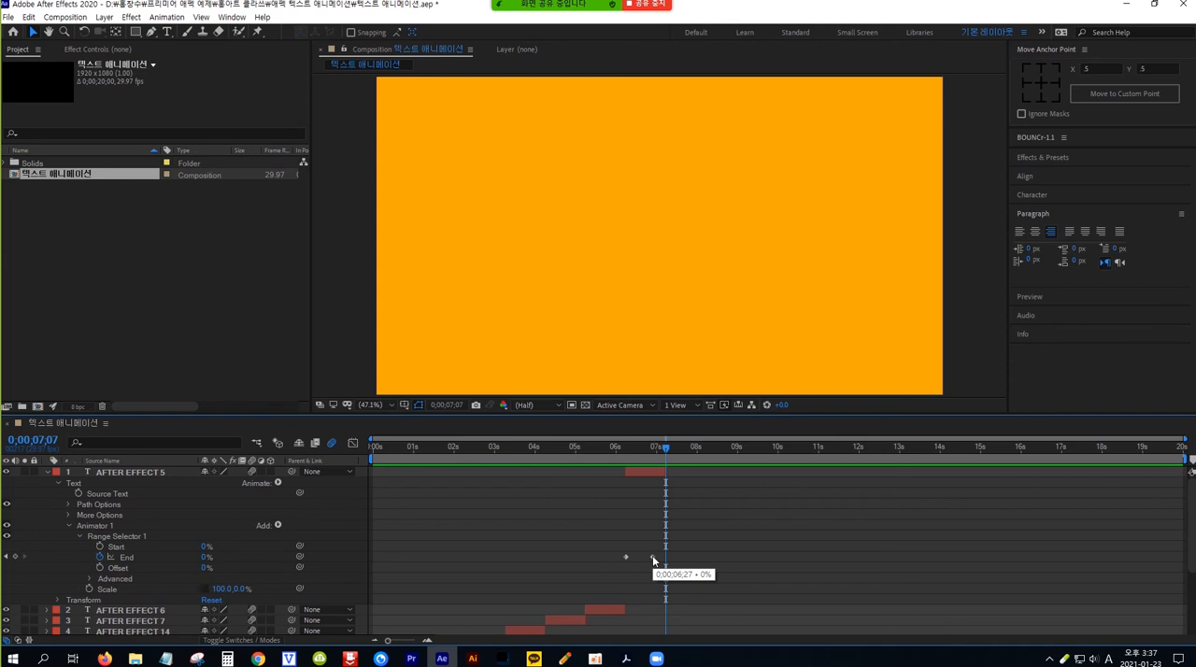
pyautogui.click(48, 476)
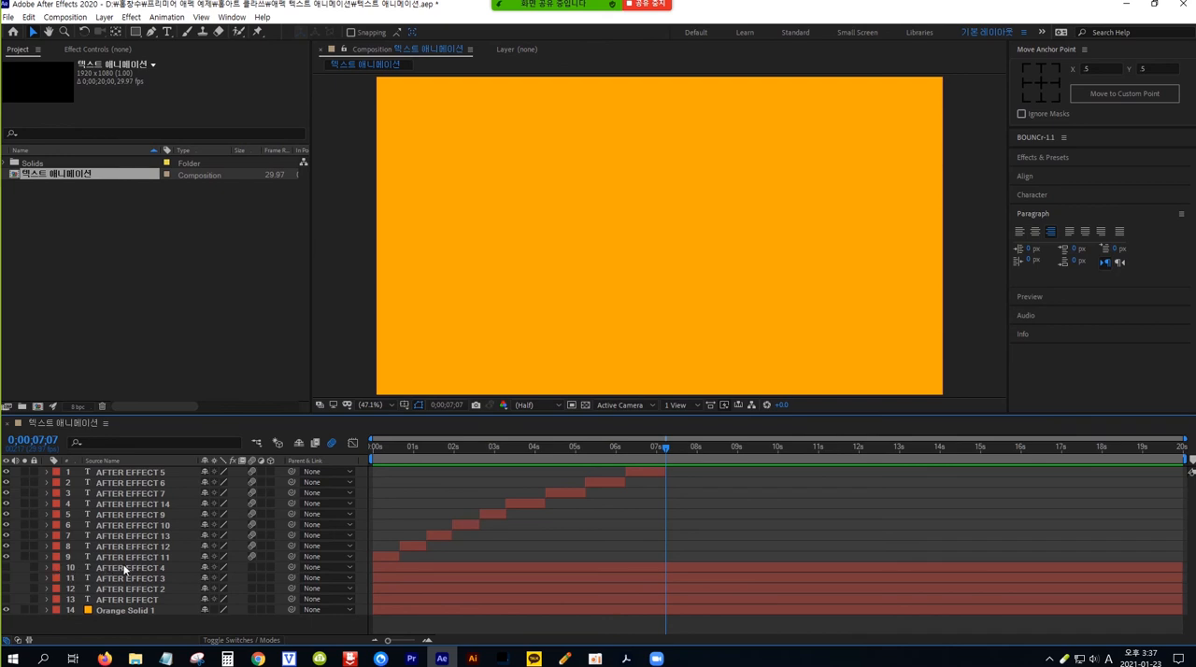
# Step: Show the AFTER EFFECT 4 layer, move it to the top of the layer stack, and trim its start to 0;00;07;07
pyautogui.click(6, 567)
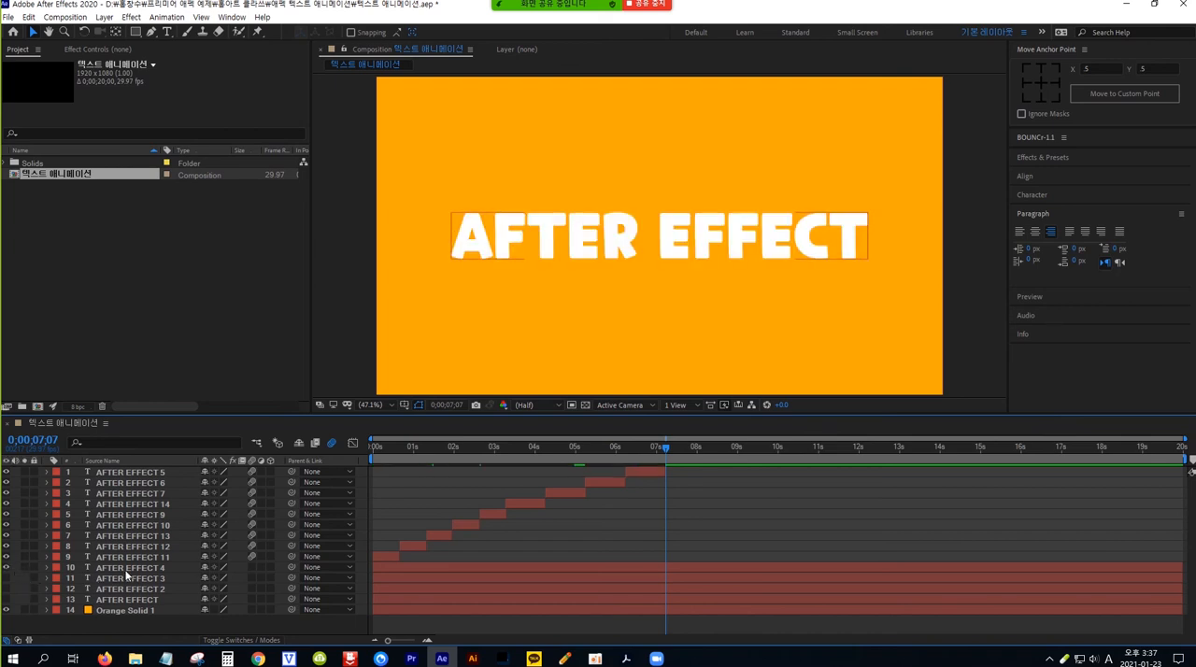
pyautogui.moveTo(129, 567); pyautogui.dragTo(135, 471)
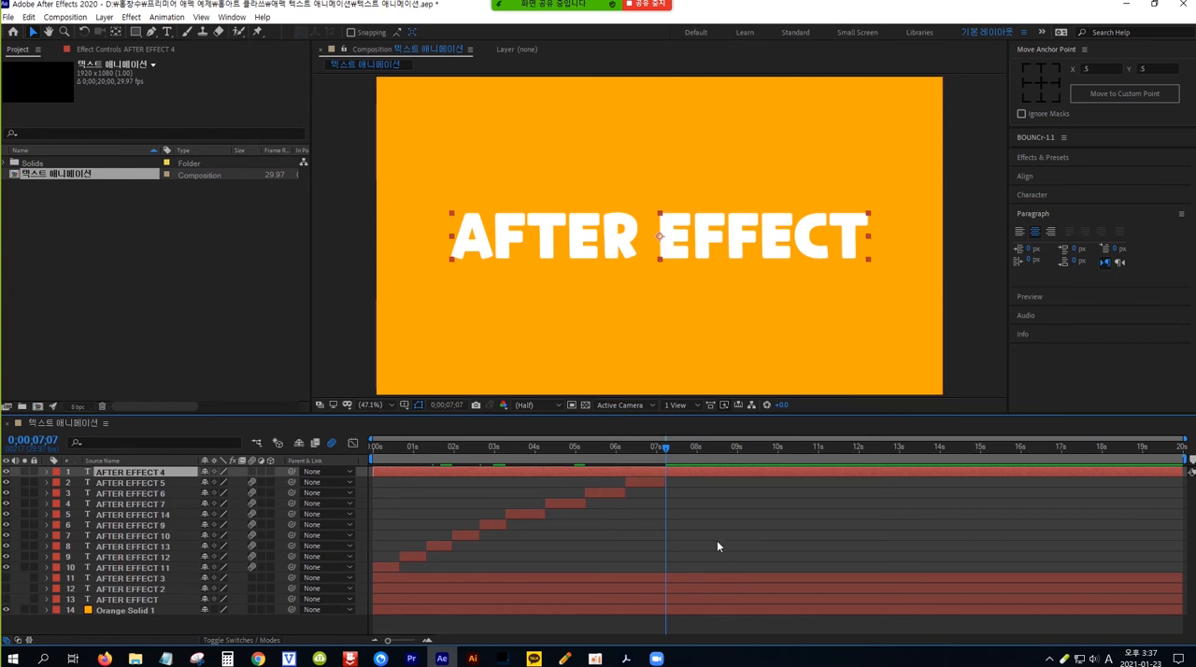
pyautogui.hotkey('alt', '[')
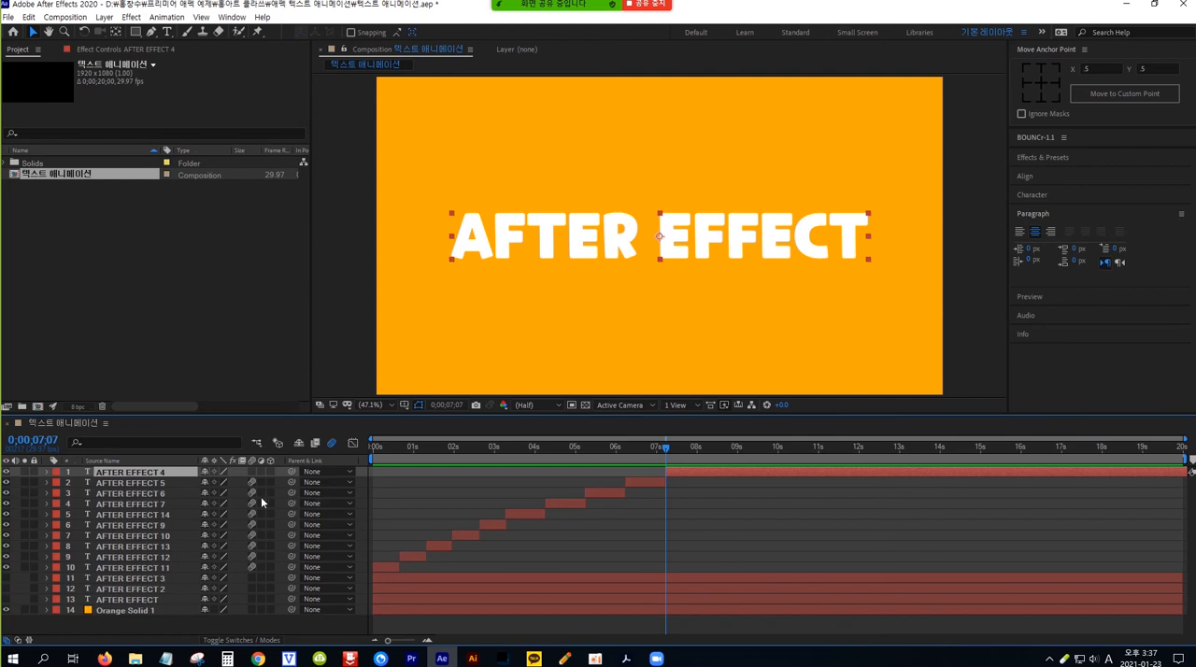
# Step: Add a Rotation text animator to AFTER EFFECT 4 and set its rotation to 360°
pyautogui.click(46, 473)
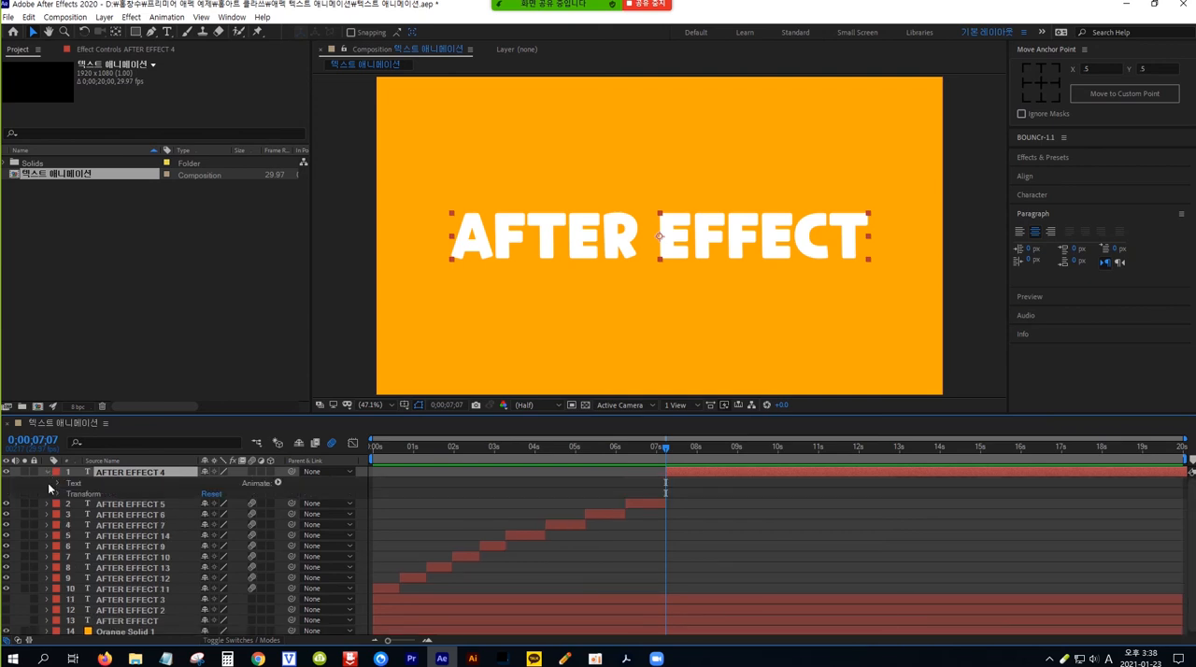
pyautogui.click(277, 483)
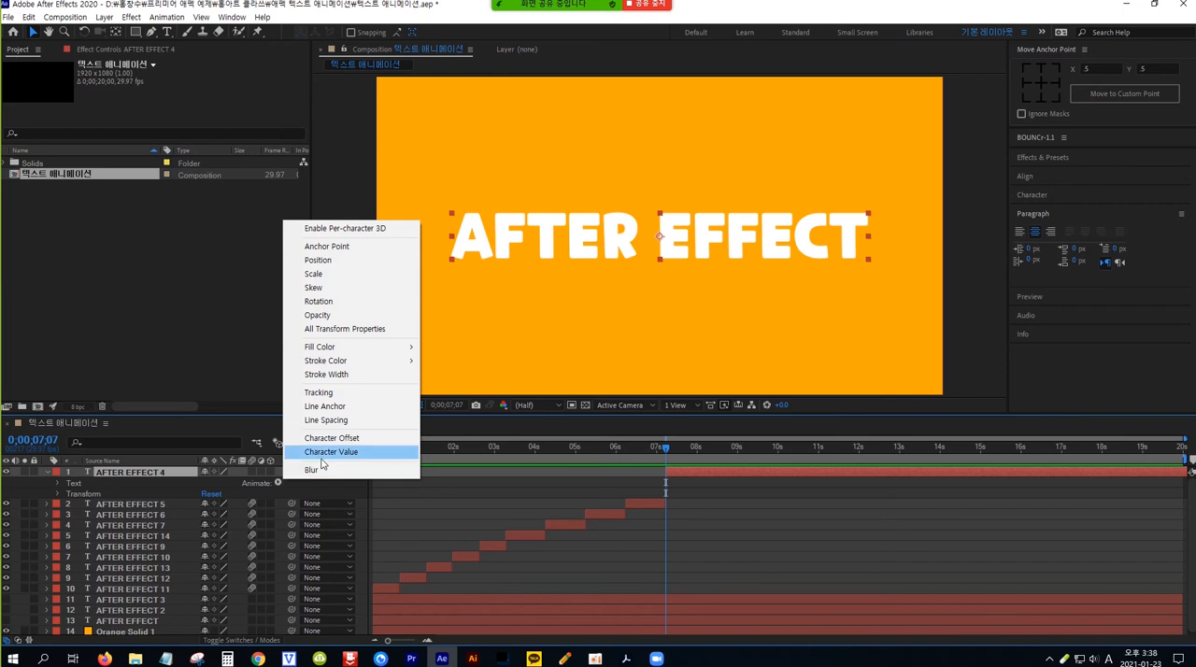
pyautogui.click(329, 303)
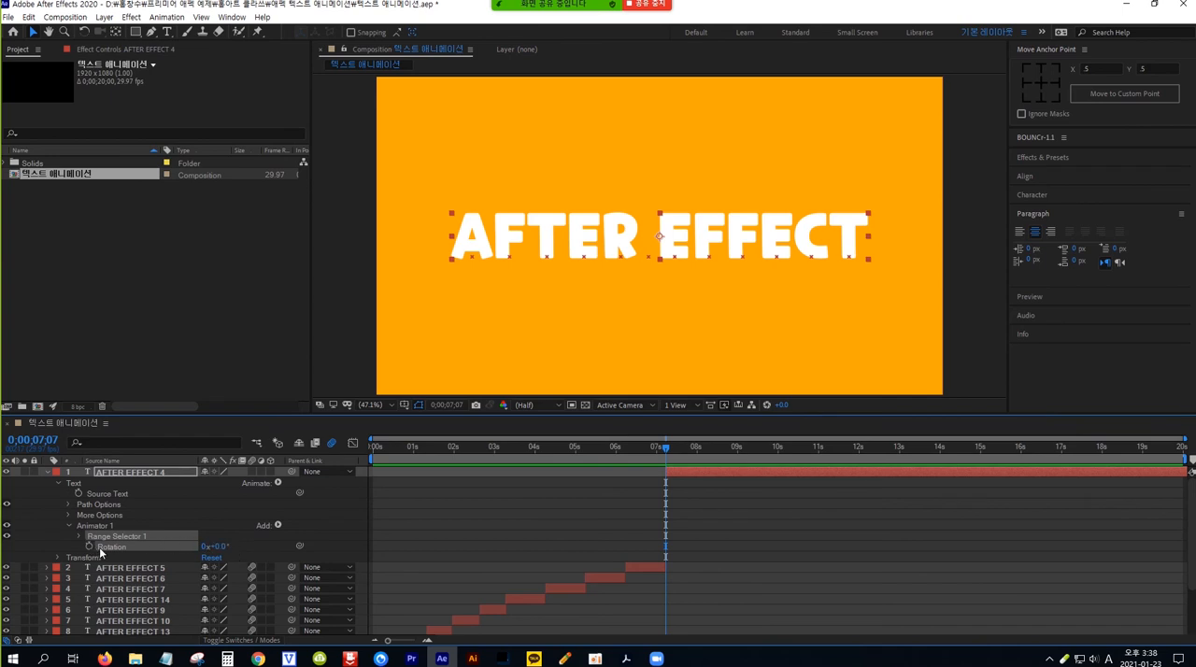
pyautogui.click(222, 547)
pyautogui.write('36')
pyautogui.write('0')
# Step: Keyframe AFTER EFFECT 4's range selector Start from 0% at 0;00;07;07 to 100% at 0;00;07;27, and enable motion blur for the layer
pyautogui.click(81, 536)
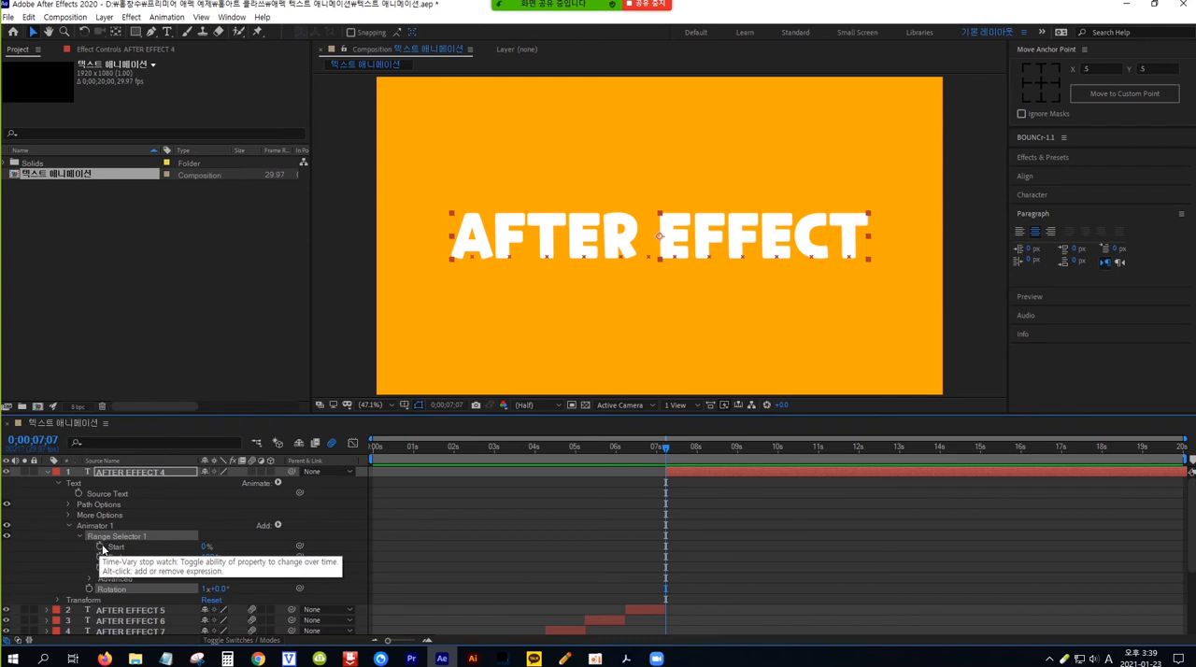
pyautogui.click(101, 547)
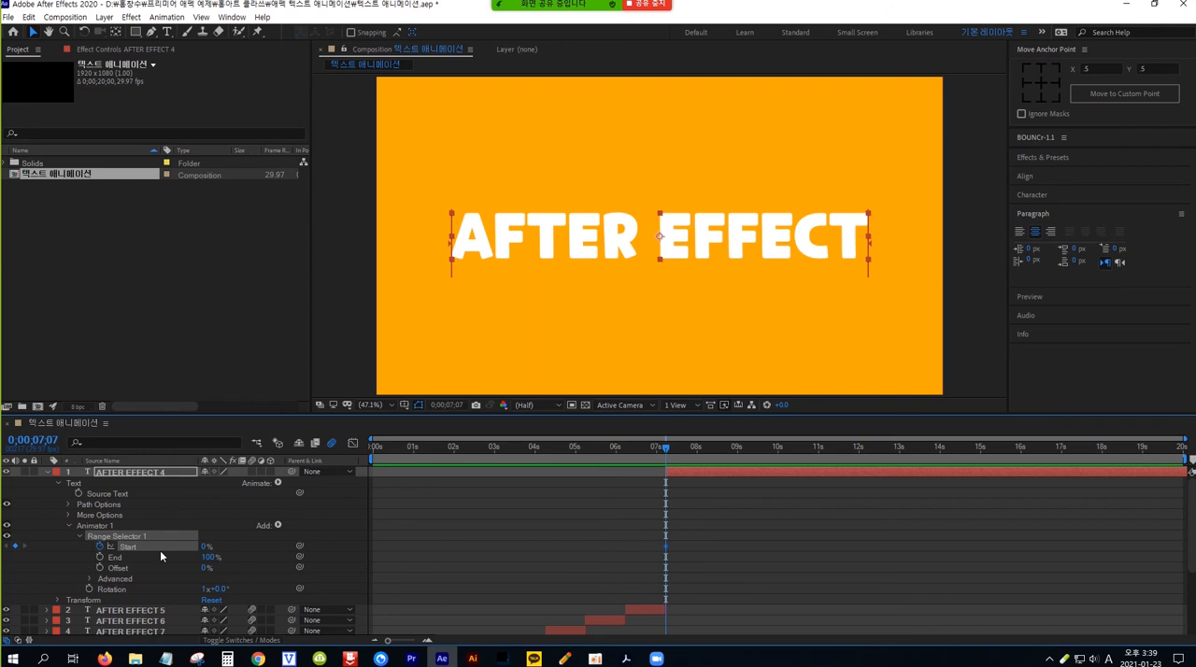
pyautogui.hotkey('shift', 'pagedown')
pyautogui.hotkey('shift', 'pagedown')
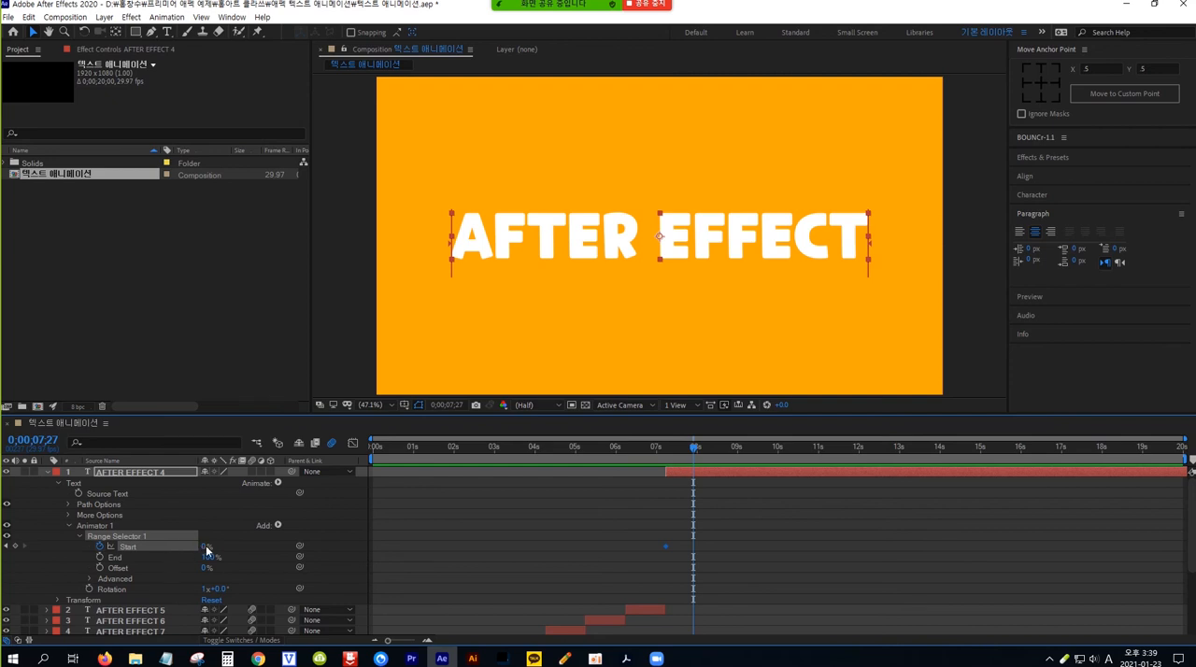
pyautogui.click(207, 550)
pyautogui.write('100')
pyautogui.click(252, 472)
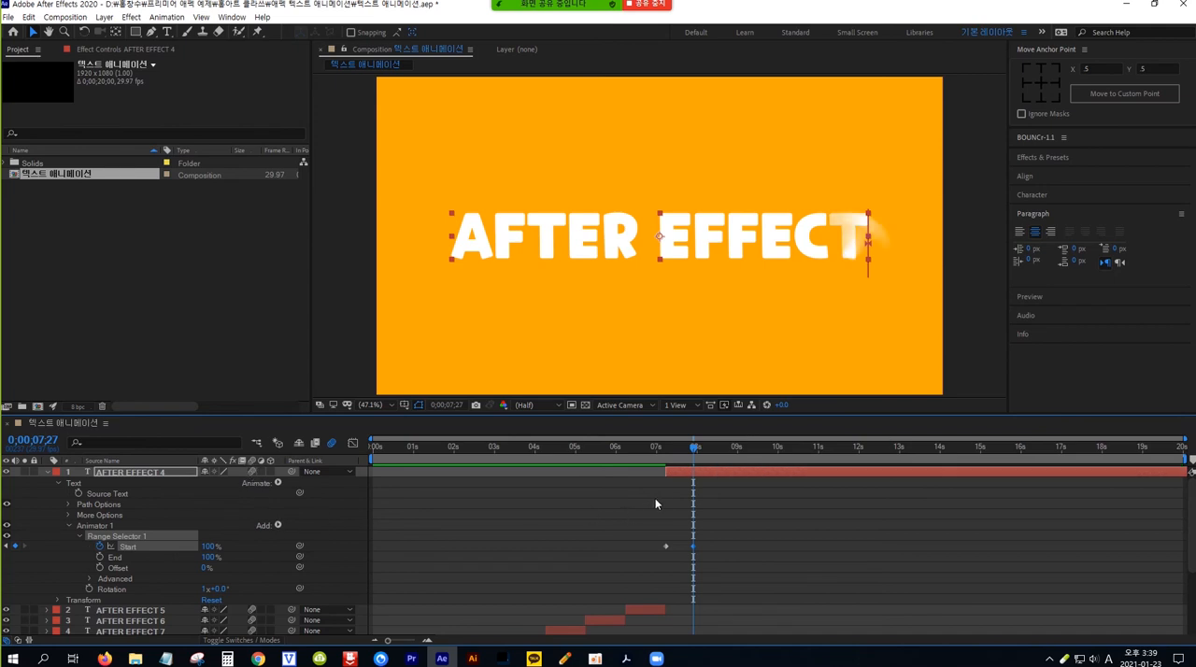
# Step: Preview the AFTER EFFECT 4 letter rotation from about 0;00;07;06 and scrub through it
pyautogui.moveTo(692, 453)
pyautogui.mouseDown()
pyautogui.moveTo(656, 449)
pyautogui.moveTo(692, 451)
pyautogui.moveTo(659, 447)
pyautogui.moveTo(679, 450)
pyautogui.mouseUp()
pyautogui.press('space')
pyautogui.press('space')
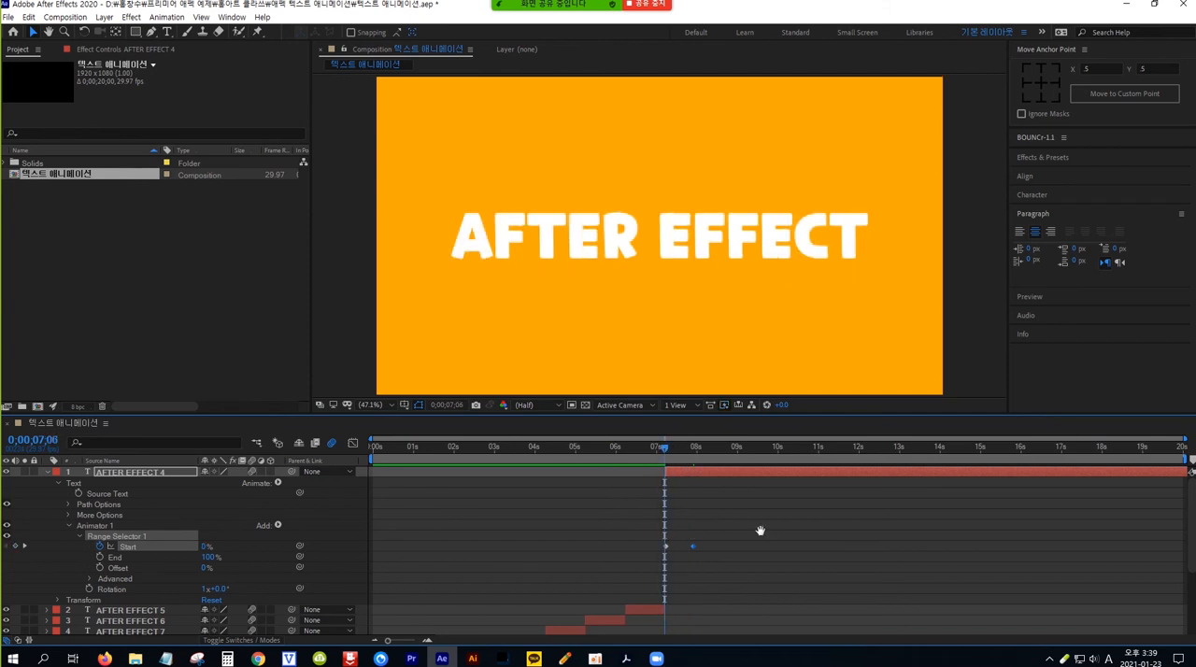
pyautogui.press('space')
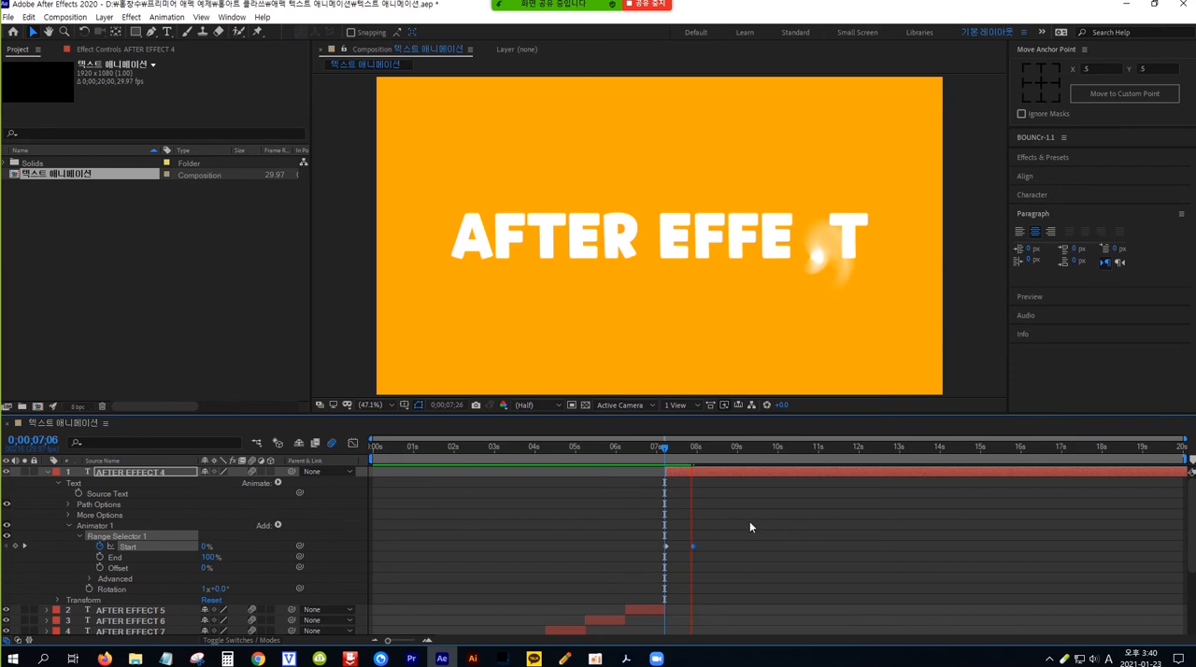
pyautogui.press('space')
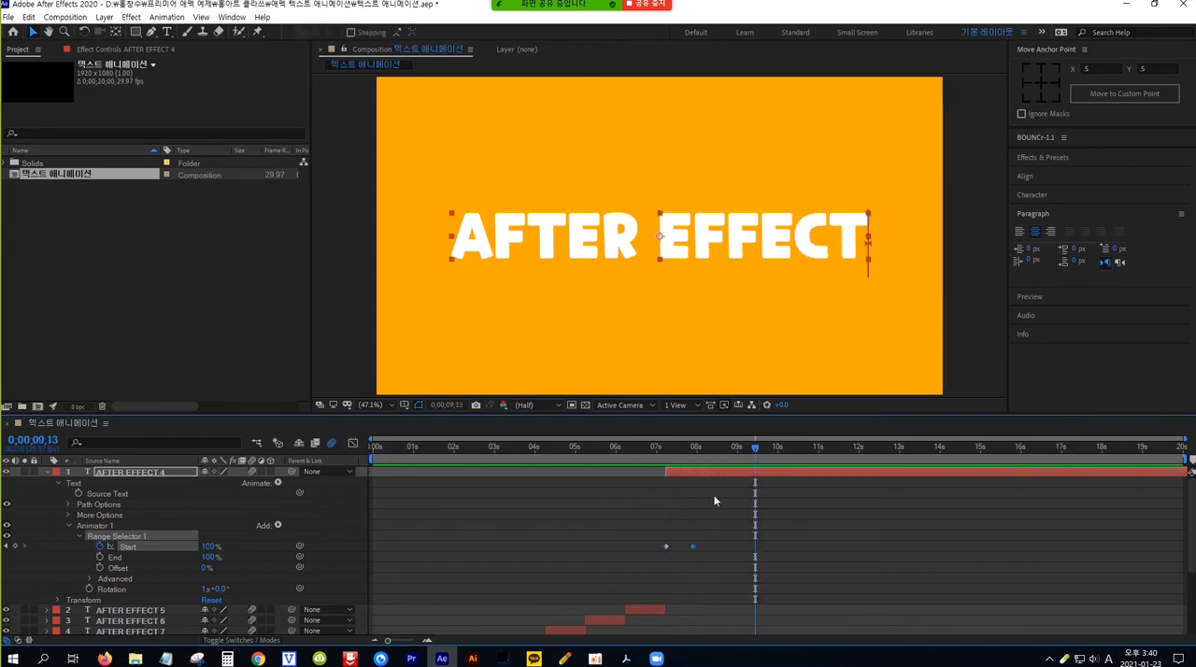
pyautogui.moveTo(755, 447); pyautogui.dragTo(661, 452)
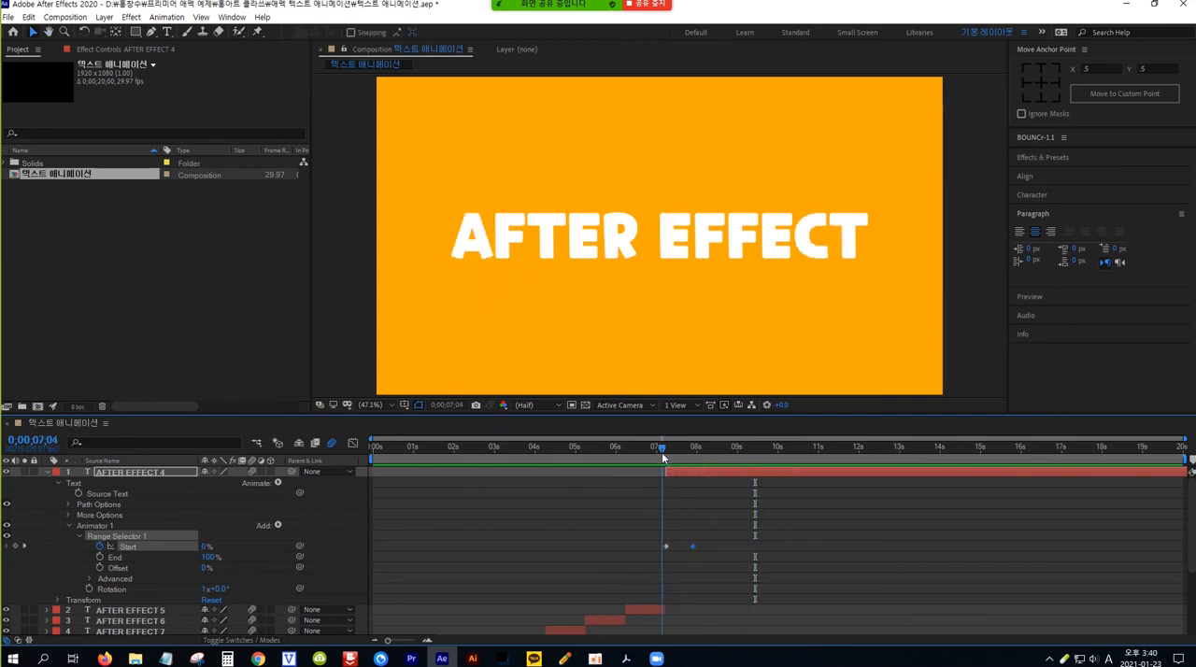
pyautogui.click(718, 449)
pyautogui.moveTo(718, 452); pyautogui.dragTo(662, 451)
pyautogui.press('space')
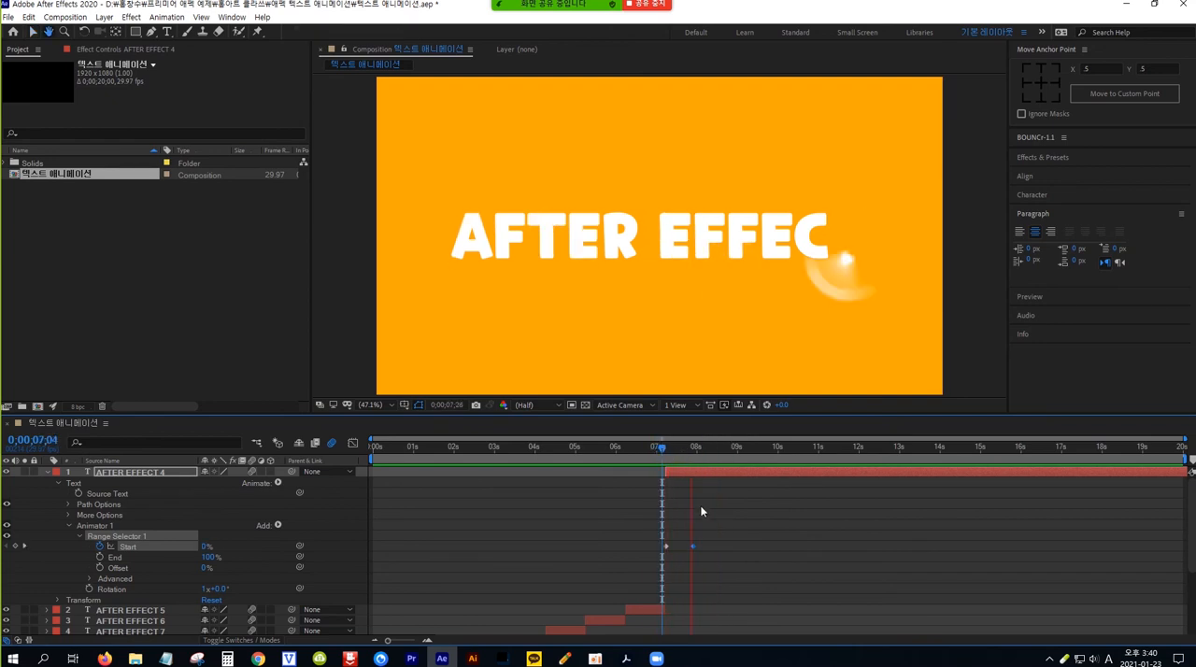
pyautogui.press('space')
pyautogui.moveTo(715, 446); pyautogui.dragTo(674, 454)
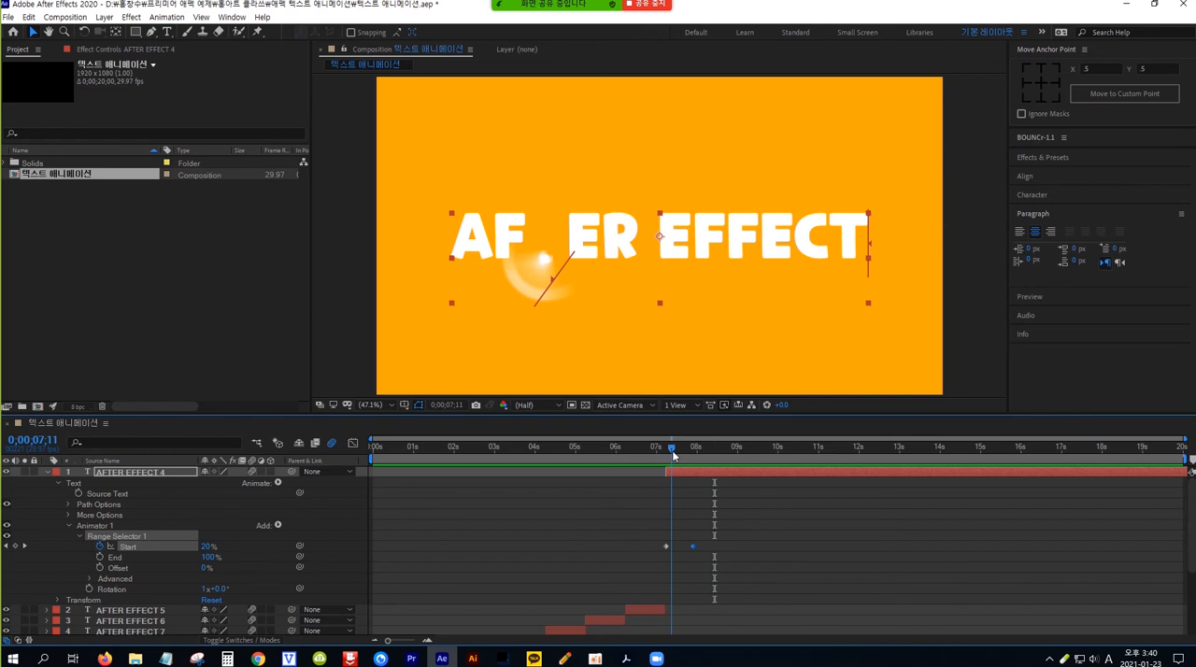
# Step: Try a range selector Start value of -100% at AFTER EFFECT 4's 0;00;07;27 keyframe and preview the animation
pyautogui.moveTo(692, 544)
pyautogui.click(692, 545)
pyautogui.moveTo(672, 450); pyautogui.dragTo(690, 452)
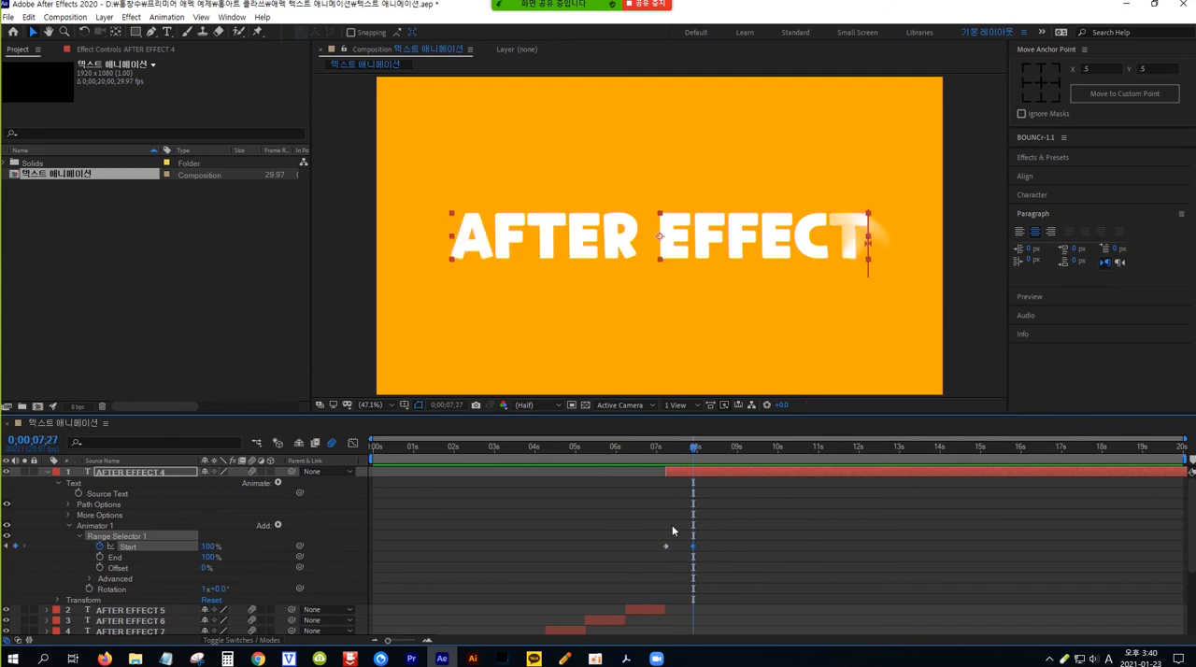
pyautogui.moveTo(709, 555); pyautogui.dragTo(690, 539)
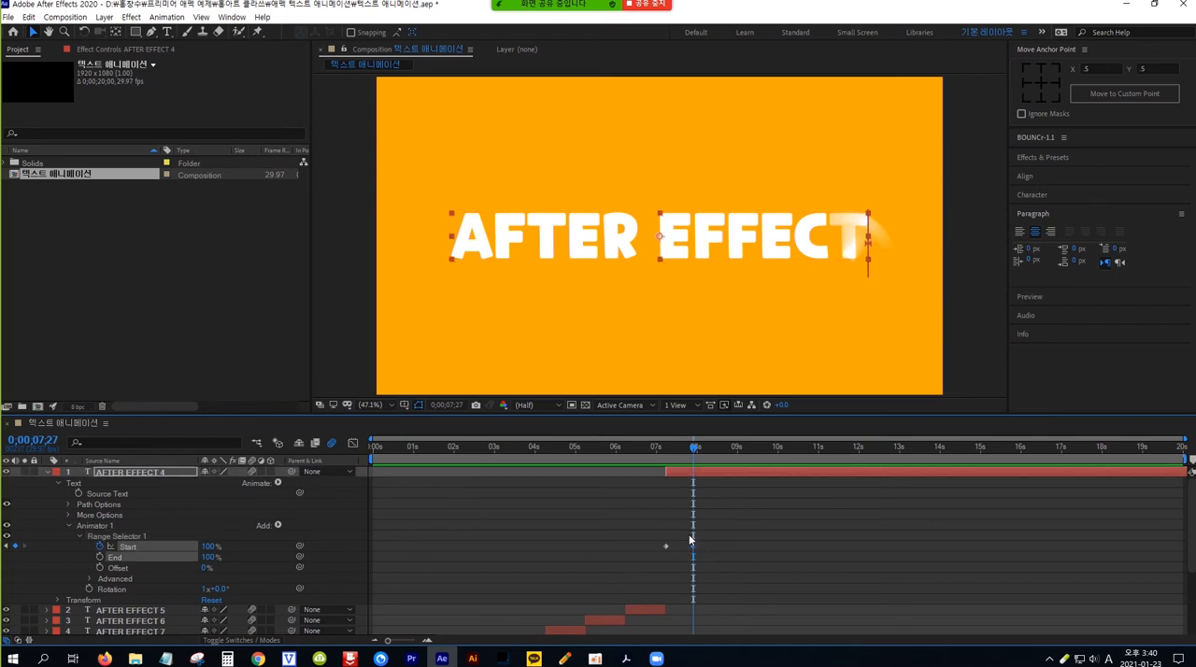
pyautogui.click(210, 546)
pyautogui.write('-100')
pyautogui.press('Return')
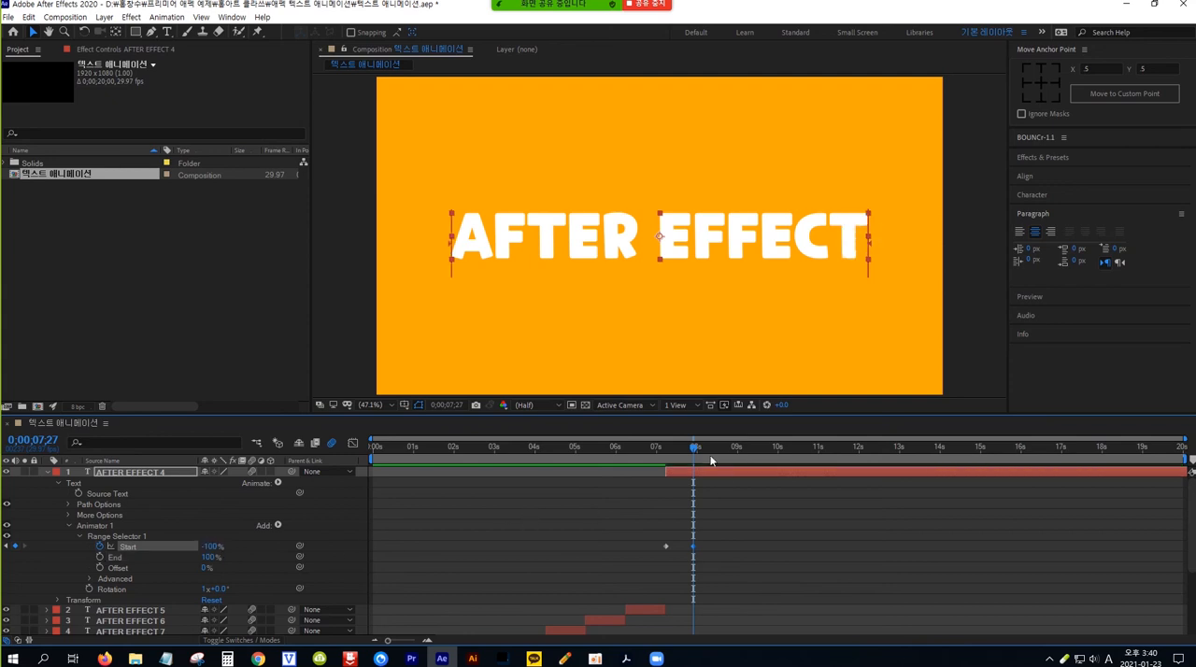
pyautogui.moveTo(696, 448); pyautogui.dragTo(664, 454)
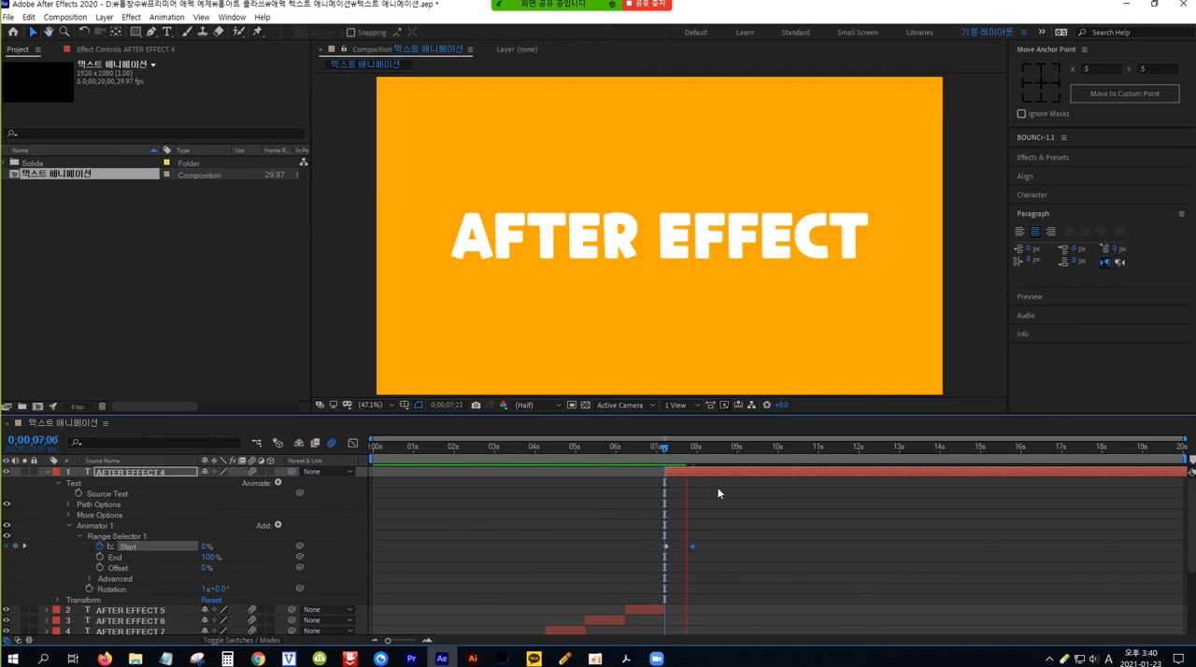
pyautogui.click(722, 449)
# Step: Restore AFTER EFFECT 4's range selector Start keyframe at 0;00;07;27 to 100%
pyautogui.moveTo(722, 446); pyautogui.dragTo(694, 452)
pyautogui.click(692, 450)
pyautogui.click(212, 546)
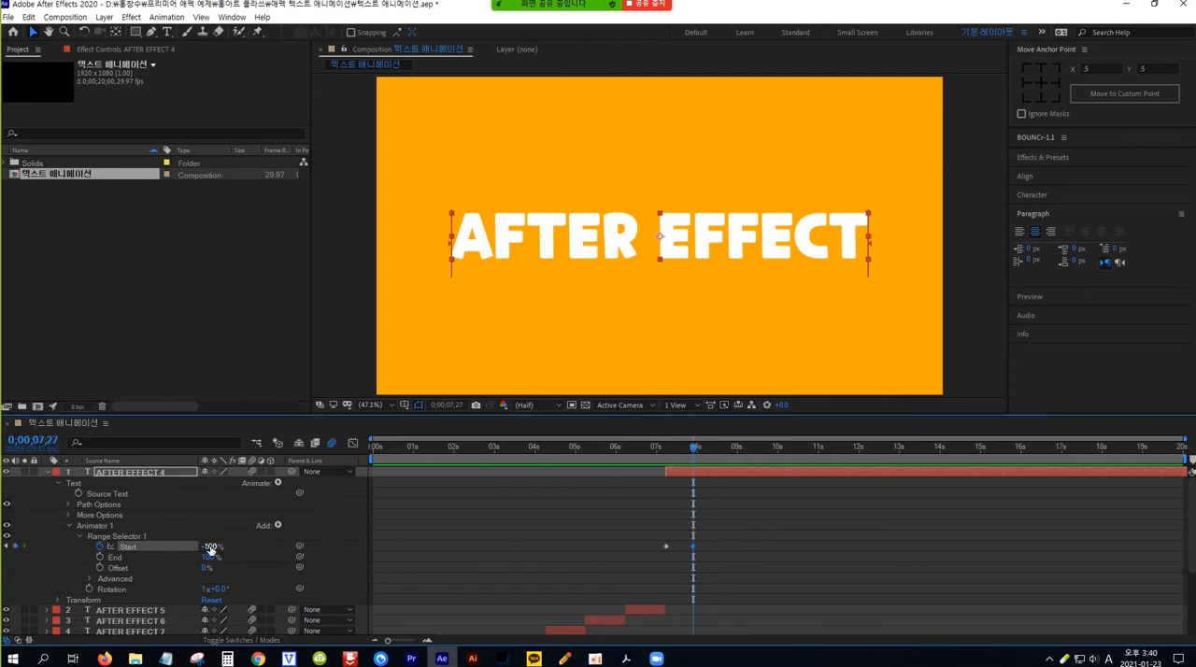
pyautogui.write('100')
pyautogui.press('Return')
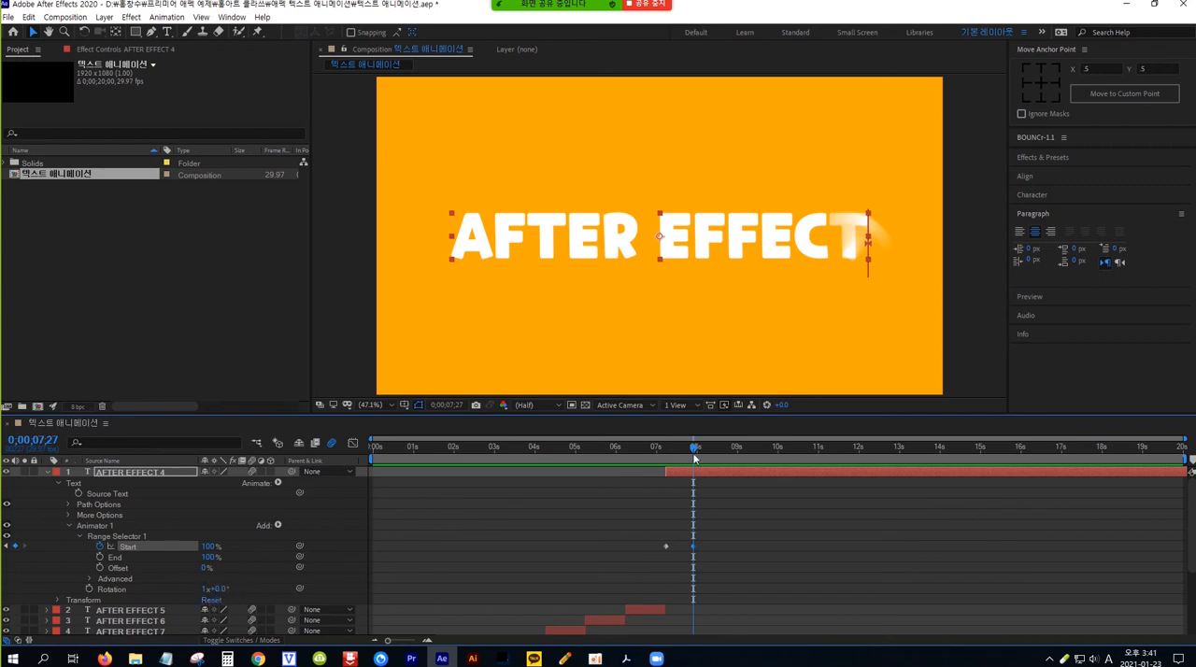
# Step: Split AFTER EFFECT 4 at 0;00;08;07, delete the part after the cut, and collapse the layer's properties
pyautogui.moveTo(695, 452); pyautogui.dragTo(696, 453)
pyautogui.hotkey('shift', 'pagedown')
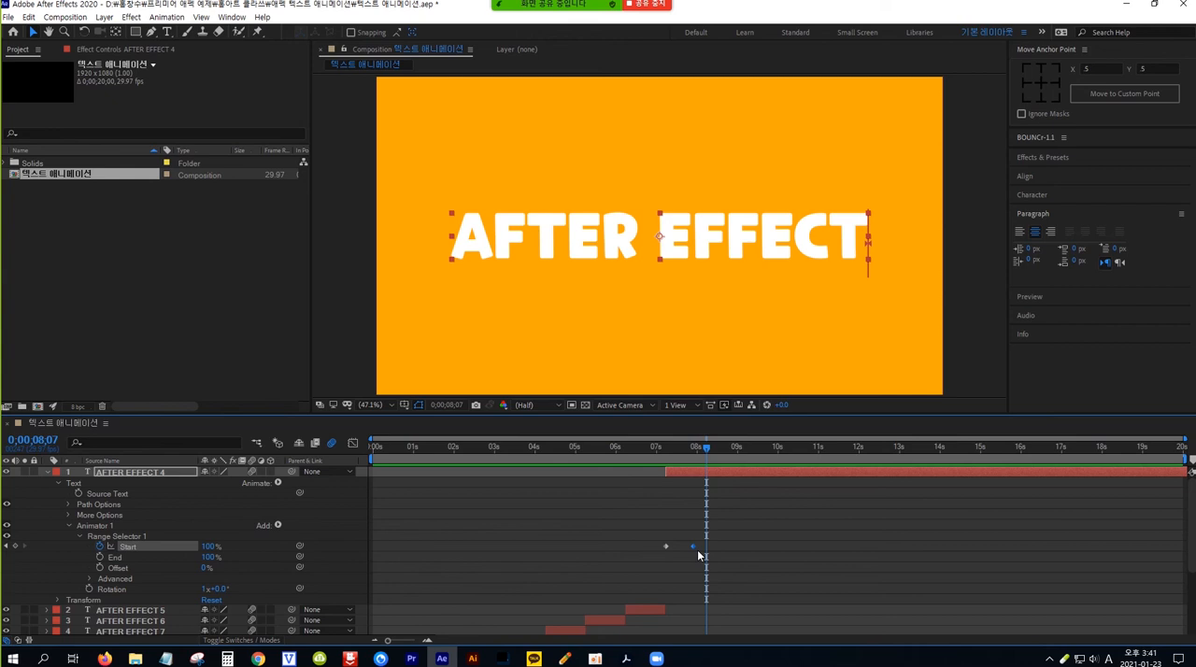
pyautogui.hotkey('ctrl', 'shift', 'd')
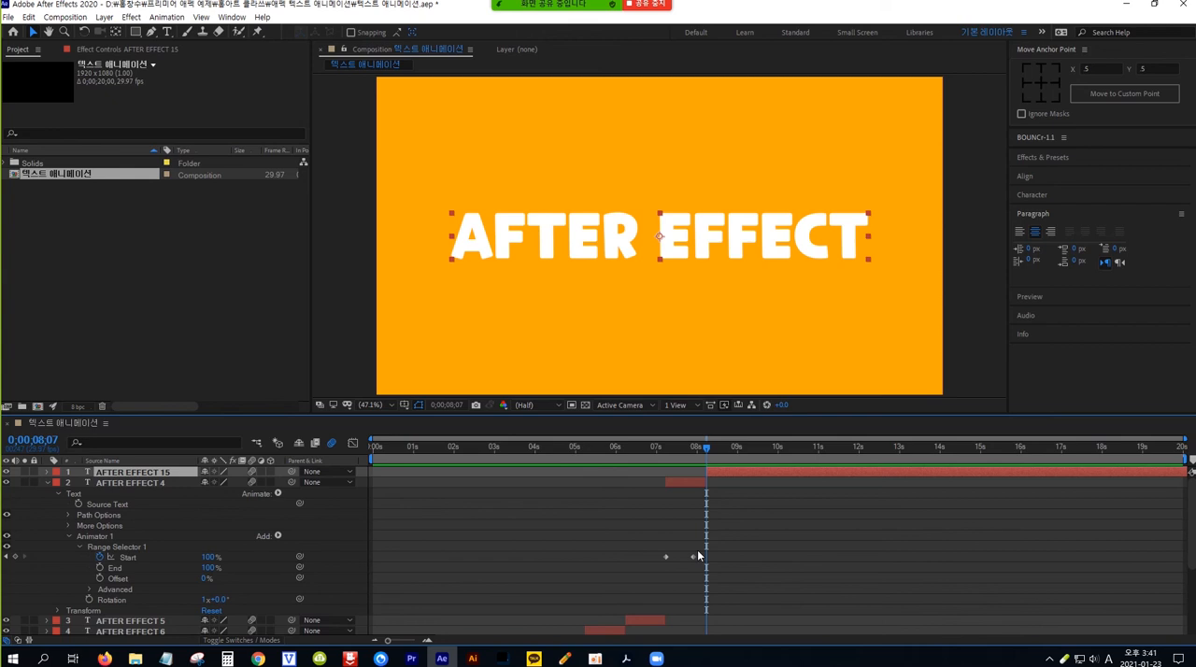
pyautogui.press('Delete')
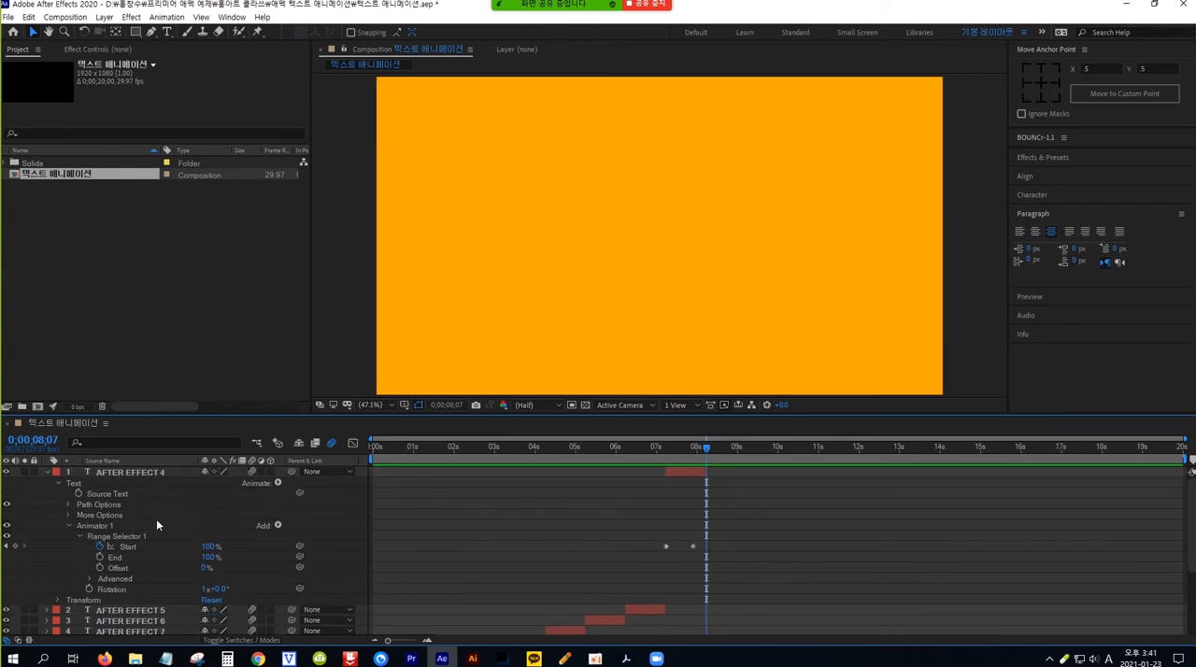
pyautogui.click(47, 475)
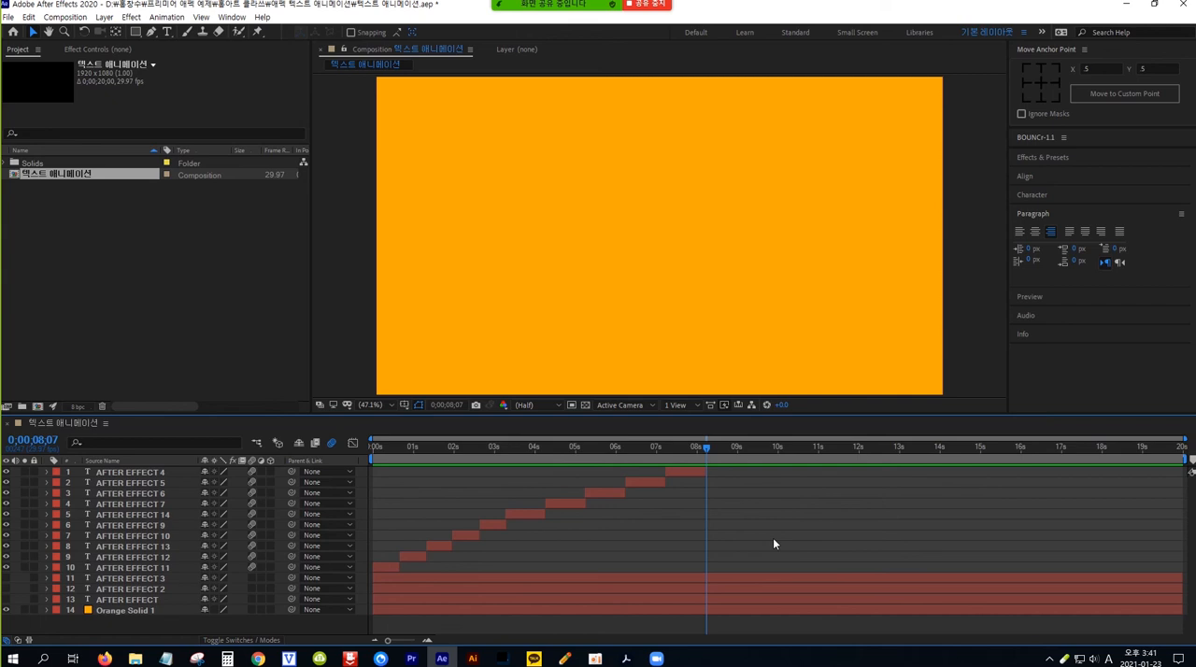
# Step: Preview the whole text animation sequence from the beginning, and check the end of AFTER EFFECT 4 at 0;00;08;06
pyautogui.press('Home')
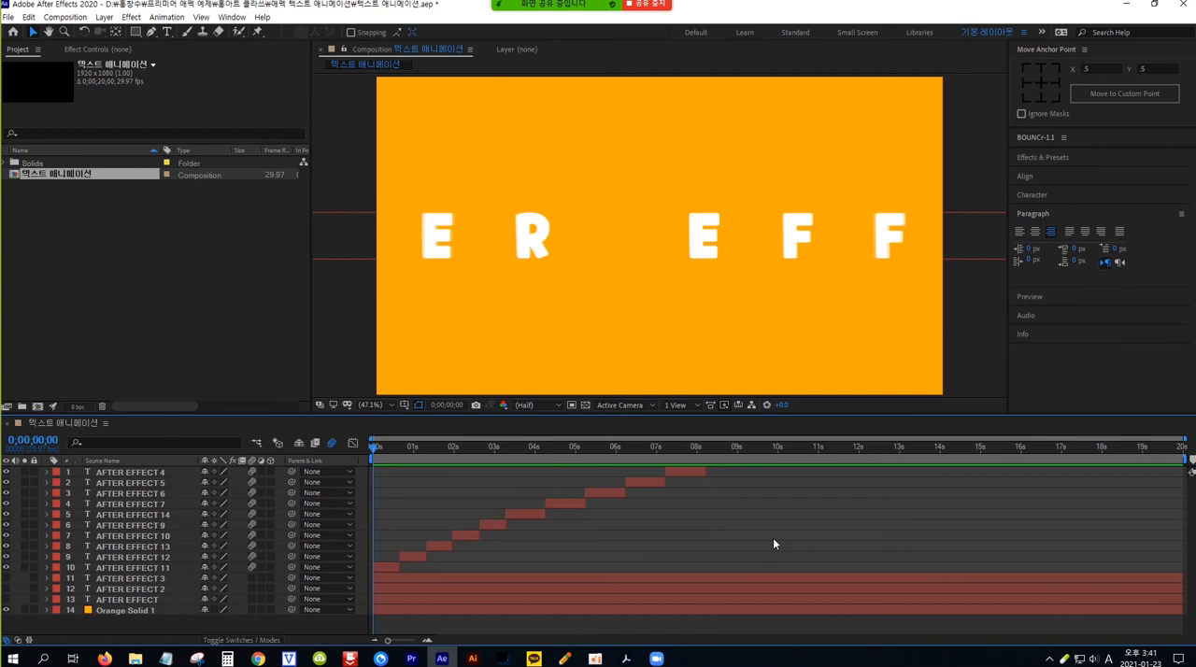
pyautogui.press('space')
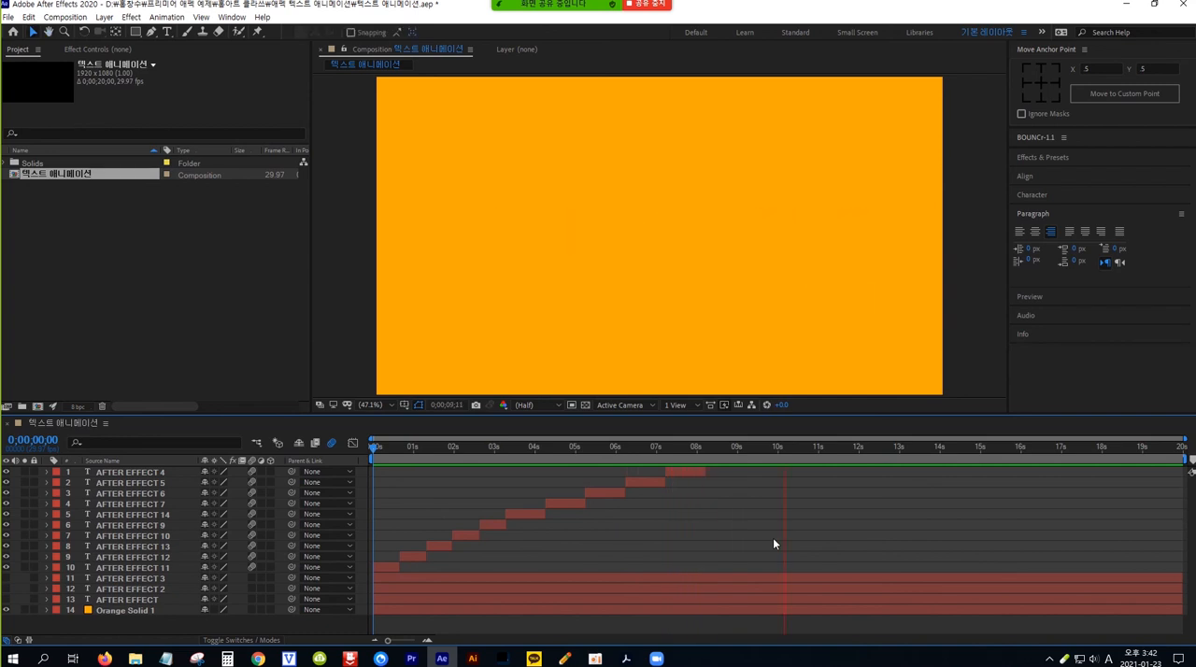
pyautogui.press('space')
pyautogui.press('space')
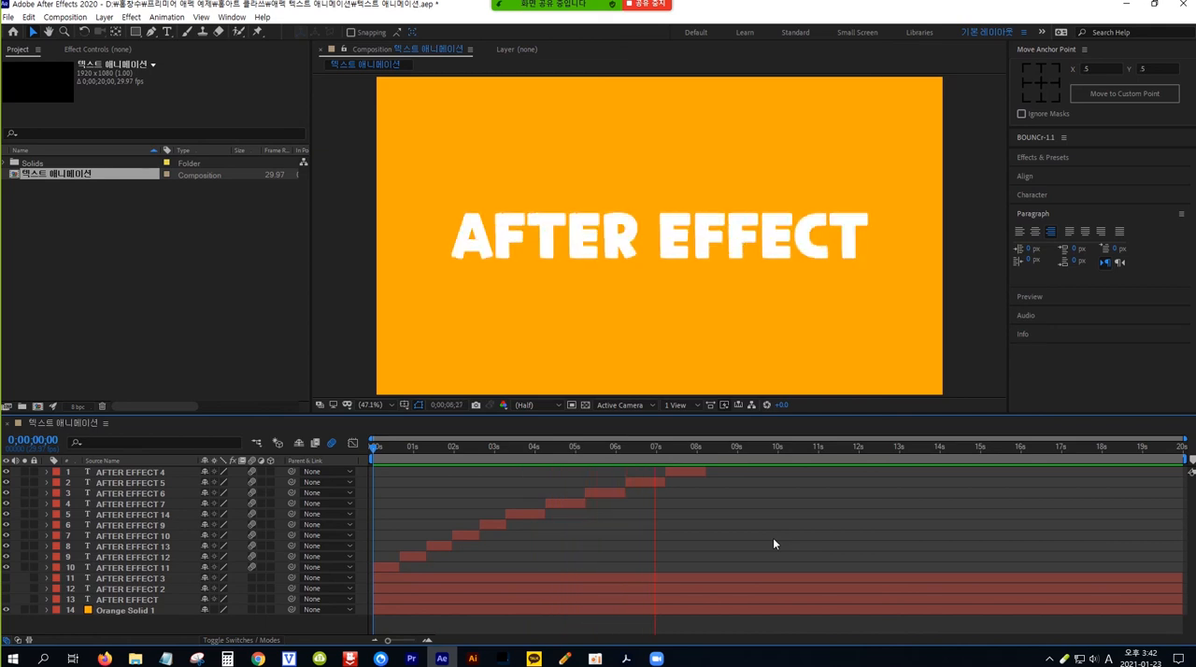
pyautogui.press('space')
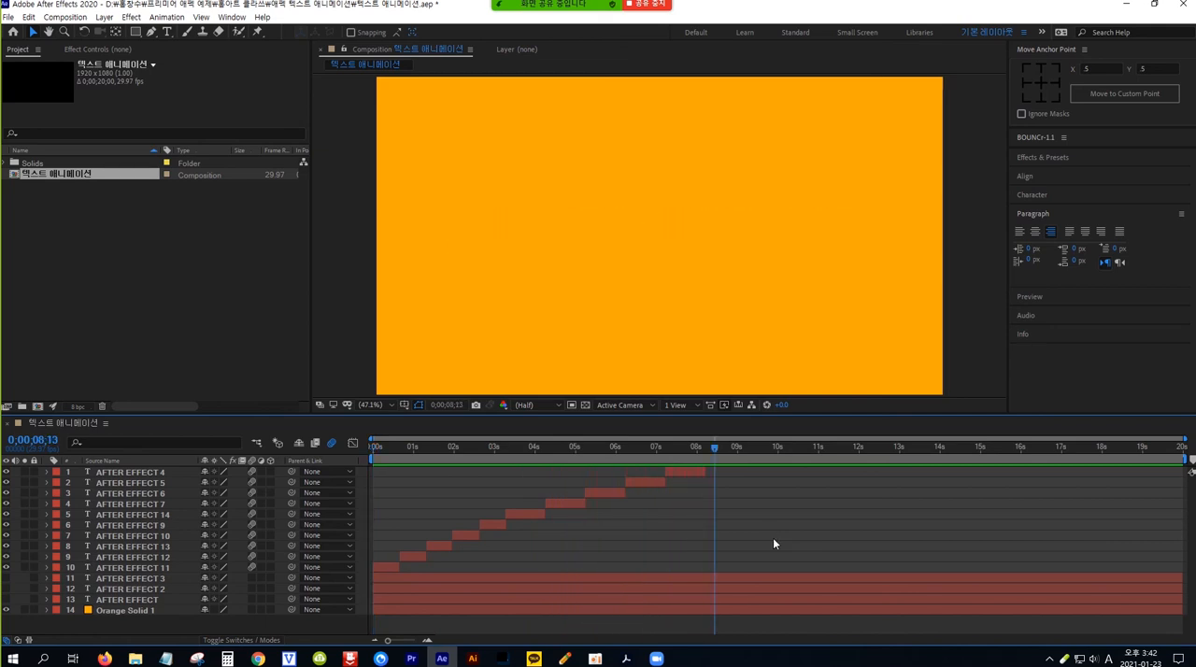
pyautogui.moveTo(716, 450); pyautogui.dragTo(705, 449)
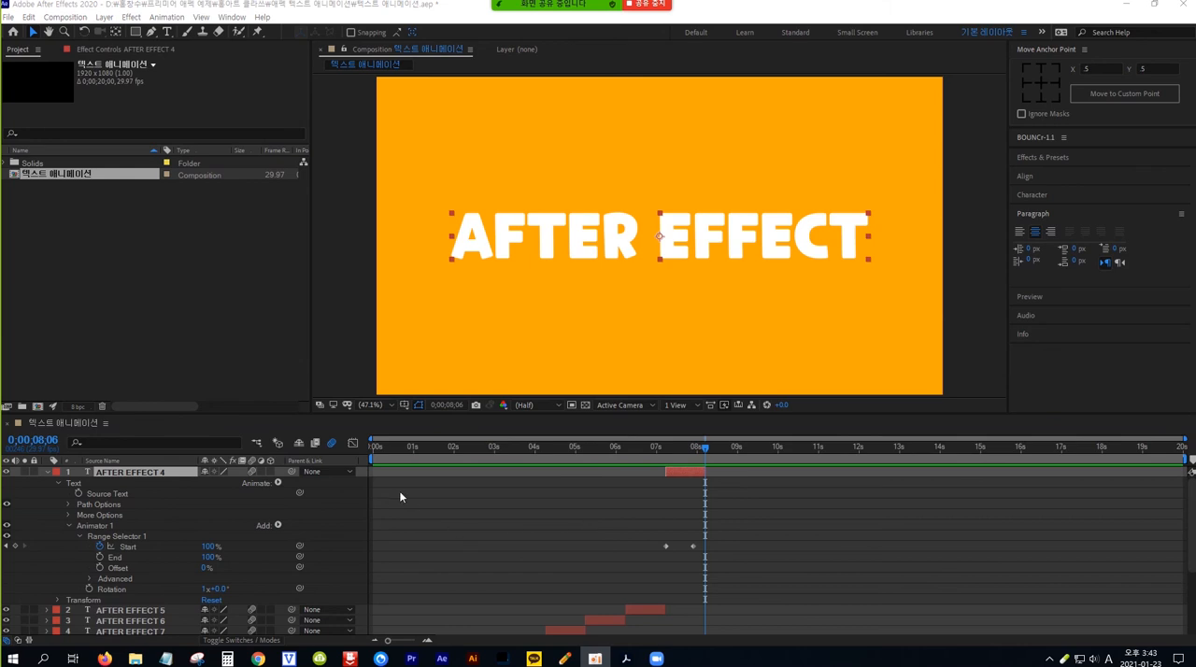
pyautogui.click(47, 472)
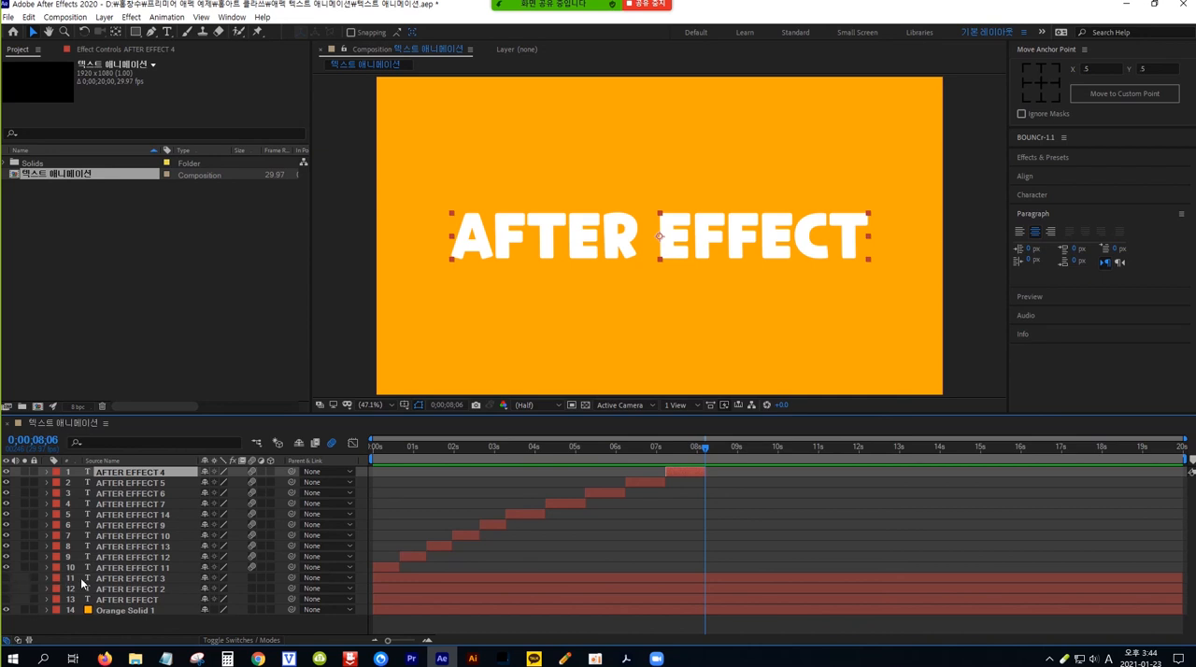
# Step: Show AFTER EFFECT 3 at the top of the layer stack and make it start at 0;00;08;06, where AFTER EFFECT 4 ends
pyautogui.click(7, 580)
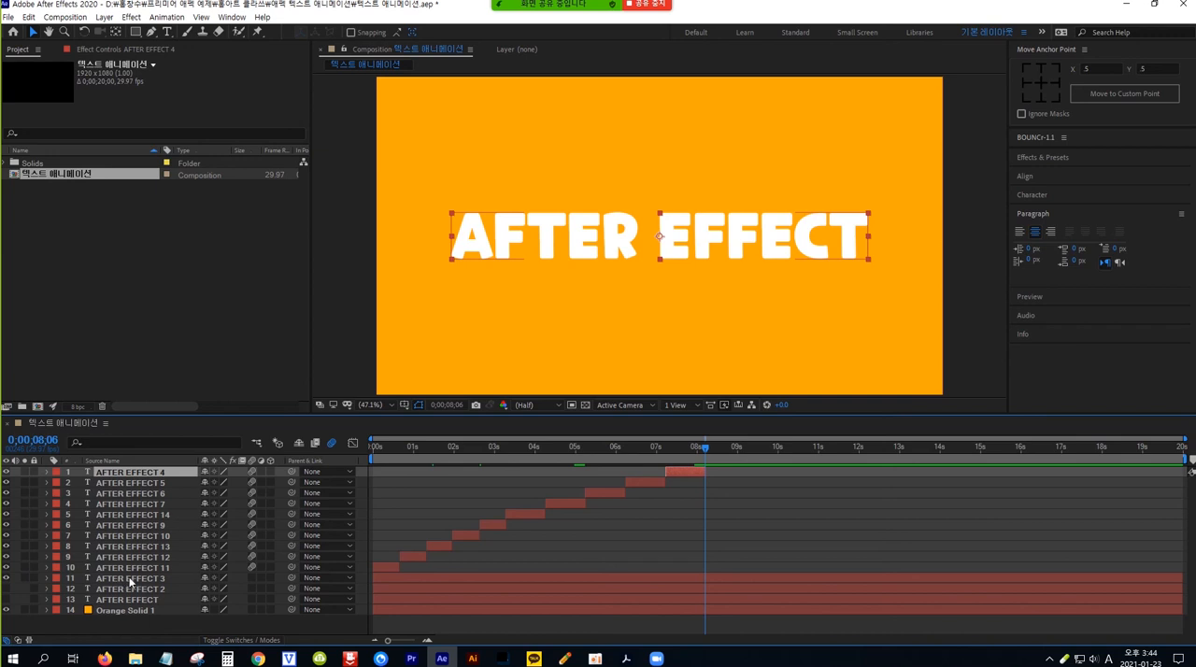
pyautogui.moveTo(131, 581); pyautogui.dragTo(132, 467)
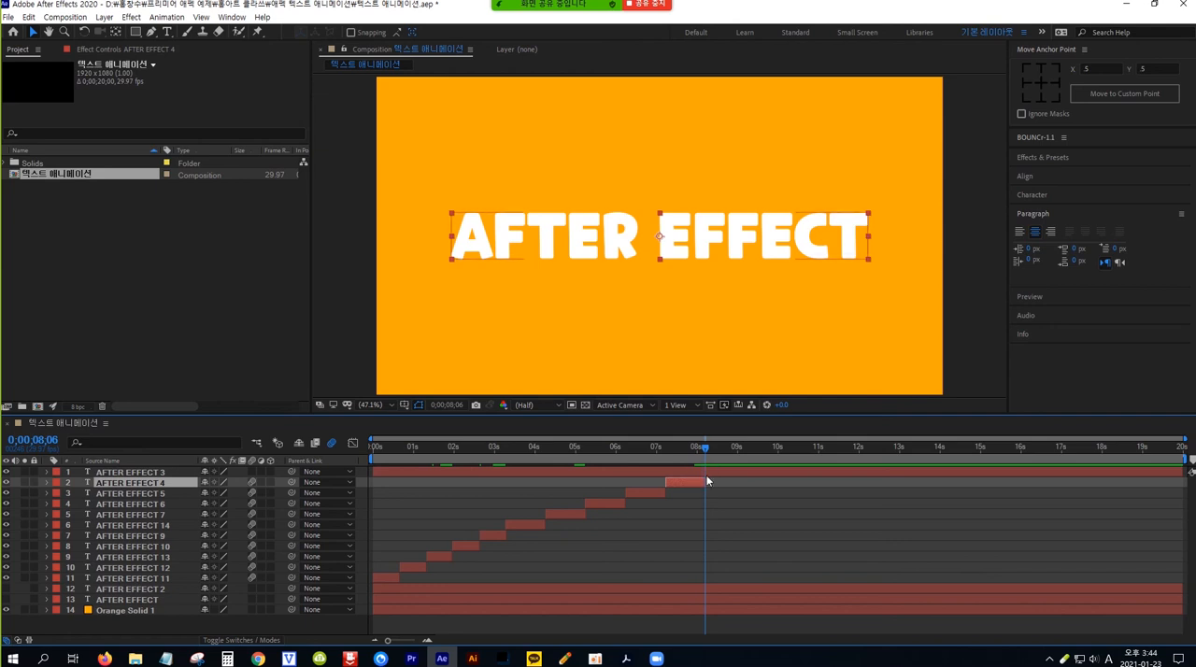
pyautogui.press('[')
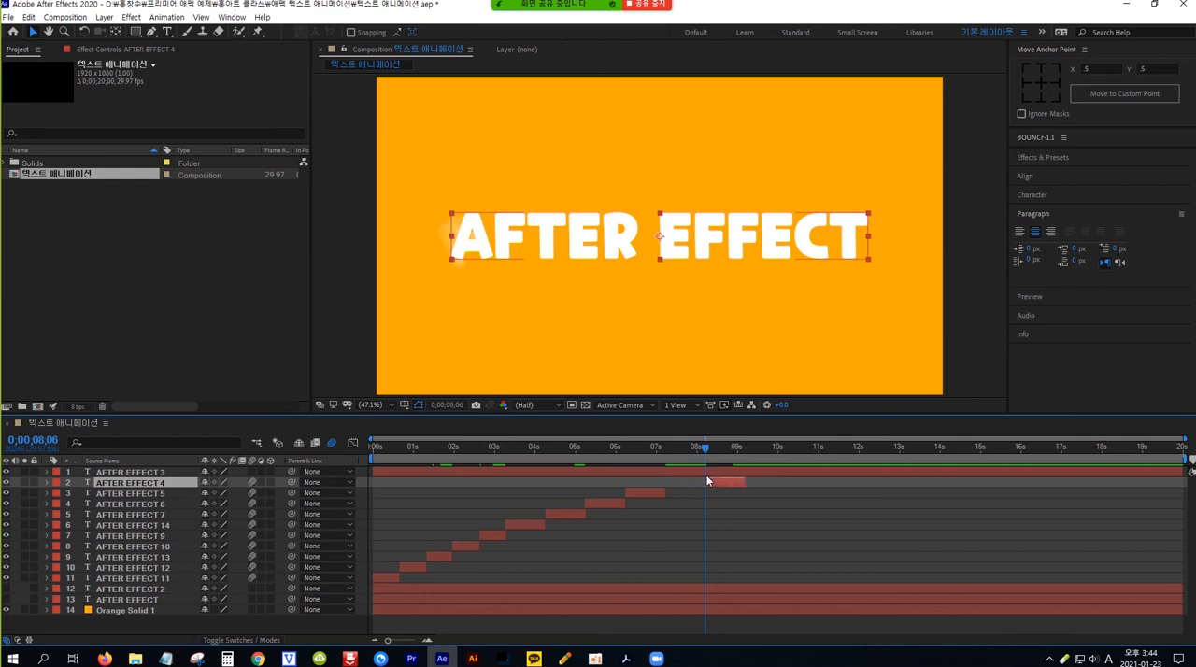
pyautogui.press(']')
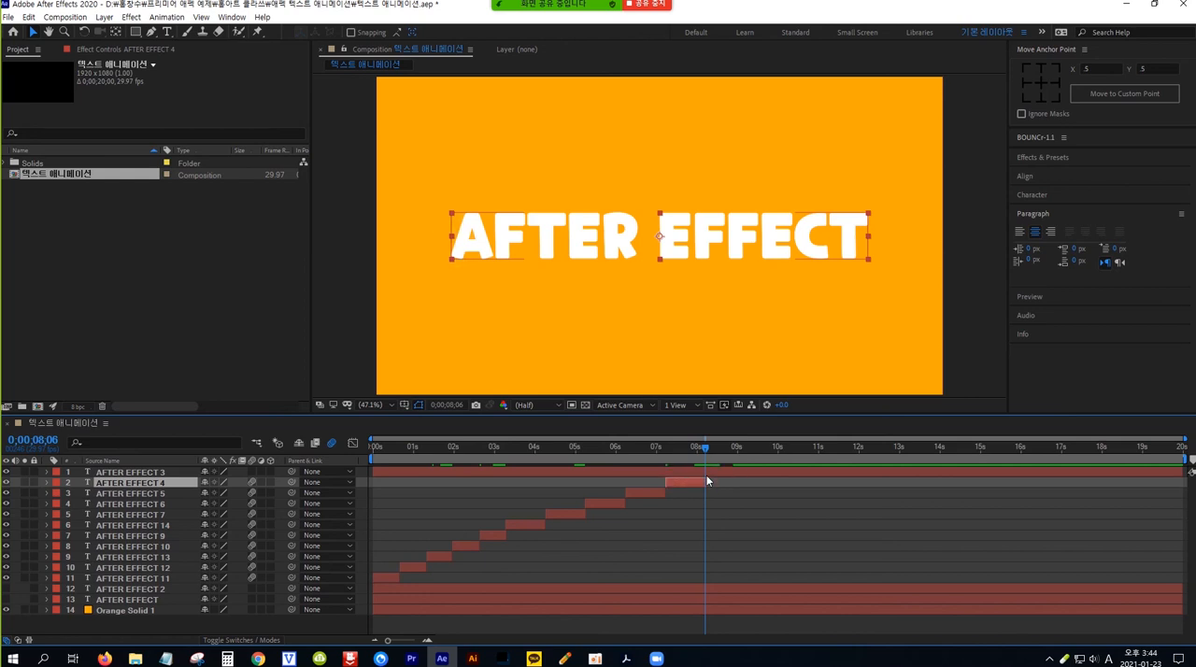
pyautogui.click(169, 471)
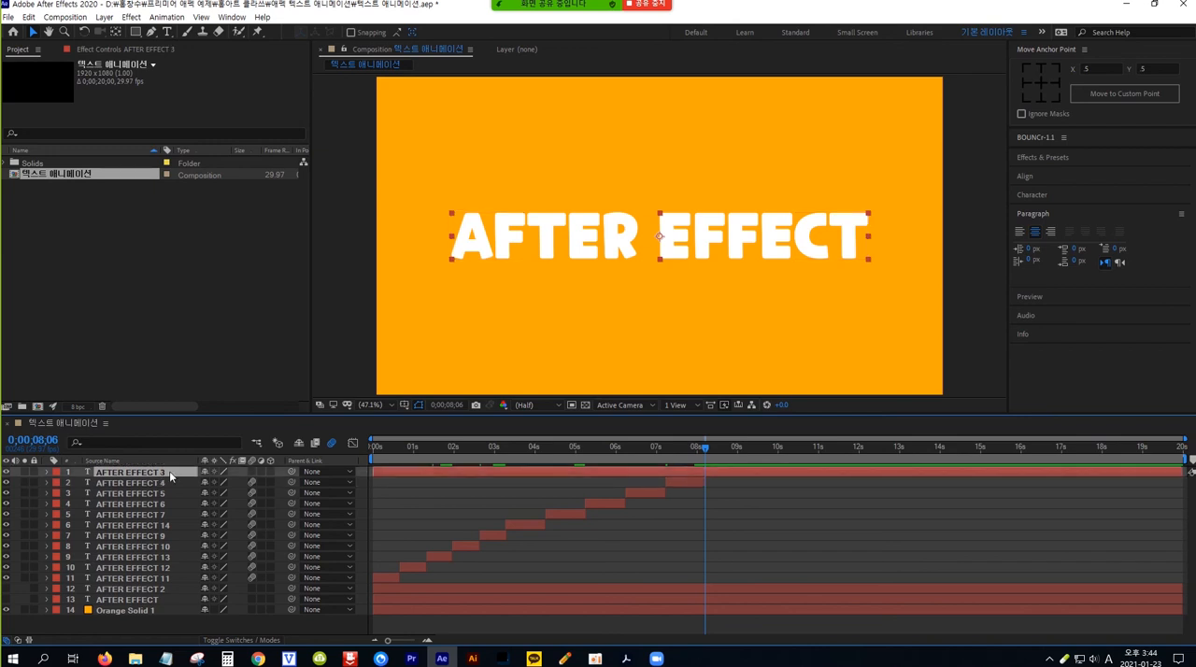
pyautogui.press('[')
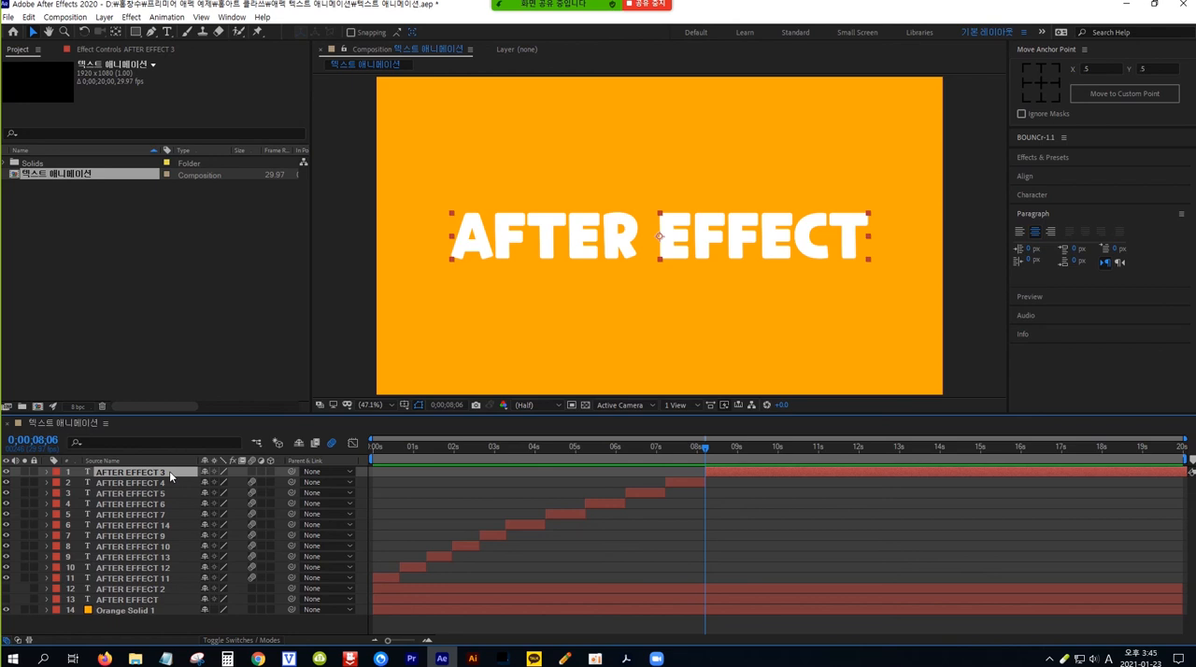
# Step: Add a Position text animator to AFTER EFFECT 3 and set its Position to 0.0, 632.0 so the letters sit below the frame
pyautogui.click(47, 473)
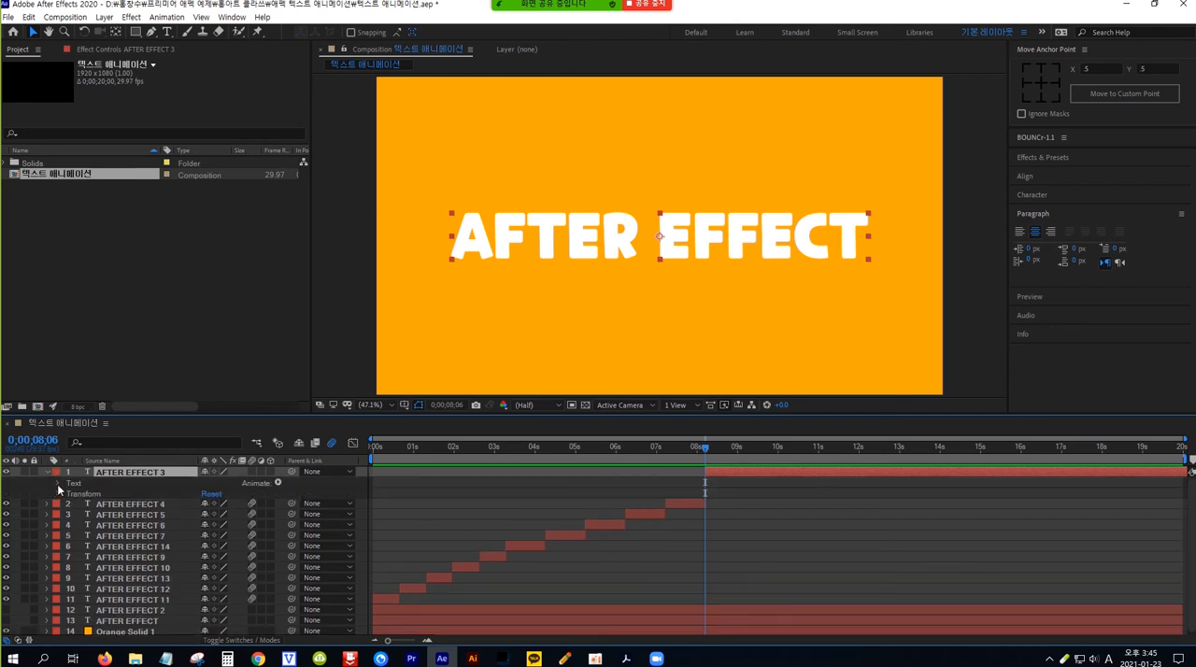
pyautogui.click(278, 482)
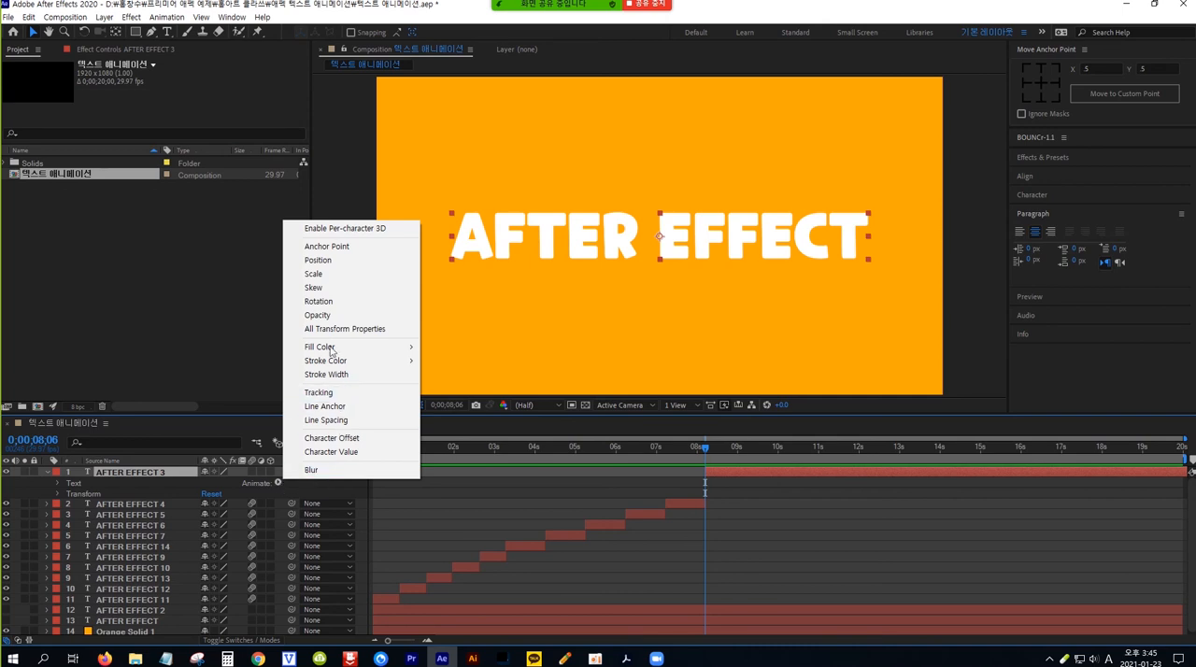
pyautogui.click(334, 261)
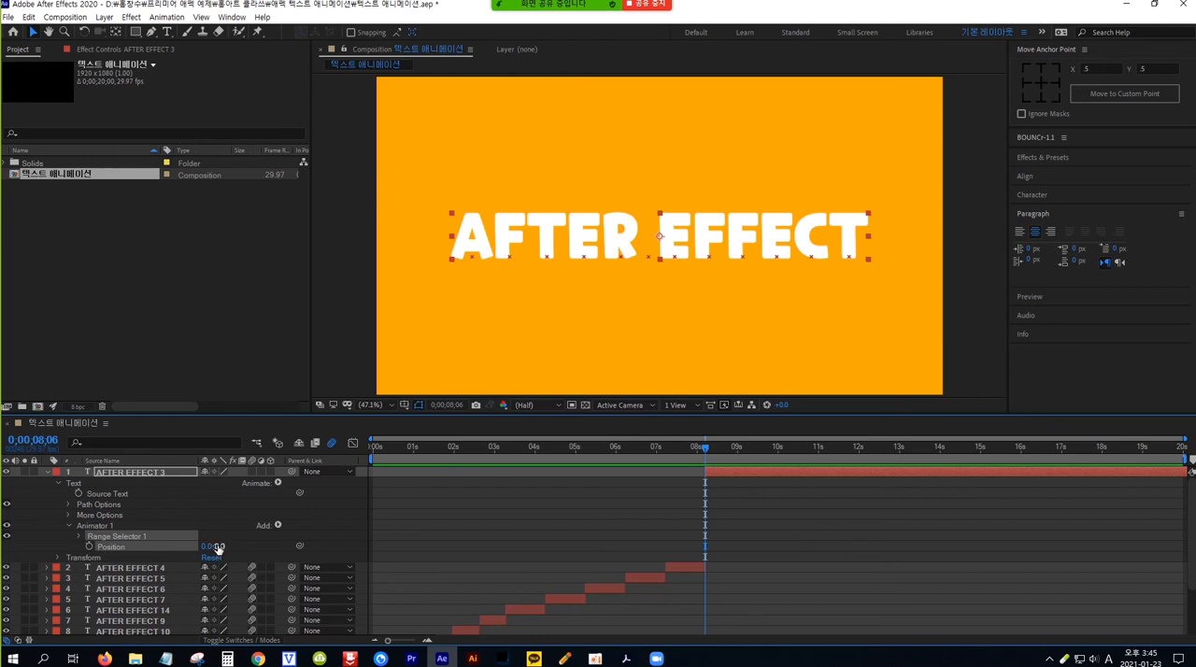
pyautogui.moveTo(217, 548); pyautogui.dragTo(606, 554)
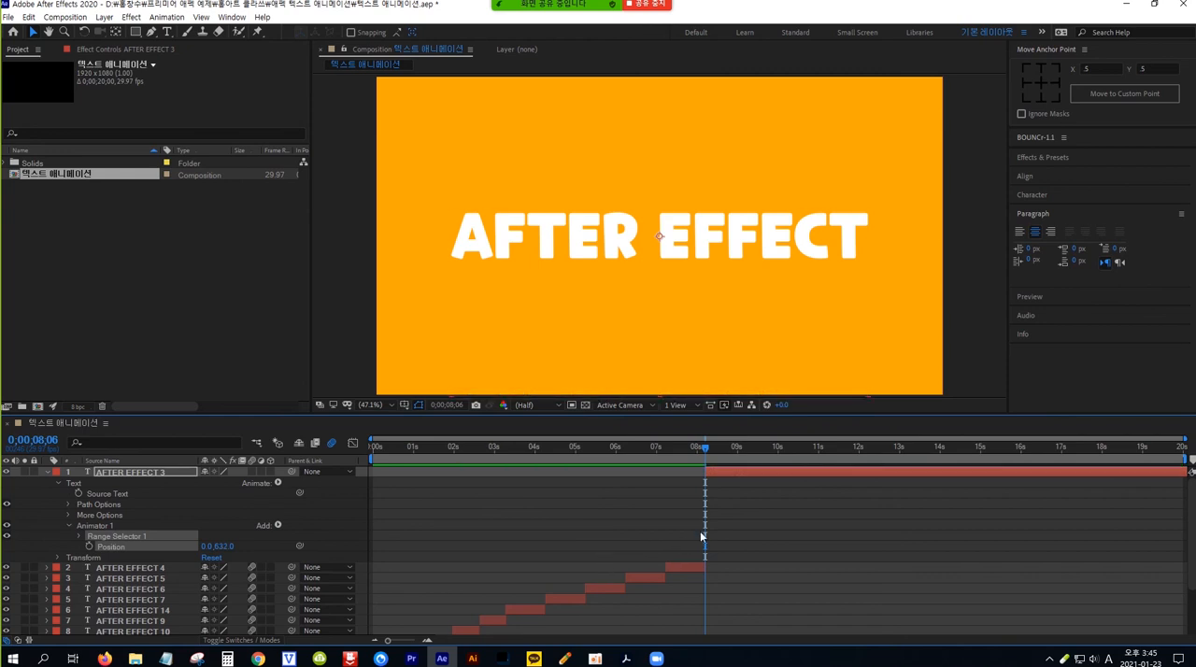
# Step: Keyframe AFTER EFFECT 3's range selector Start at 0% at 0;00;08;07 and 100% at 0;00;08;17
pyautogui.press('pageup')
pyautogui.press('pagedown')
pyautogui.press('pagedown')
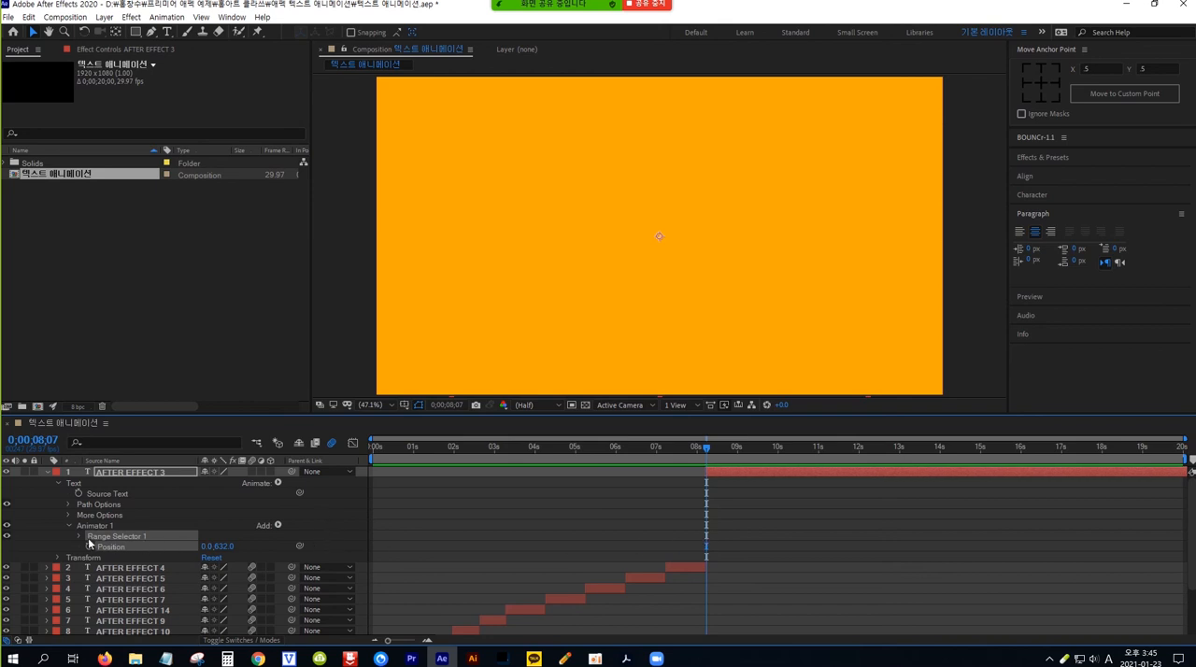
pyautogui.click(79, 537)
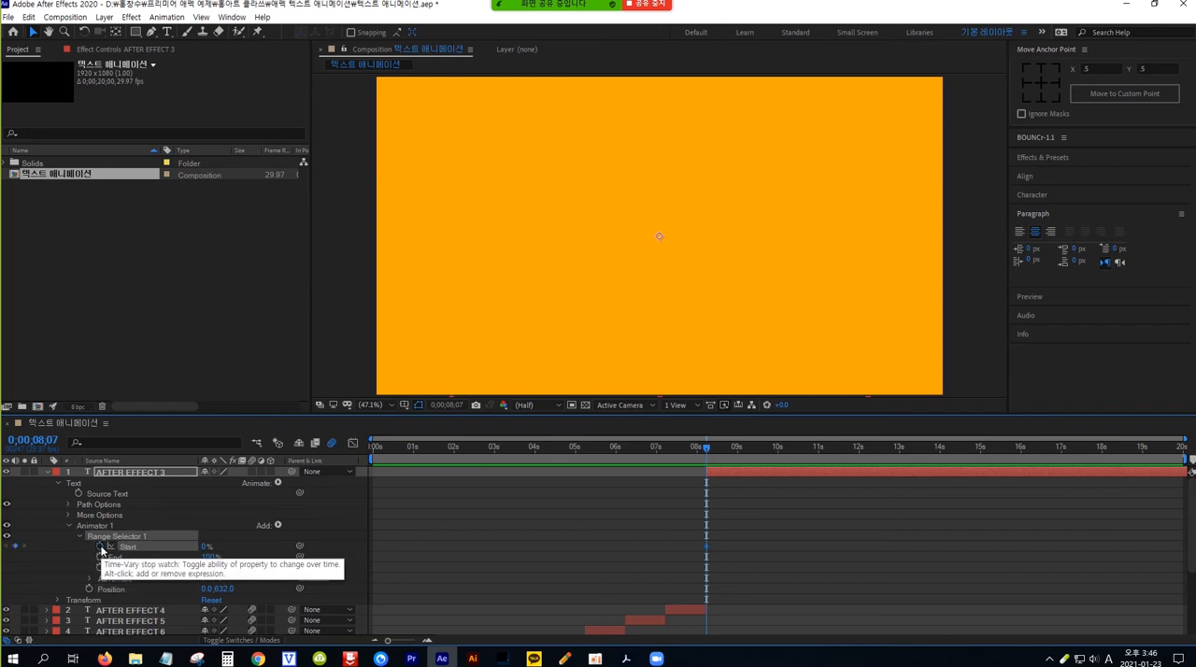
pyautogui.click(100, 546)
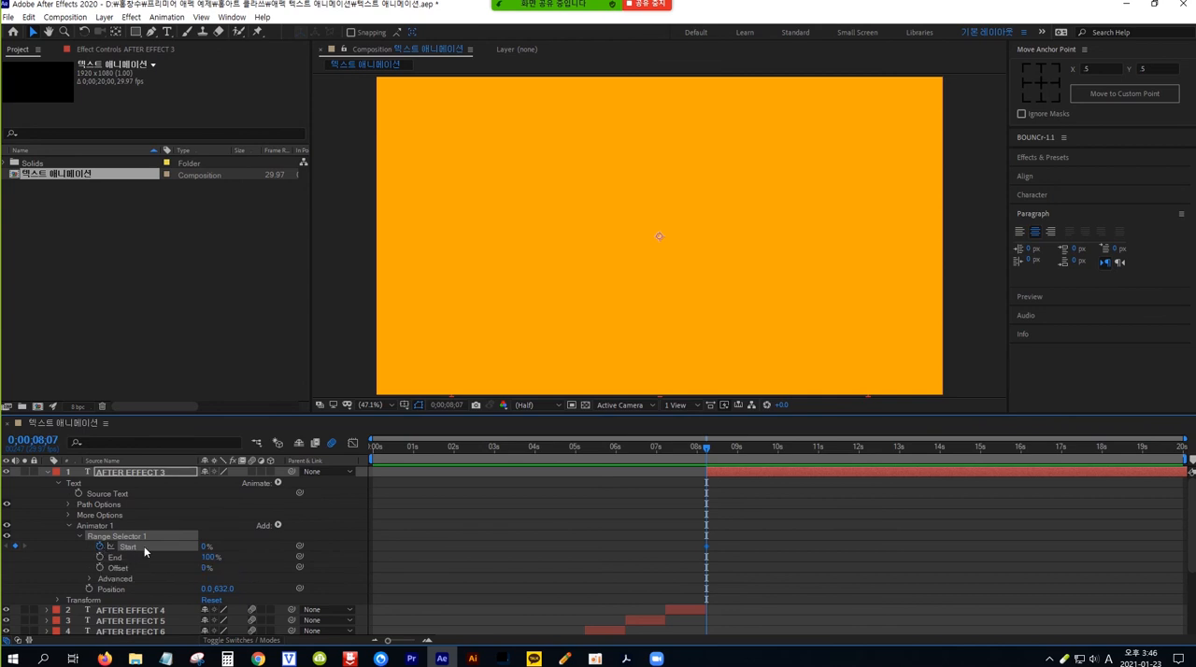
pyautogui.hotkey('shift', 'pagedown')
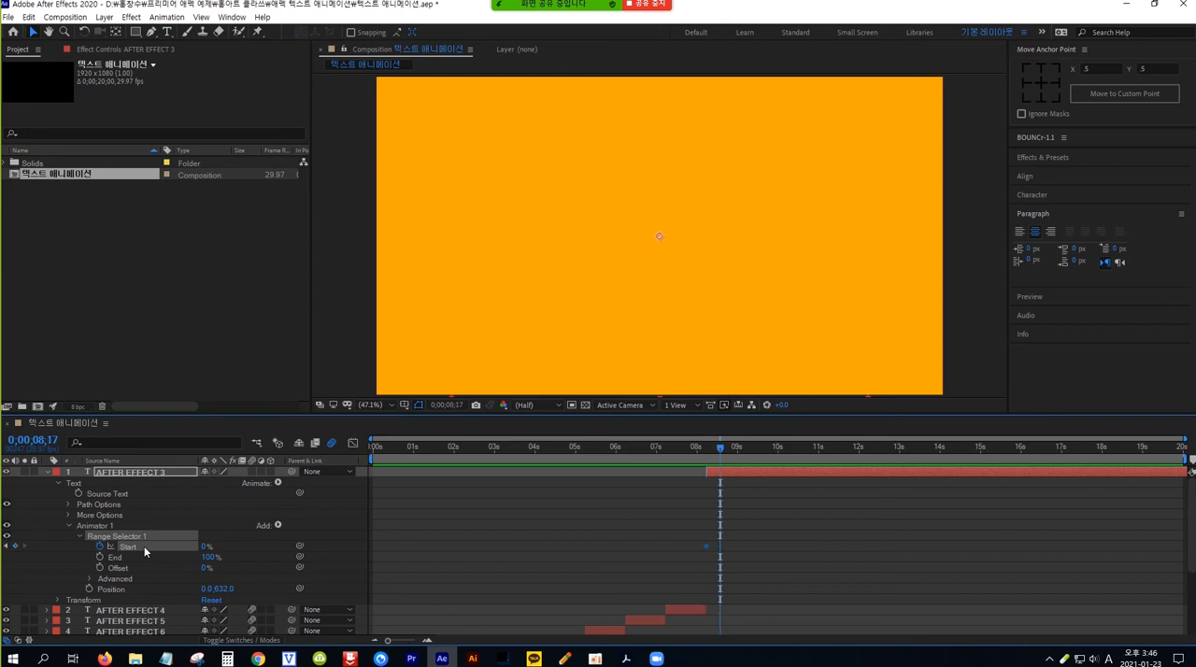
pyautogui.click(204, 548)
pyautogui.write('100')
pyautogui.press('Return')
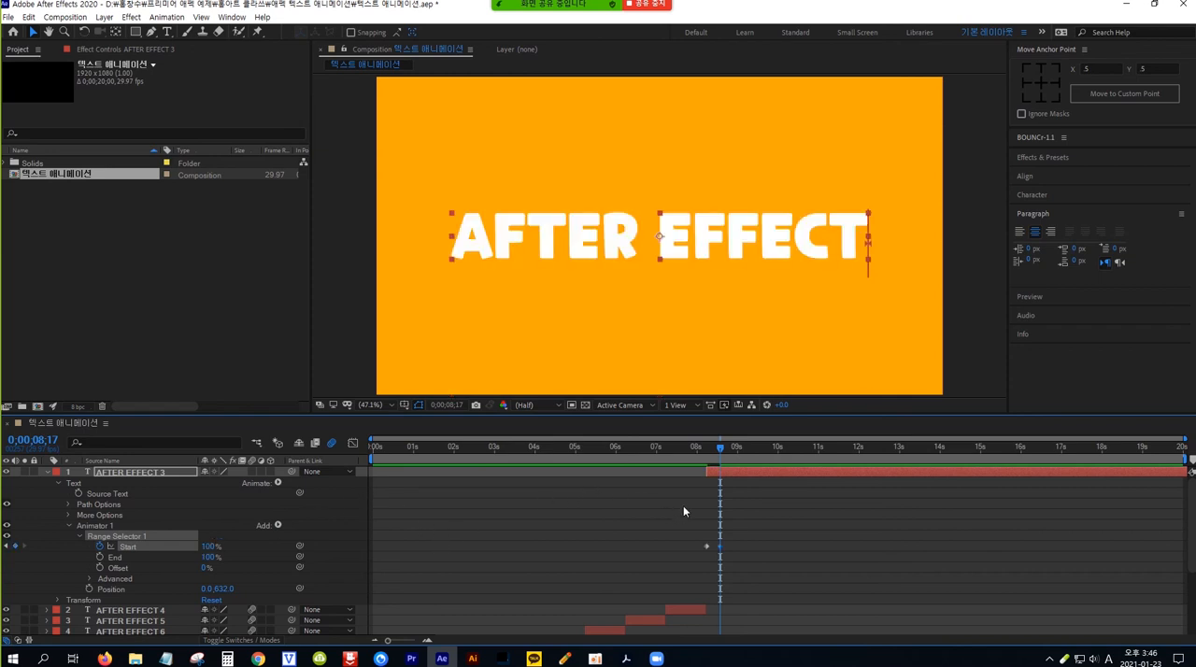
# Step: Preview AFTER EFFECT 3's Position animation from 0;00;08;03 and return to the keyframe at 0;00;08;17
pyautogui.moveTo(719, 447); pyautogui.dragTo(699, 447)
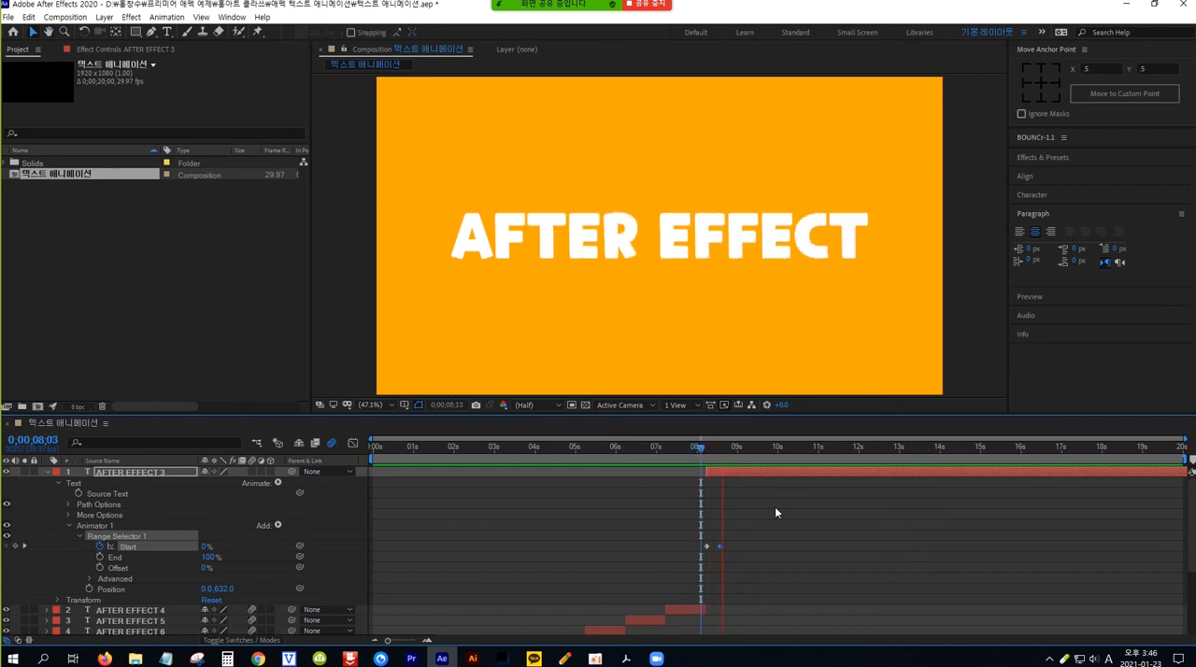
pyautogui.click(751, 453)
pyautogui.moveTo(755, 445); pyautogui.dragTo(719, 450)
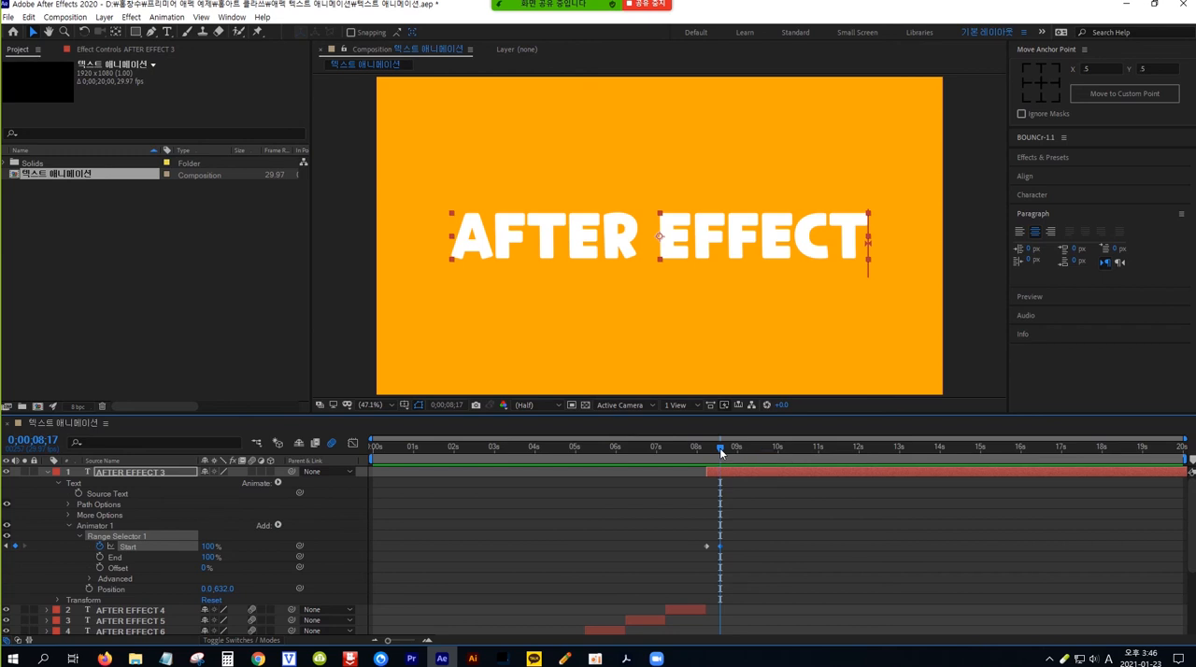
# Step: Enable motion blur on AFTER EFFECT 3 and preview its animation repeatedly from around 0;00;08;05
pyautogui.click(250, 472)
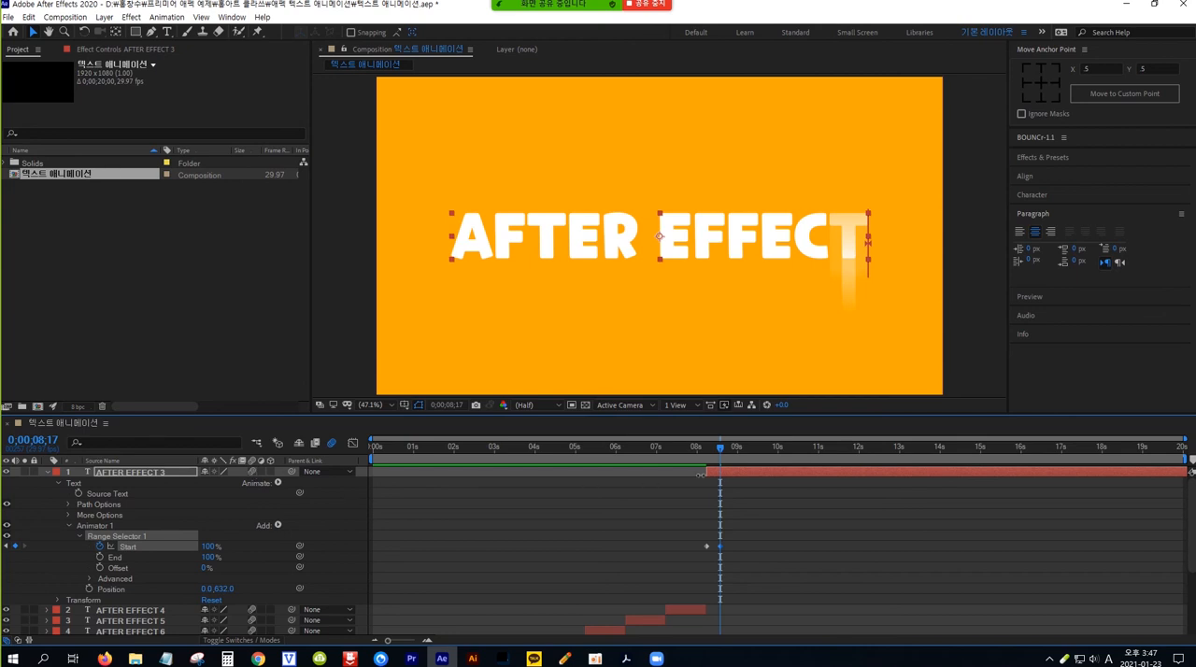
pyautogui.moveTo(720, 448); pyautogui.dragTo(703, 447)
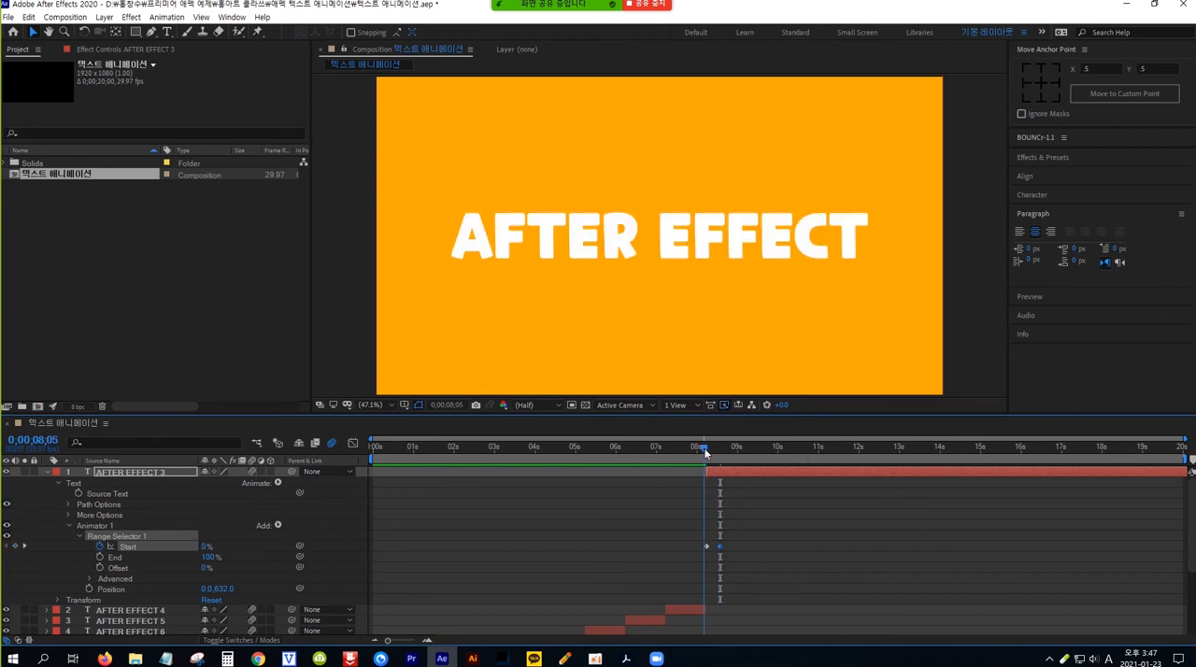
pyautogui.press('space')
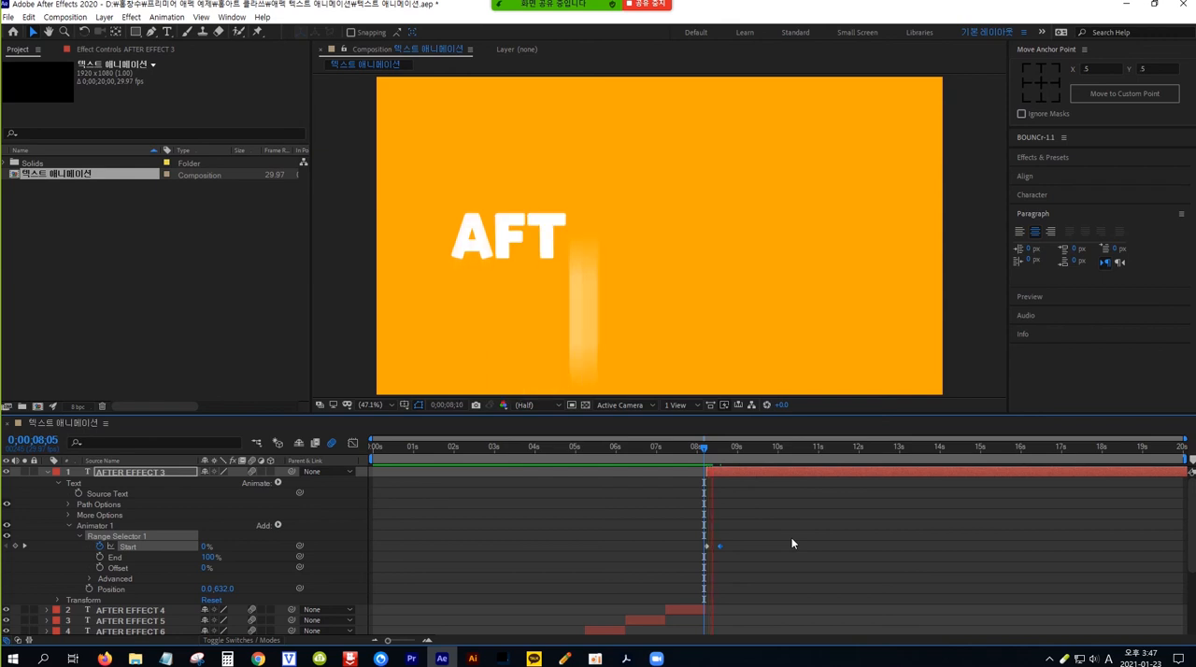
pyautogui.click(760, 447)
pyautogui.moveTo(760, 448); pyautogui.dragTo(703, 451)
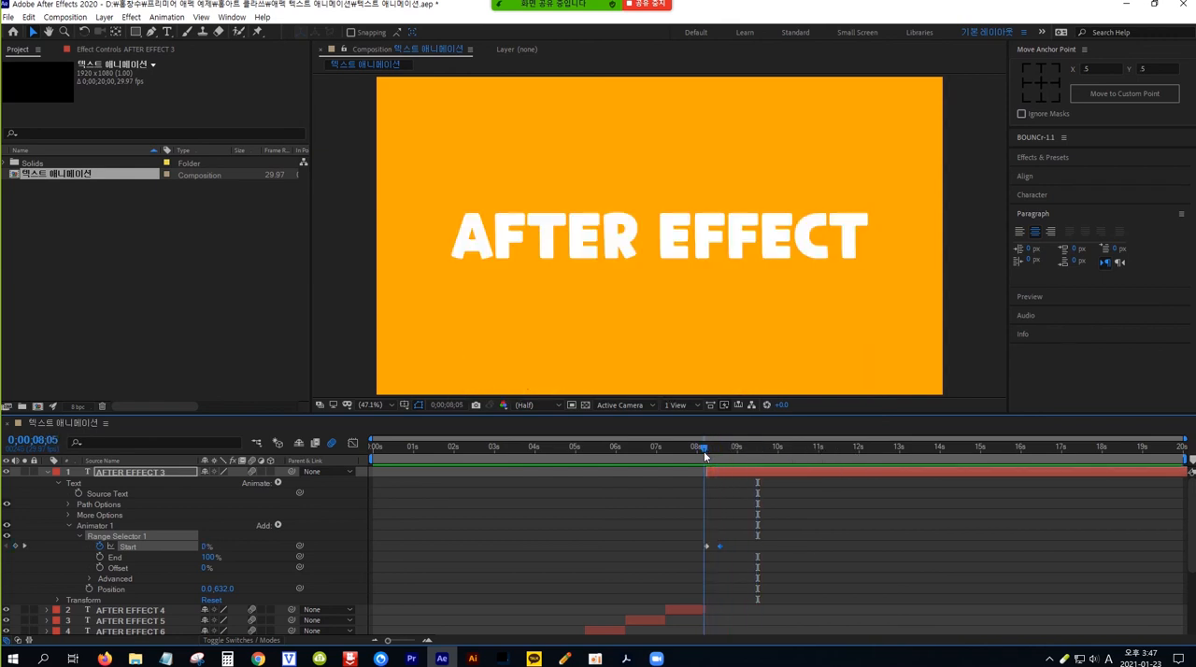
pyautogui.press('space')
pyautogui.click(747, 448)
pyautogui.moveTo(722, 450); pyautogui.dragTo(706, 457)
pyautogui.press('space')
pyautogui.press('space')
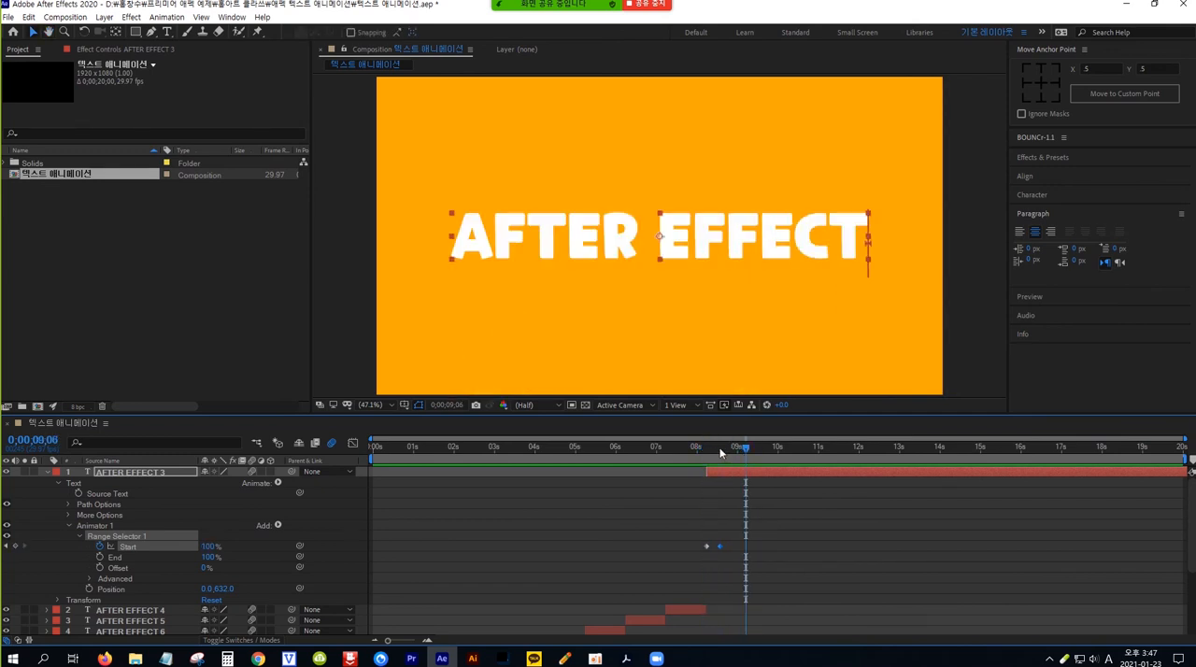
pyautogui.moveTo(746, 451); pyautogui.dragTo(706, 451)
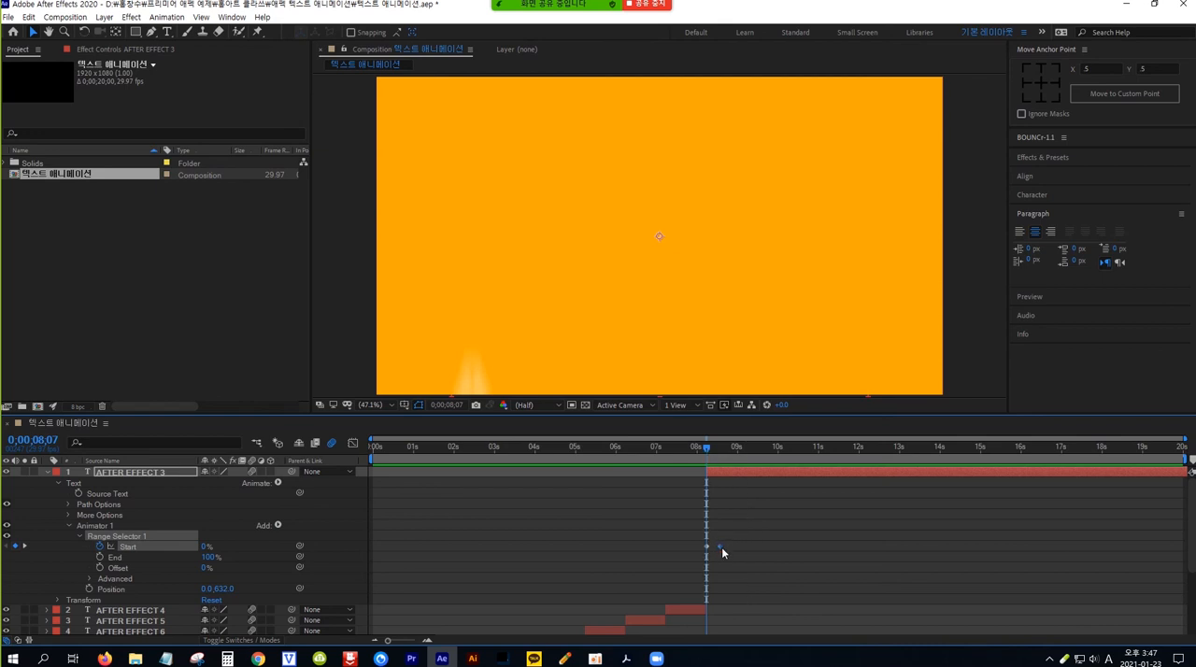
# Step: Split AFTER EFFECT 3 at 0;00;08;27, ten frames after its last Start keyframe, and remove the part after the cut
pyautogui.moveTo(707, 453); pyautogui.dragTo(719, 453)
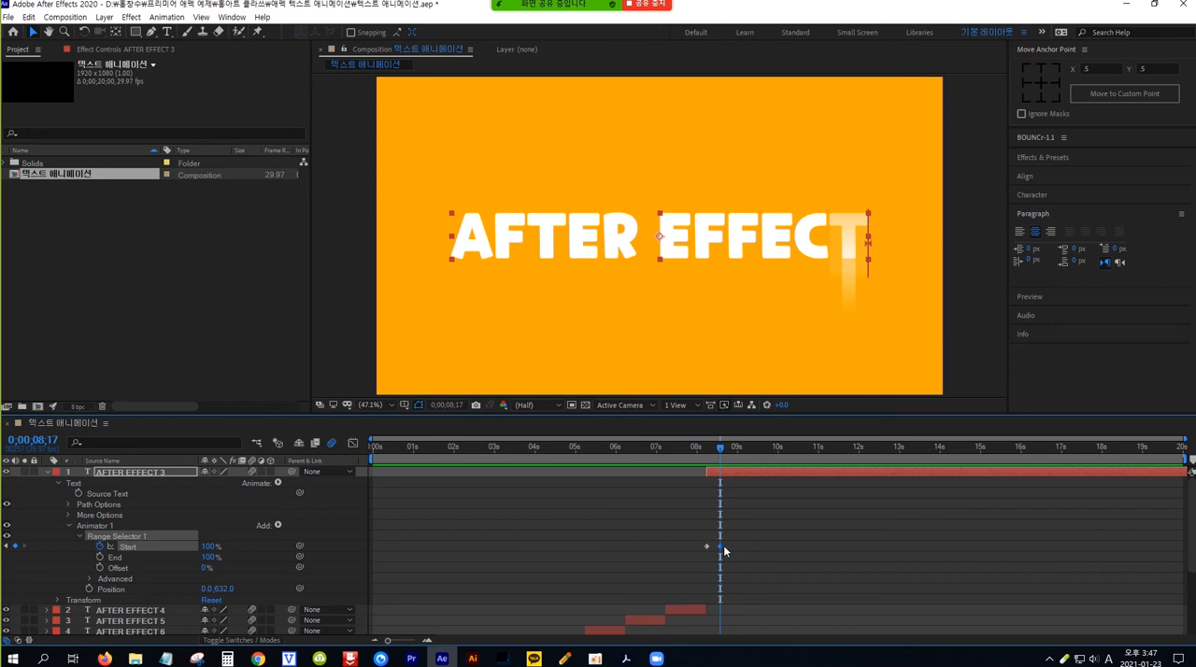
pyautogui.hotkey('shift', 'pagedown')
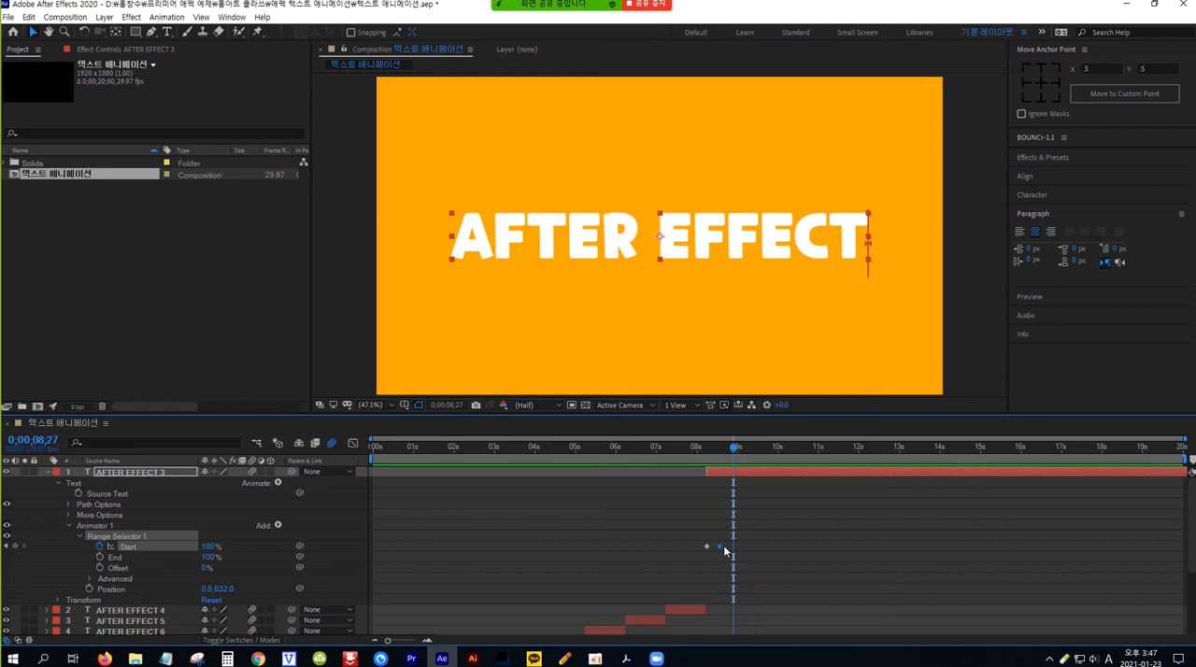
pyautogui.hotkey('ctrl', 'shift', 'd')
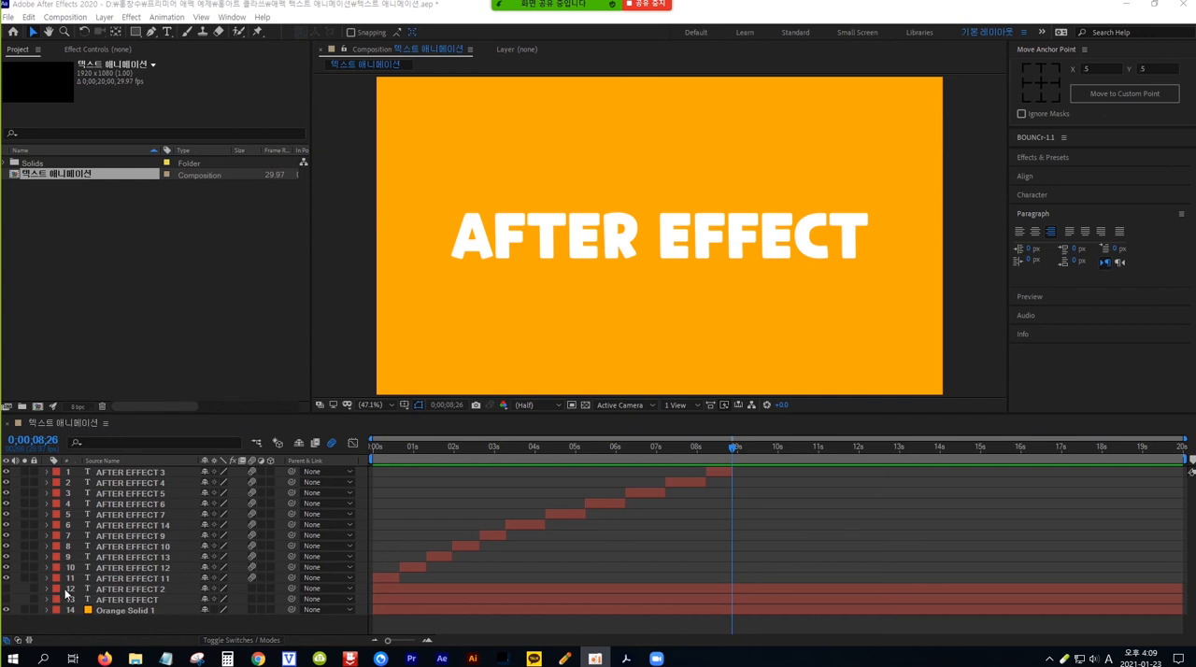
# Step: Show AFTER EFFECT 2 at the top of the layer stack with its in point trimmed to 0;00;08;26, and save the project
pyautogui.click(7, 589)
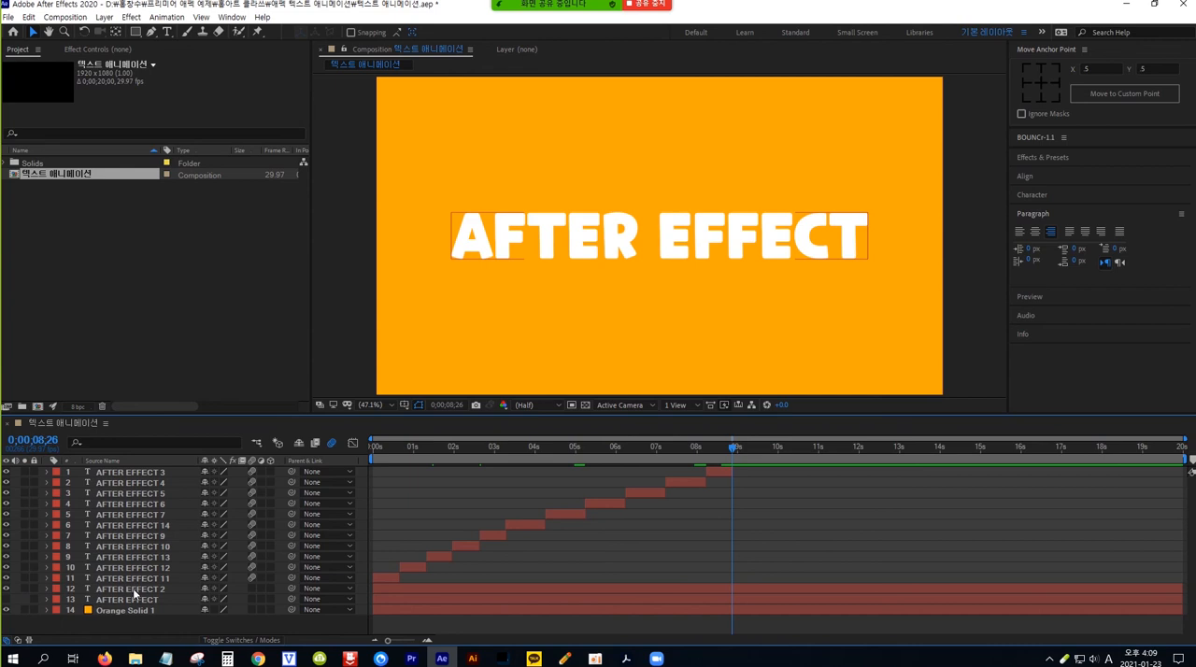
pyautogui.moveTo(133, 591); pyautogui.dragTo(138, 472)
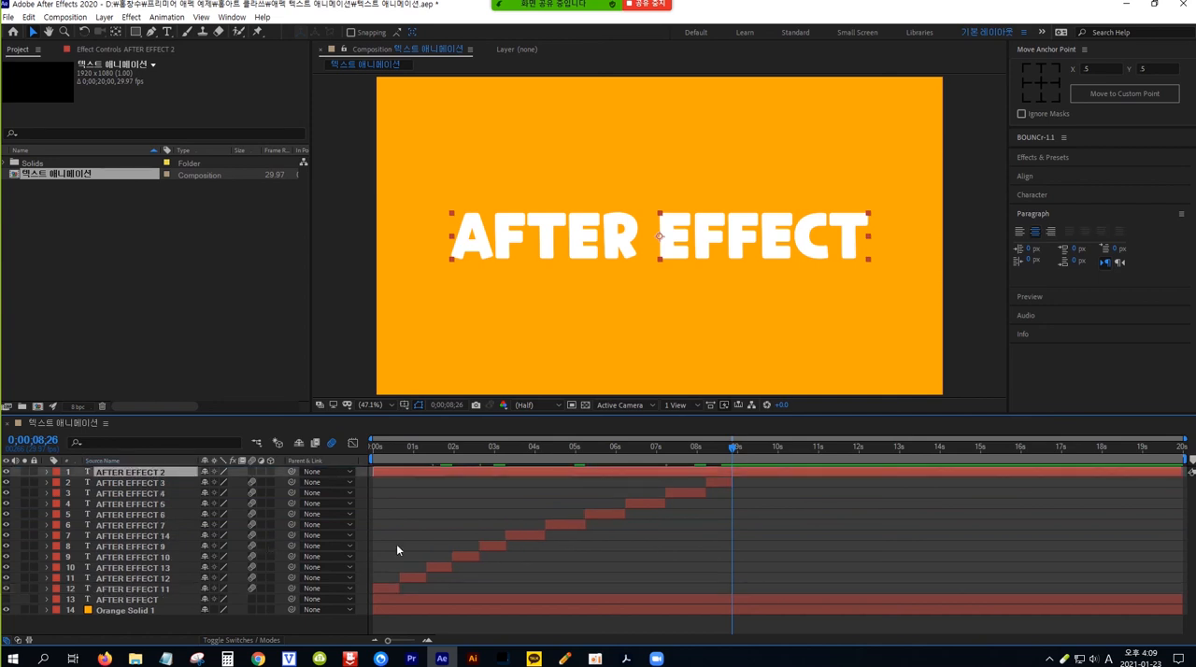
pyautogui.click(720, 480)
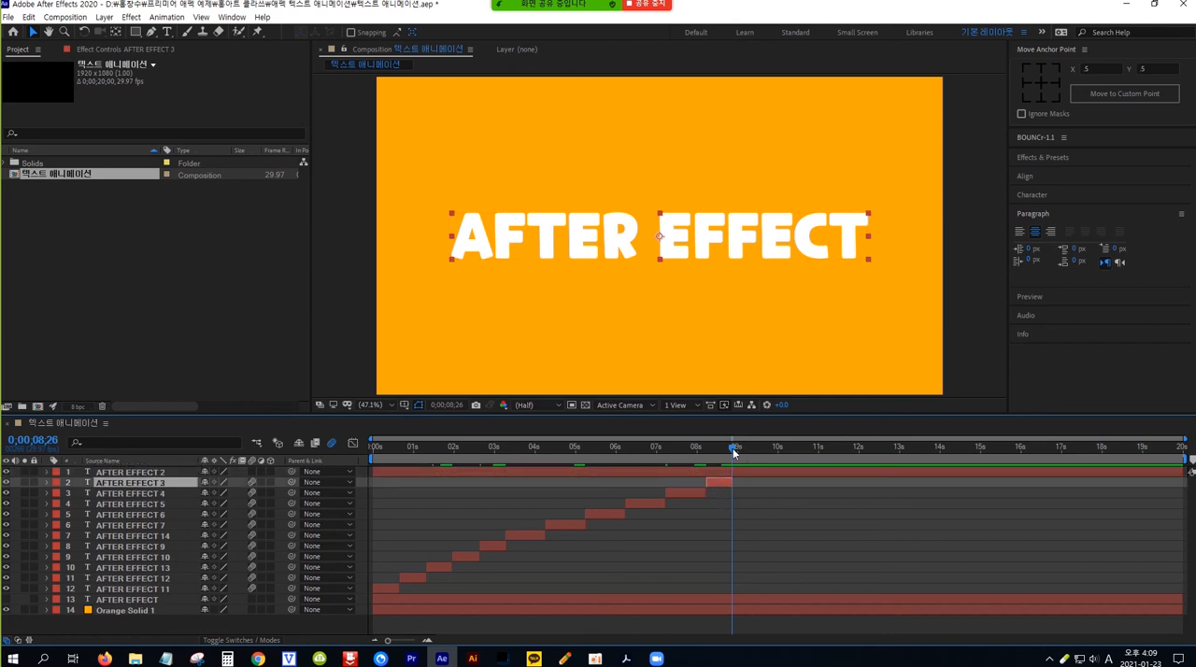
pyautogui.moveTo(732, 448)
pyautogui.mouseDown()
pyautogui.moveTo(751, 448)
pyautogui.moveTo(733, 449)
pyautogui.mouseUp()
pyautogui.click(159, 471)
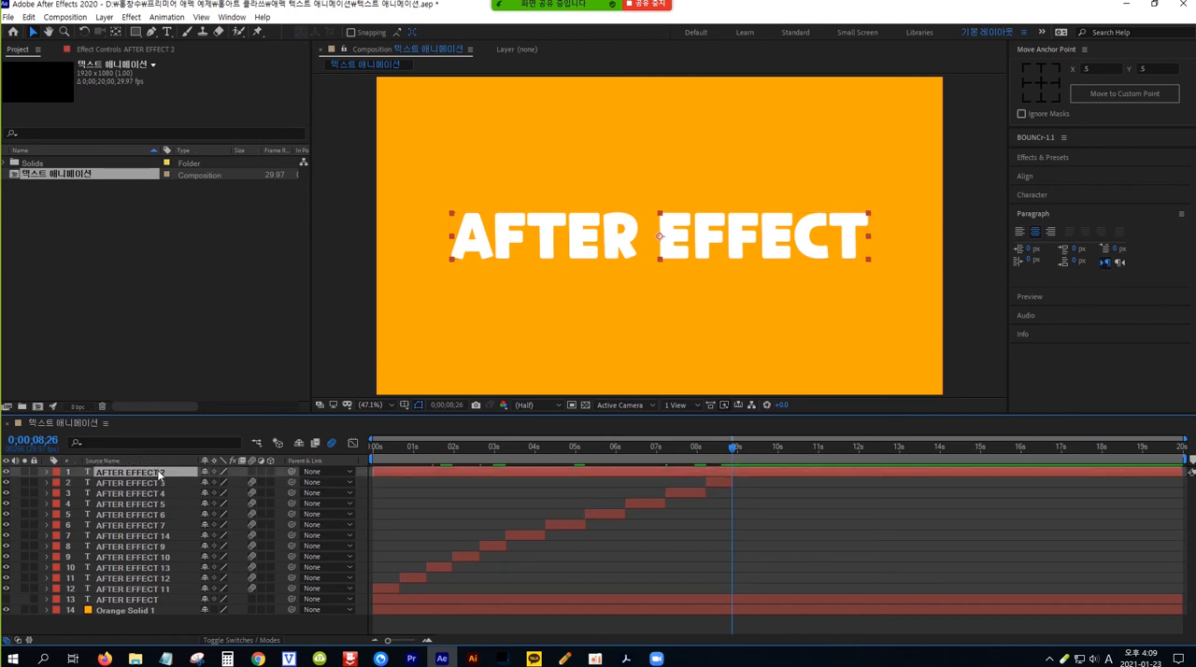
pyautogui.hotkey('alt', '[')
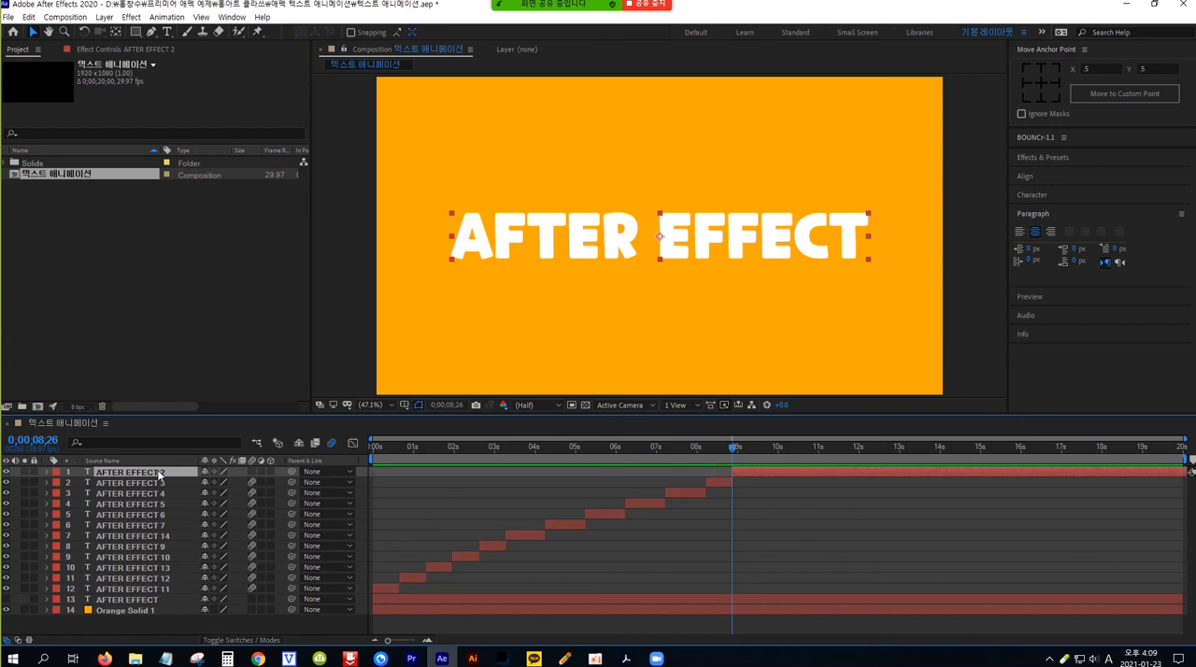
pyautogui.hotkey('ctrl', 's')
# Step: Add an Opacity text animator to AFTER EFFECT 2, set its Opacity to 0%, and go to 0;00;08;27
pyautogui.click(46, 472)
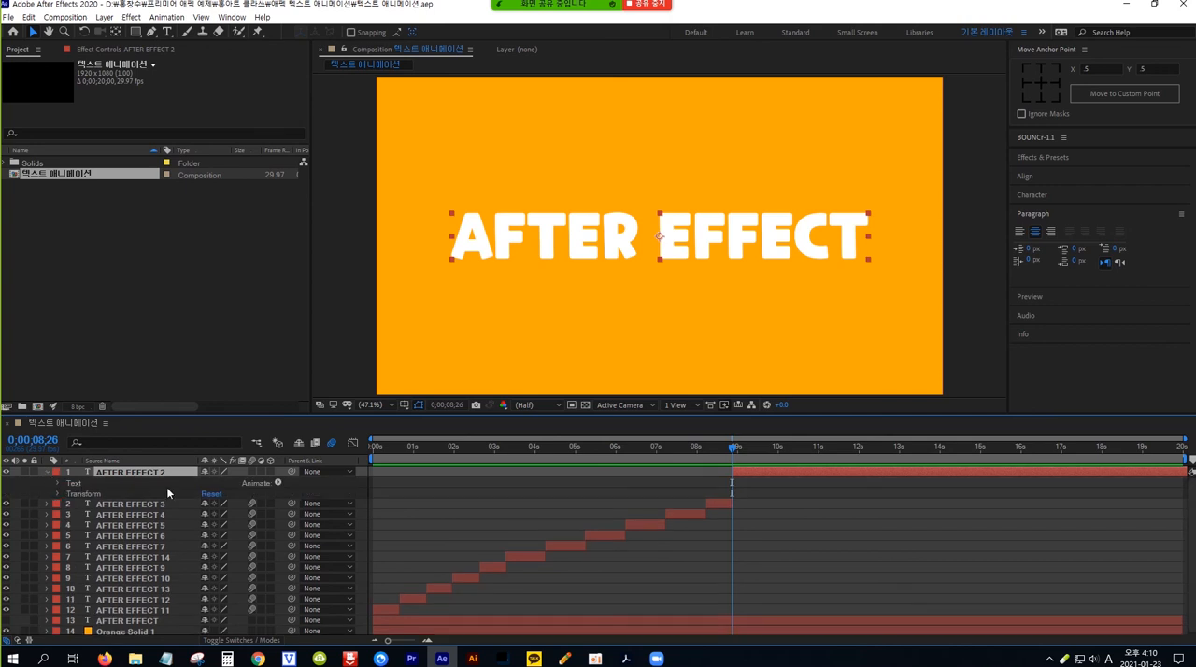
pyautogui.click(278, 480)
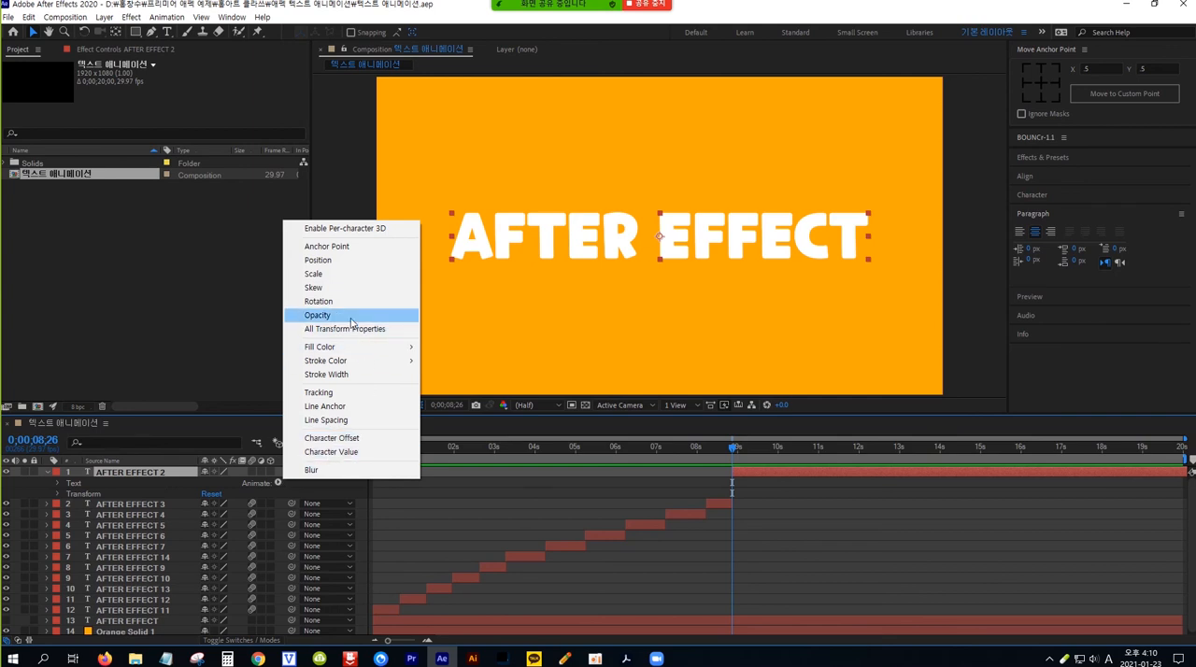
pyautogui.click(318, 315)
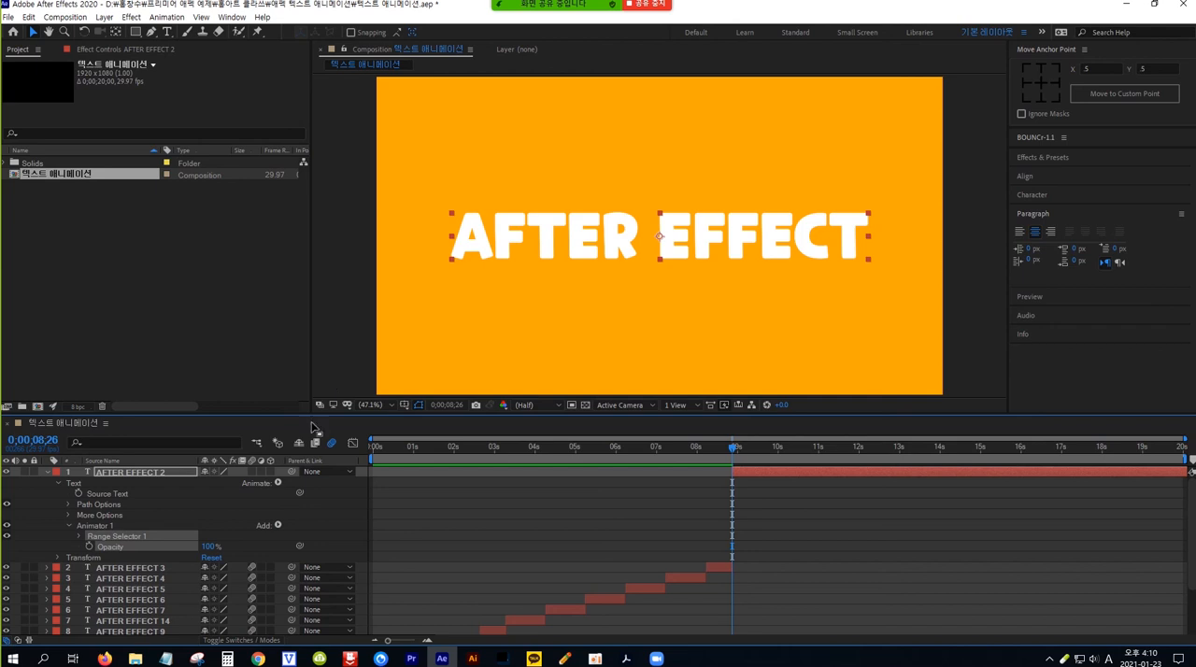
pyautogui.click(208, 548)
pyautogui.write('0')
pyautogui.press('Return')
pyautogui.press('pagedown')
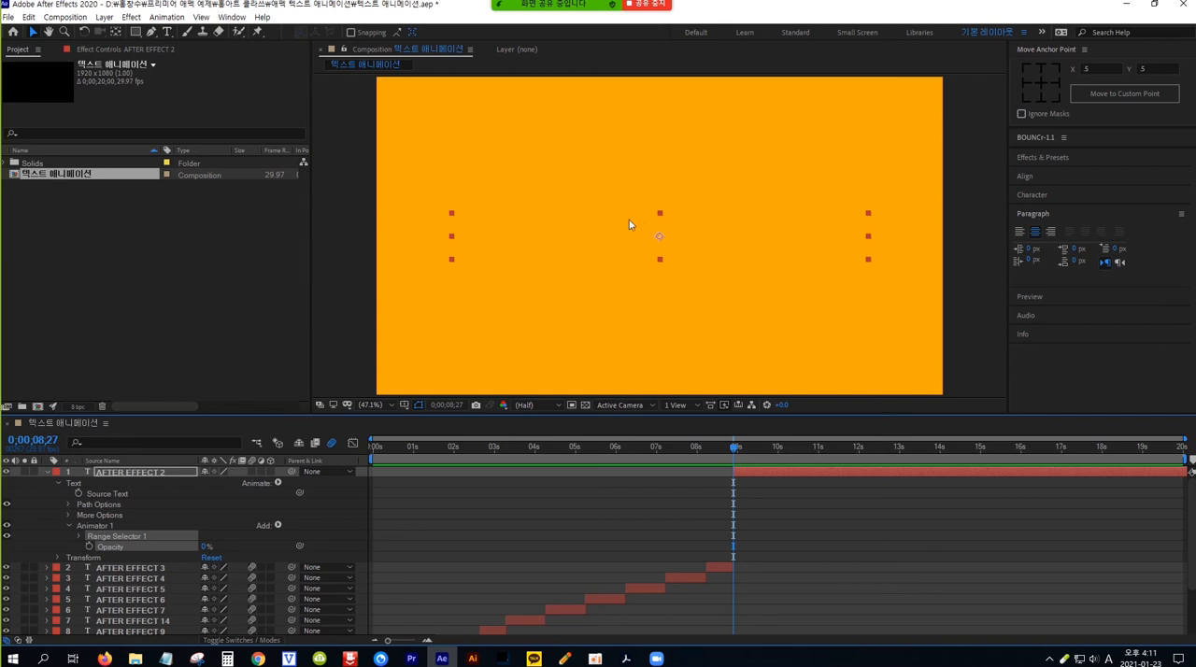
# Step: Keyframe the Start value of AFTER EFFECT 2's Range Selector 1 at 0% on 0;00;08;27 and 100% on 0;00;09;17
pyautogui.click(79, 535)
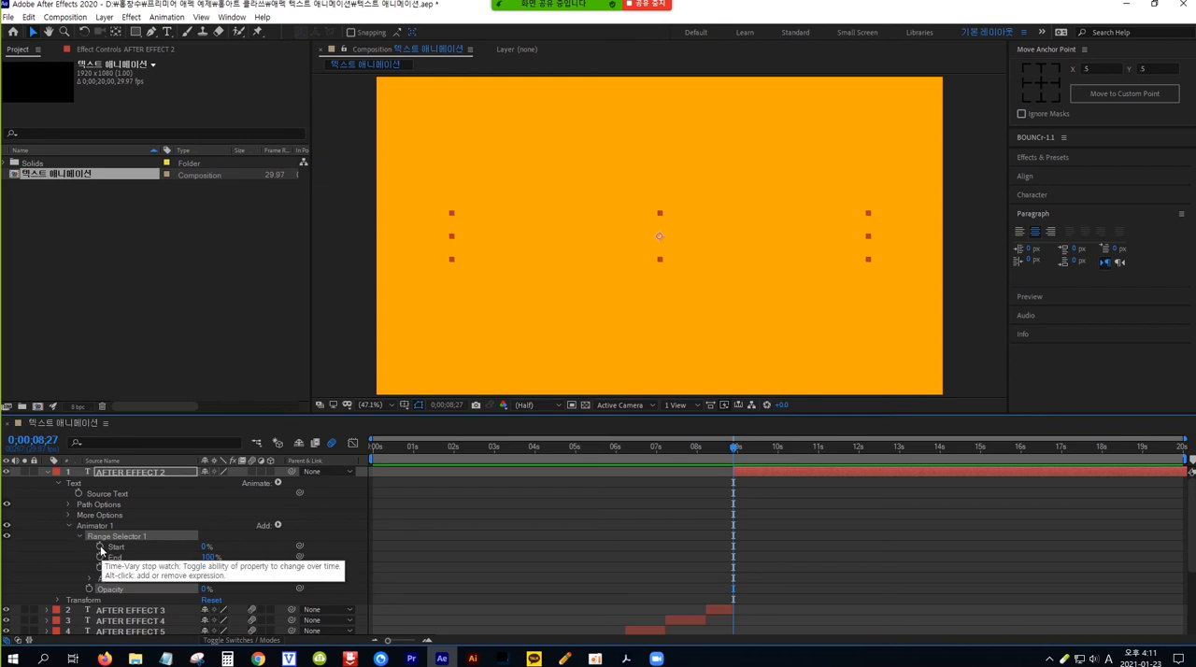
pyautogui.click(100, 547)
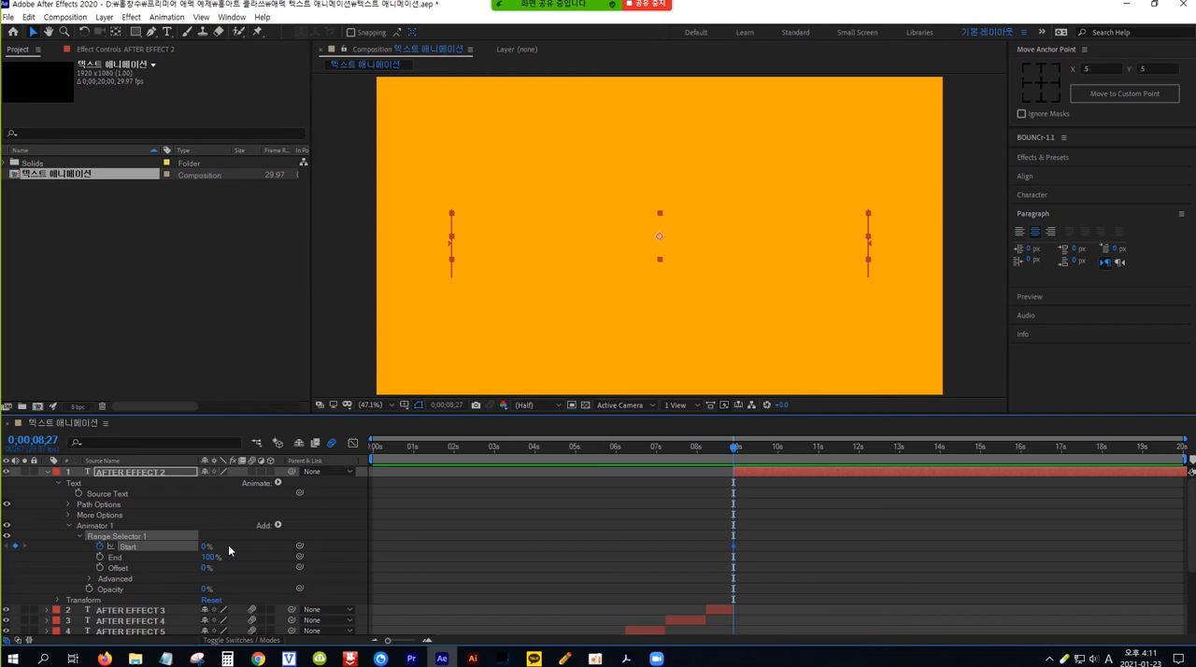
pyautogui.hotkey('shift', 'pagedown')
pyautogui.hotkey('shift', 'pagedown')
pyautogui.click(204, 547)
pyautogui.write('100')
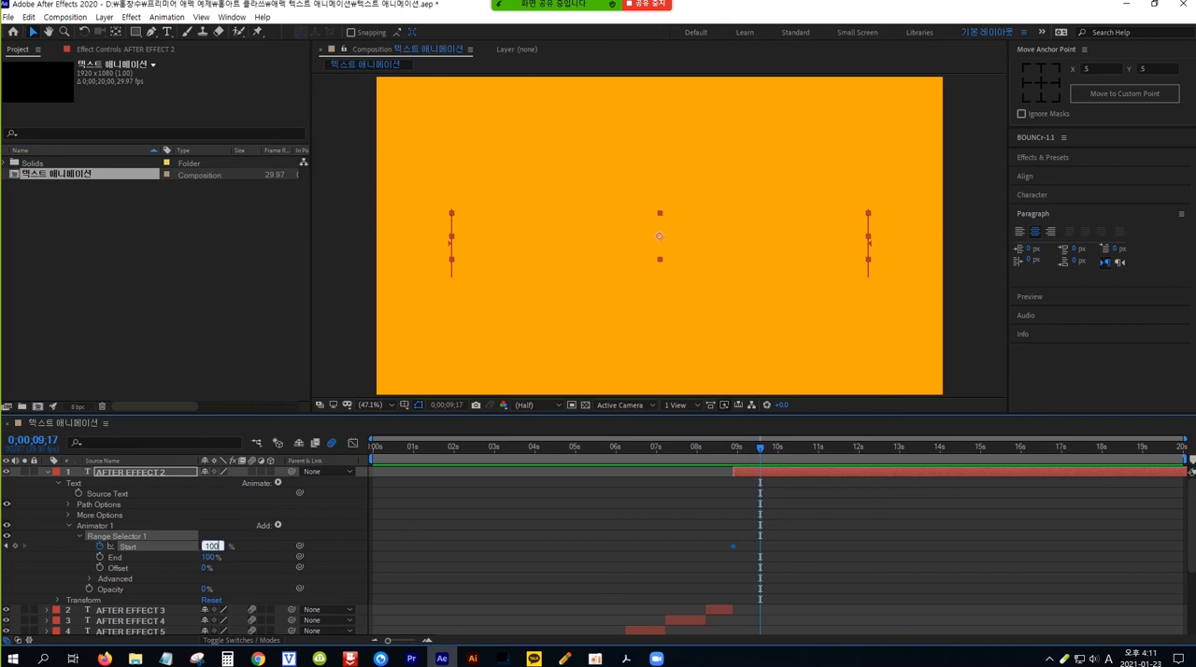
pyautogui.press('Return')
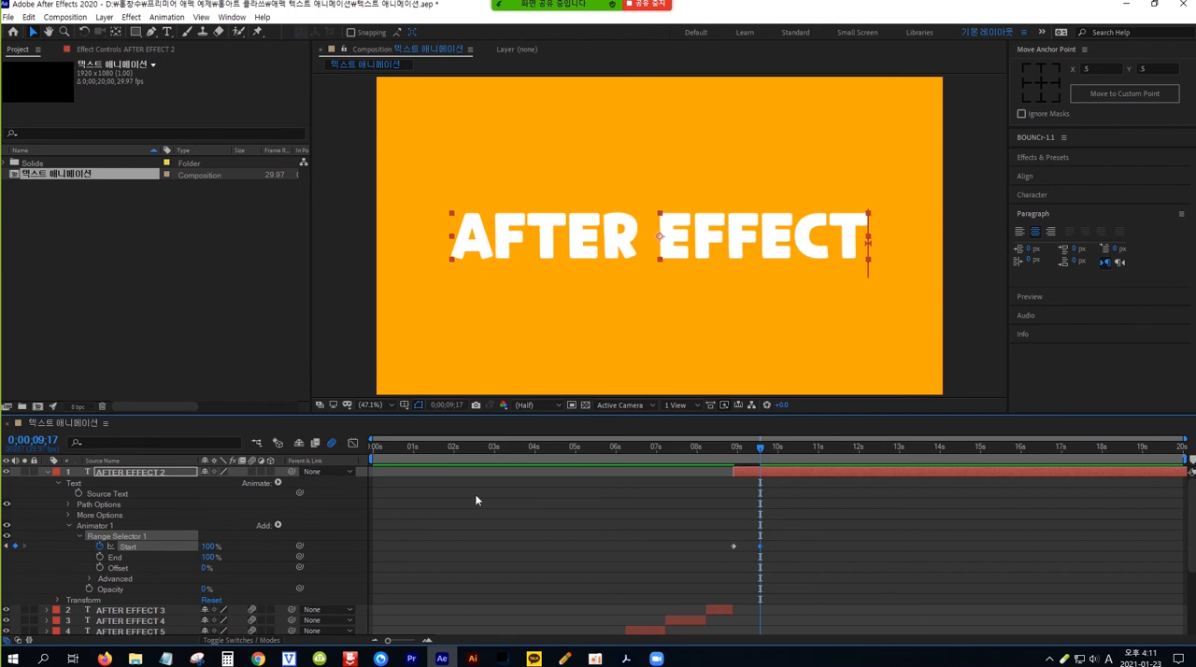
# Step: Preview the letter-by-letter opacity reveal of AFTER EFFECT 2 from around 0;00;08;26 and scrub through it
pyautogui.moveTo(758, 446); pyautogui.dragTo(733, 447)
pyautogui.press('space')
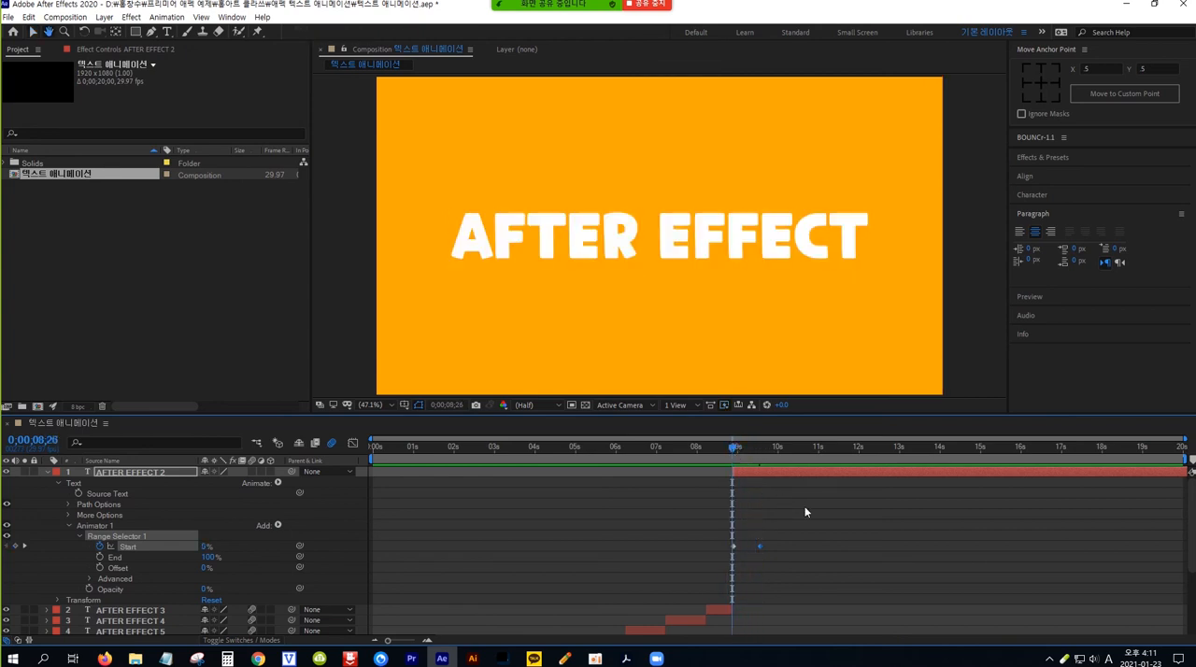
pyautogui.press('space')
pyautogui.moveTo(775, 444); pyautogui.dragTo(728, 452)
pyautogui.press('space')
pyautogui.press('space')
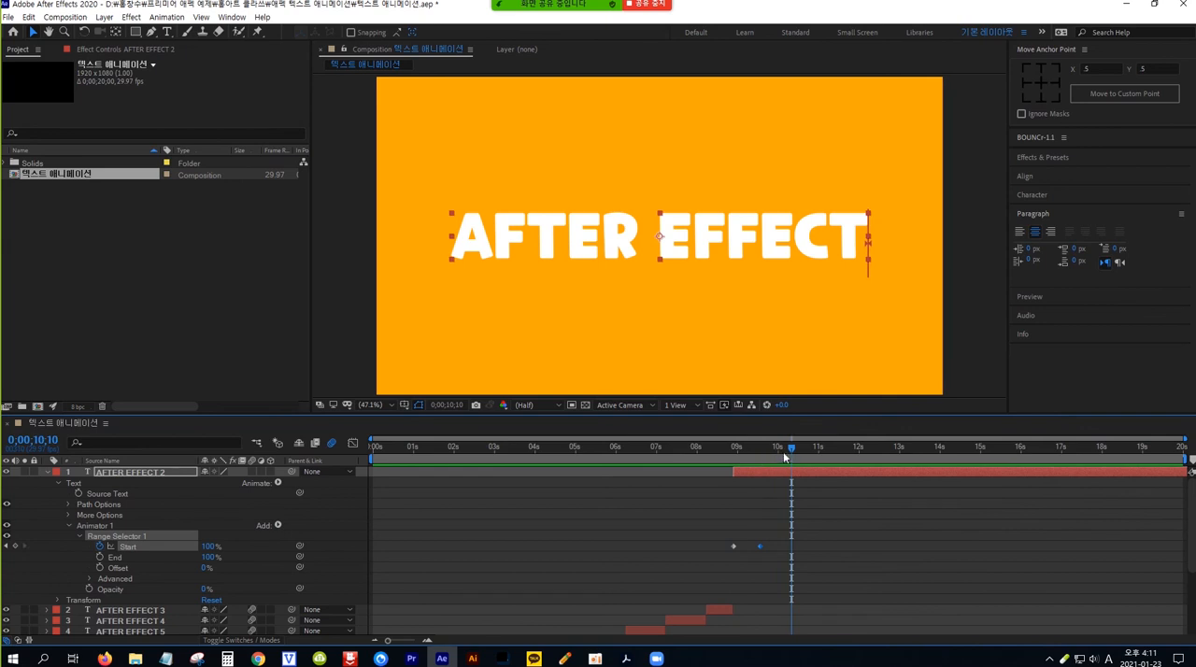
pyautogui.moveTo(768, 443); pyautogui.dragTo(743, 455)
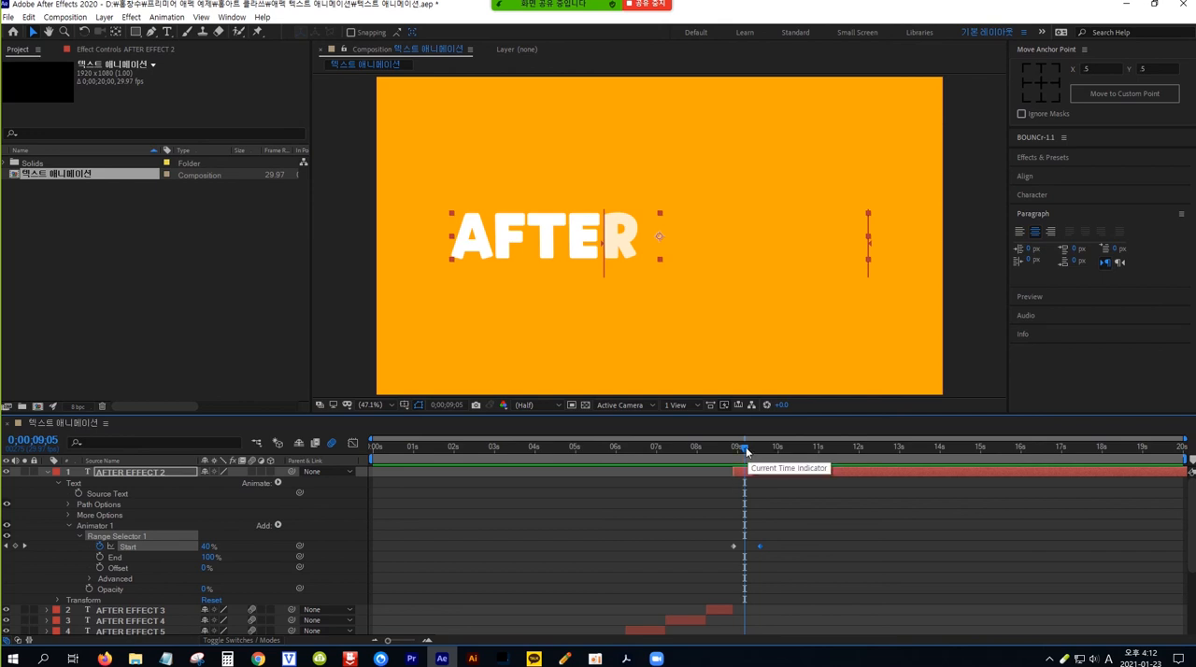
# Step: Add a Scale property to Animator 1 of AFTER EFFECT 2, set it to 0%, and check it at 0;00;08;27
pyautogui.moveTo(745, 447); pyautogui.dragTo(735, 449)
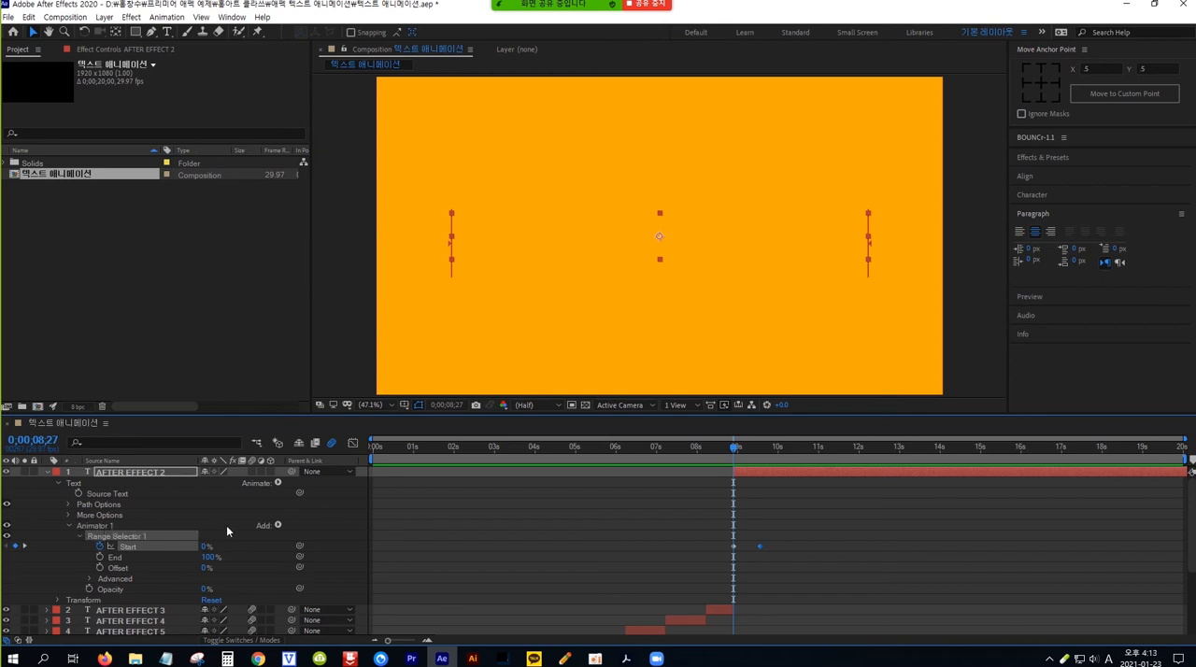
pyautogui.click(280, 525)
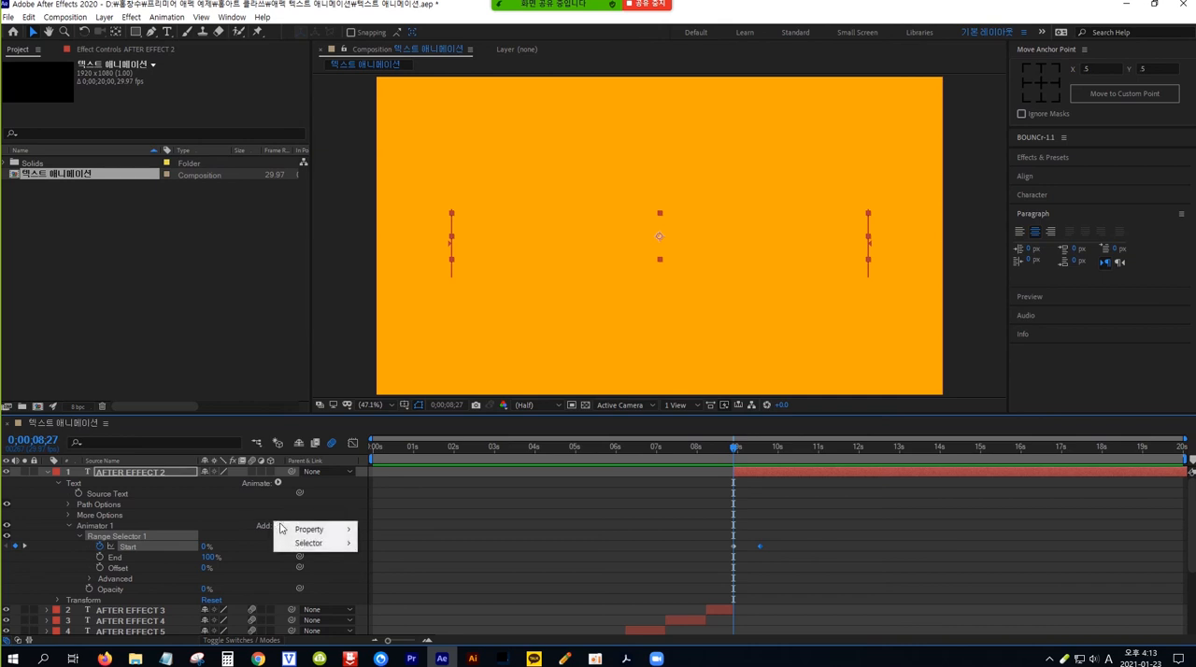
pyautogui.moveTo(318, 532)
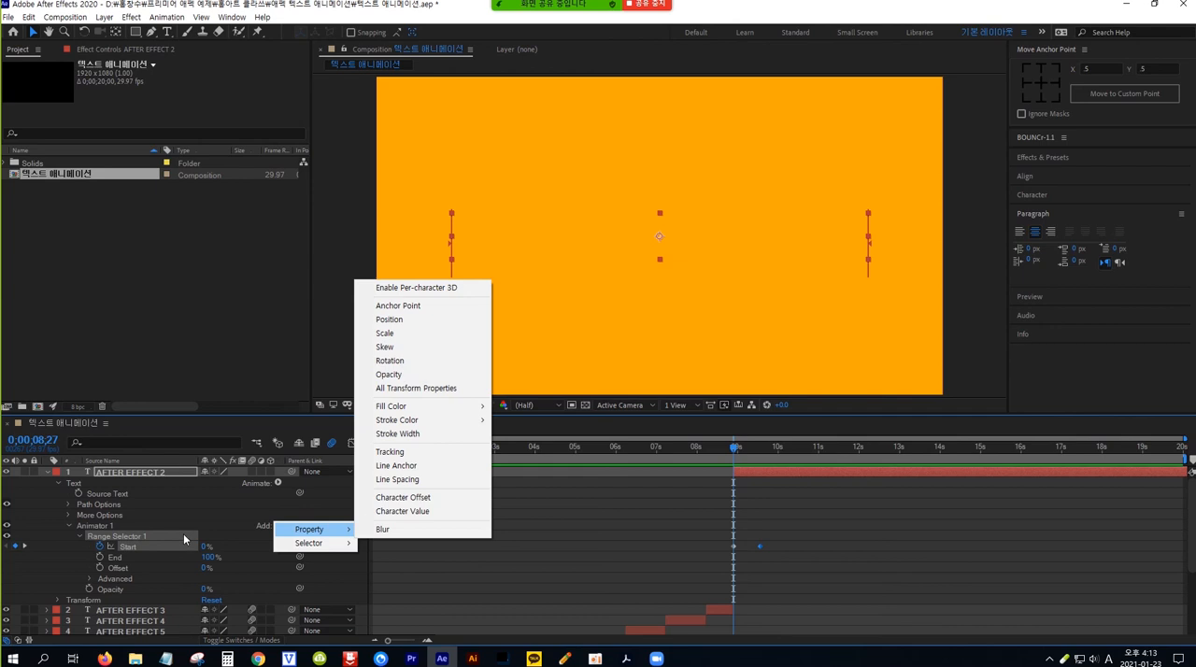
pyautogui.click(416, 338)
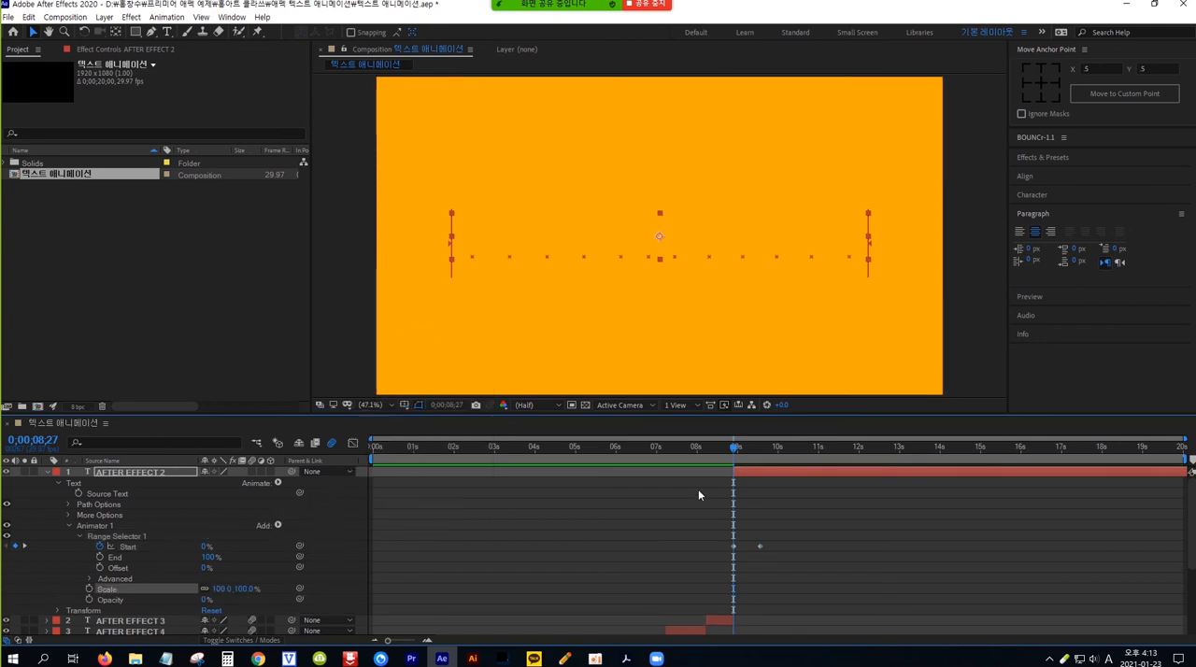
pyautogui.moveTo(734, 453); pyautogui.dragTo(736, 451)
pyautogui.click(245, 590)
pyautogui.write('0')
pyautogui.press('Return')
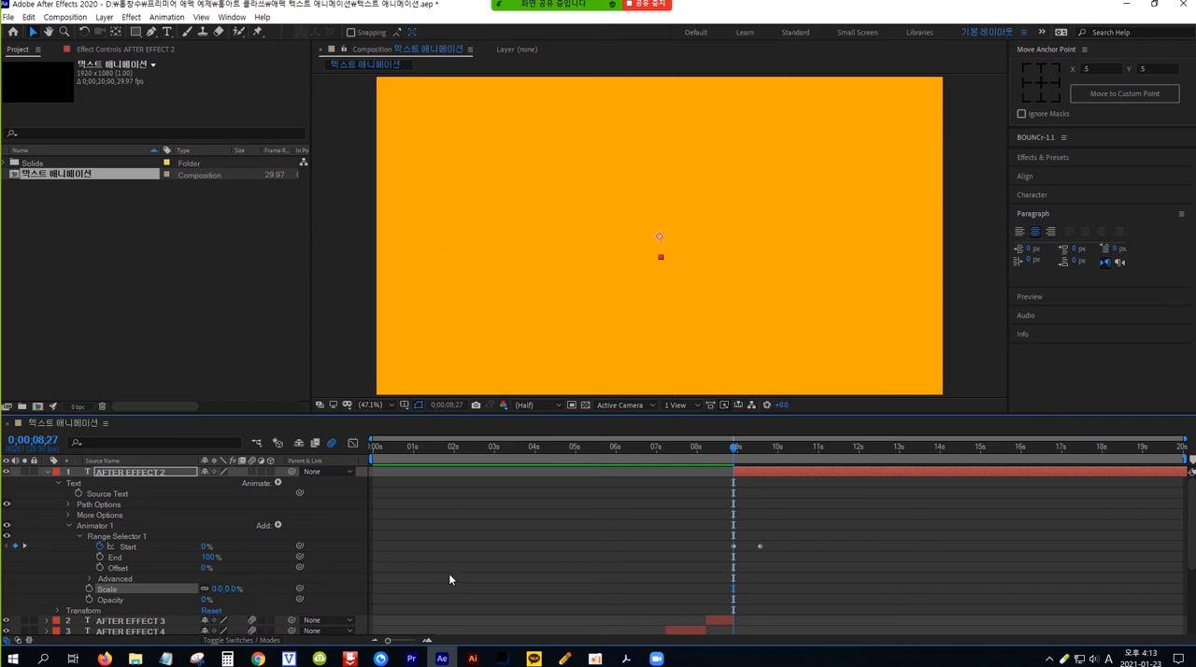
pyautogui.moveTo(735, 453)
pyautogui.mouseDown()
pyautogui.moveTo(761, 453)
pyautogui.moveTo(729, 454)
pyautogui.mouseUp()
# Step: Add a Rotation property to Animator 1 of AFTER EFFECT 2, set it to -360°, and scrub through the first frames
pyautogui.click(279, 527)
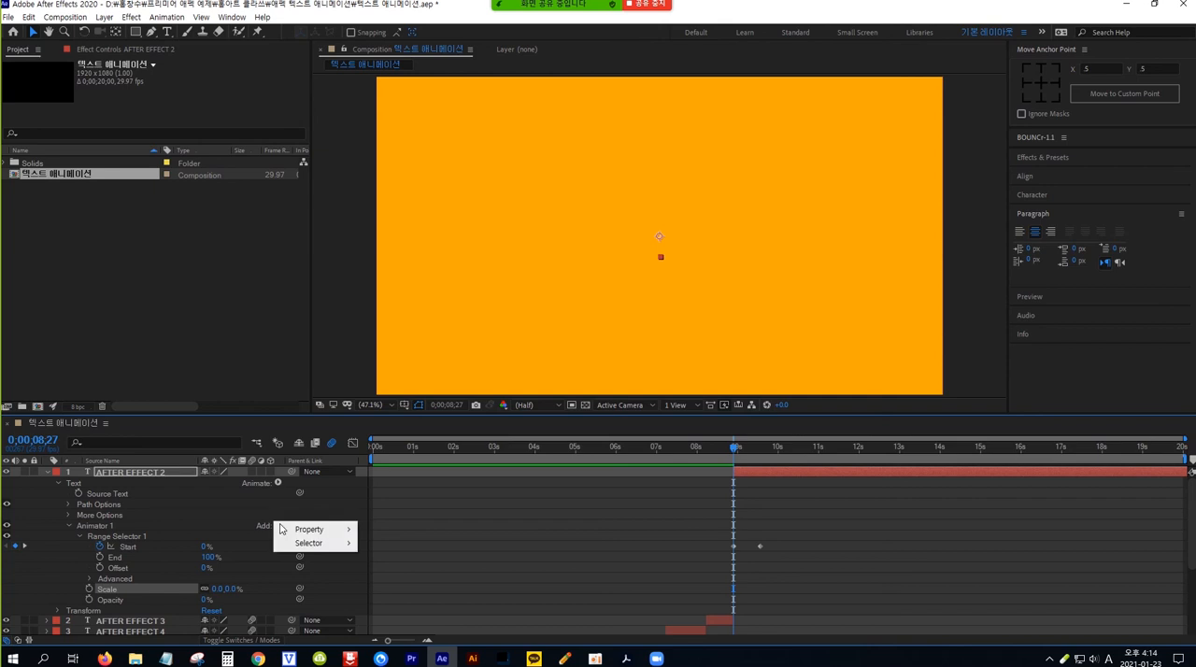
pyautogui.moveTo(313, 530)
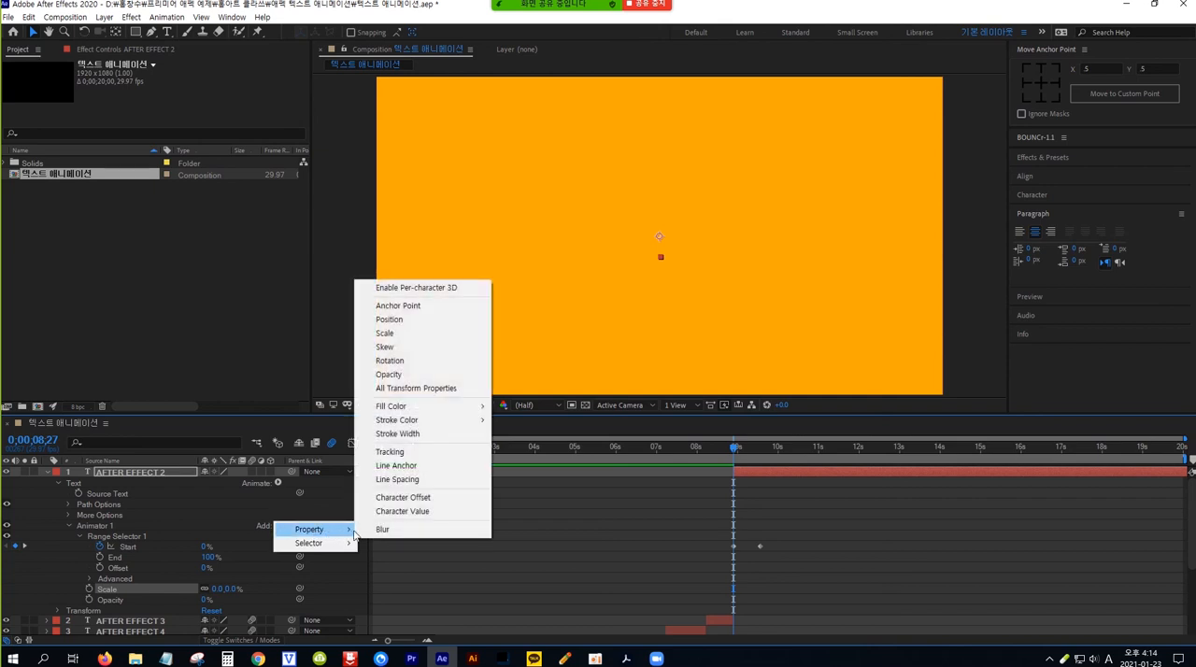
pyautogui.click(425, 363)
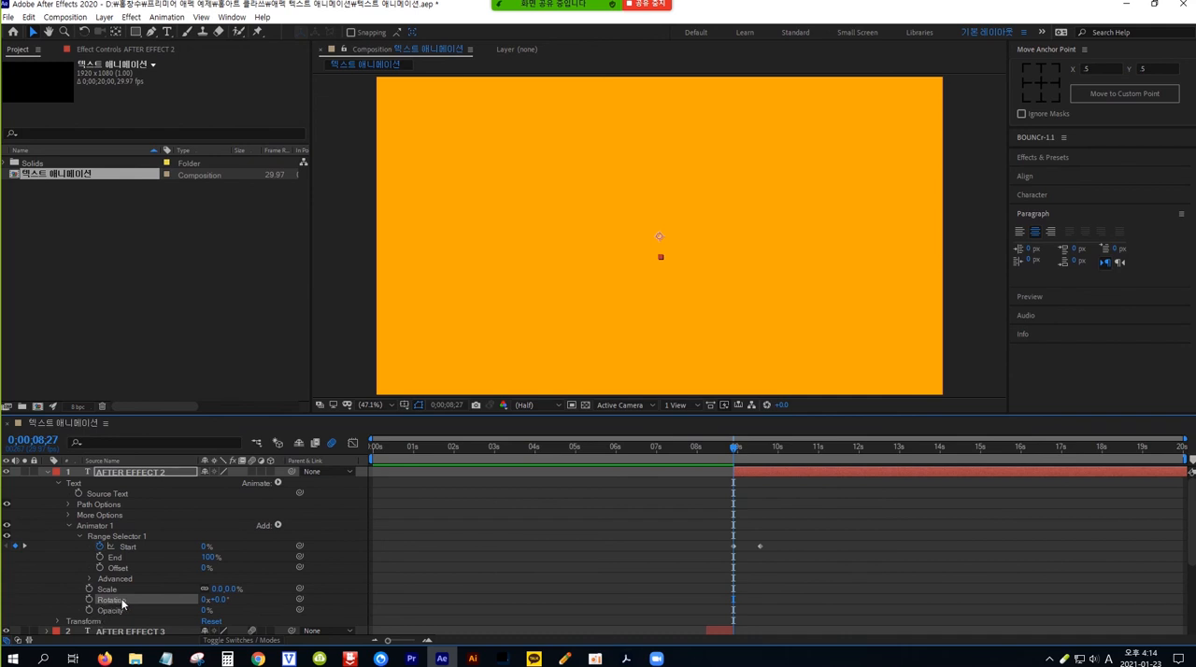
pyautogui.click(224, 600)
pyautogui.write('-360')
pyautogui.press('Return')
pyautogui.click(737, 452)
pyautogui.moveTo(737, 452); pyautogui.dragTo(712, 465)
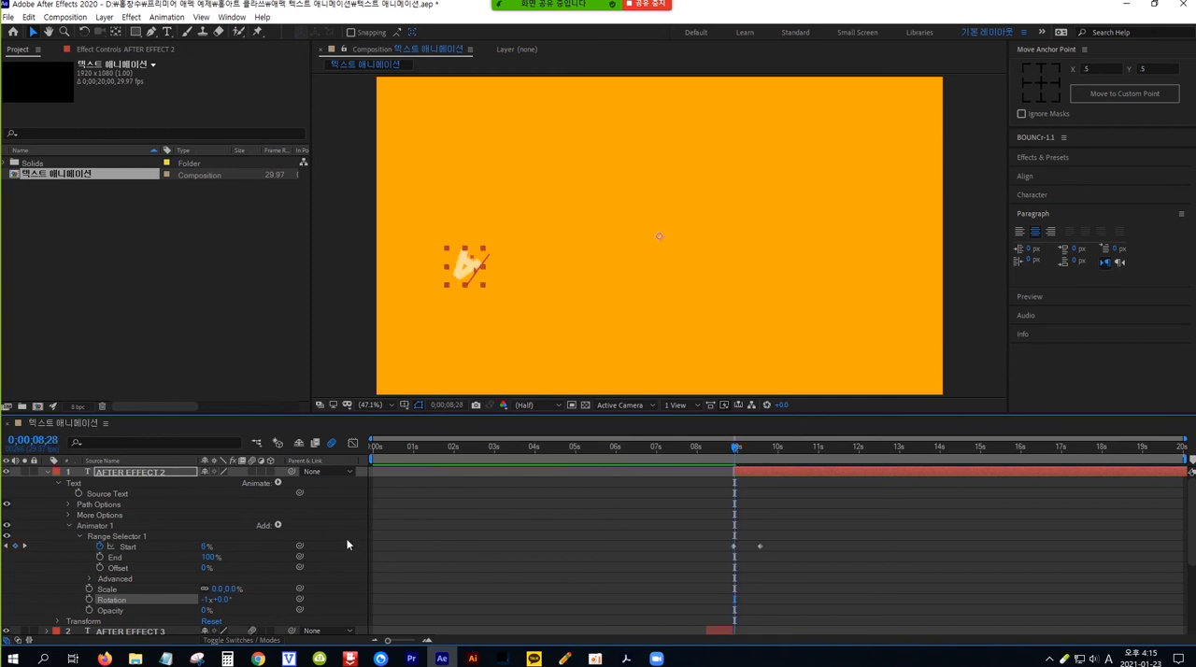
pyautogui.click(278, 484)
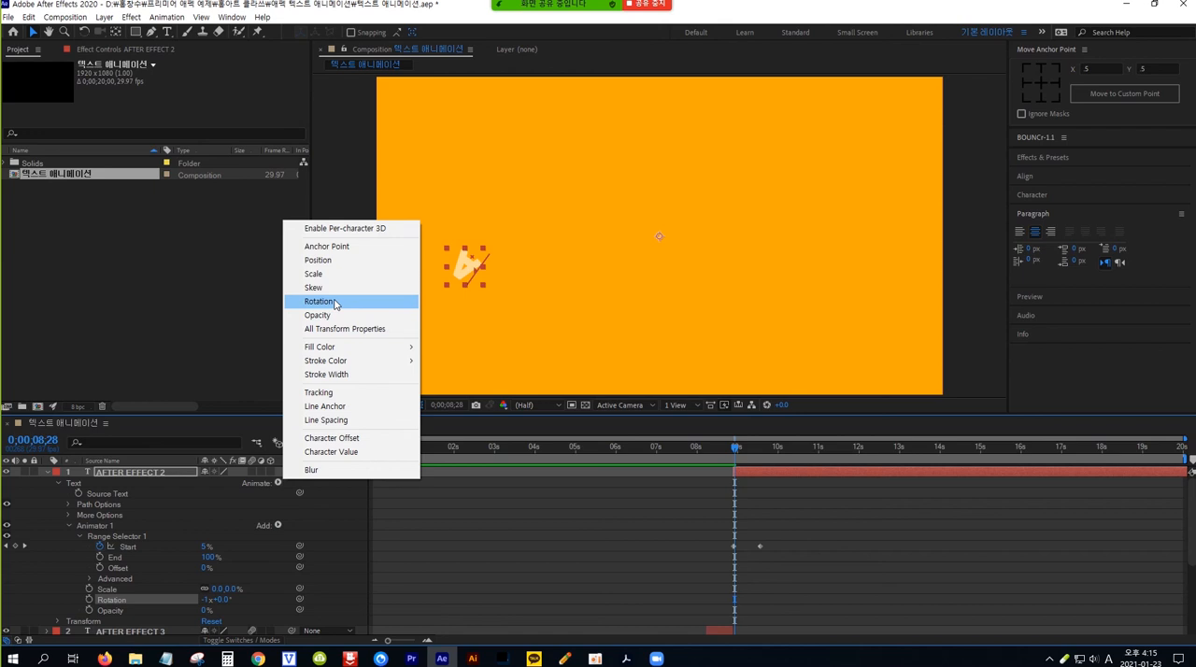
pyautogui.click(126, 535)
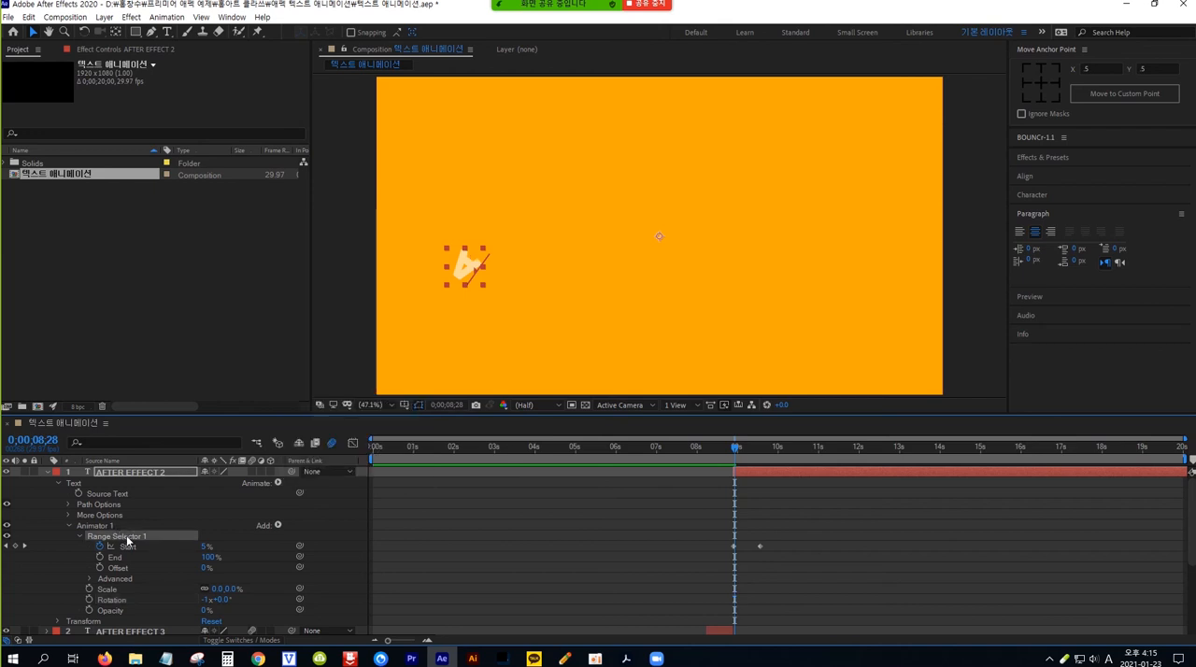
pyautogui.click(278, 528)
pyautogui.moveTo(308, 530)
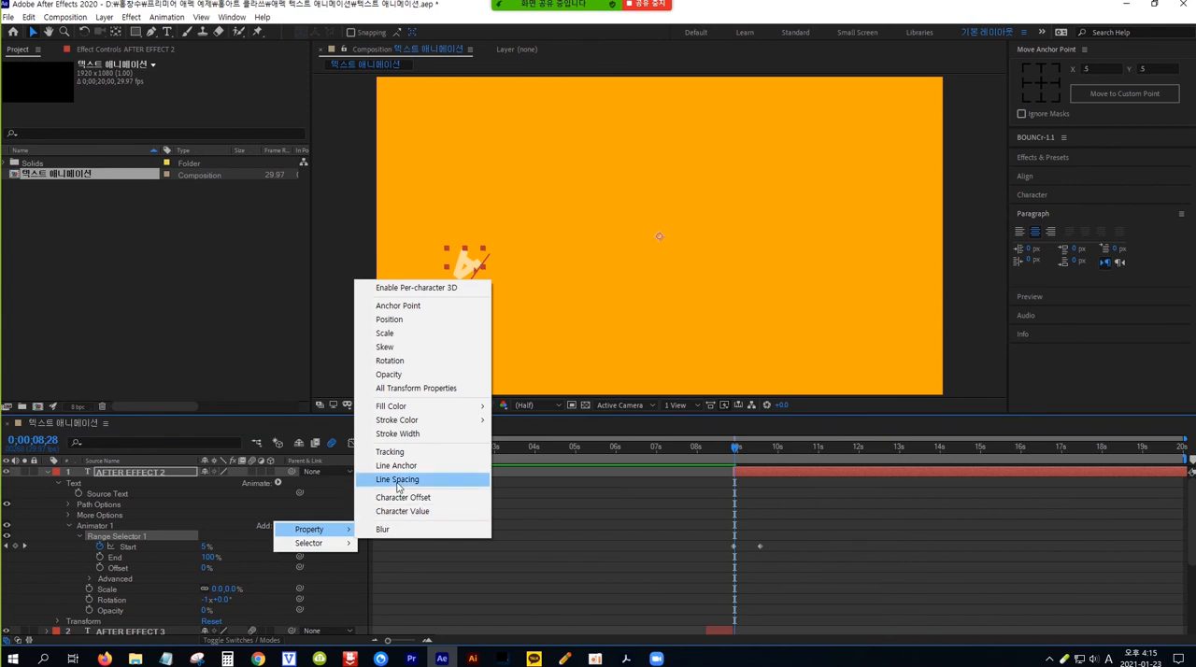
pyautogui.click(152, 534)
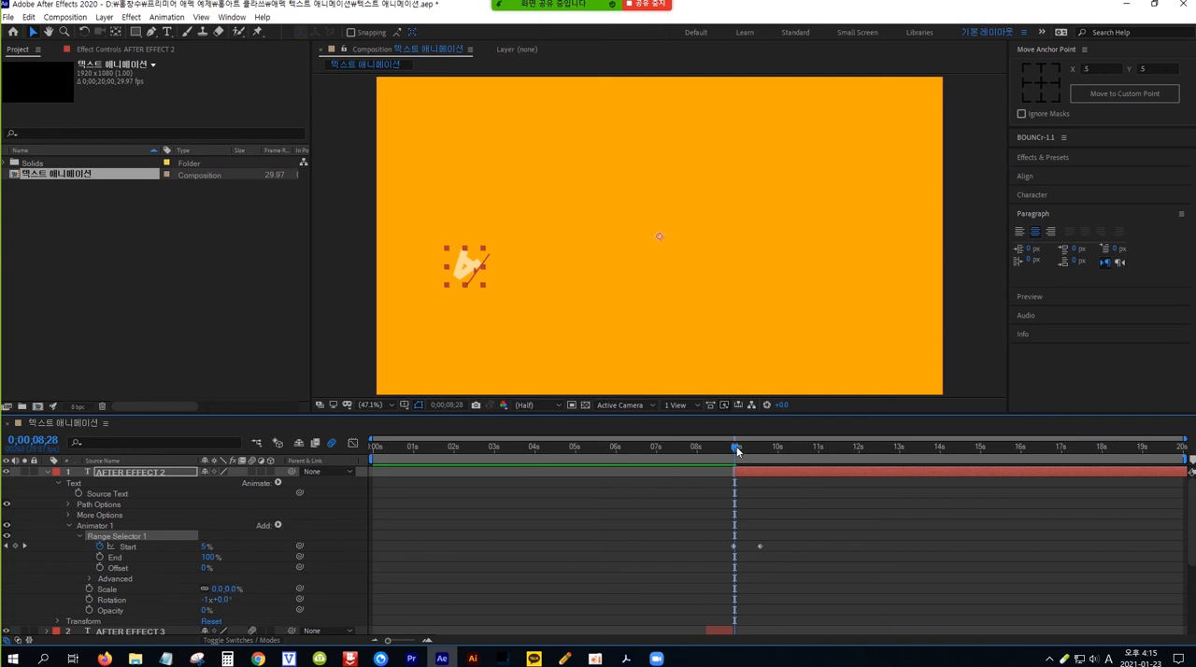
# Step: End the work area at 0;00;09;27, ten frames after the last Start keyframe, and preview the whole sequence from the beginning
pyautogui.moveTo(737, 451); pyautogui.dragTo(760, 451)
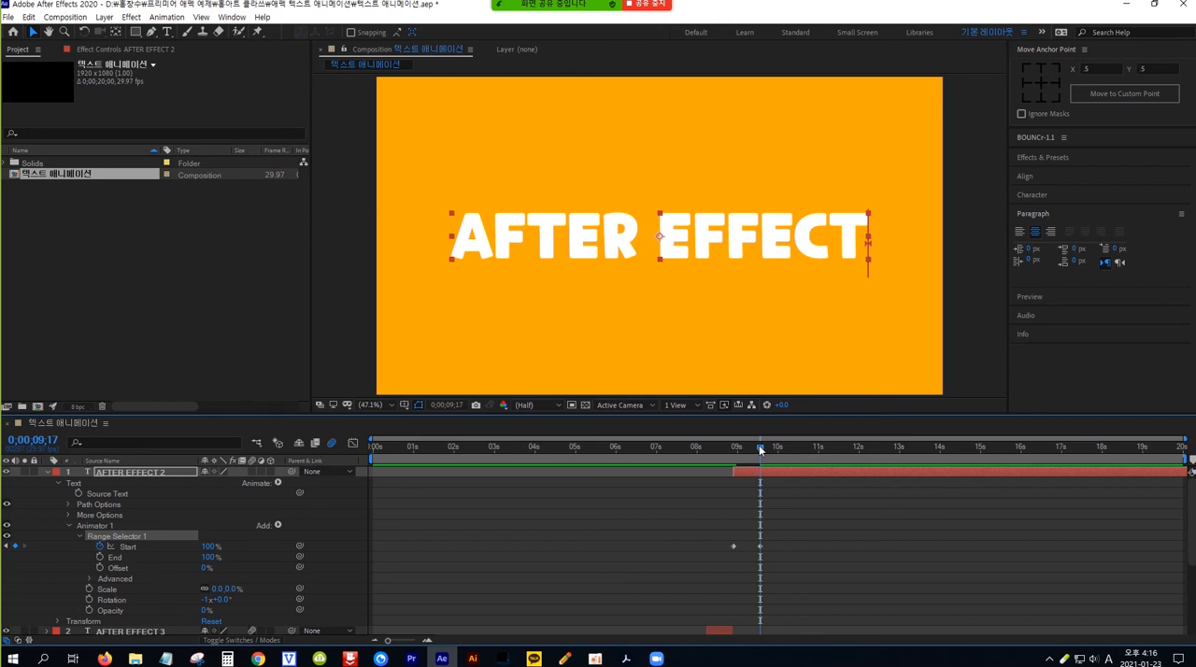
pyautogui.hotkey('shift', 'pagedown')
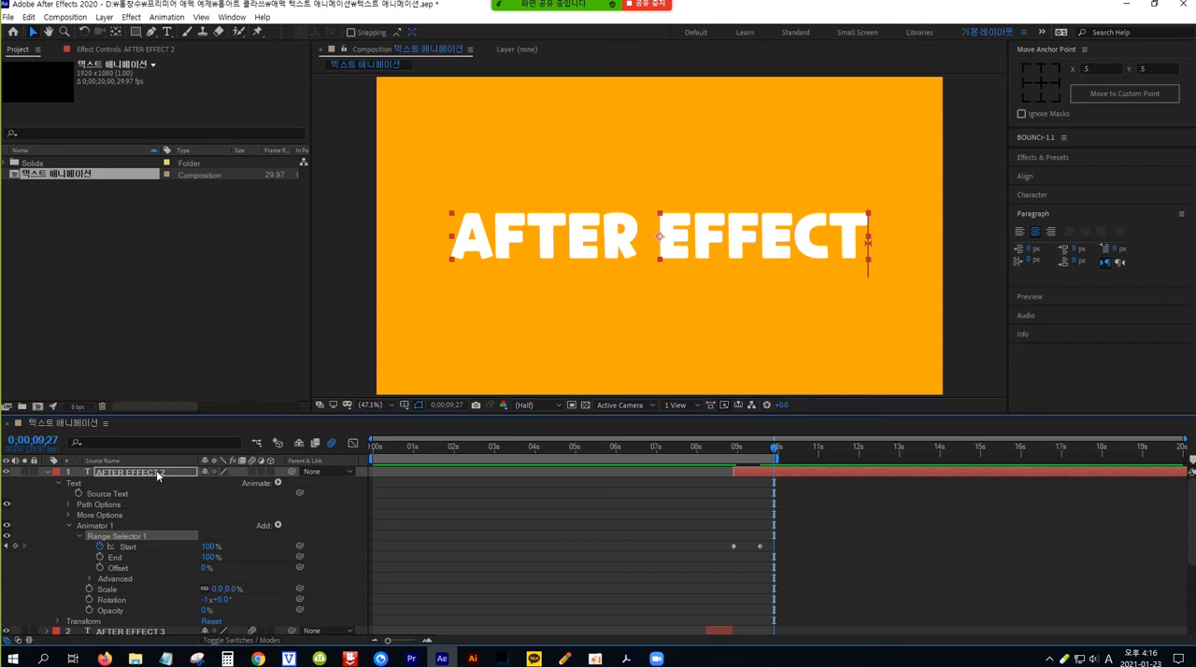
pyautogui.click(48, 474)
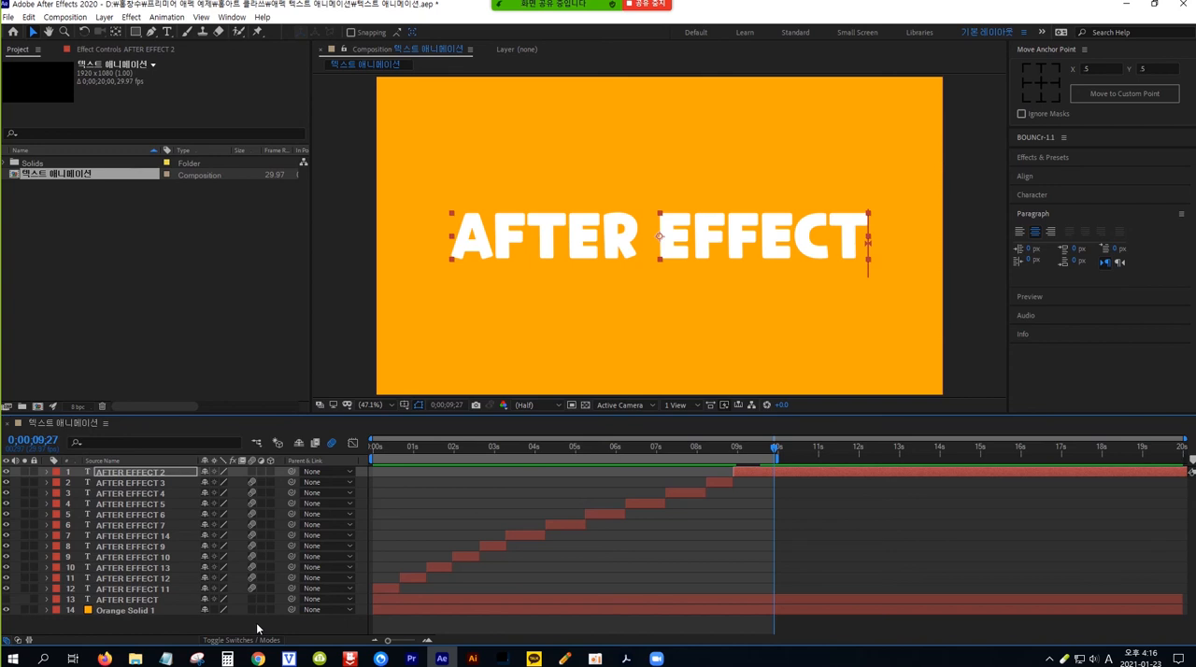
pyautogui.press('space')
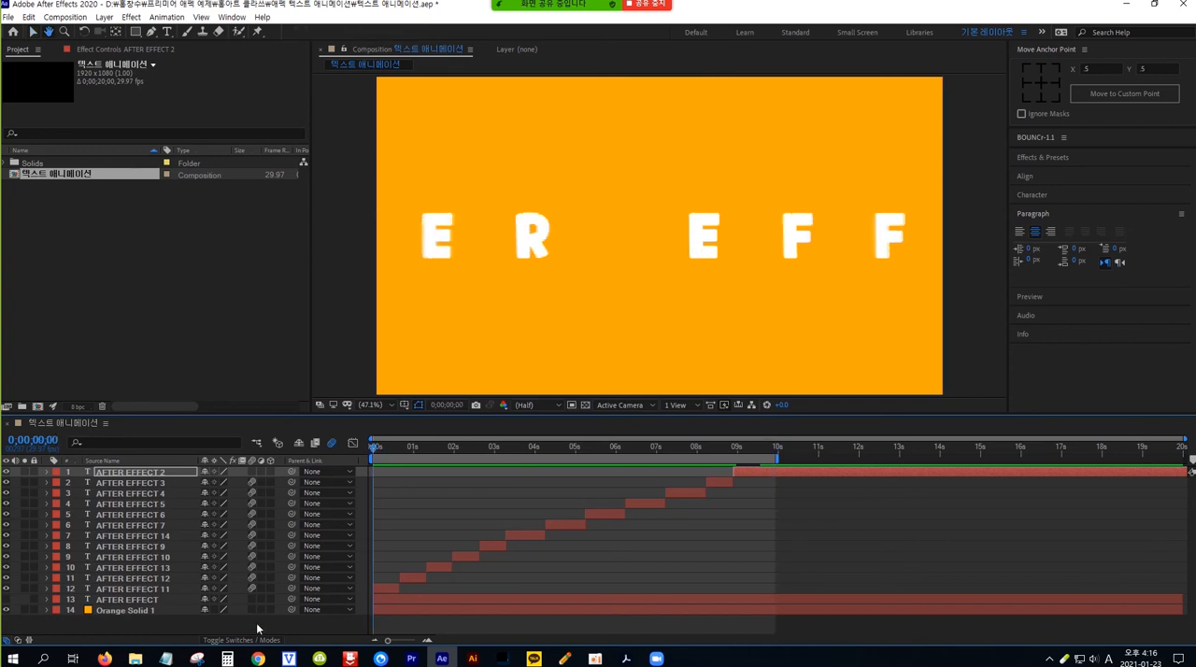